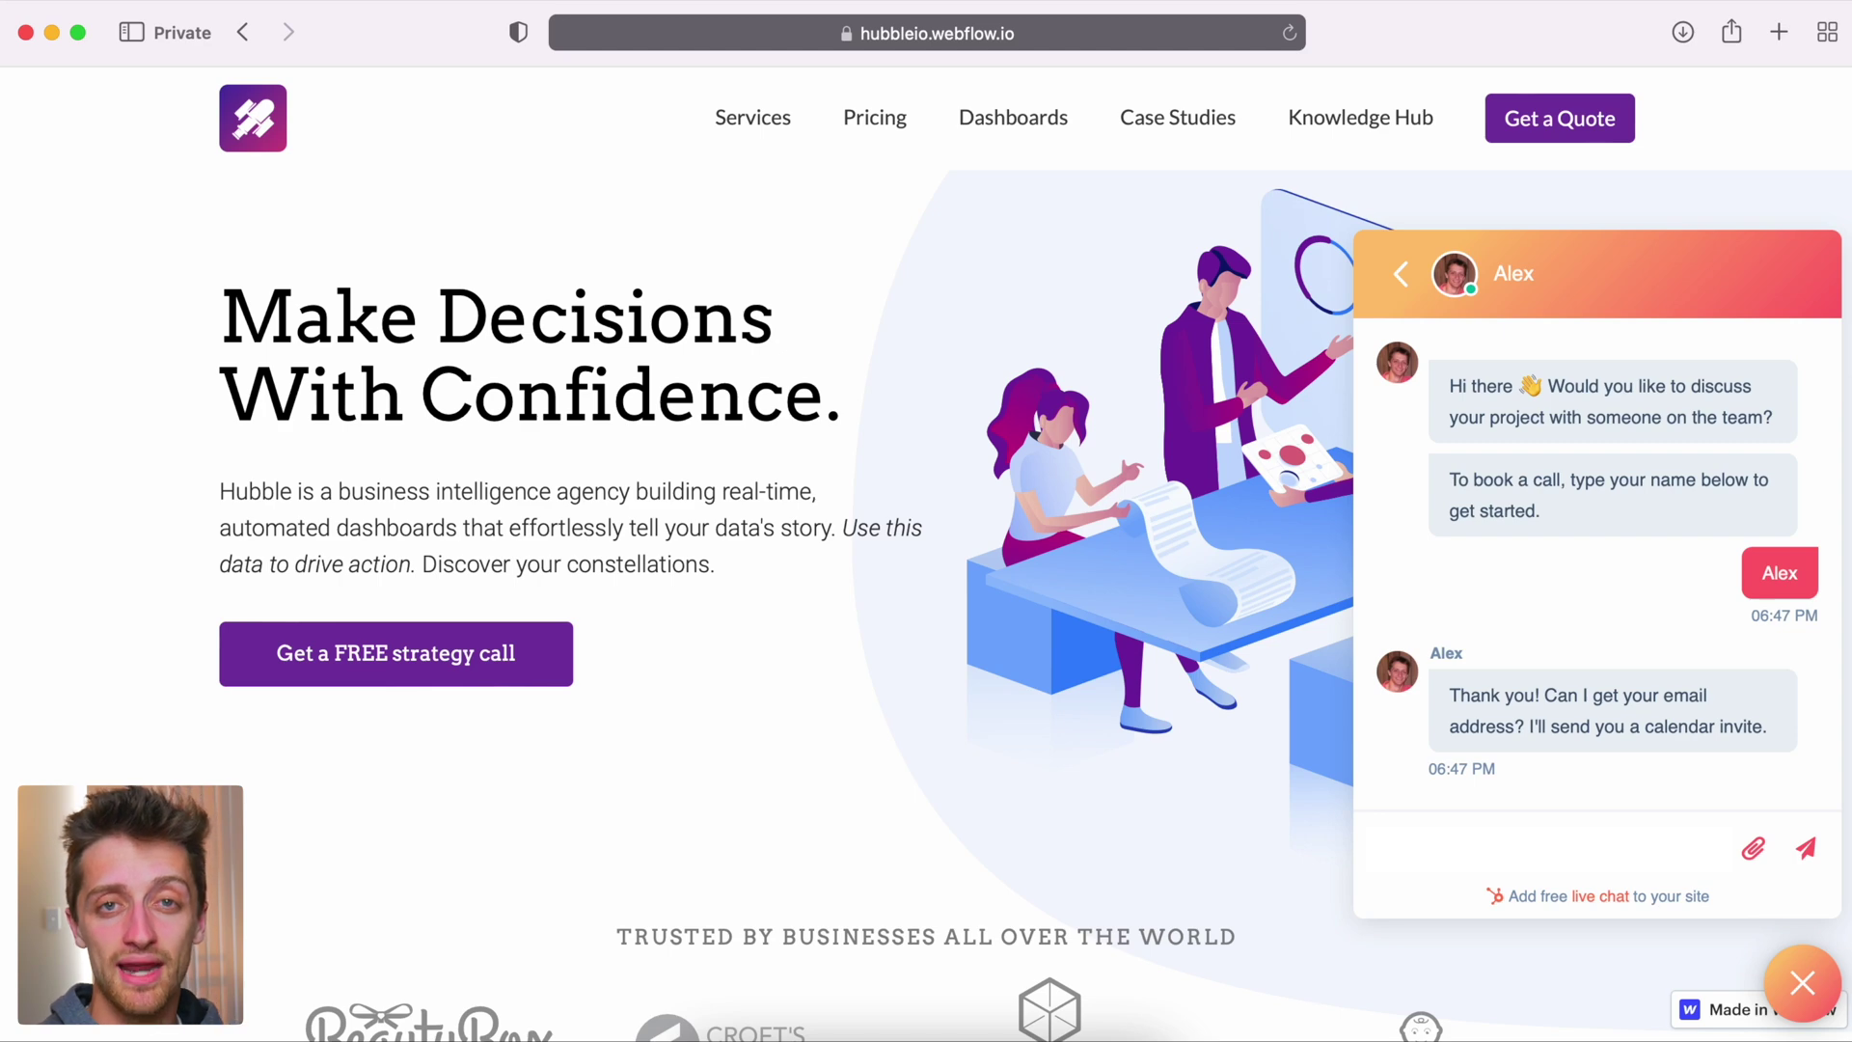
Step: Send the typed reply in the live Hubble site's chat window
key("Return")
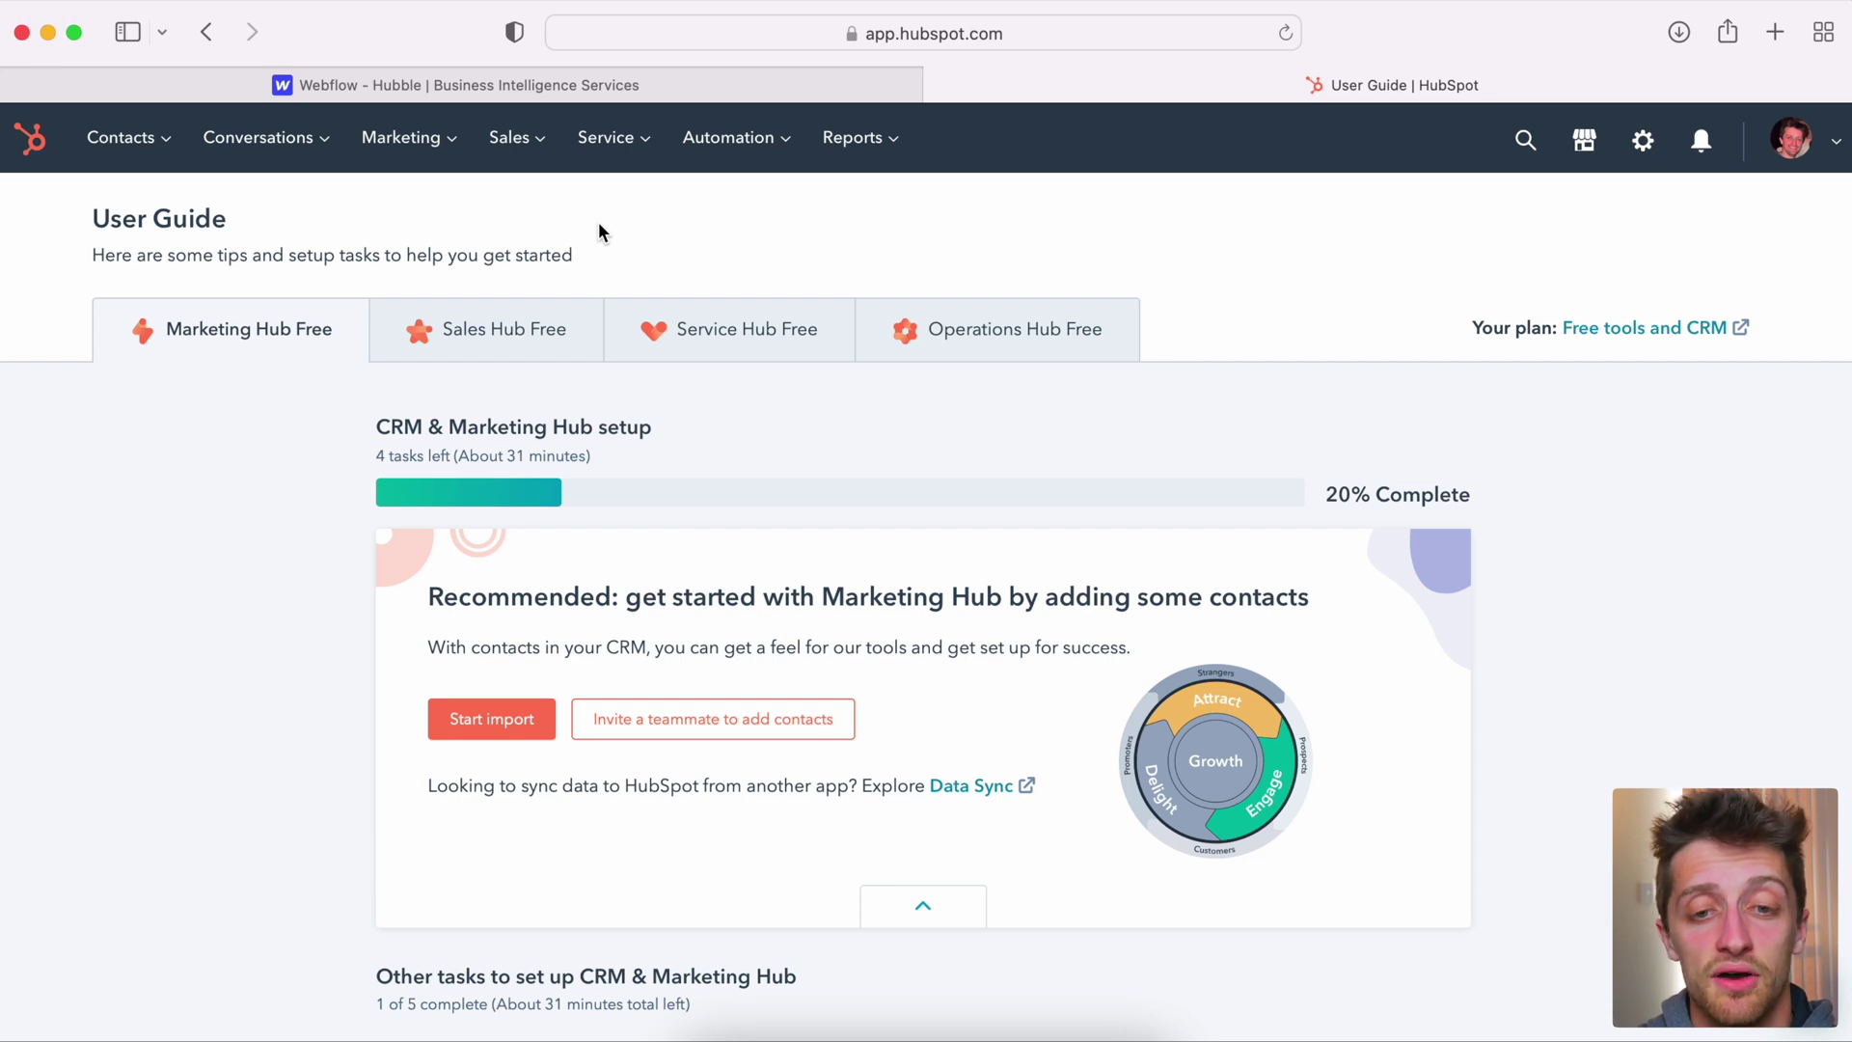
Step: Go to Sales > Meetings and open the default 60, 30 and 15 min meeting for editing
left_click(527, 141)
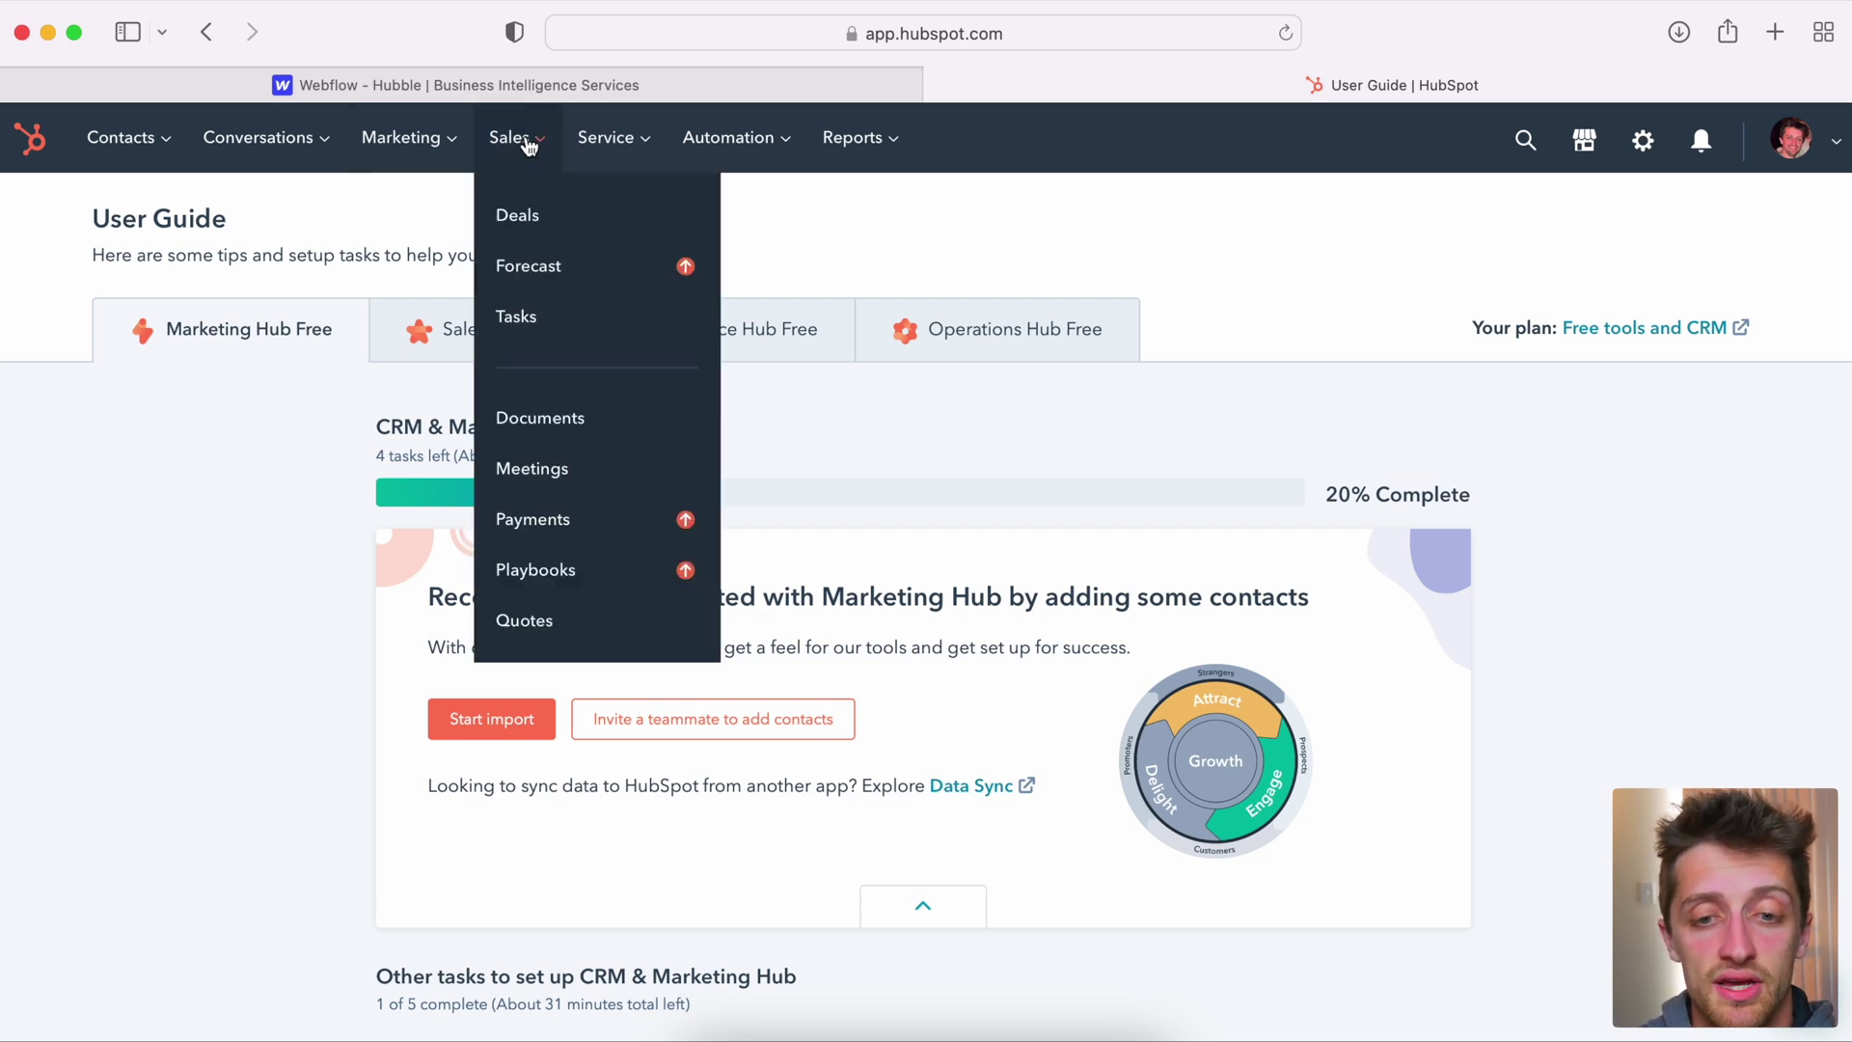
left_click(560, 470)
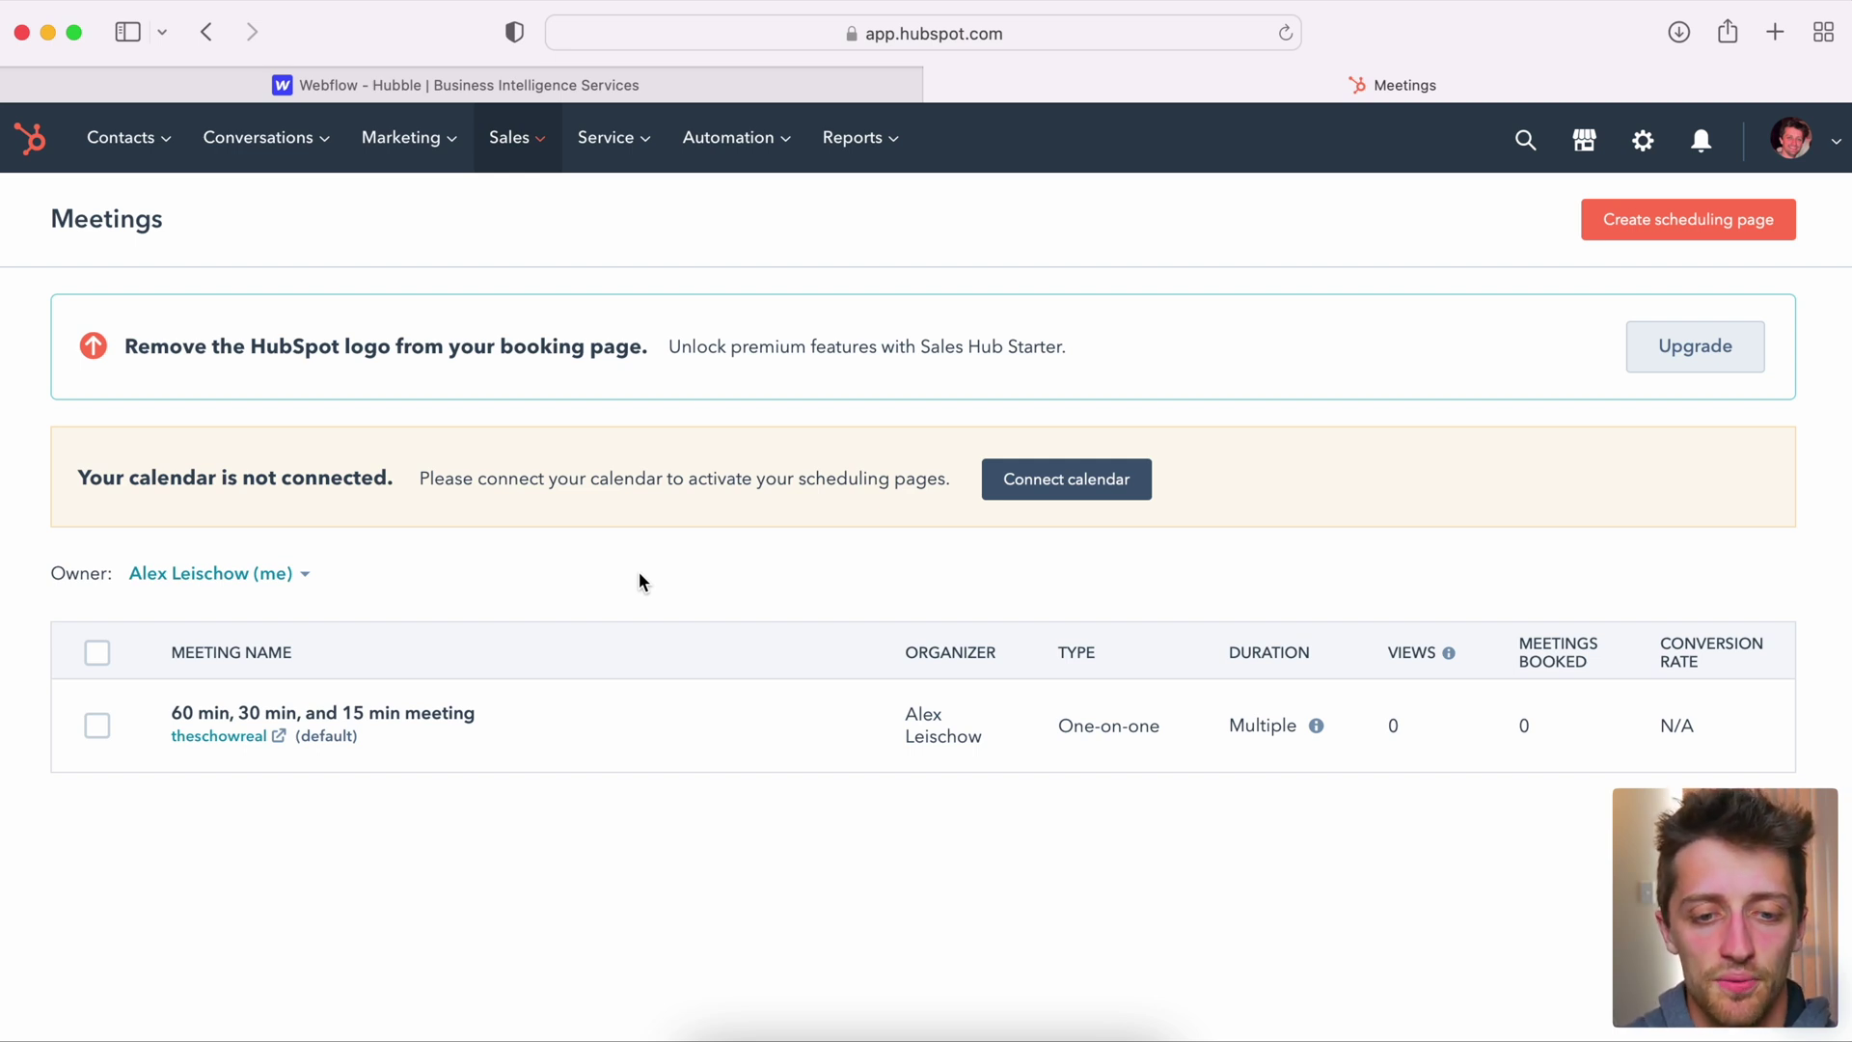
mouse_move(541, 749)
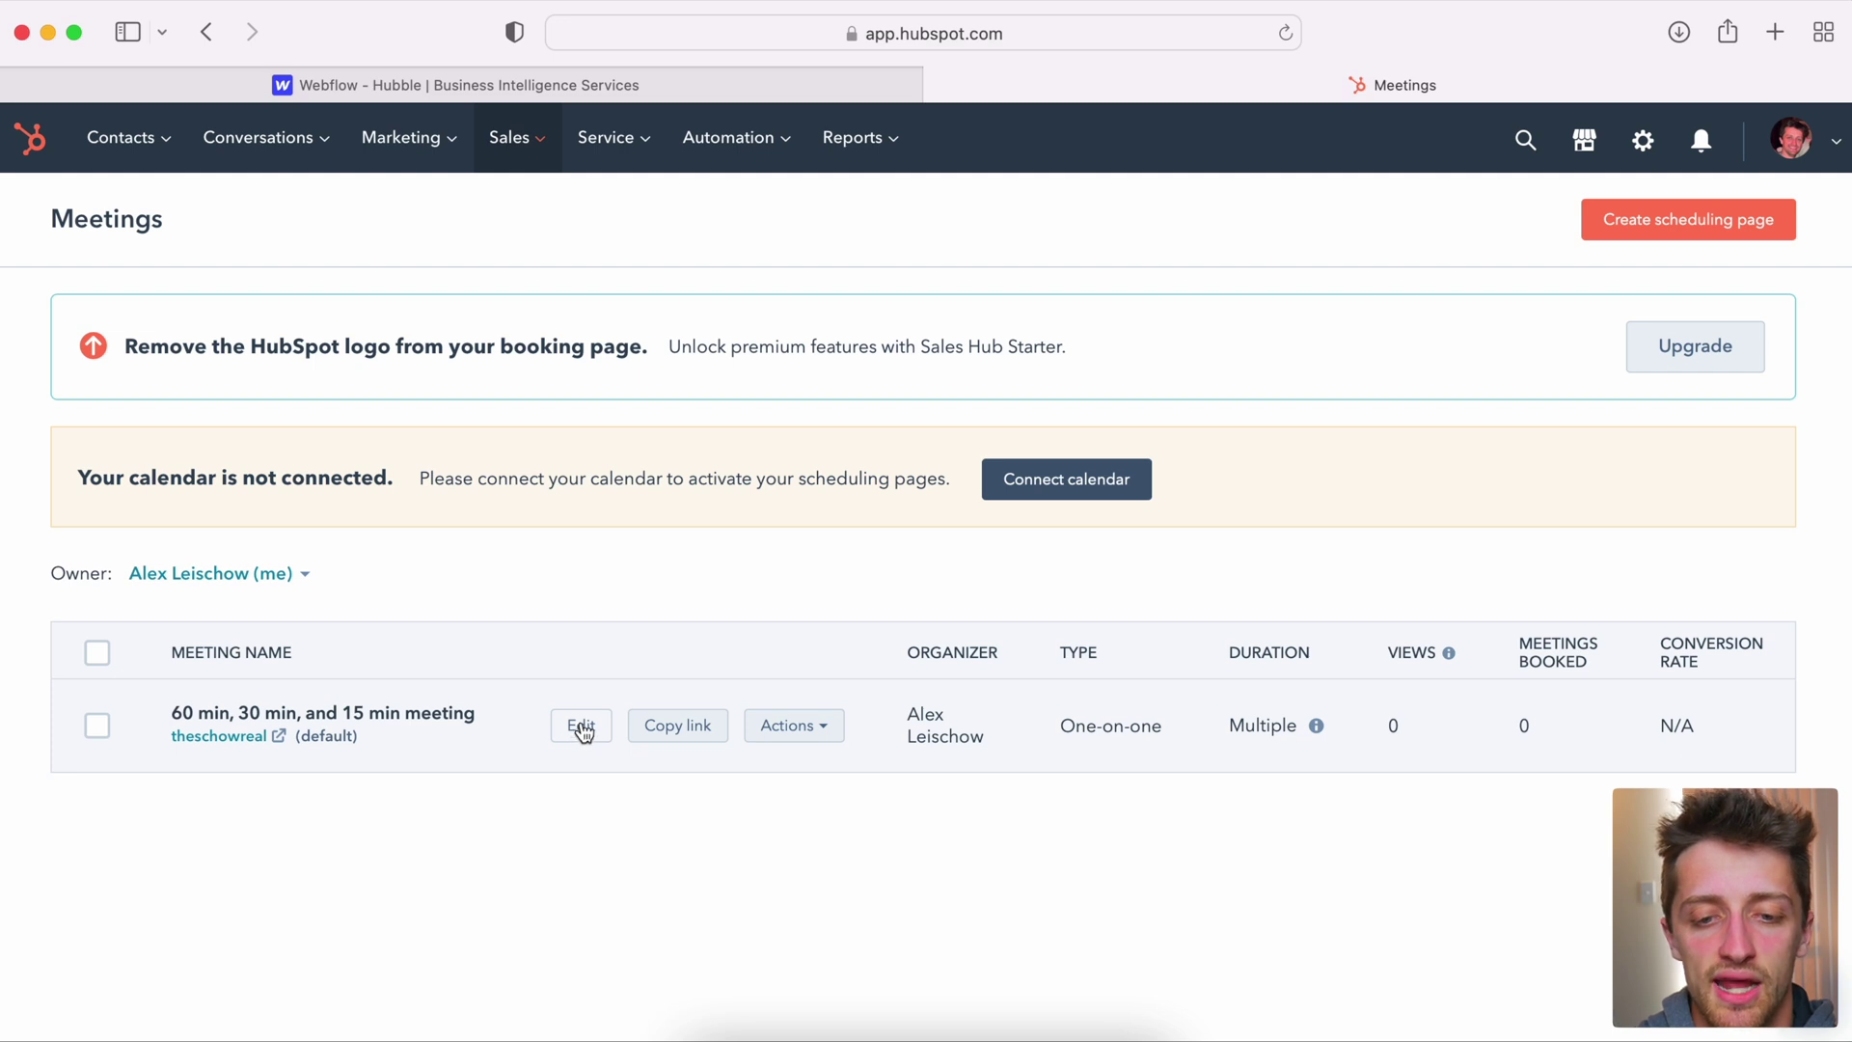
left_click(581, 728)
Step: Change the meeting's internal name to 'Free Strategy Call'
scroll(511, 551, "down", 5)
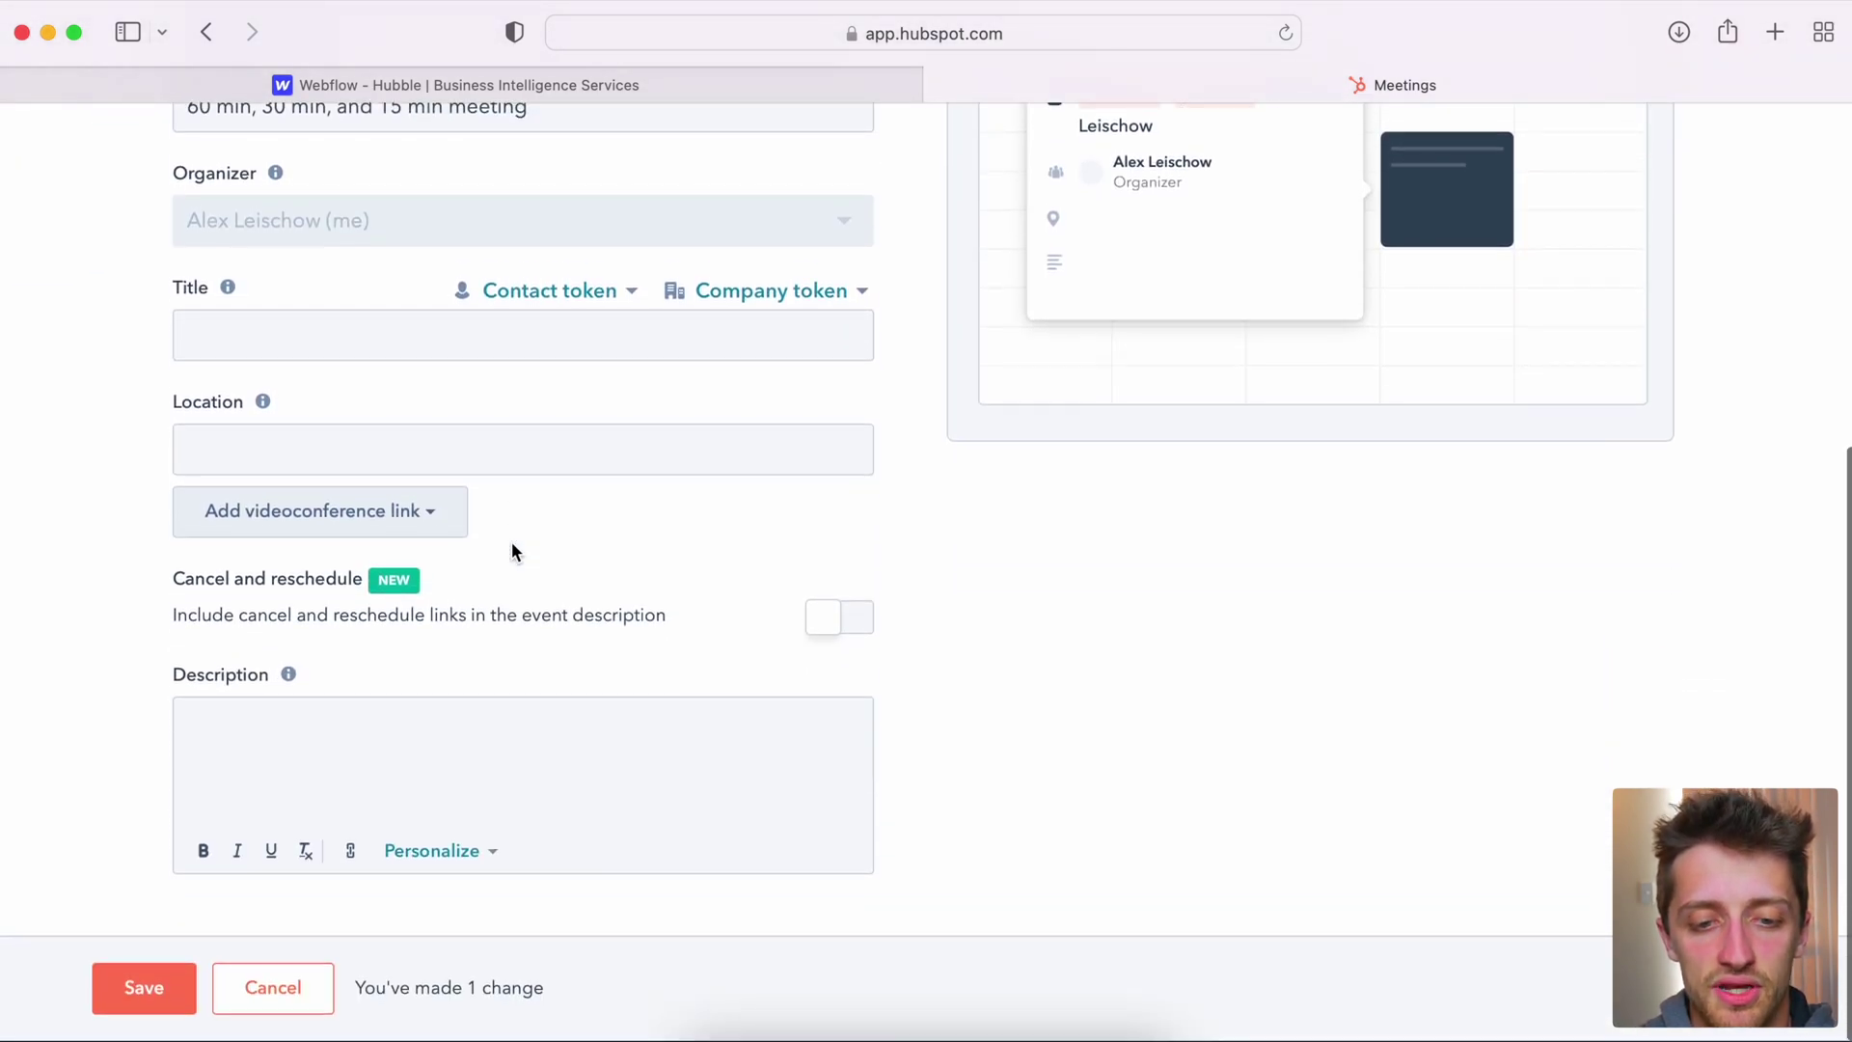
scroll(511, 543, "up", 7)
mouse_move(314, 535)
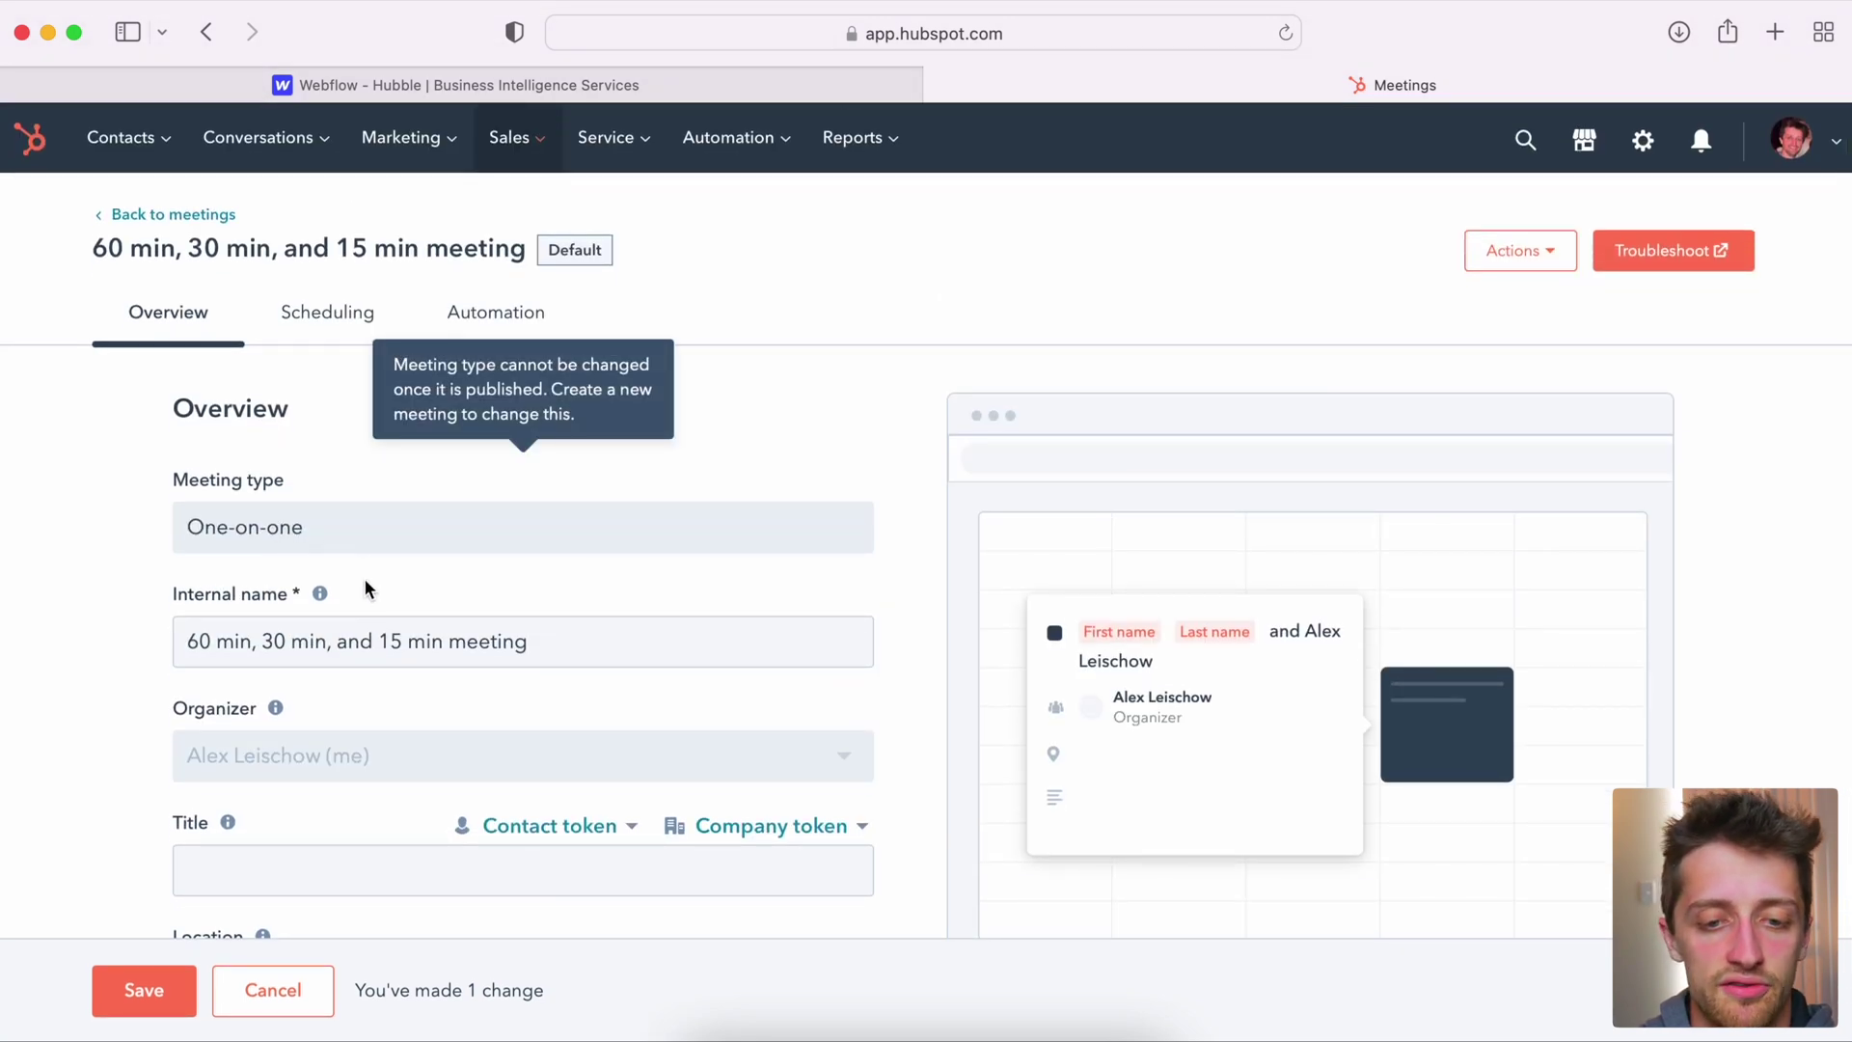
left_click(371, 646)
key("alt+shift+Right")
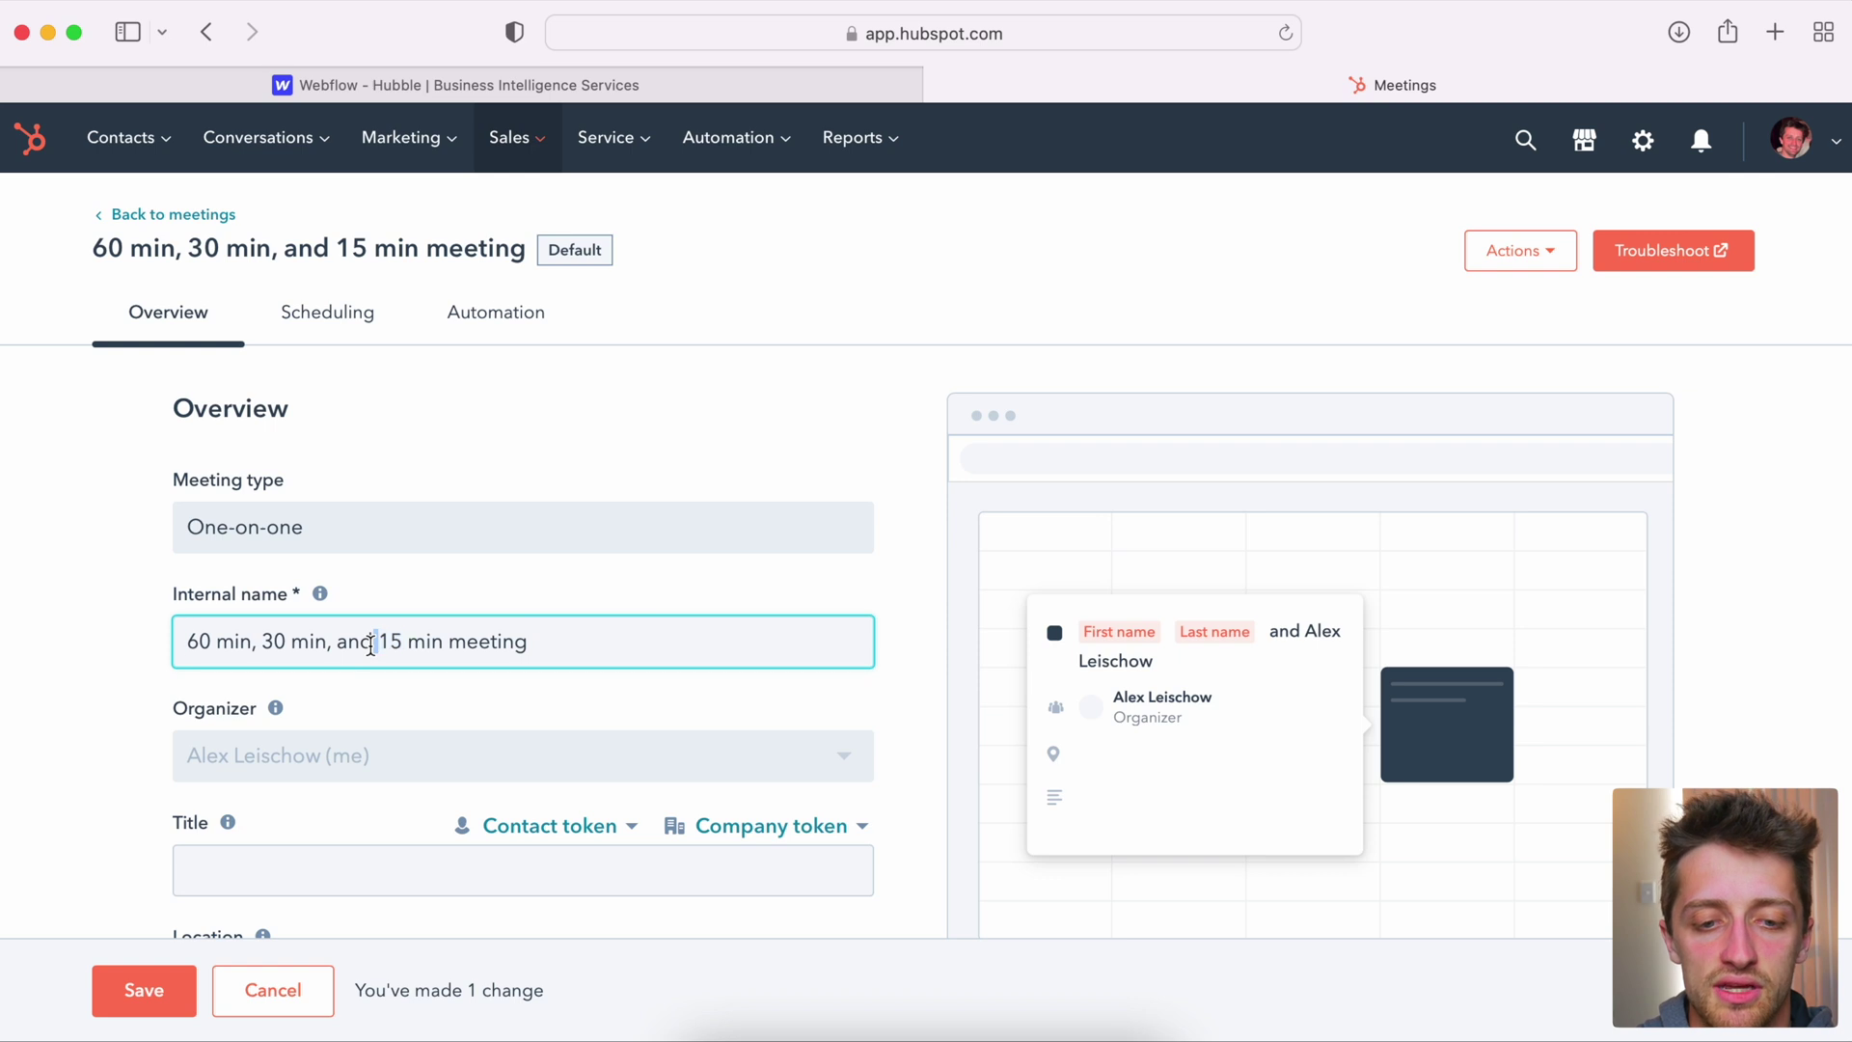
key("super+a")
type("Free ")
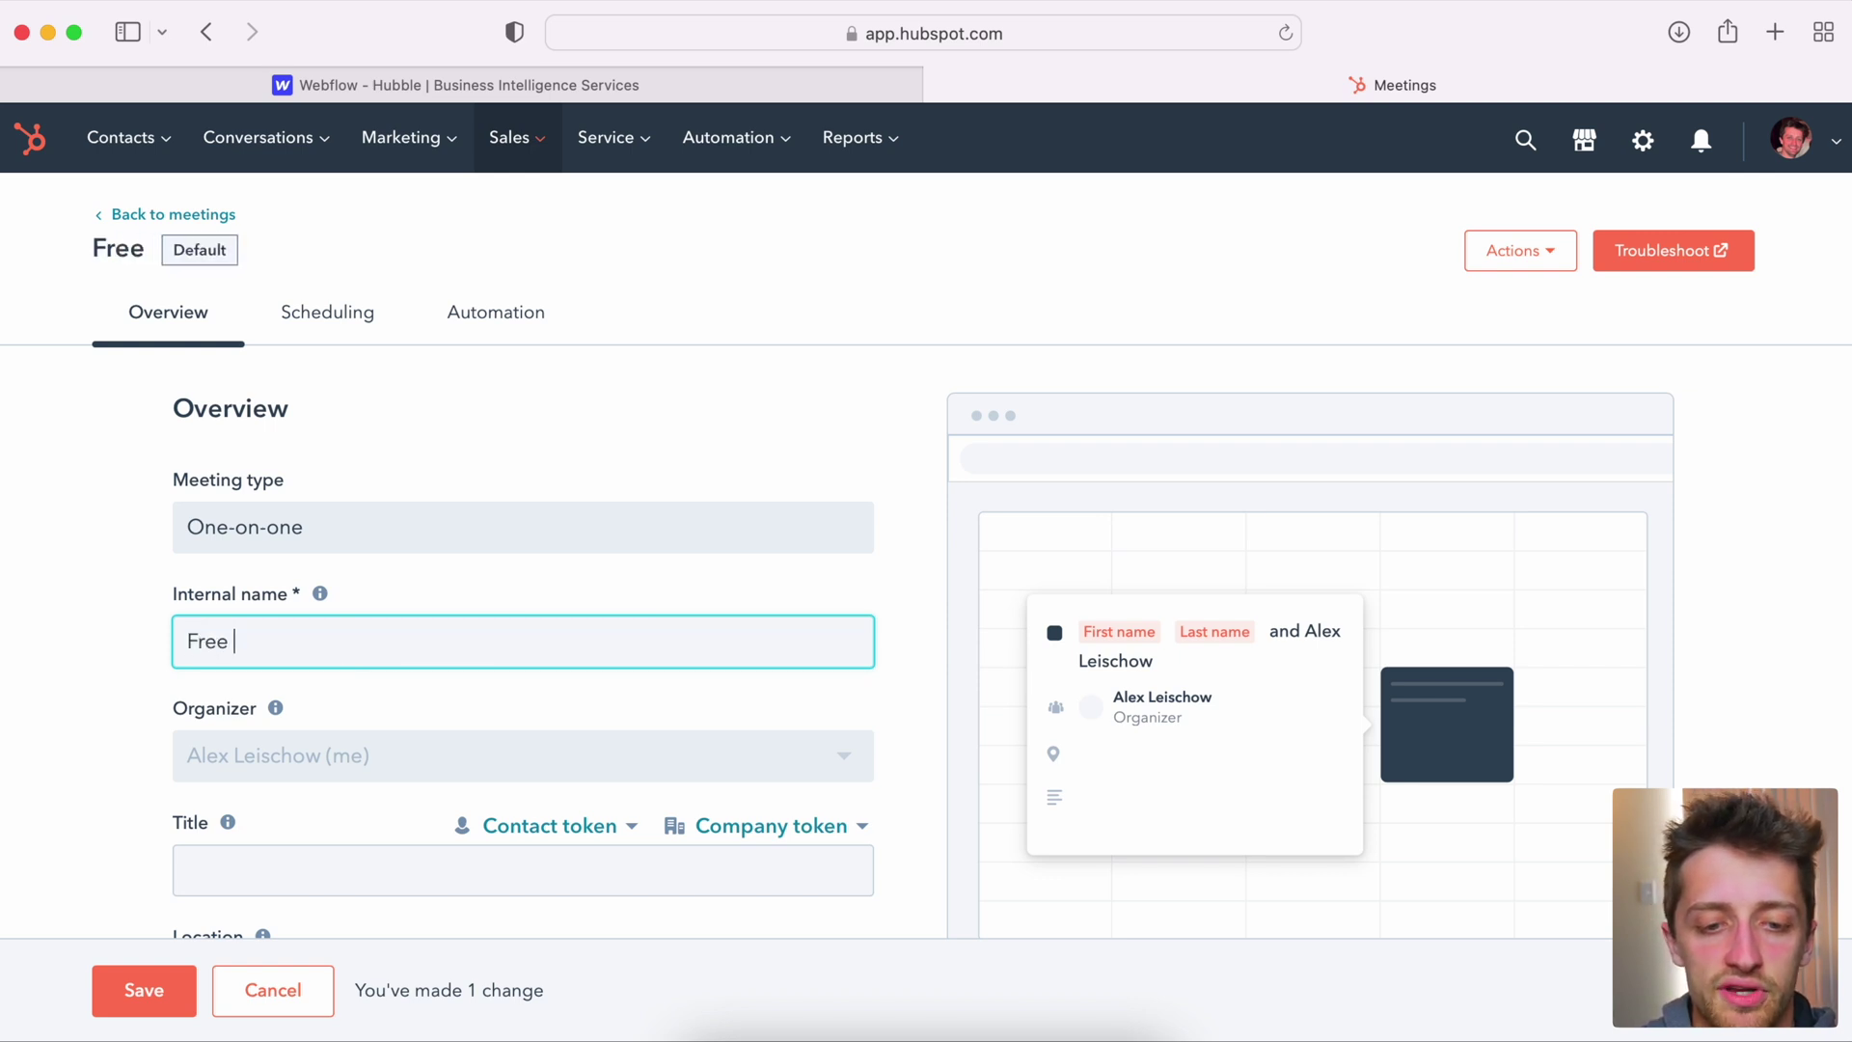
type("Strategy Call")
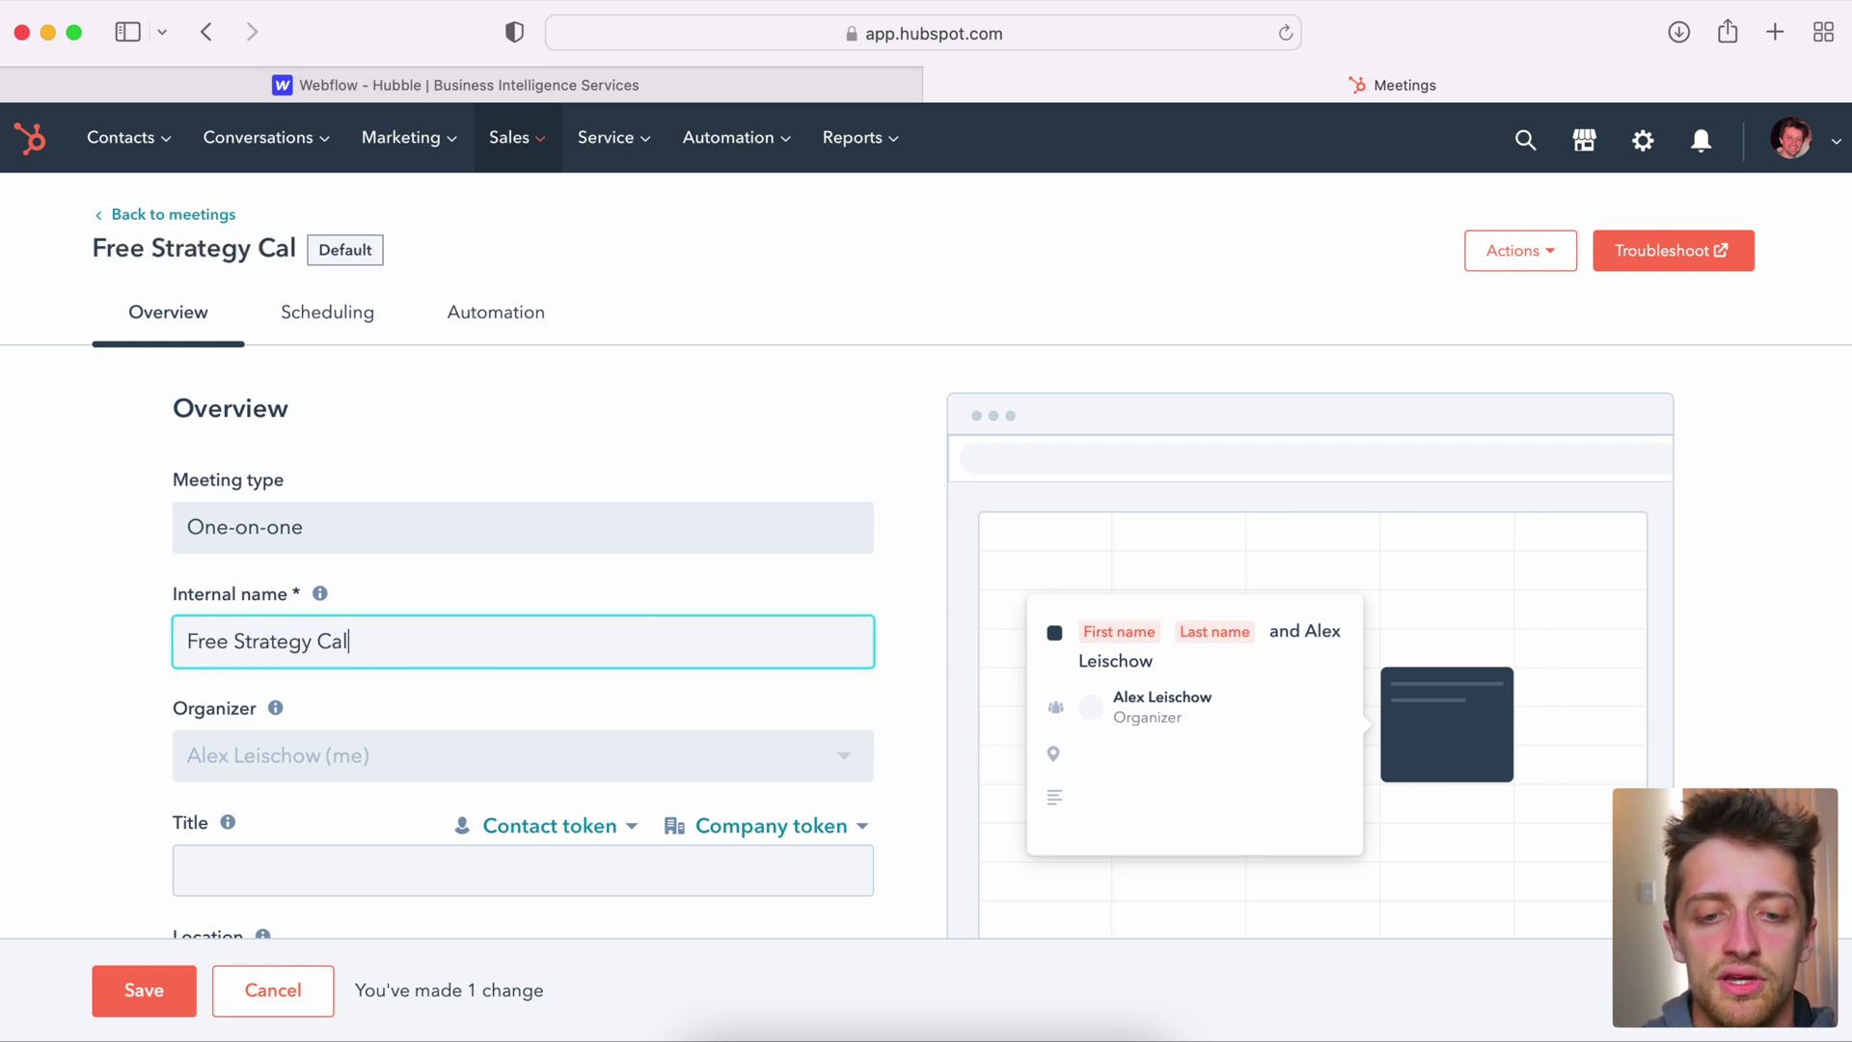
left_click(515, 530)
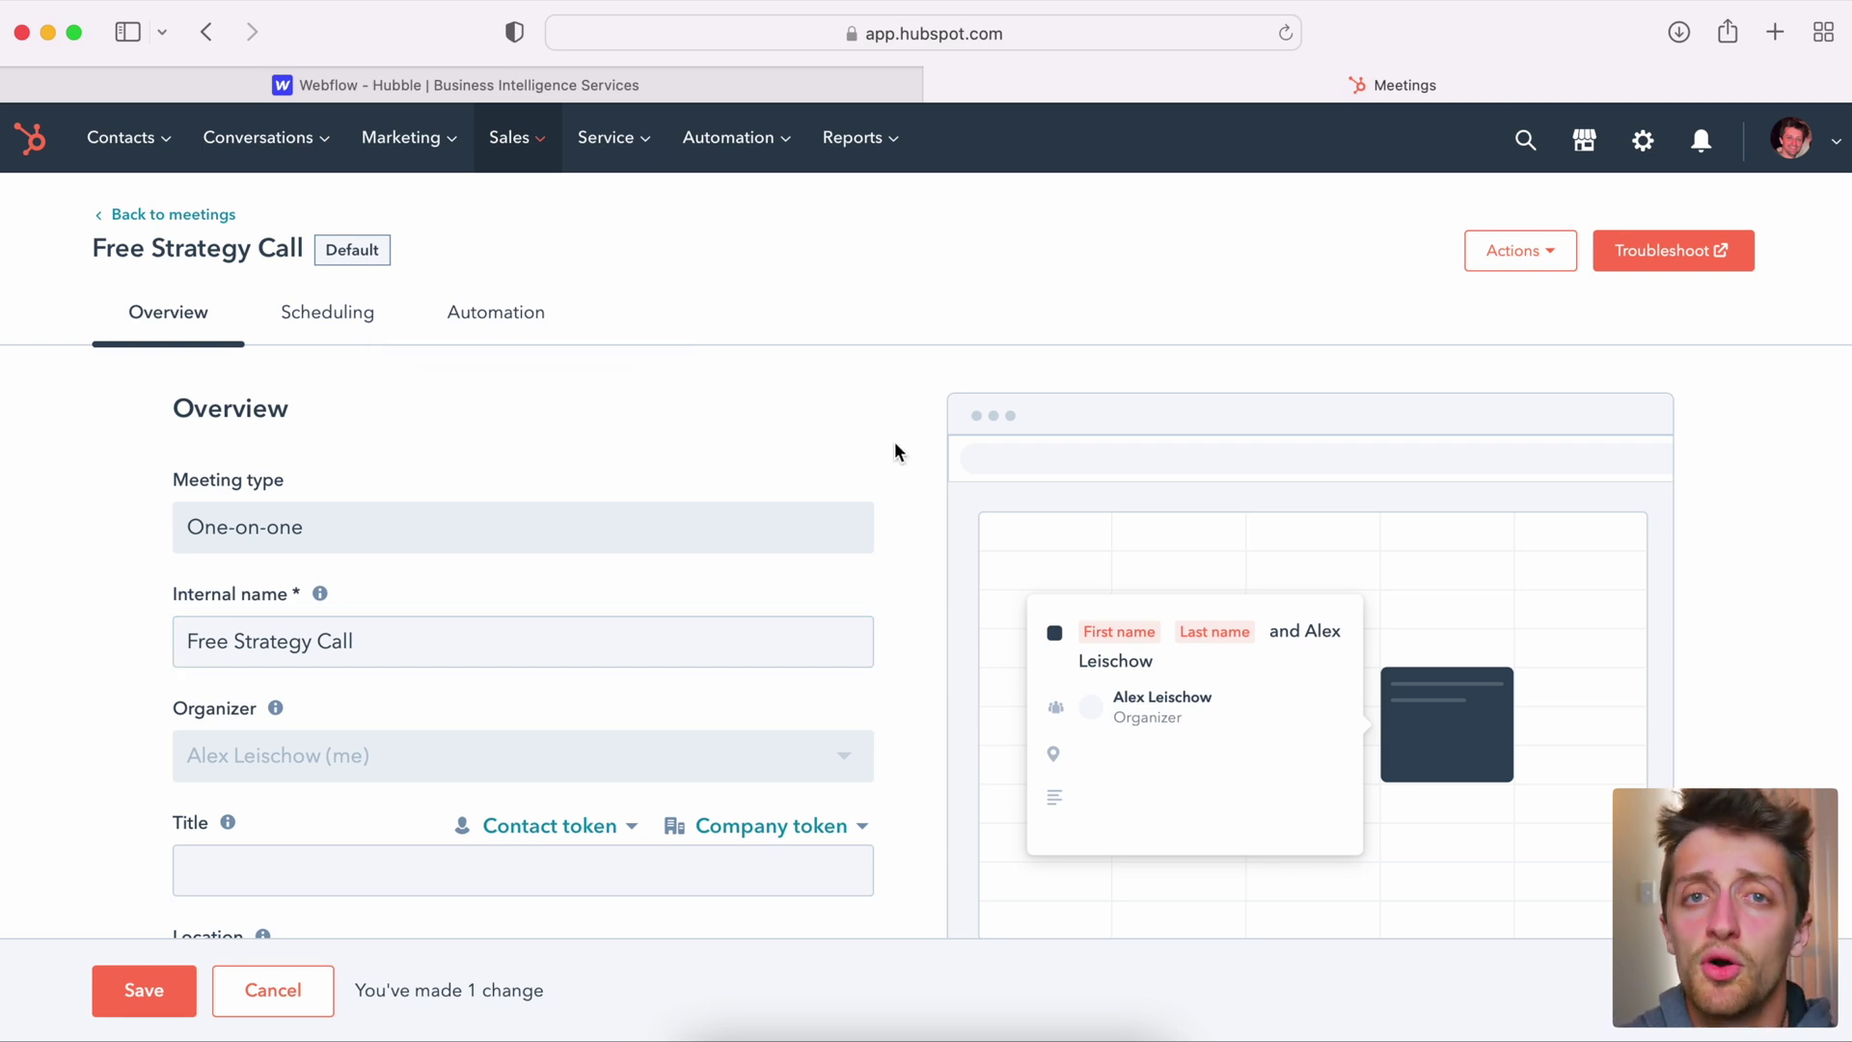
Step: Set the meeting title to 'Free Strategy Consult'
scroll(802, 507, "down", 2)
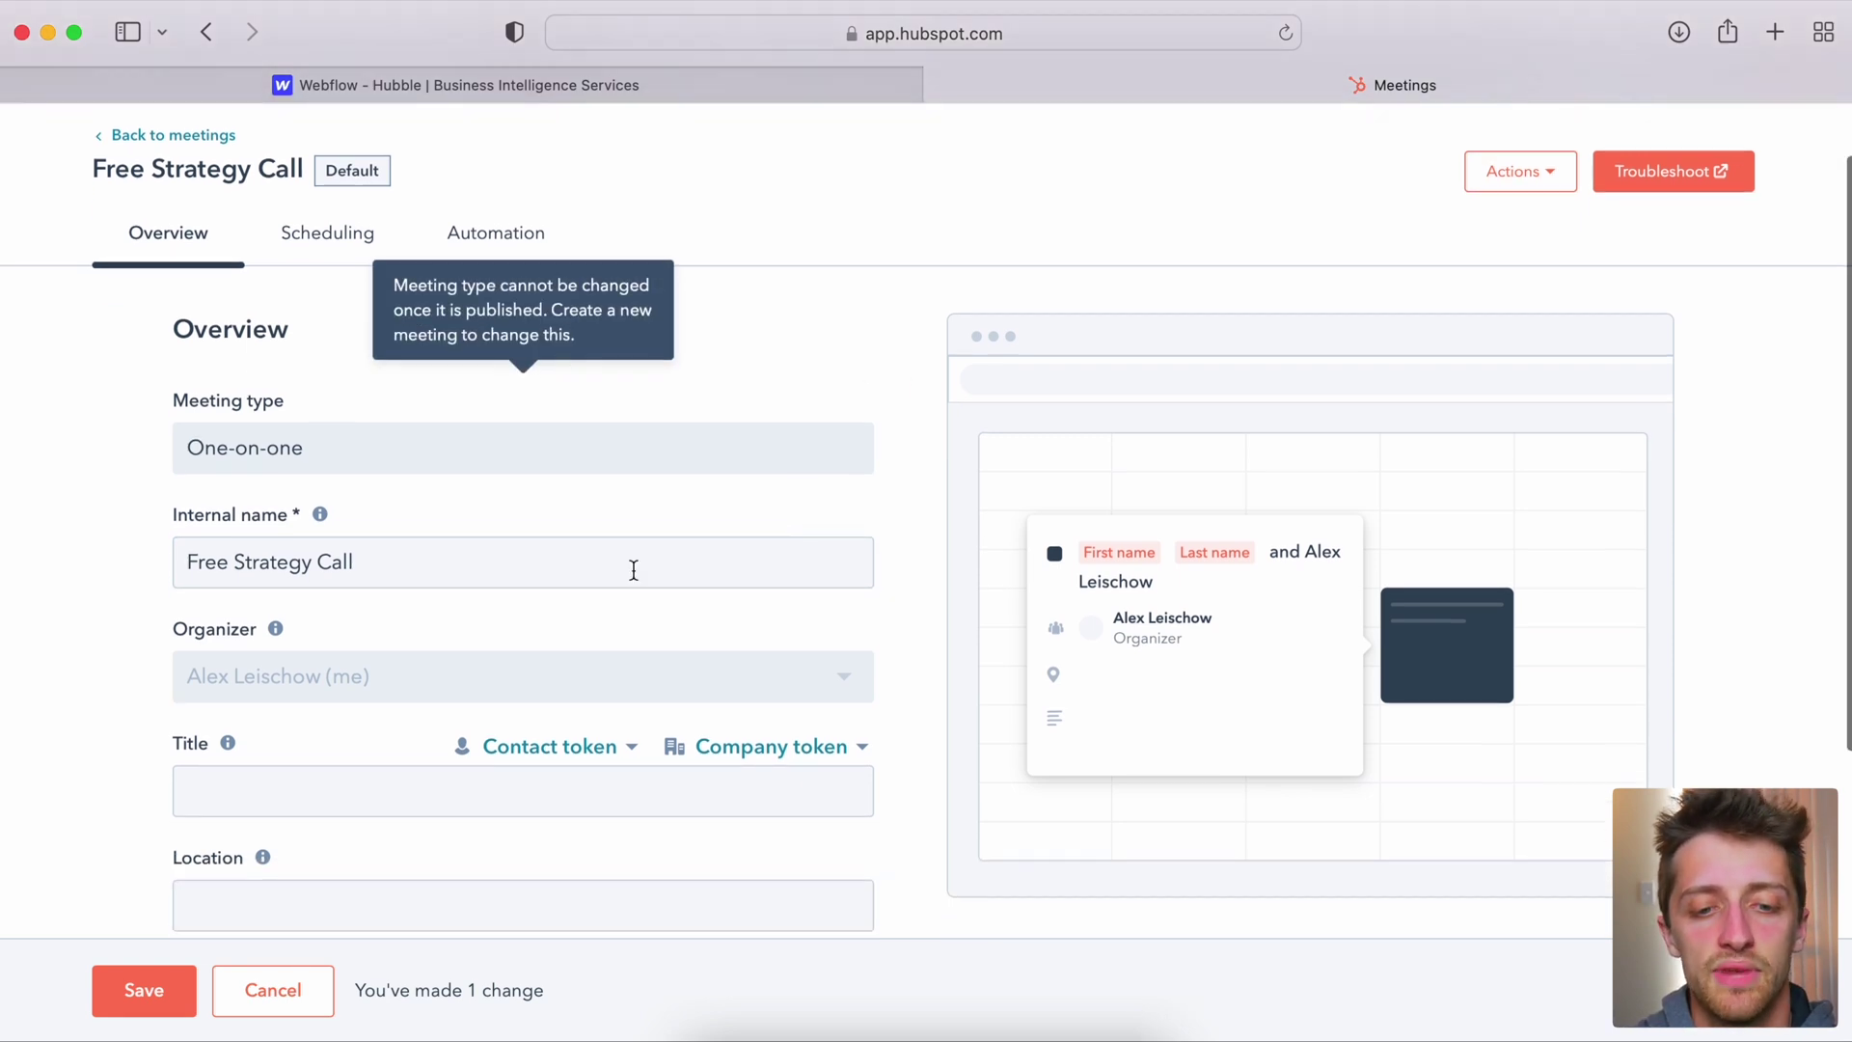
scroll(486, 656, "down", 5)
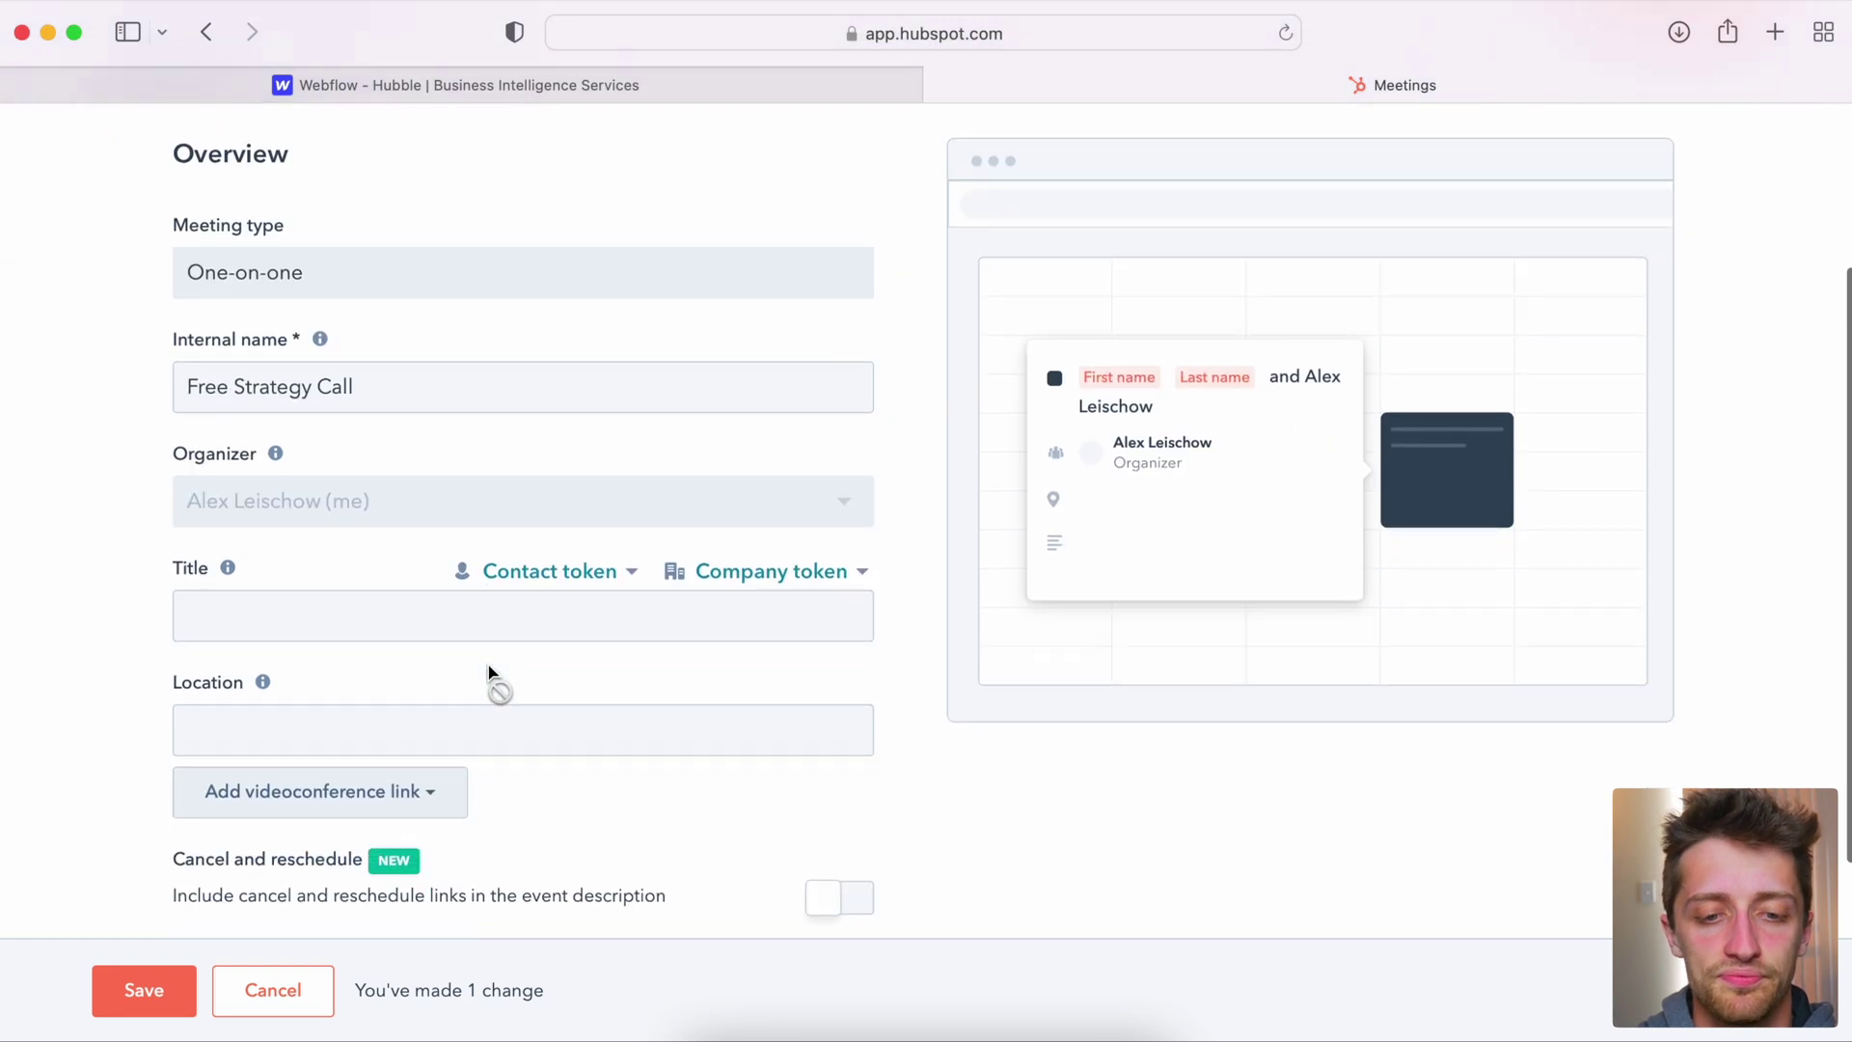
left_click(361, 601)
type("Free St")
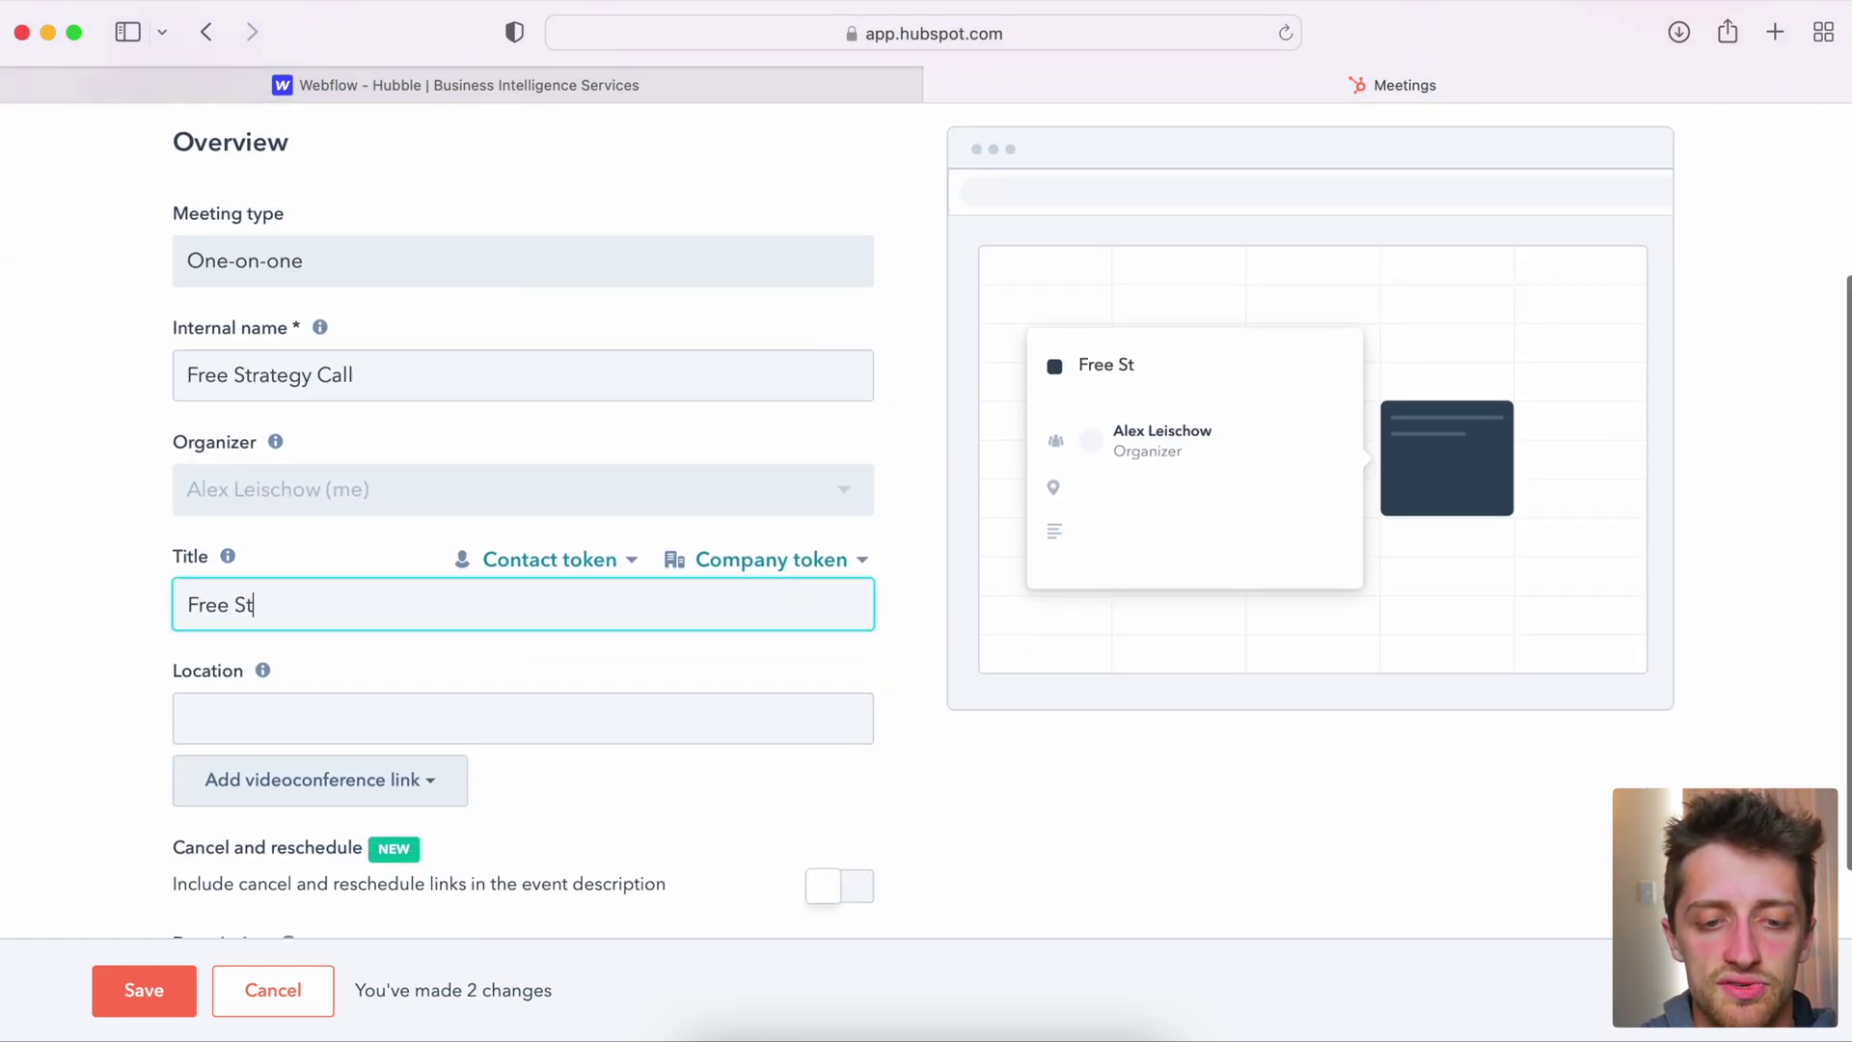
type("rategy Consult")
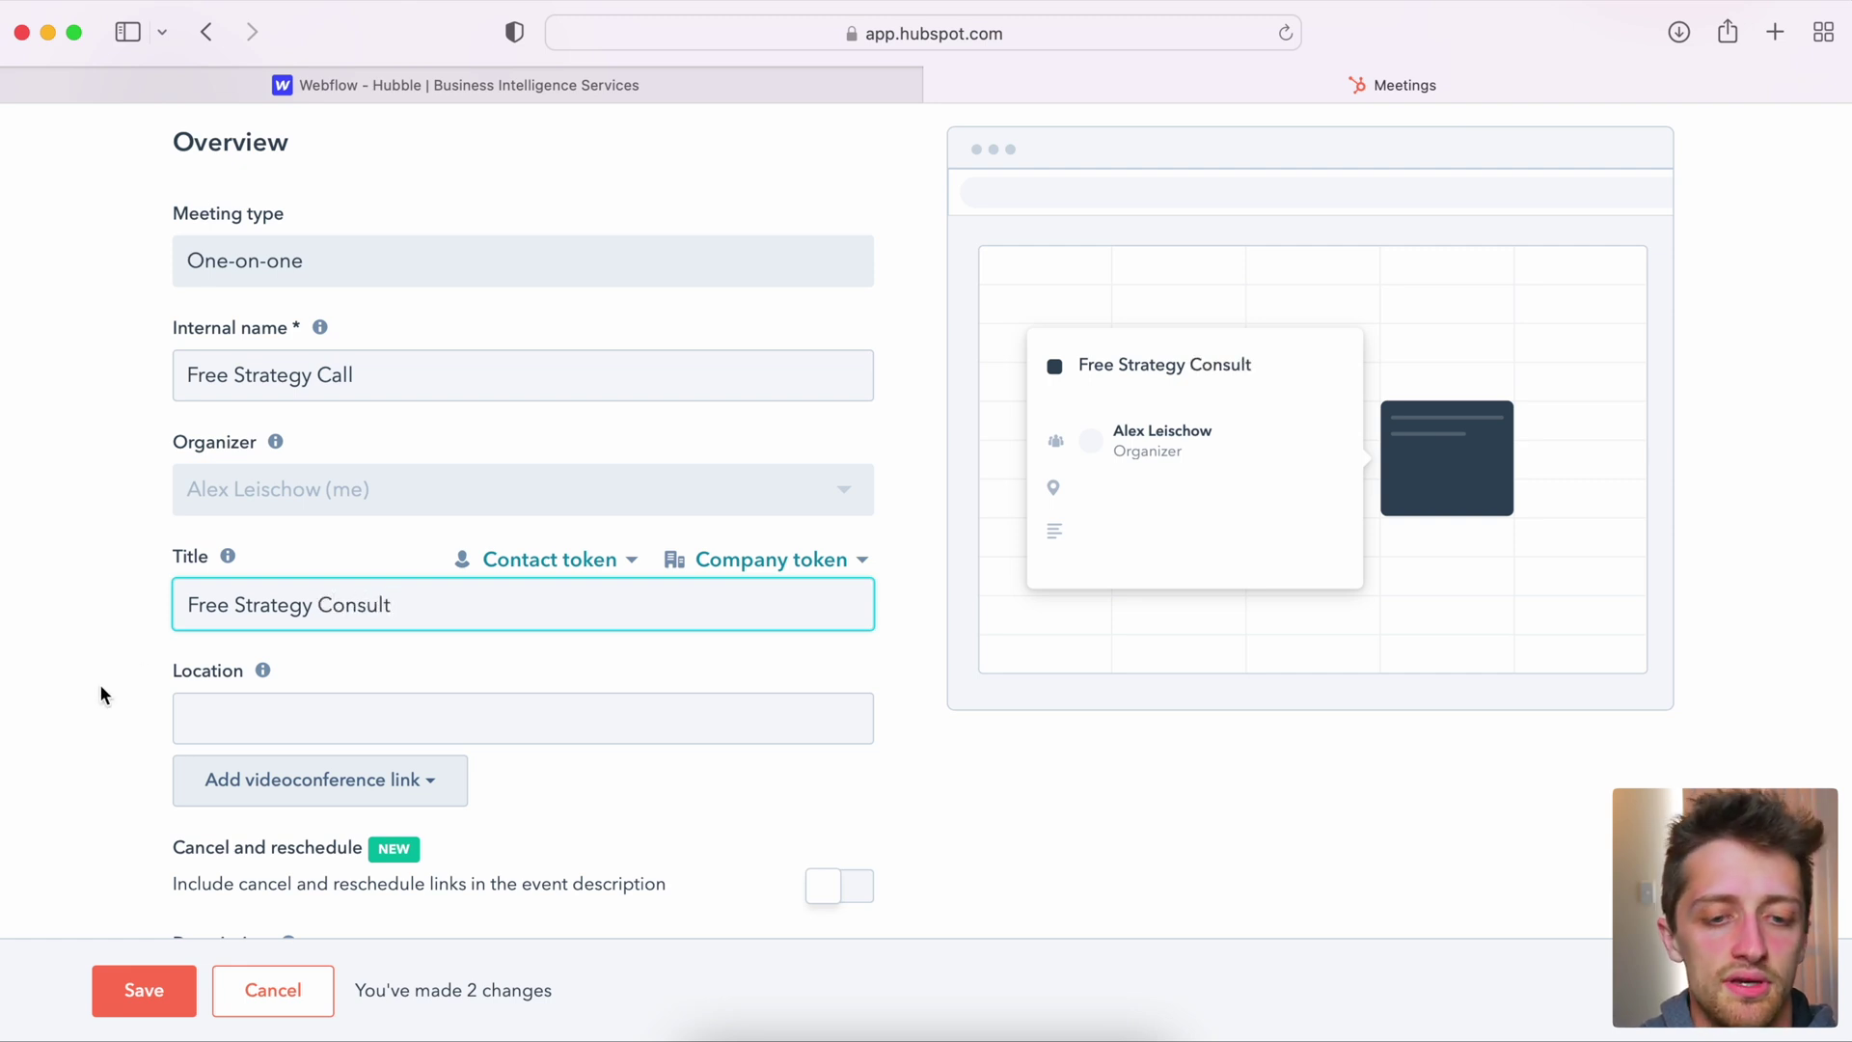
left_click(101, 685)
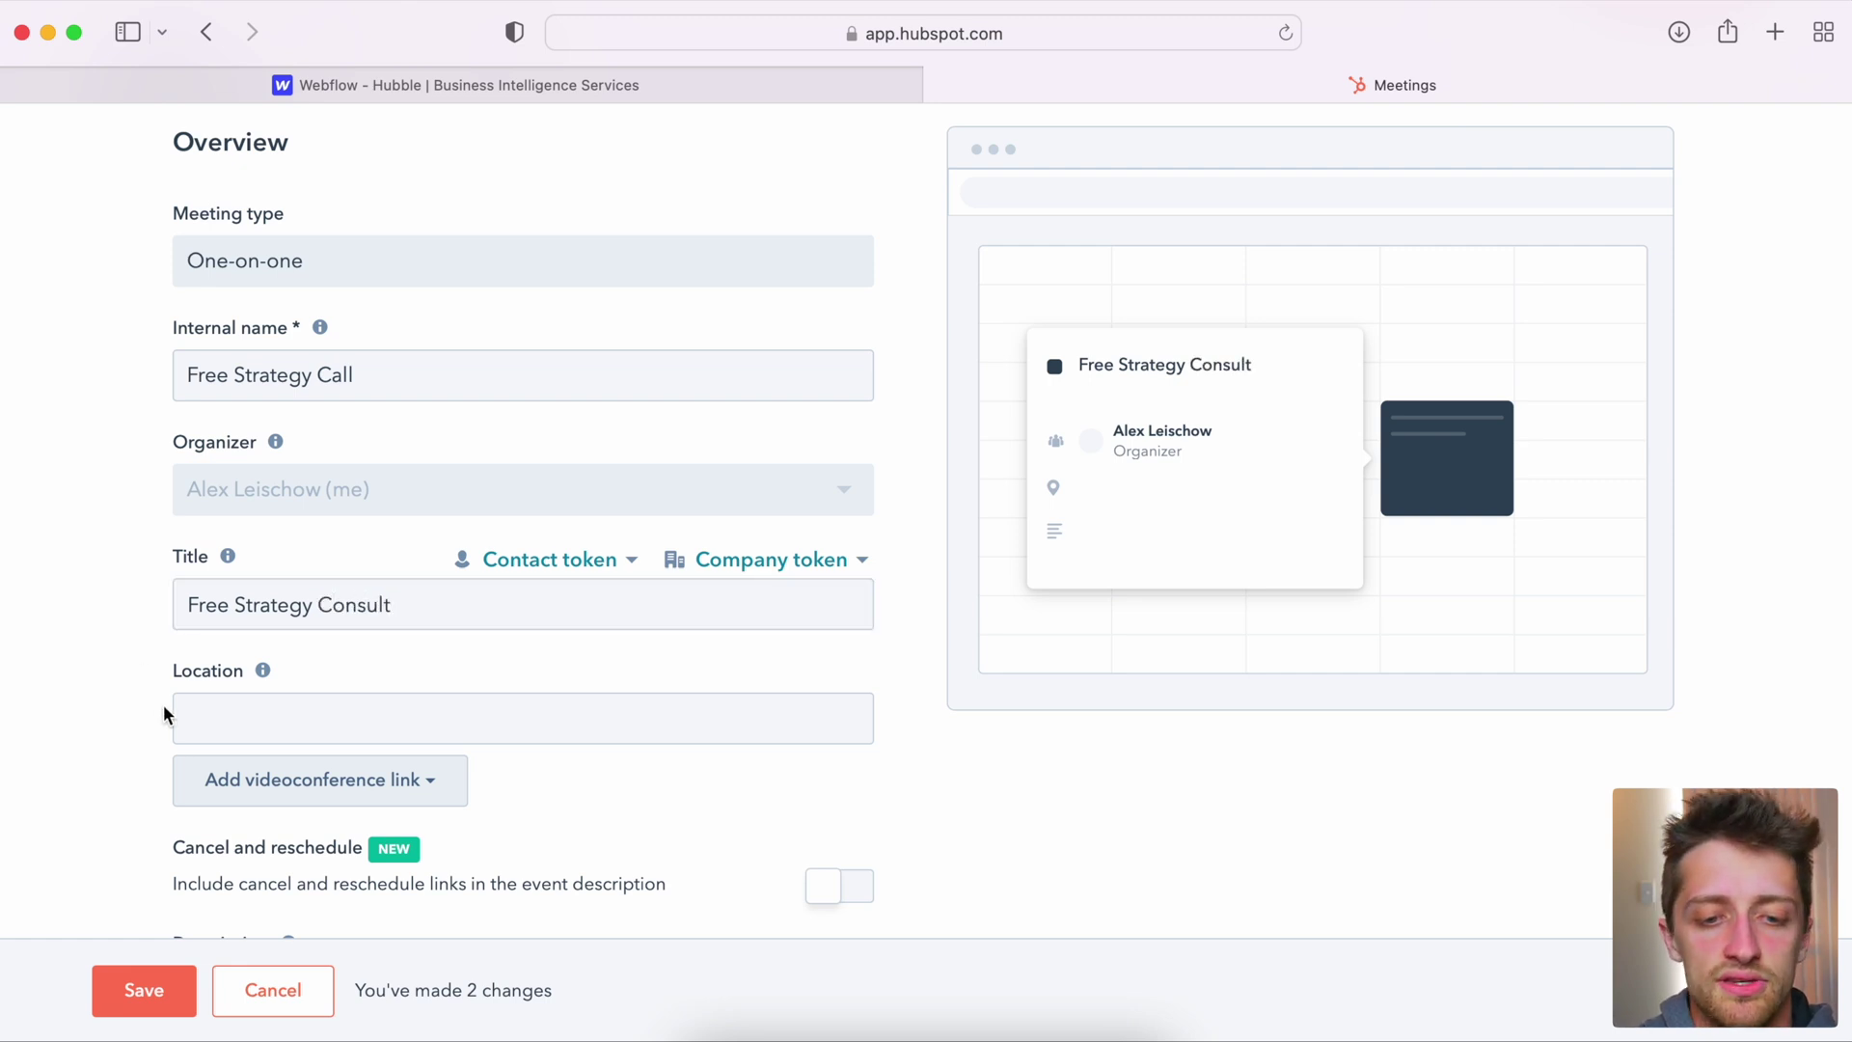
Step: Add a description starting 'In this call' and save the meeting
scroll(194, 694, "down", 4)
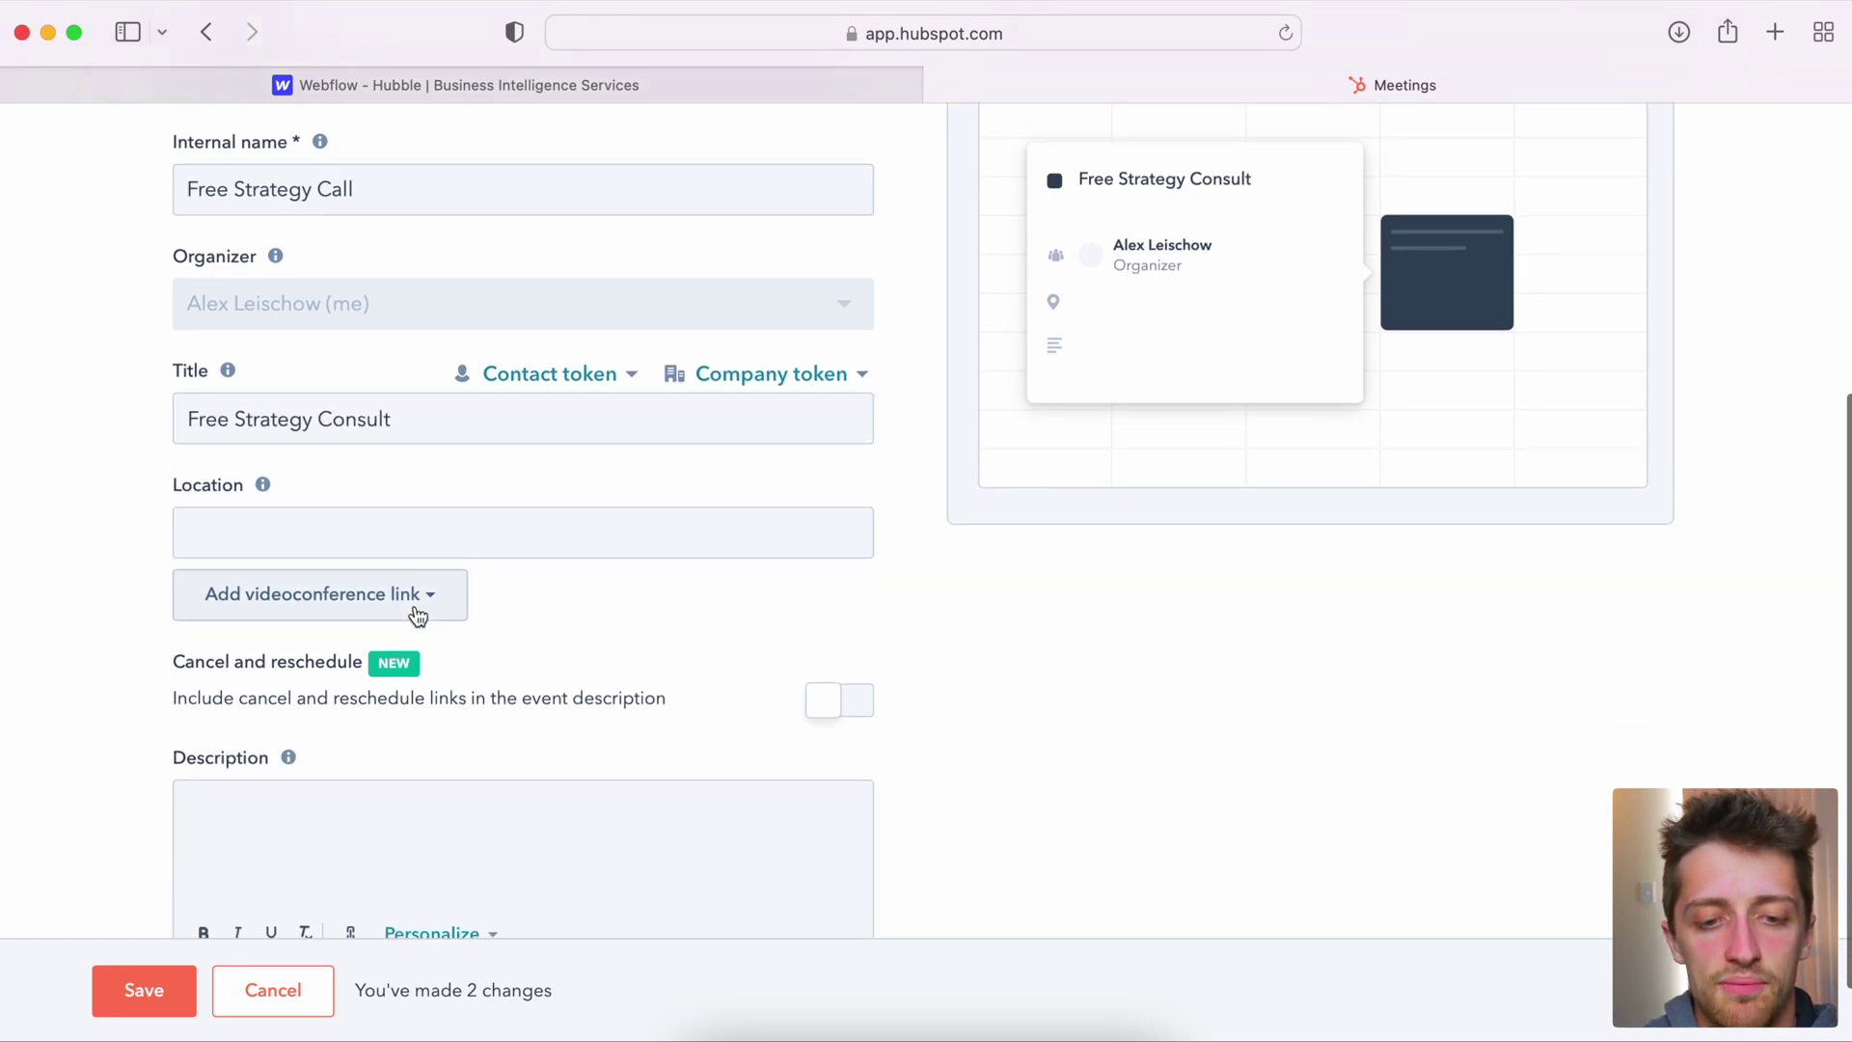
left_click(441, 611)
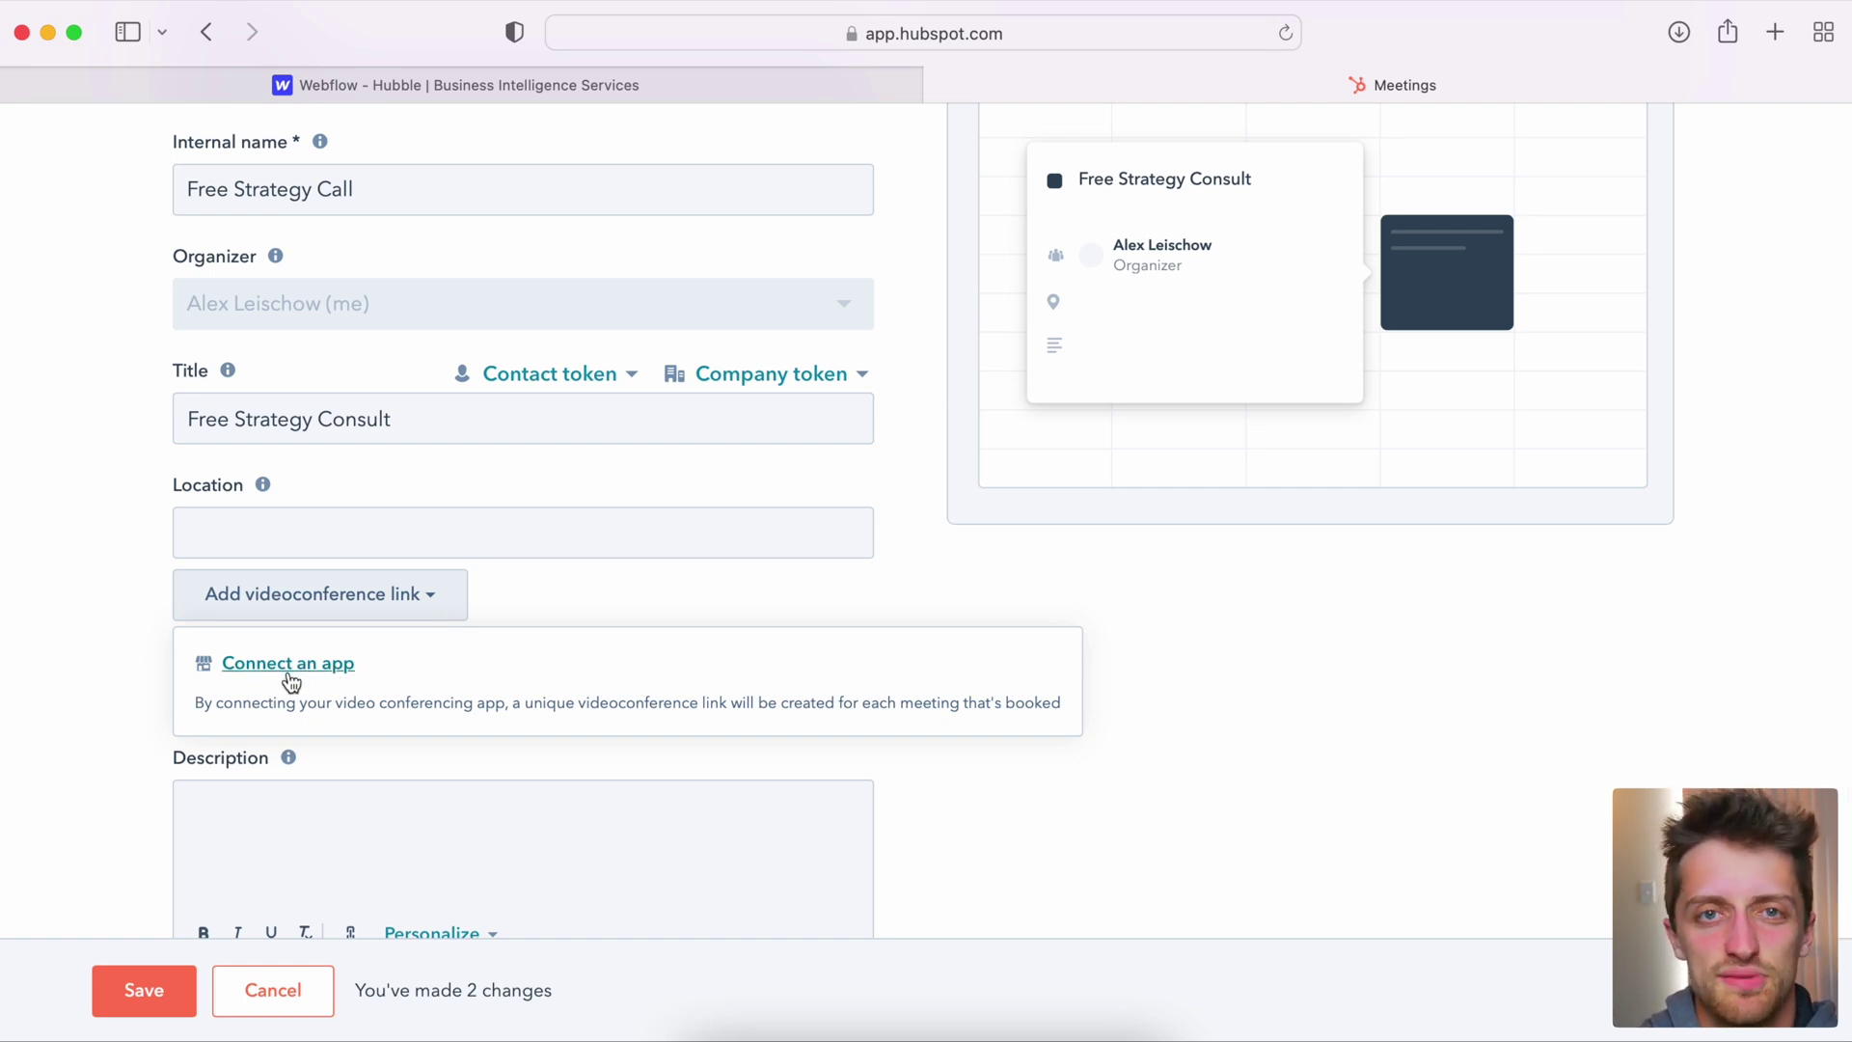
left_click(145, 663)
scroll(148, 723, "down", 2)
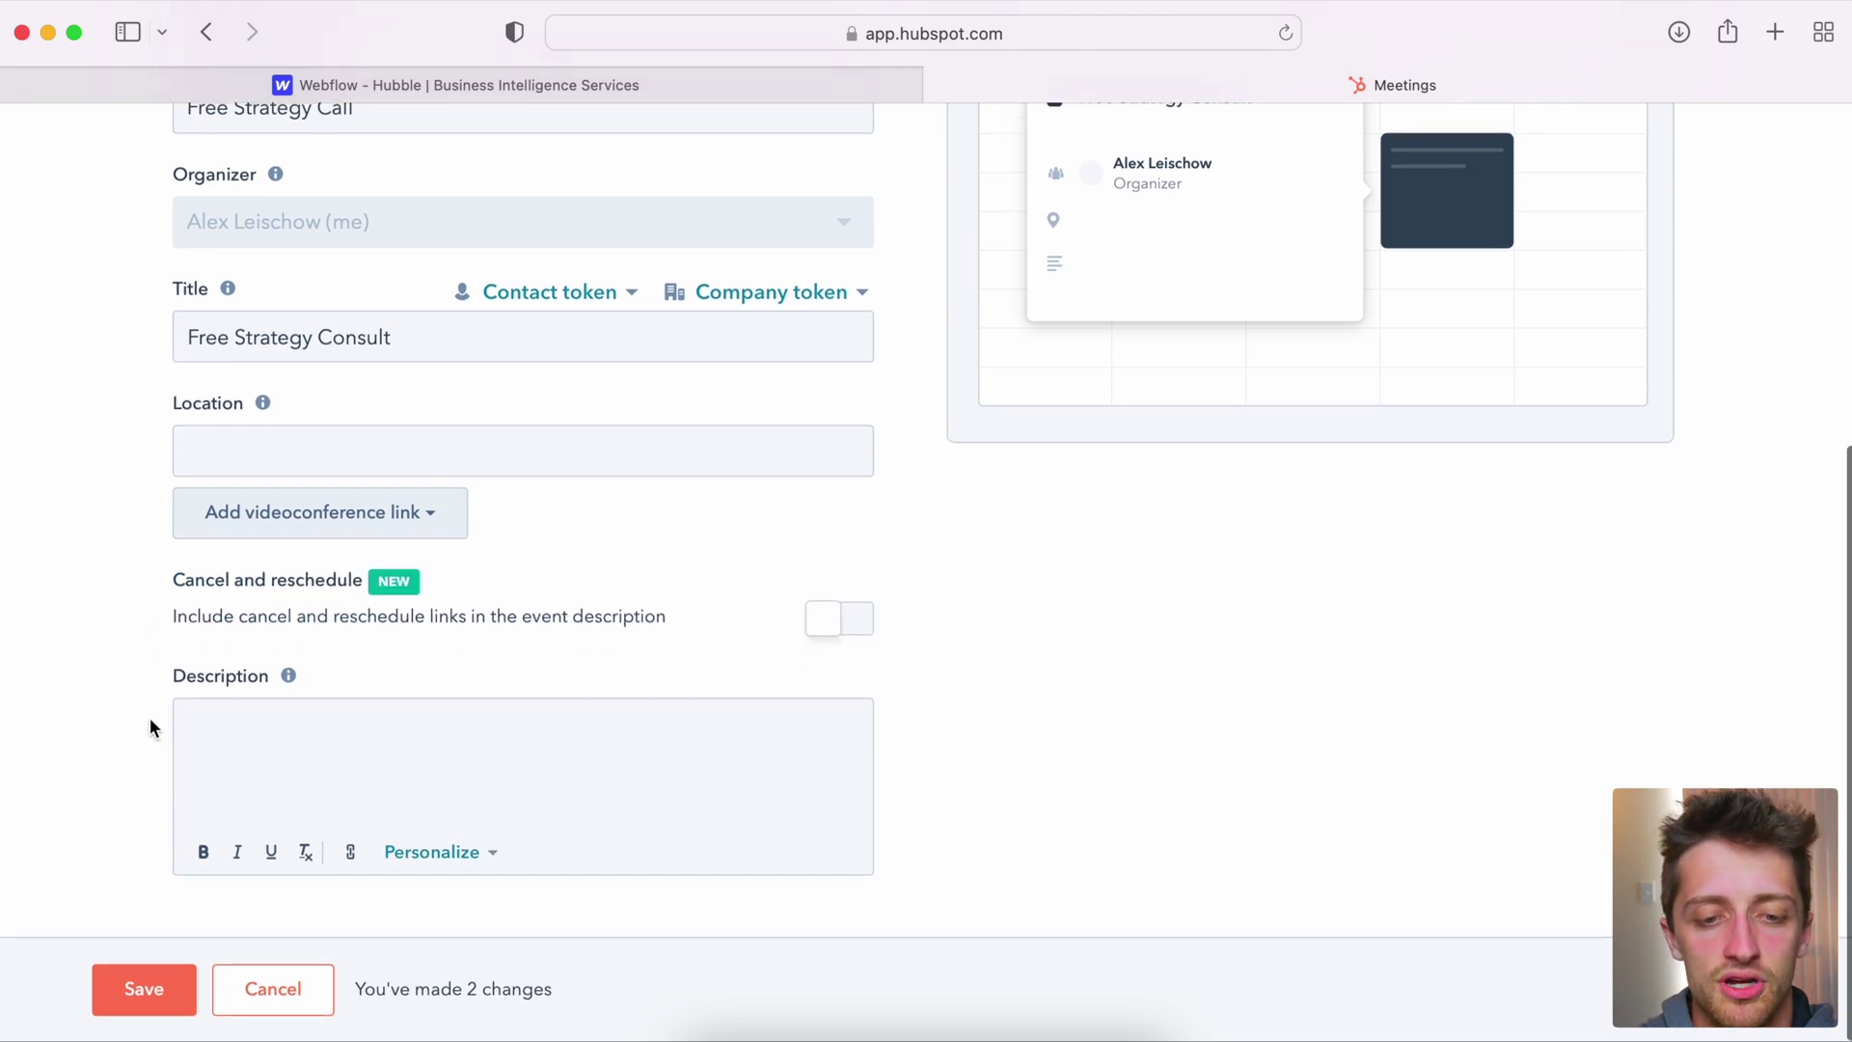
left_click(292, 726)
type("In this call we'll discuss xyz.")
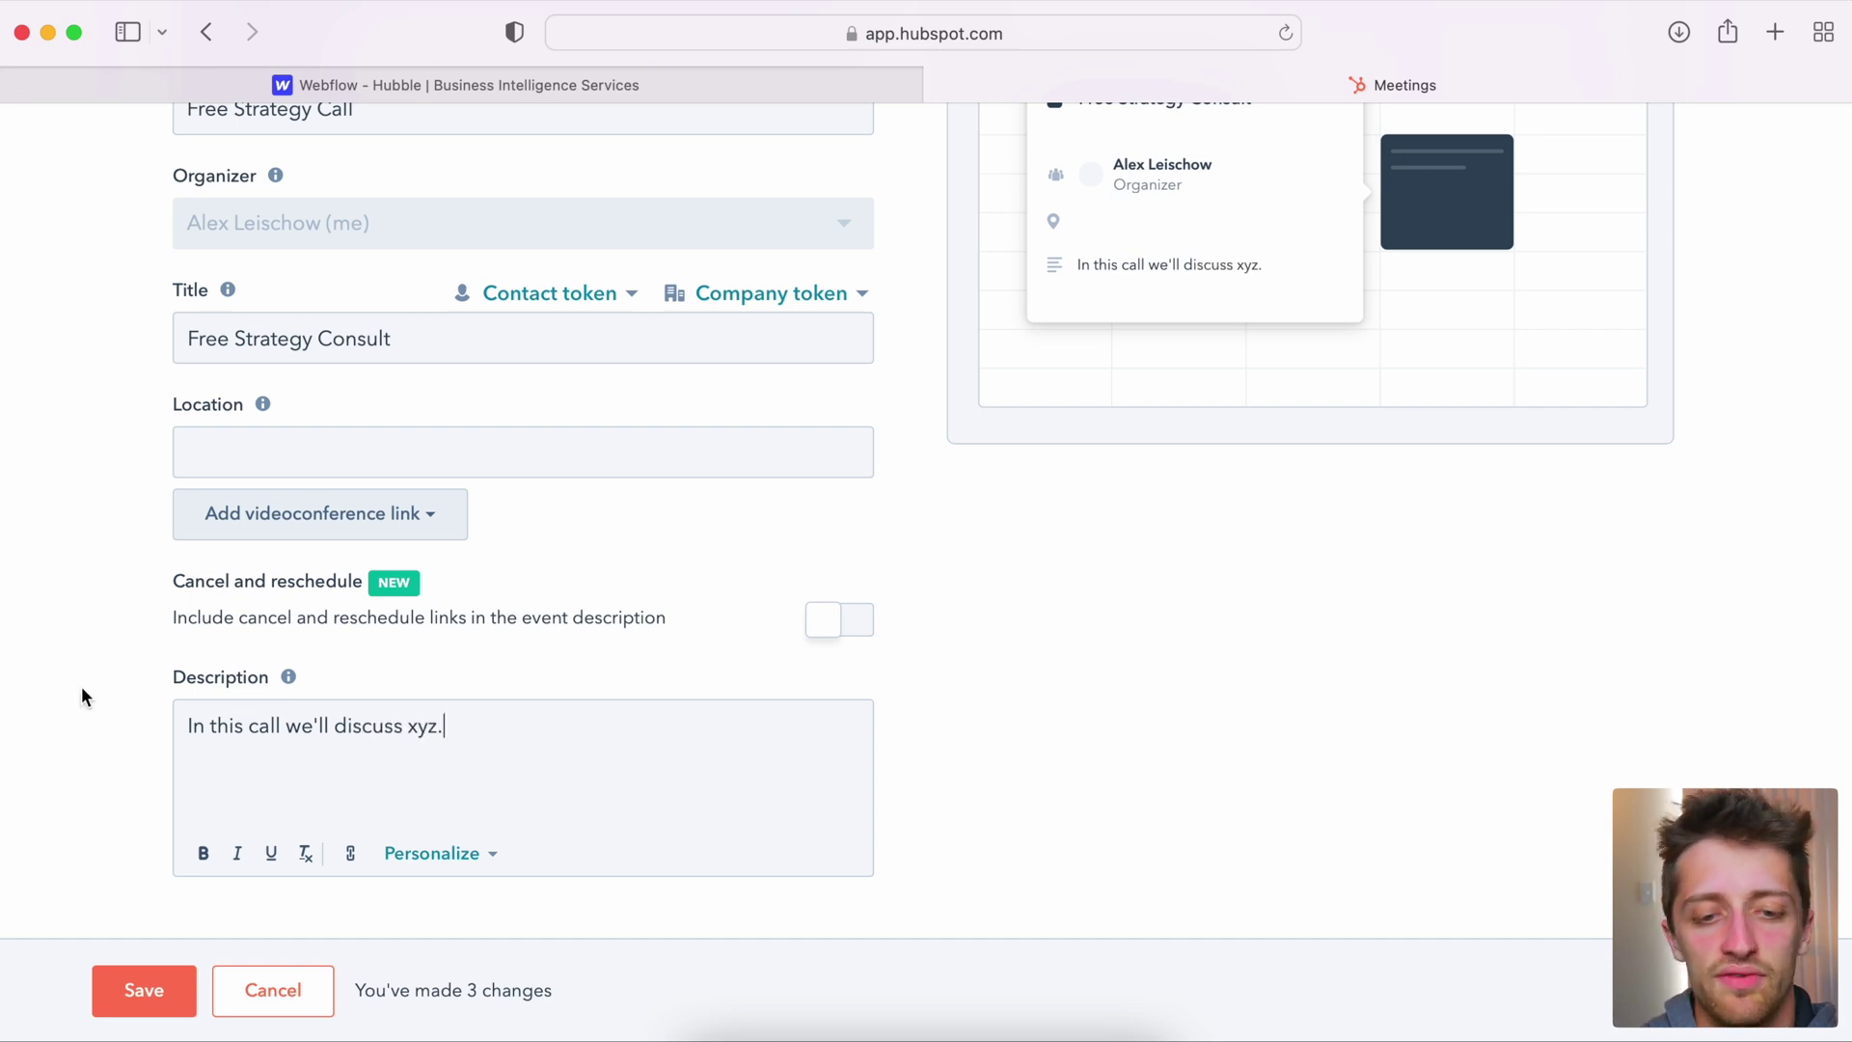
scroll(133, 603, "up", 10)
scroll(145, 504, "down", 2)
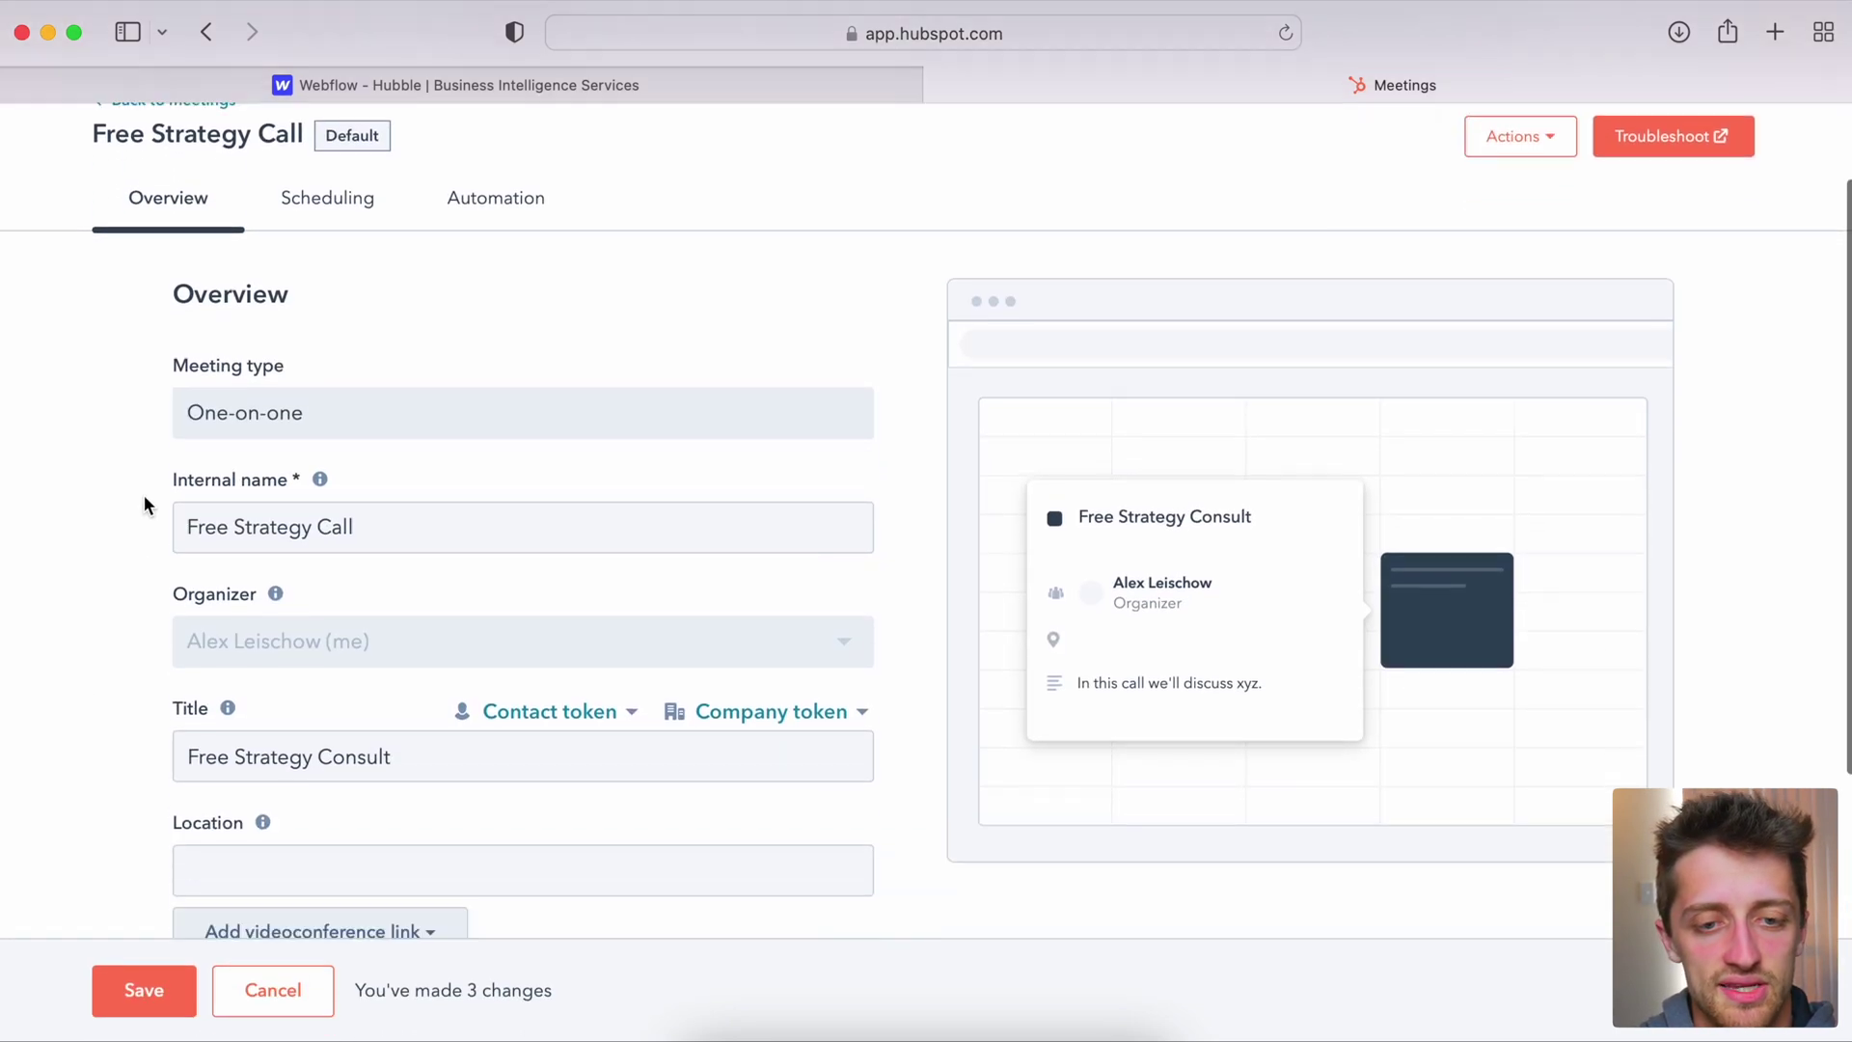
scroll(262, 641, "down", 5)
scroll(244, 695, "up", 6)
scroll(243, 584, "down", 1)
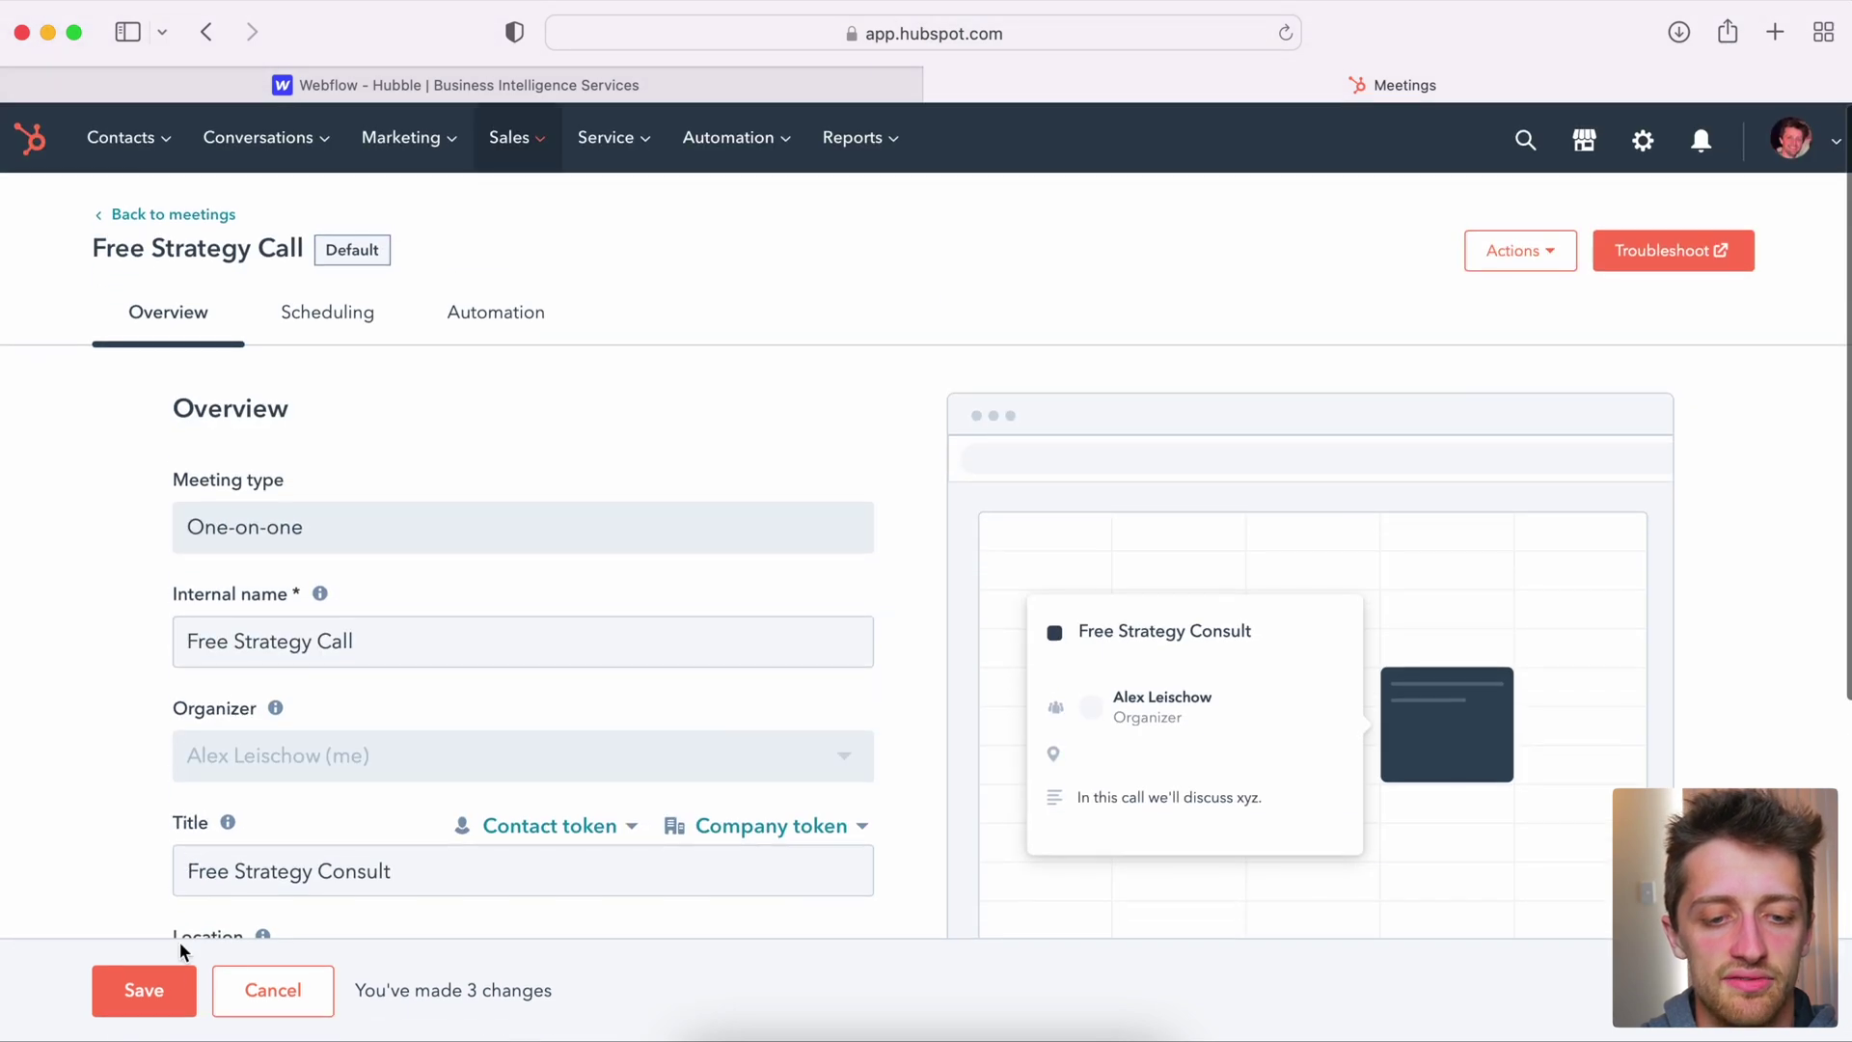
left_click(144, 991)
Step: In Scheduling settings, replace the booking page title with the host's first name
left_click(339, 317)
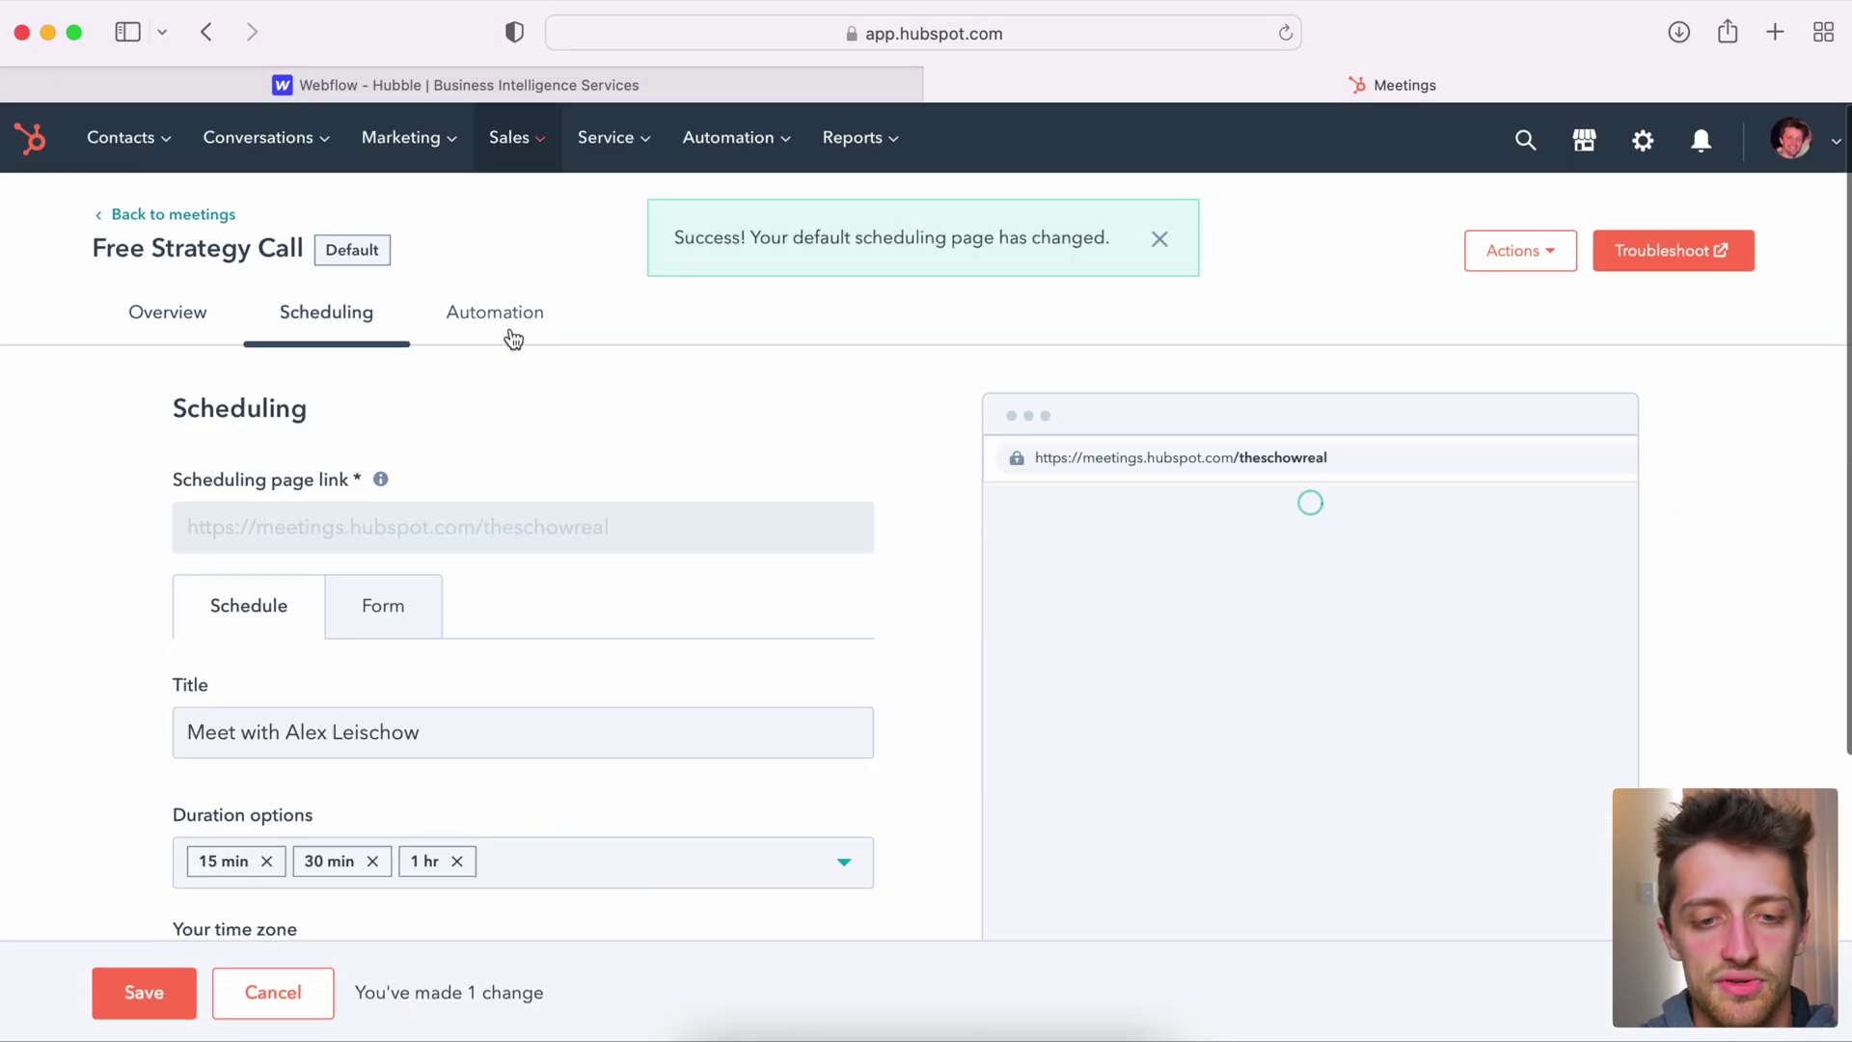
scroll(120, 626, "down", 2)
triple_click(339, 484)
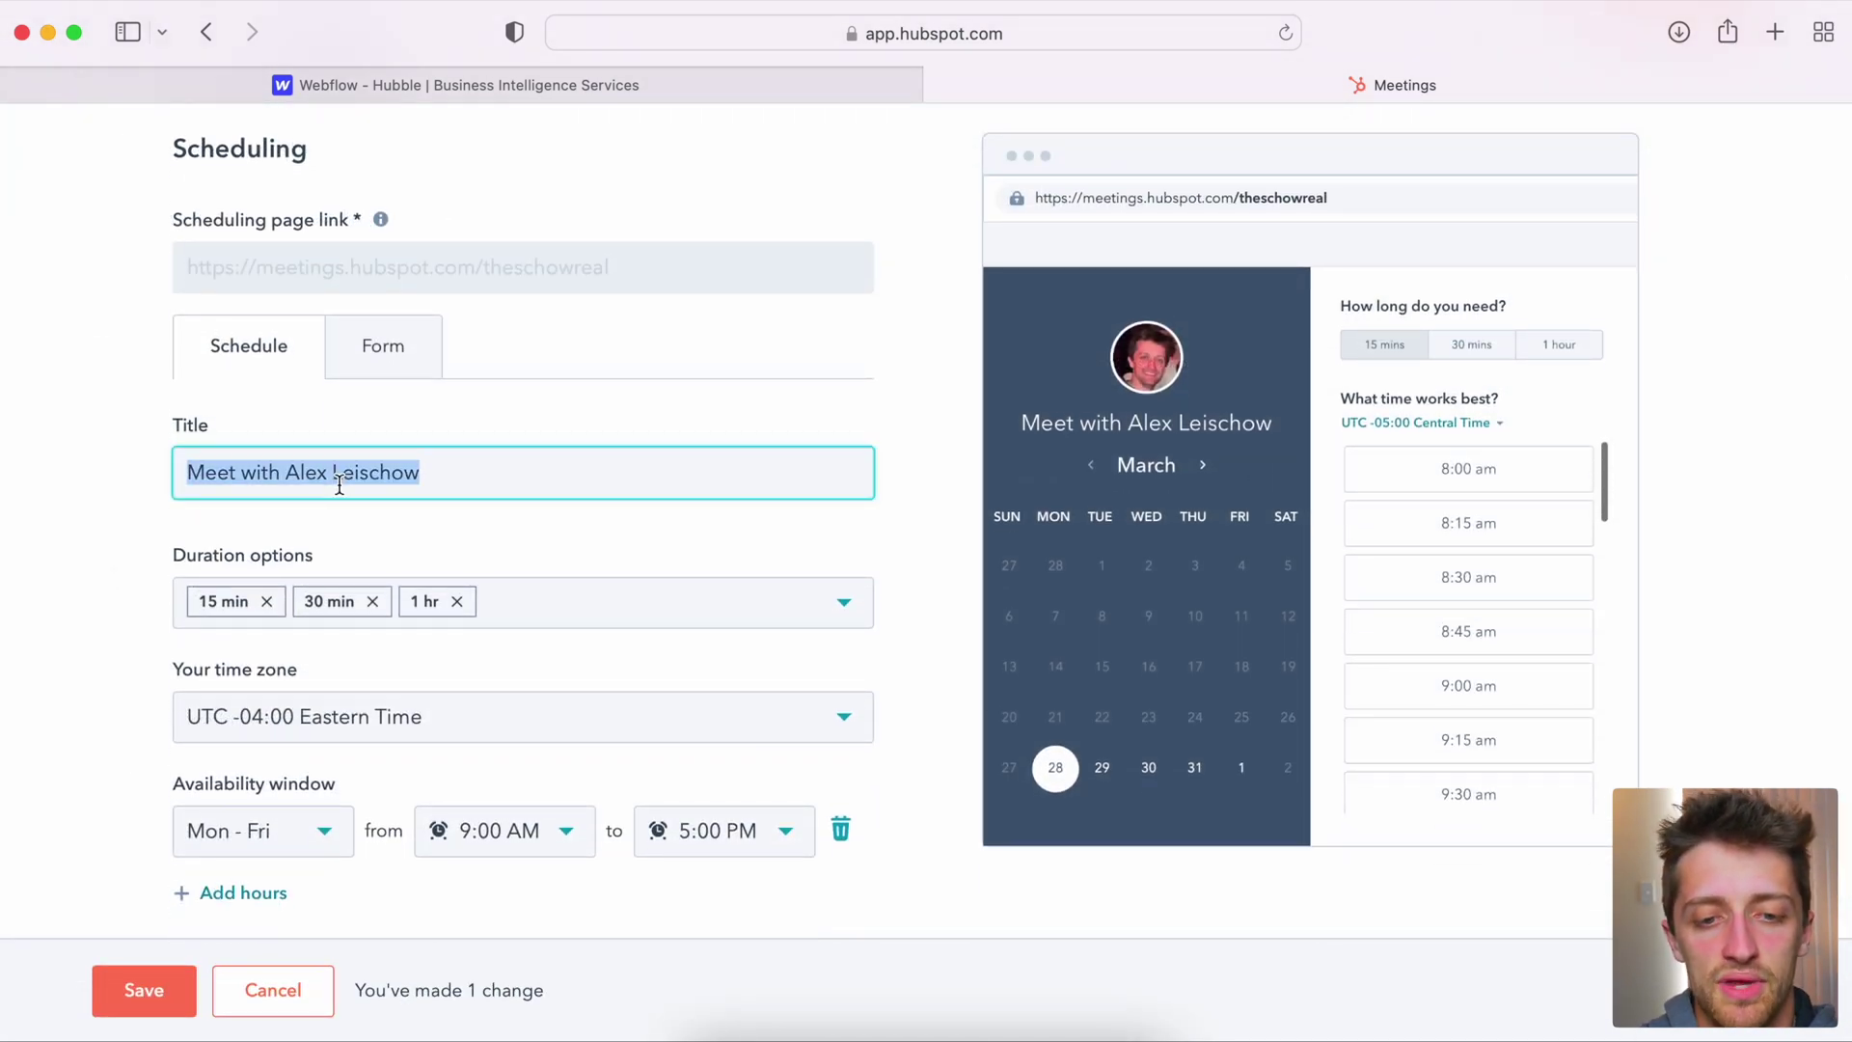
type("Alex")
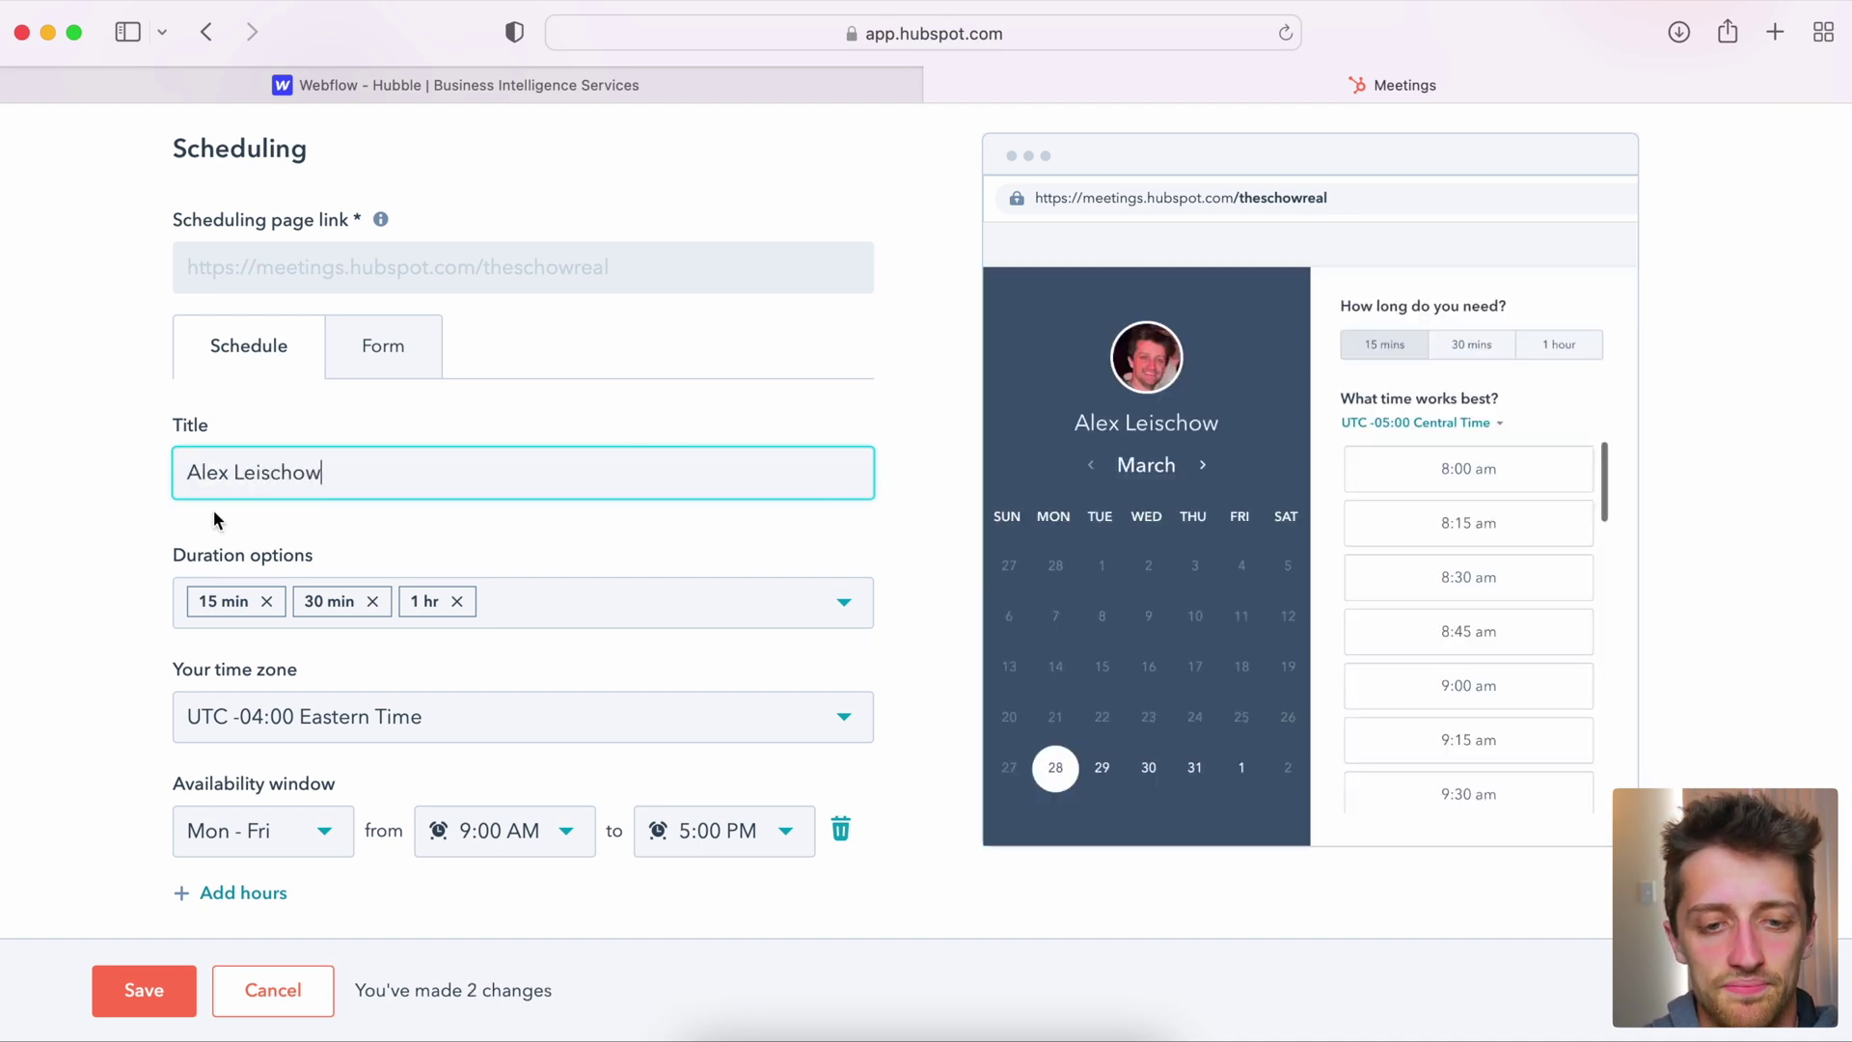
Step: Remove the 15 min and 1 hr durations, leaving only 30 min, and expand Additional settings
scroll(136, 535, "down", 2)
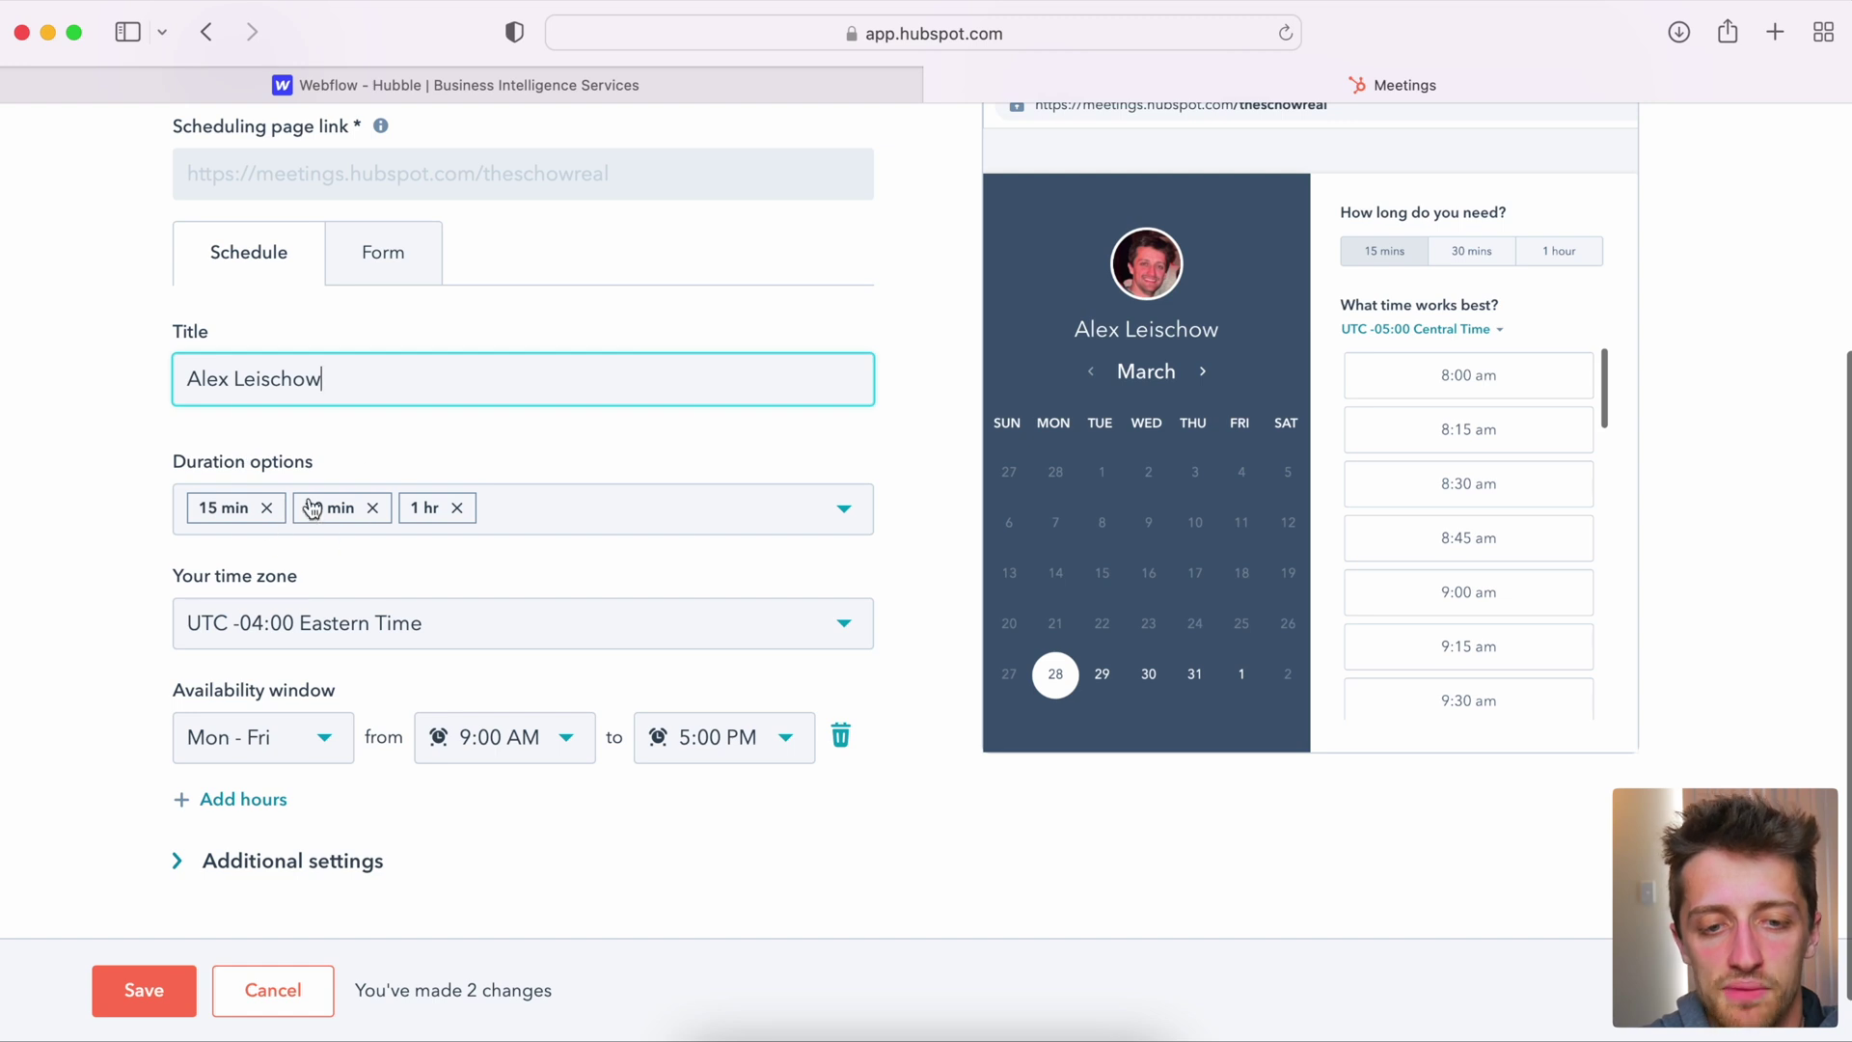
left_click(844, 509)
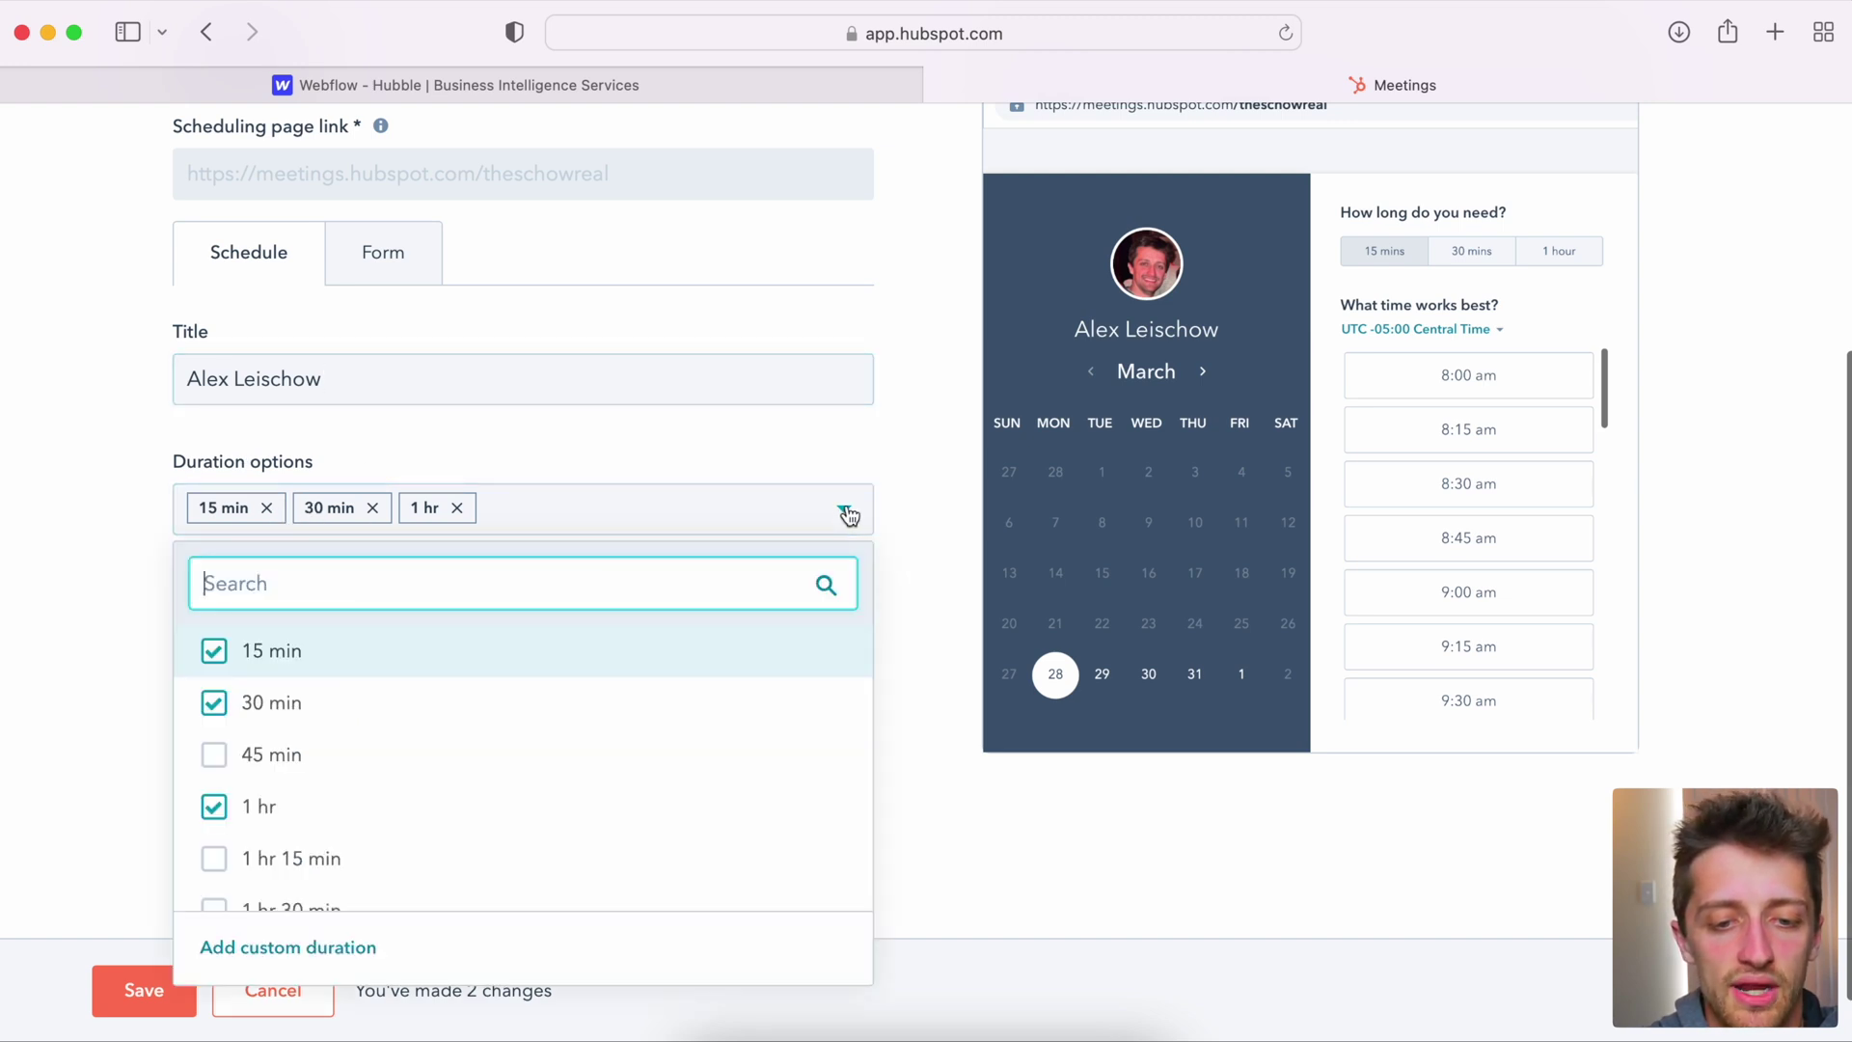
scroll(275, 740, "down", 1)
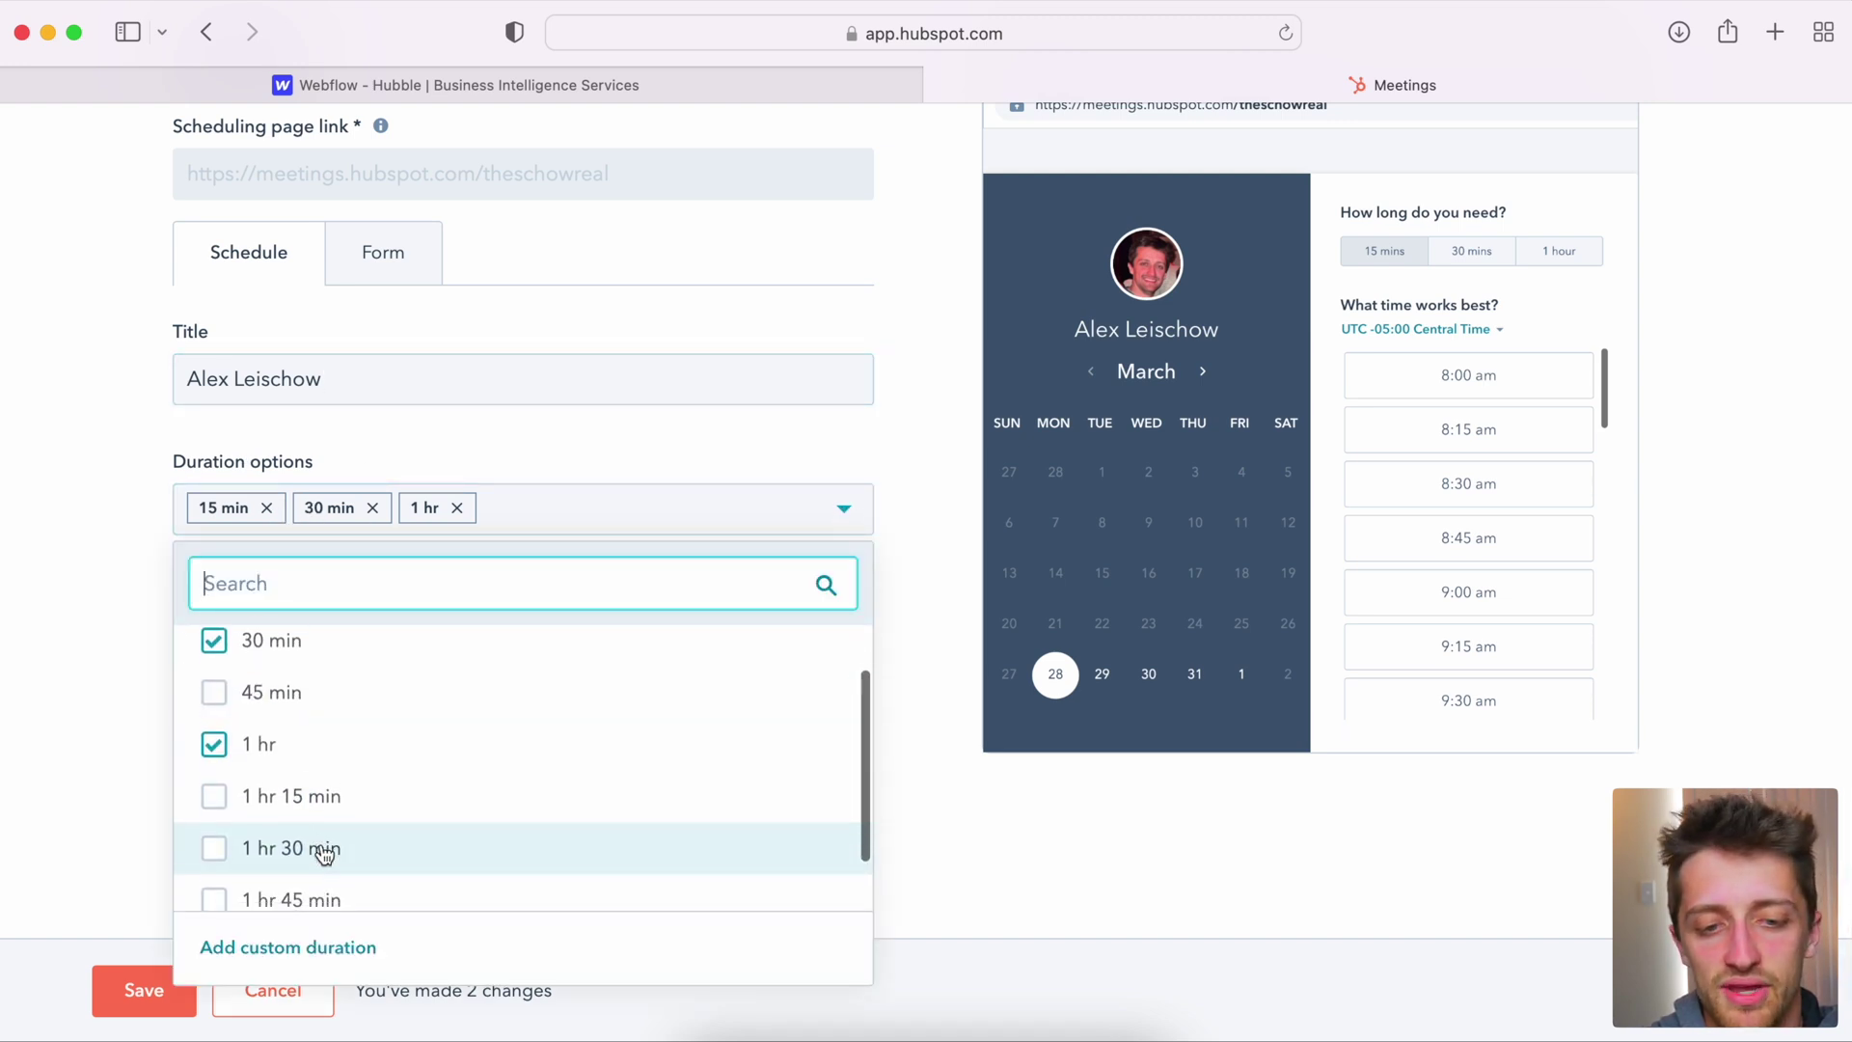
left_click(100, 586)
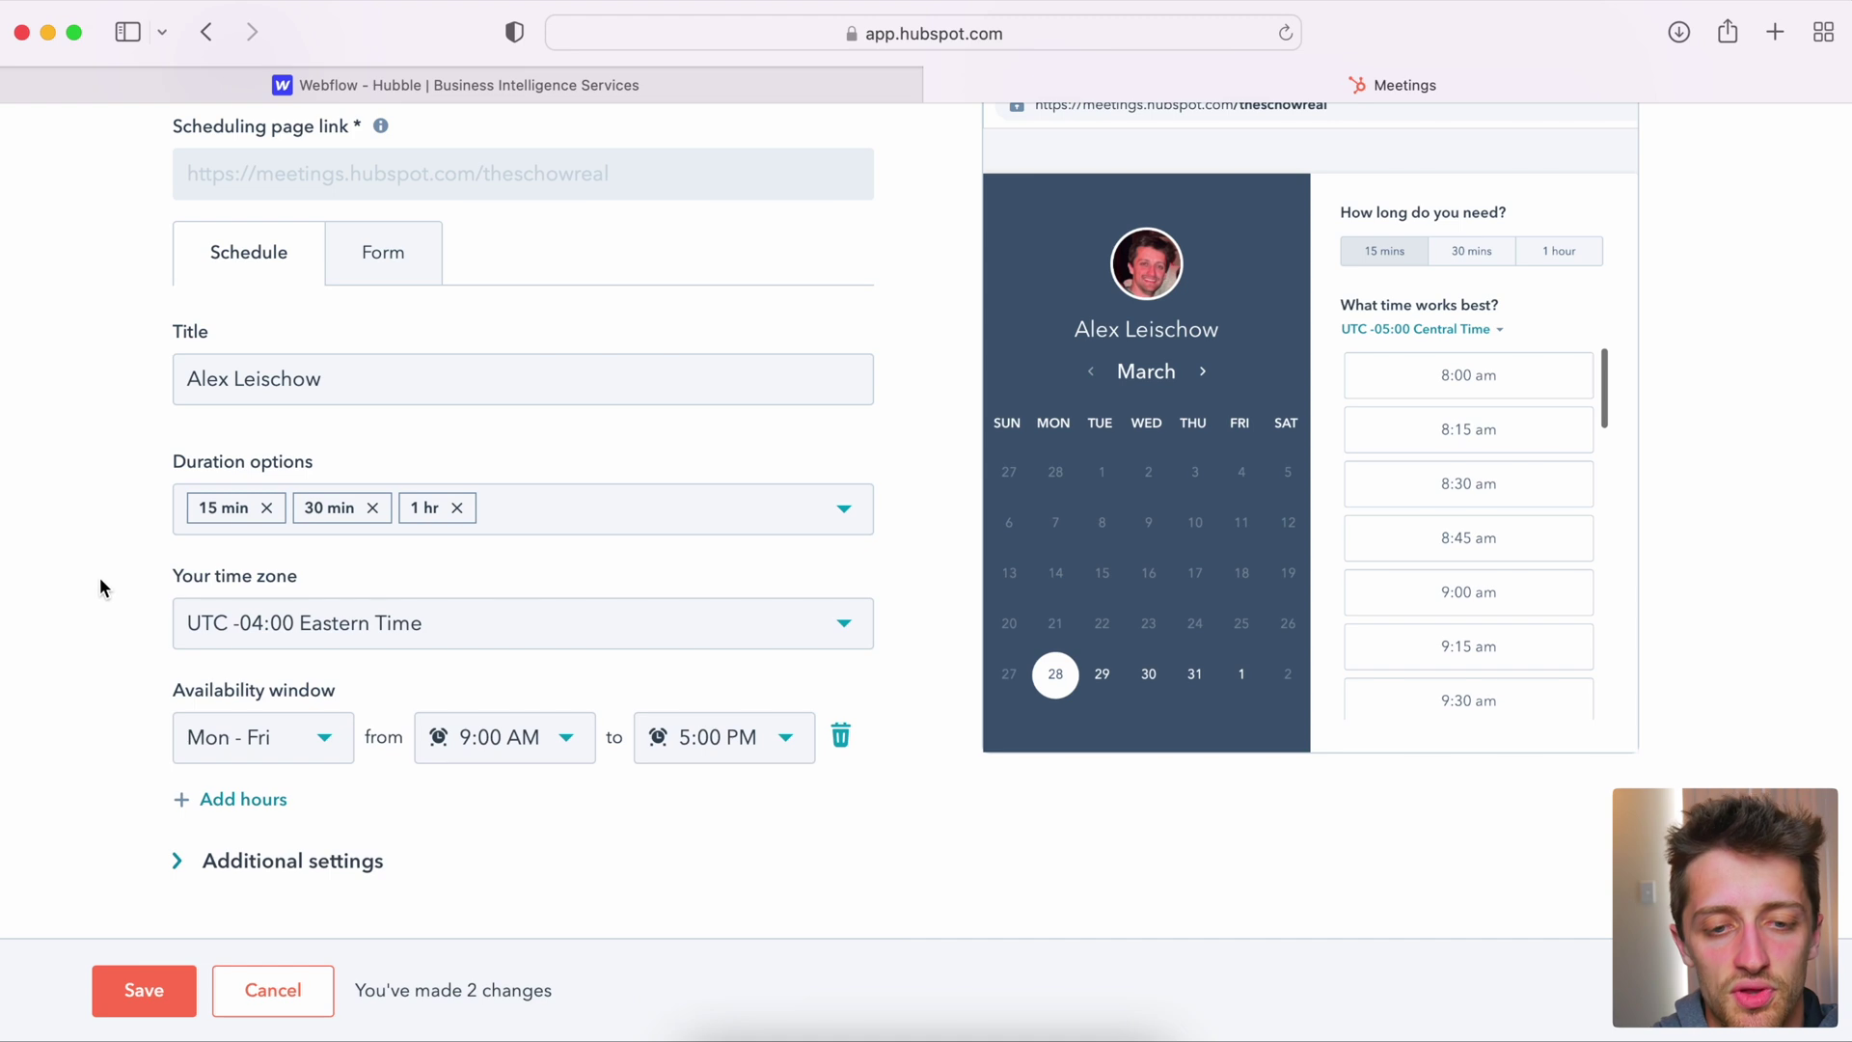
left_click(267, 509)
left_click(351, 509)
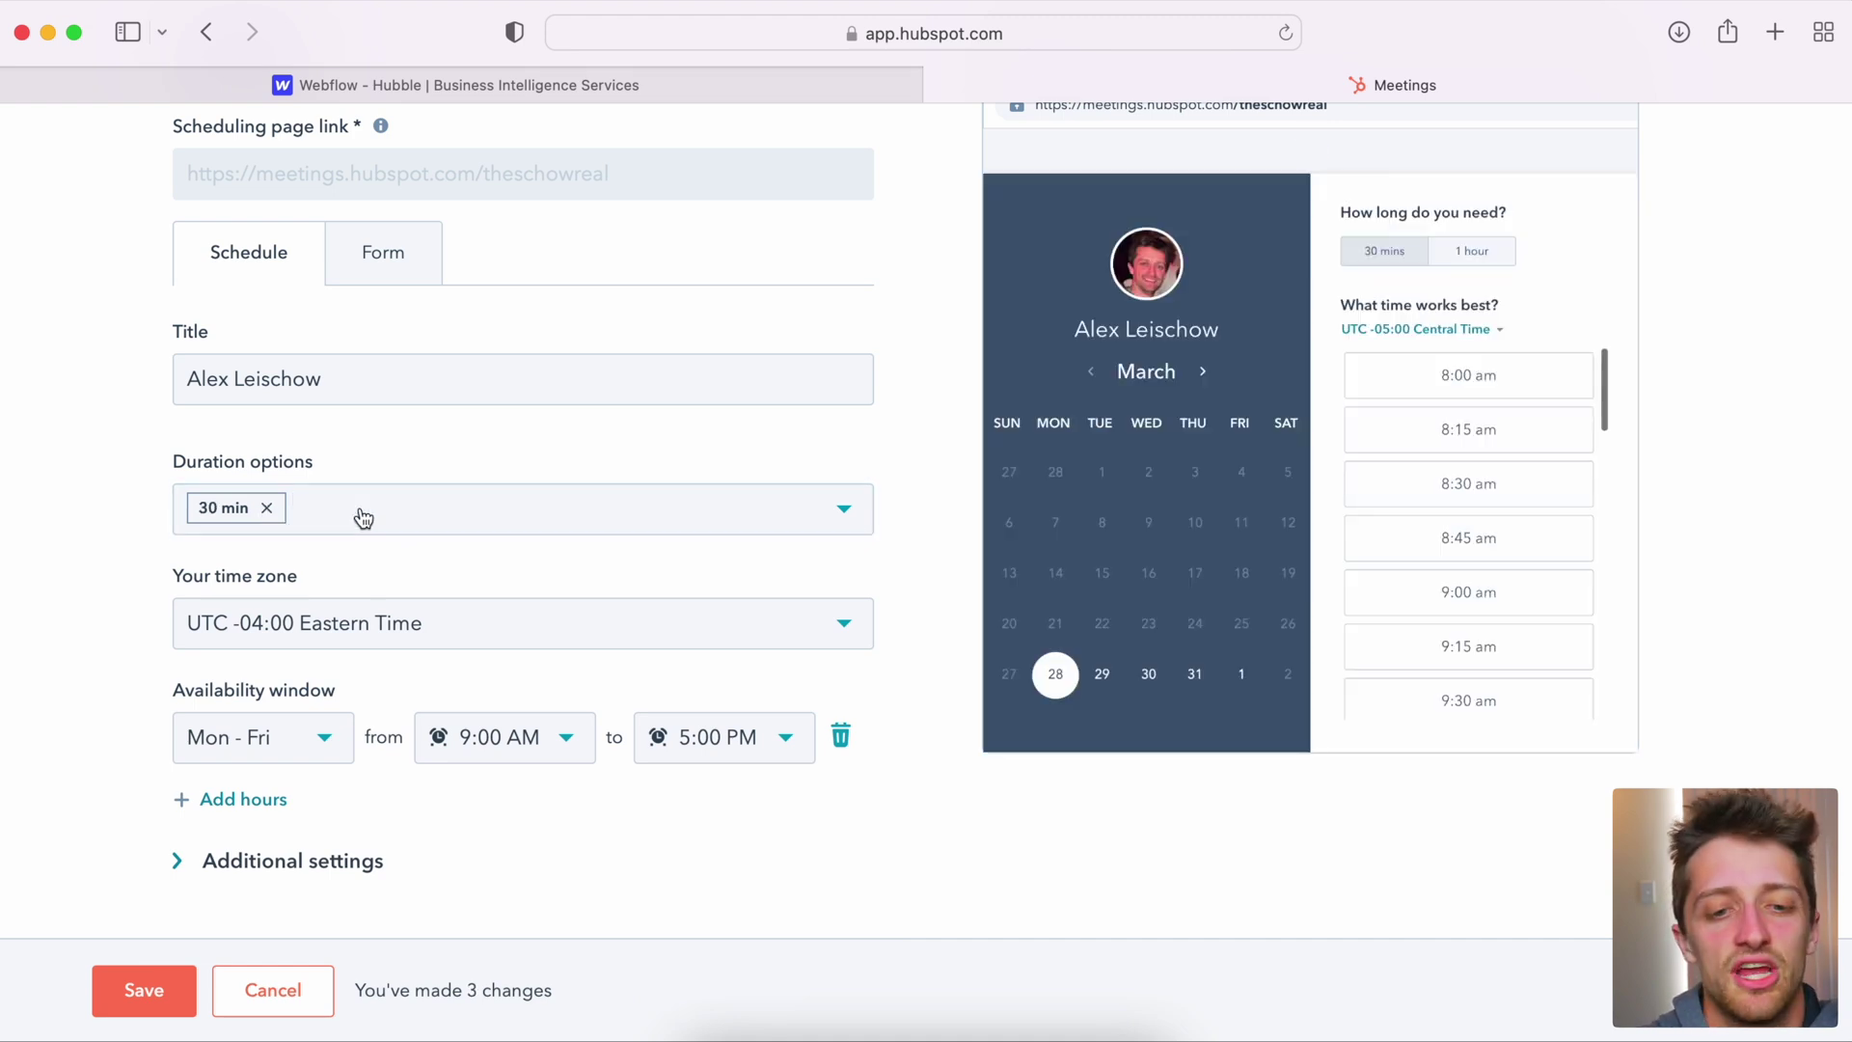
scroll(135, 552, "down", 1)
scroll(135, 554, "up", 1)
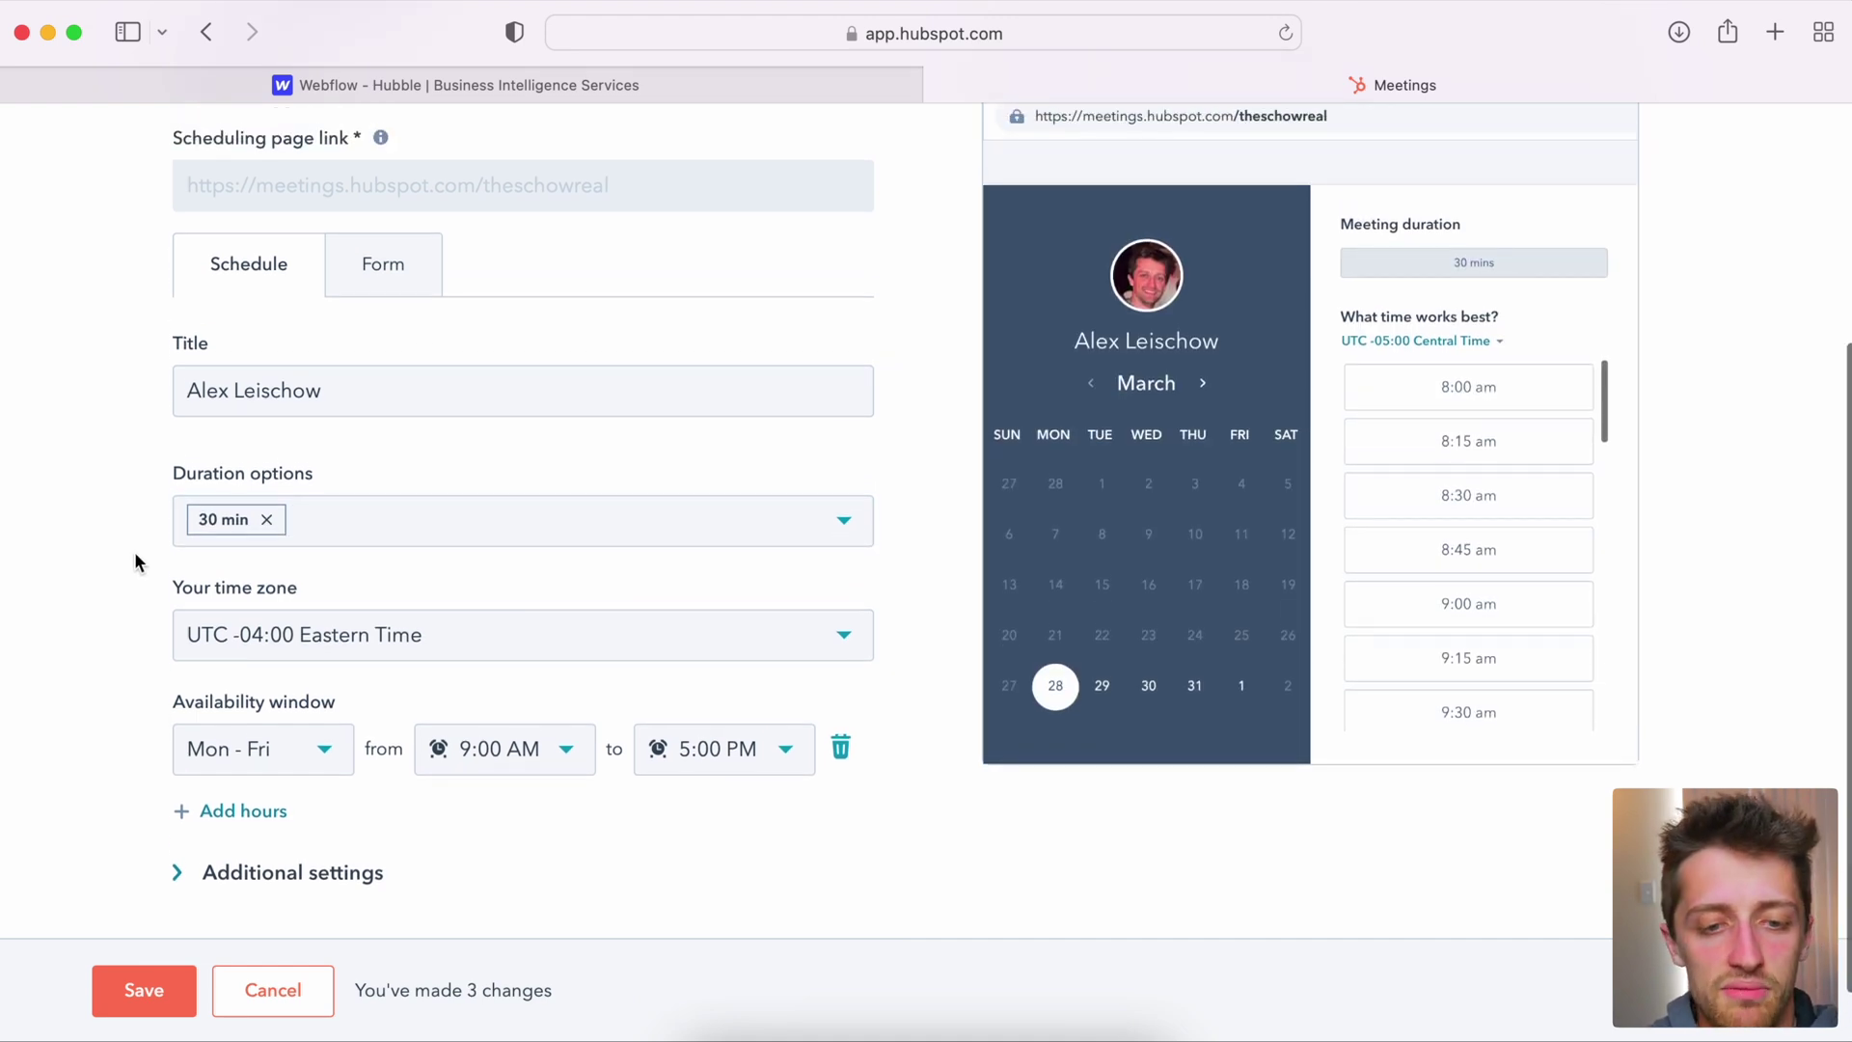
scroll(135, 555, "down", 2)
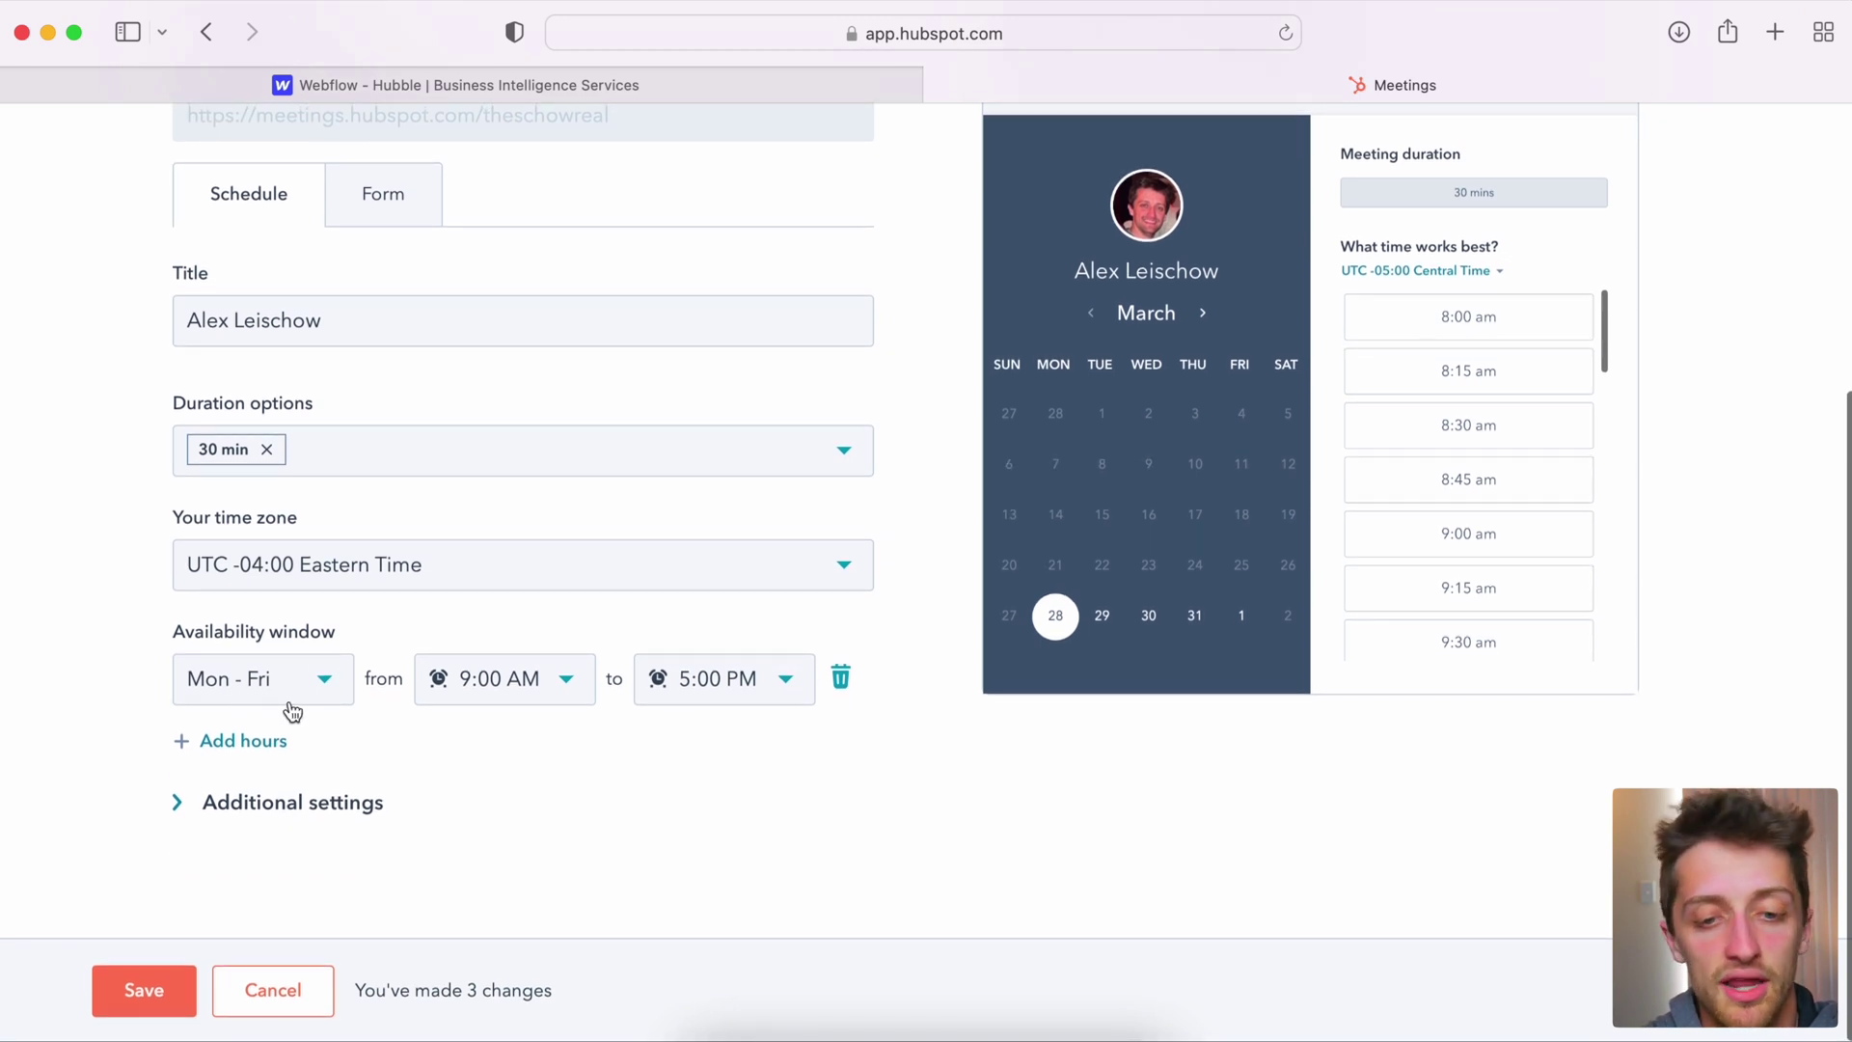
left_click(290, 802)
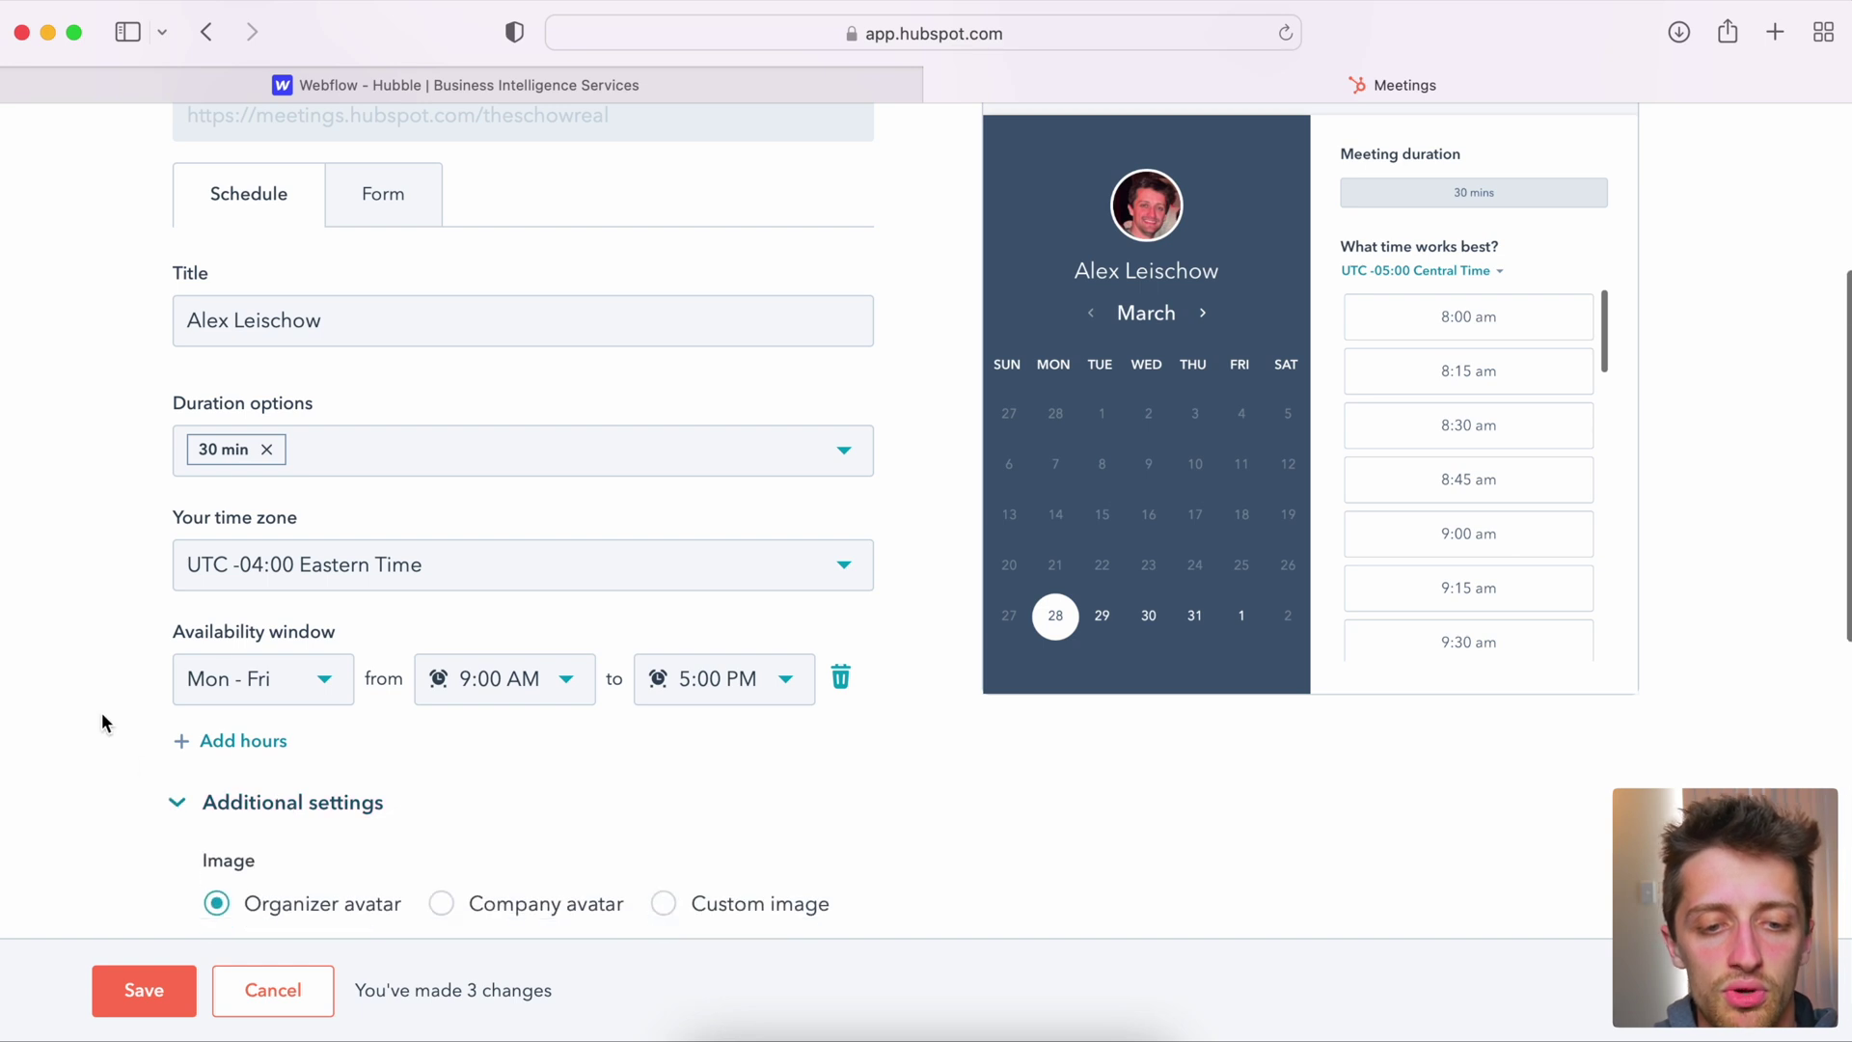
scroll(101, 712, "down", 5)
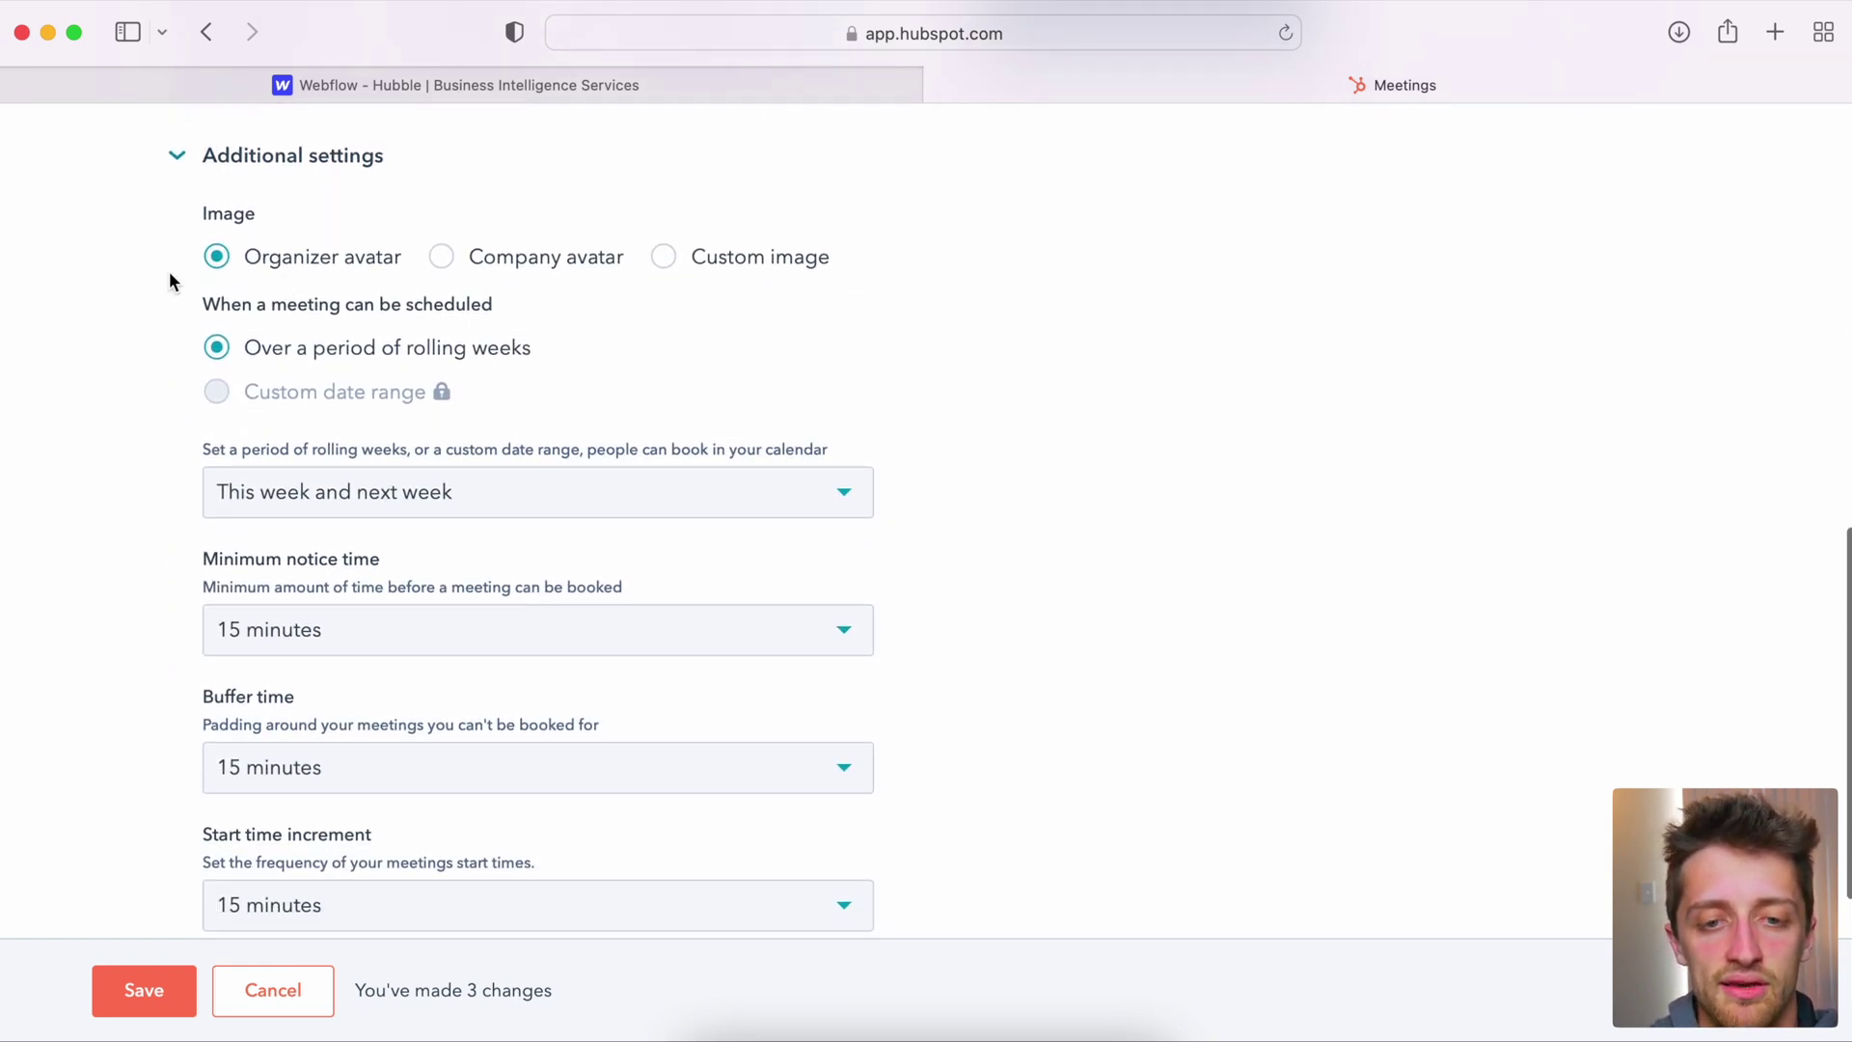
Step: Set the minimum notice time to 1 day, leaving the rolling-weeks booking period unchanged
scroll(169, 281, "up", 1)
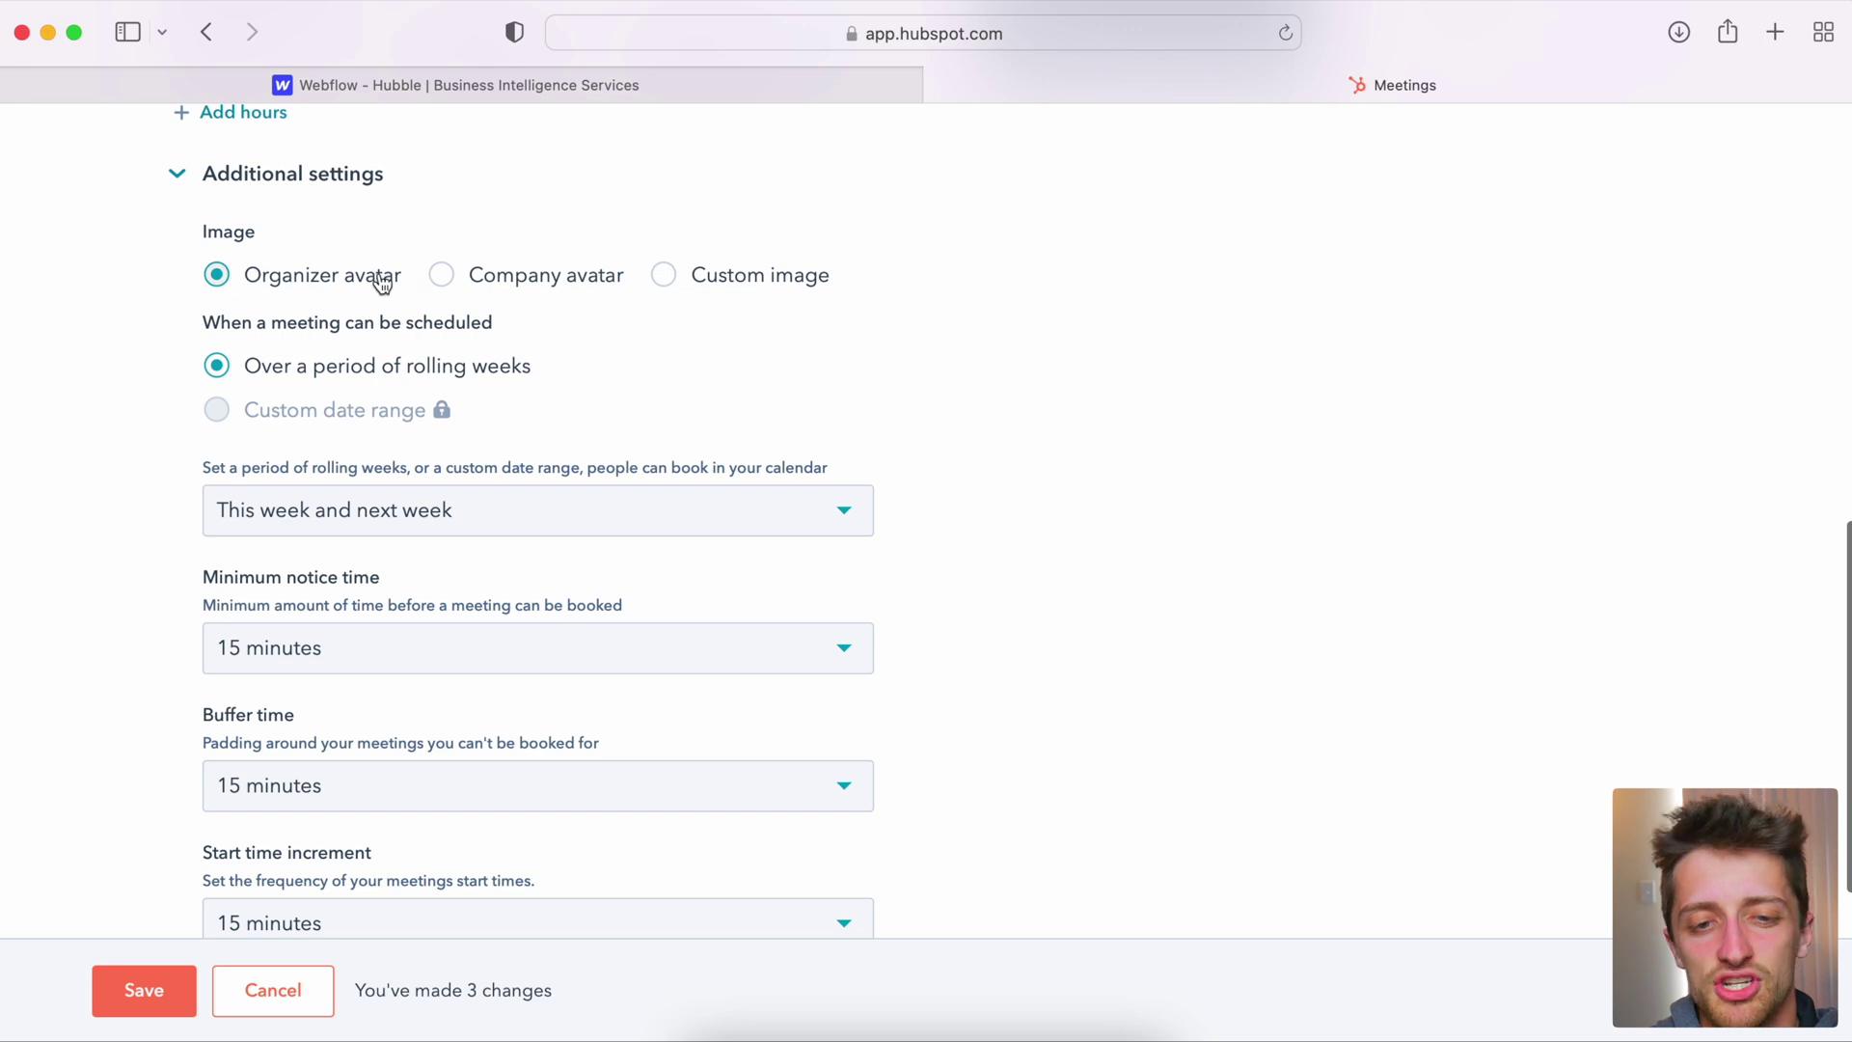
scroll(249, 483, "down", 3)
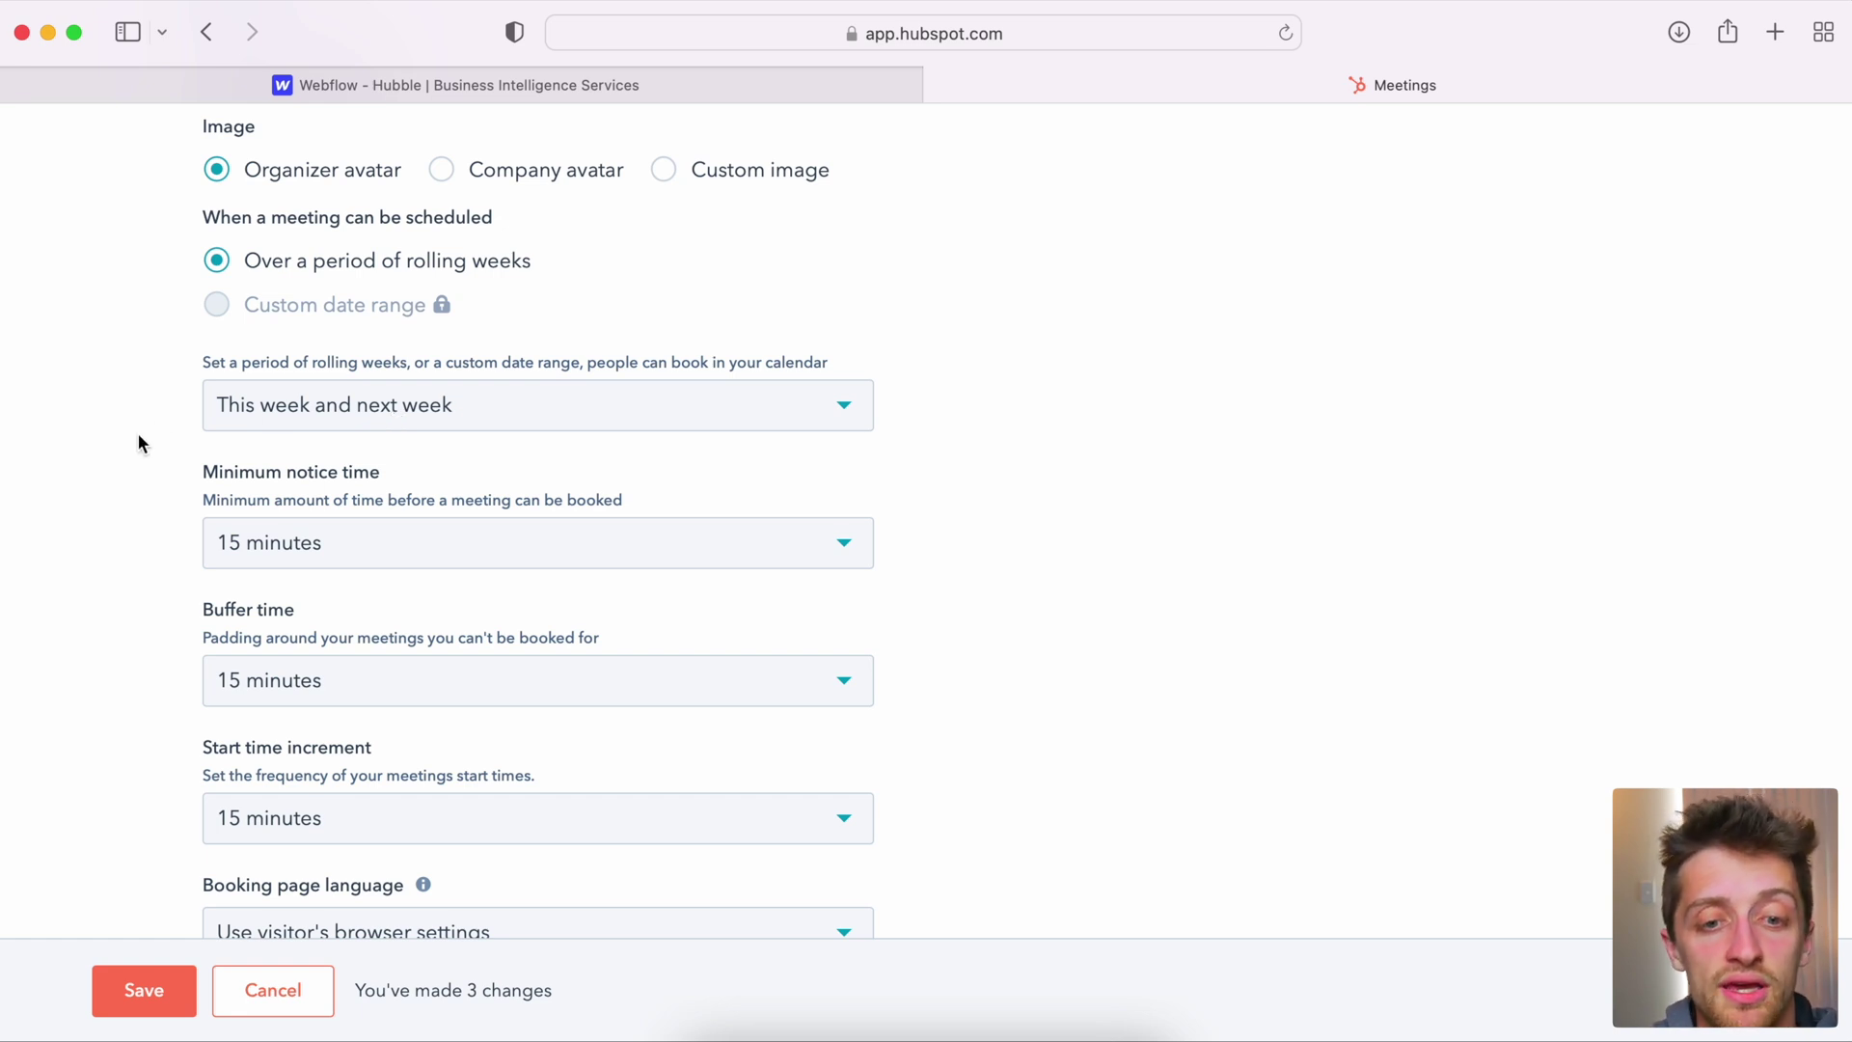
scroll(137, 436, "down", 3)
left_click(335, 295)
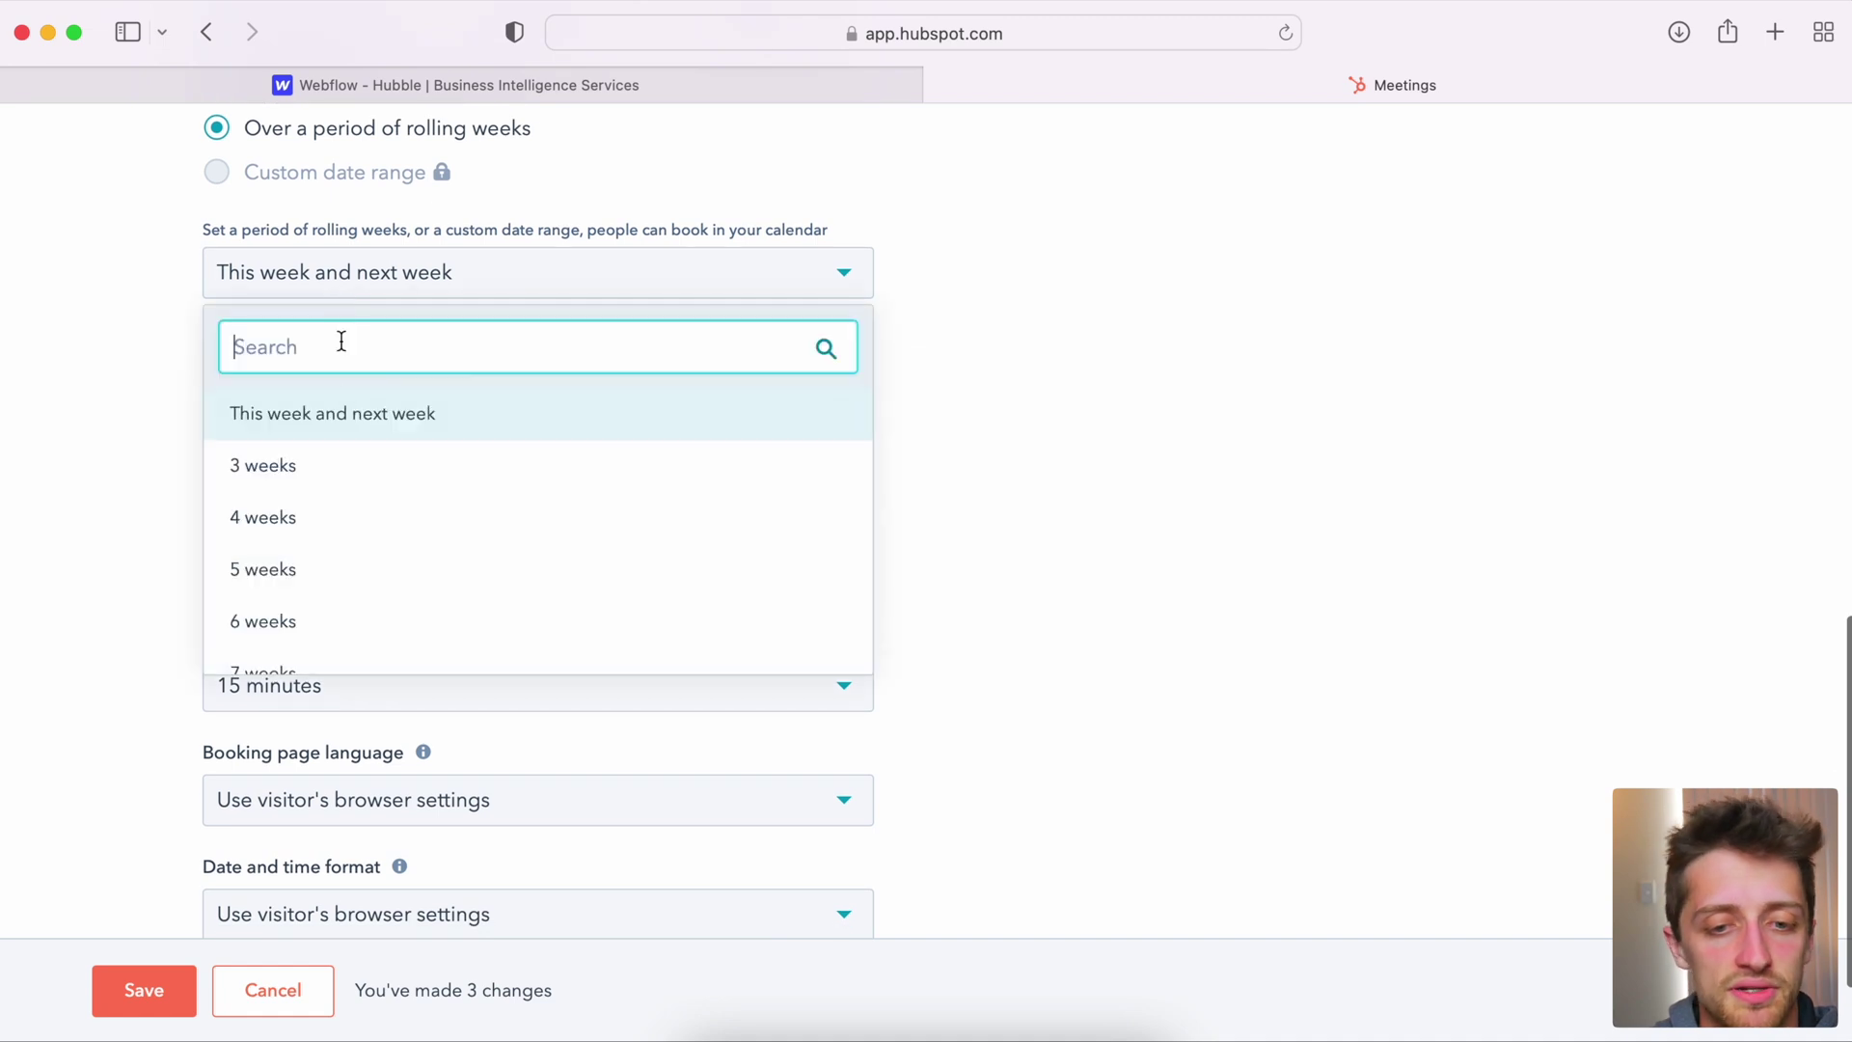
scroll(315, 627, "down", 3)
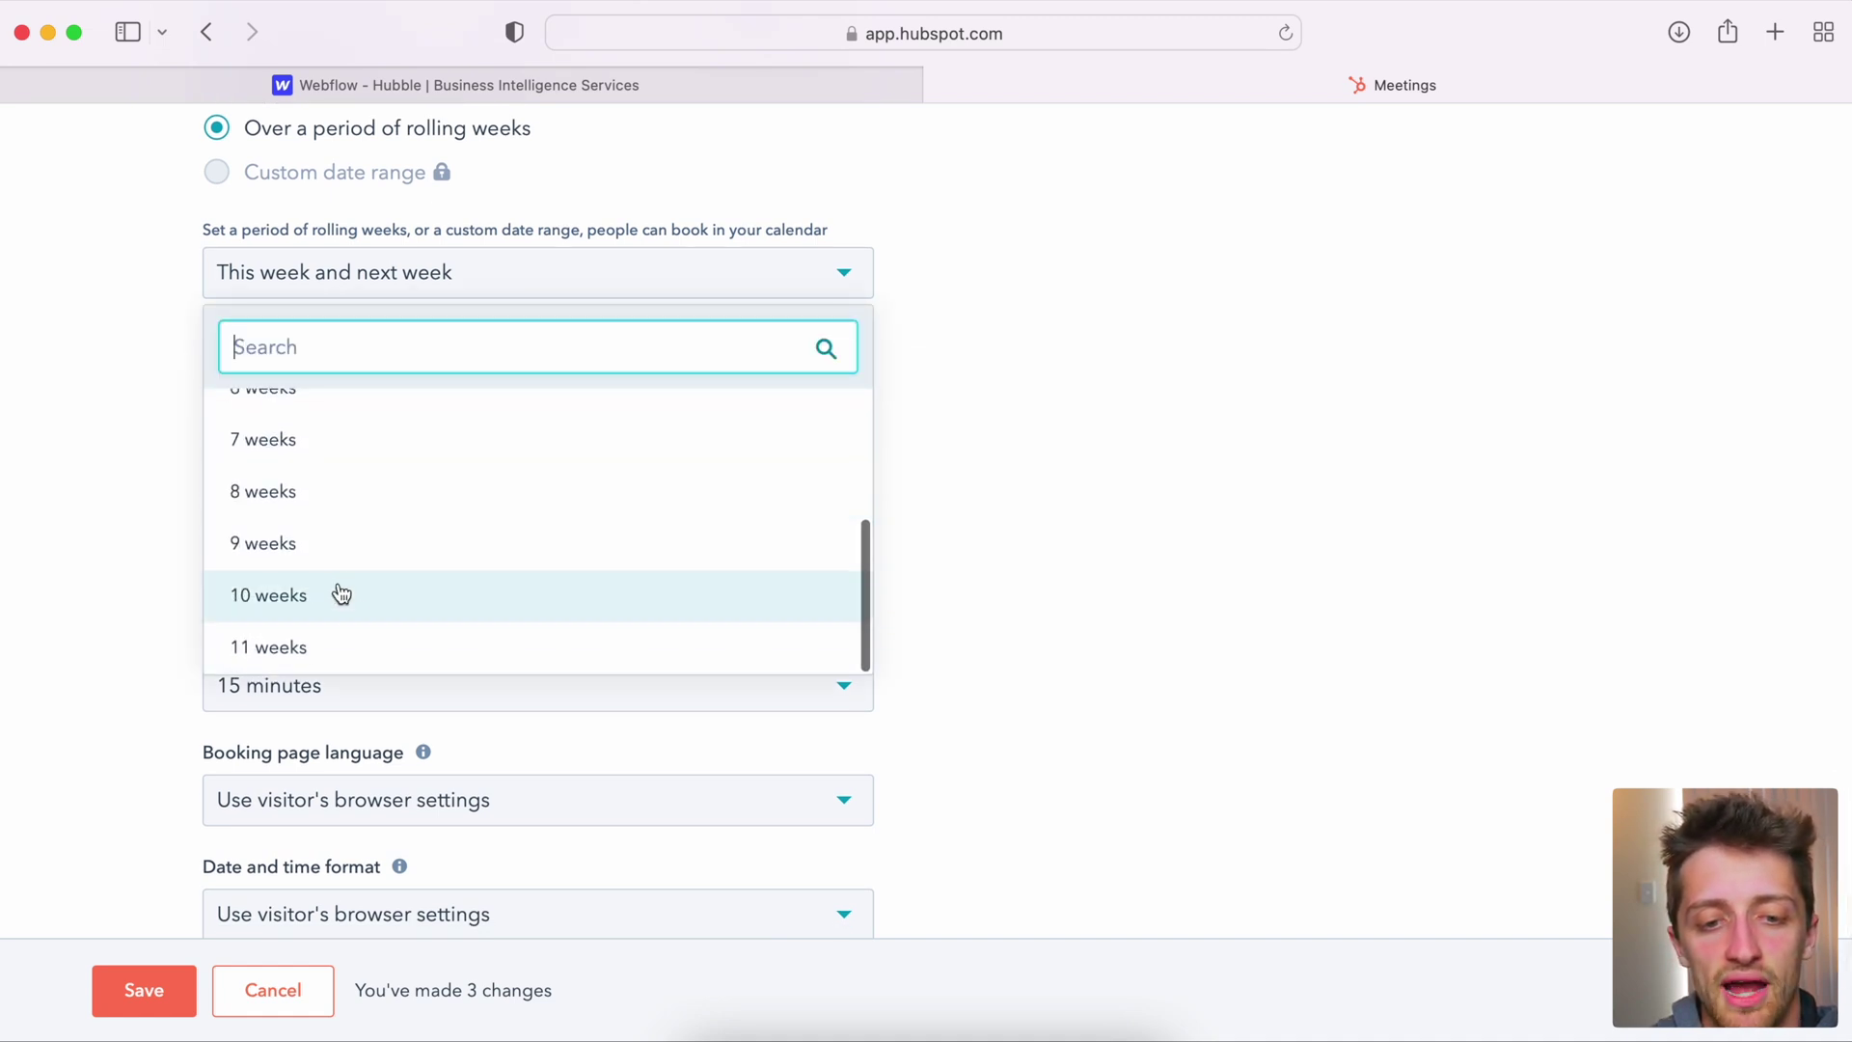
left_click(164, 525)
scroll(162, 521, "down", 1)
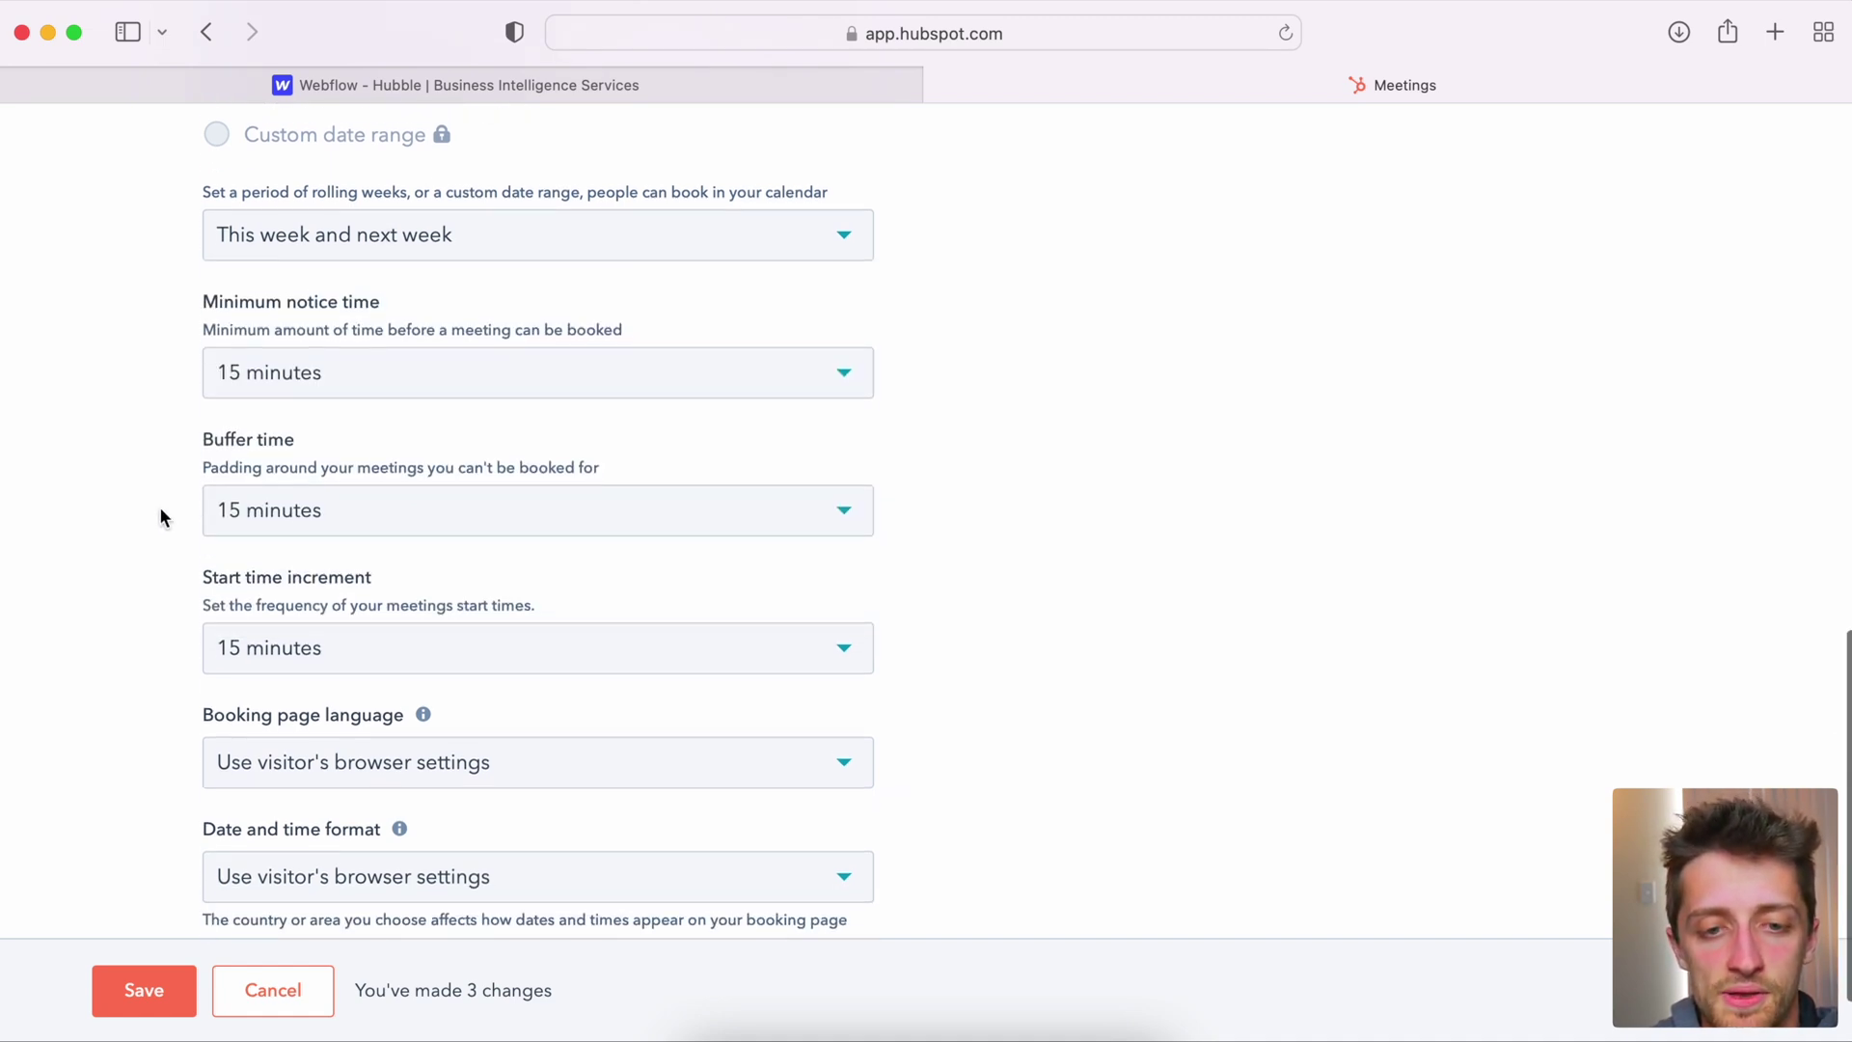
left_click(282, 382)
scroll(314, 591, "down", 5)
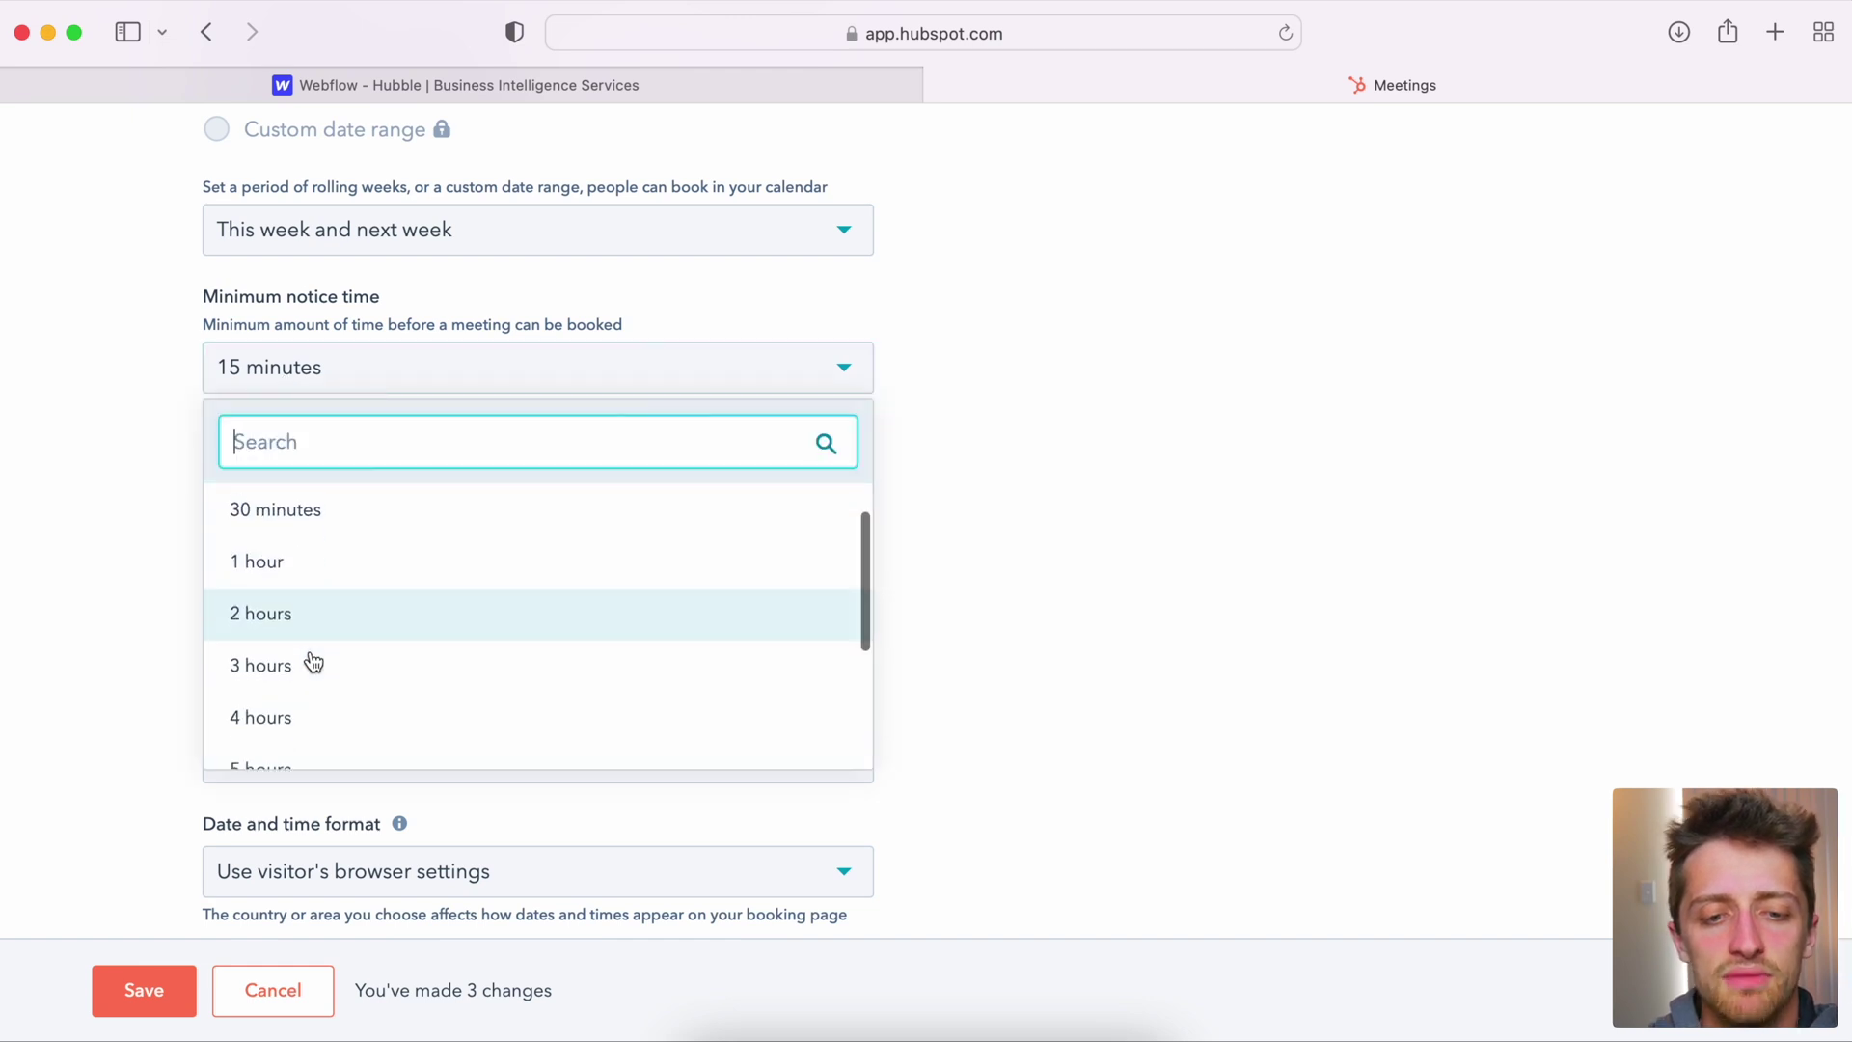
left_click(318, 702)
Step: Set the start time increment to 30 minutes and save the scheduling settings
scroll(136, 541, "up", 1)
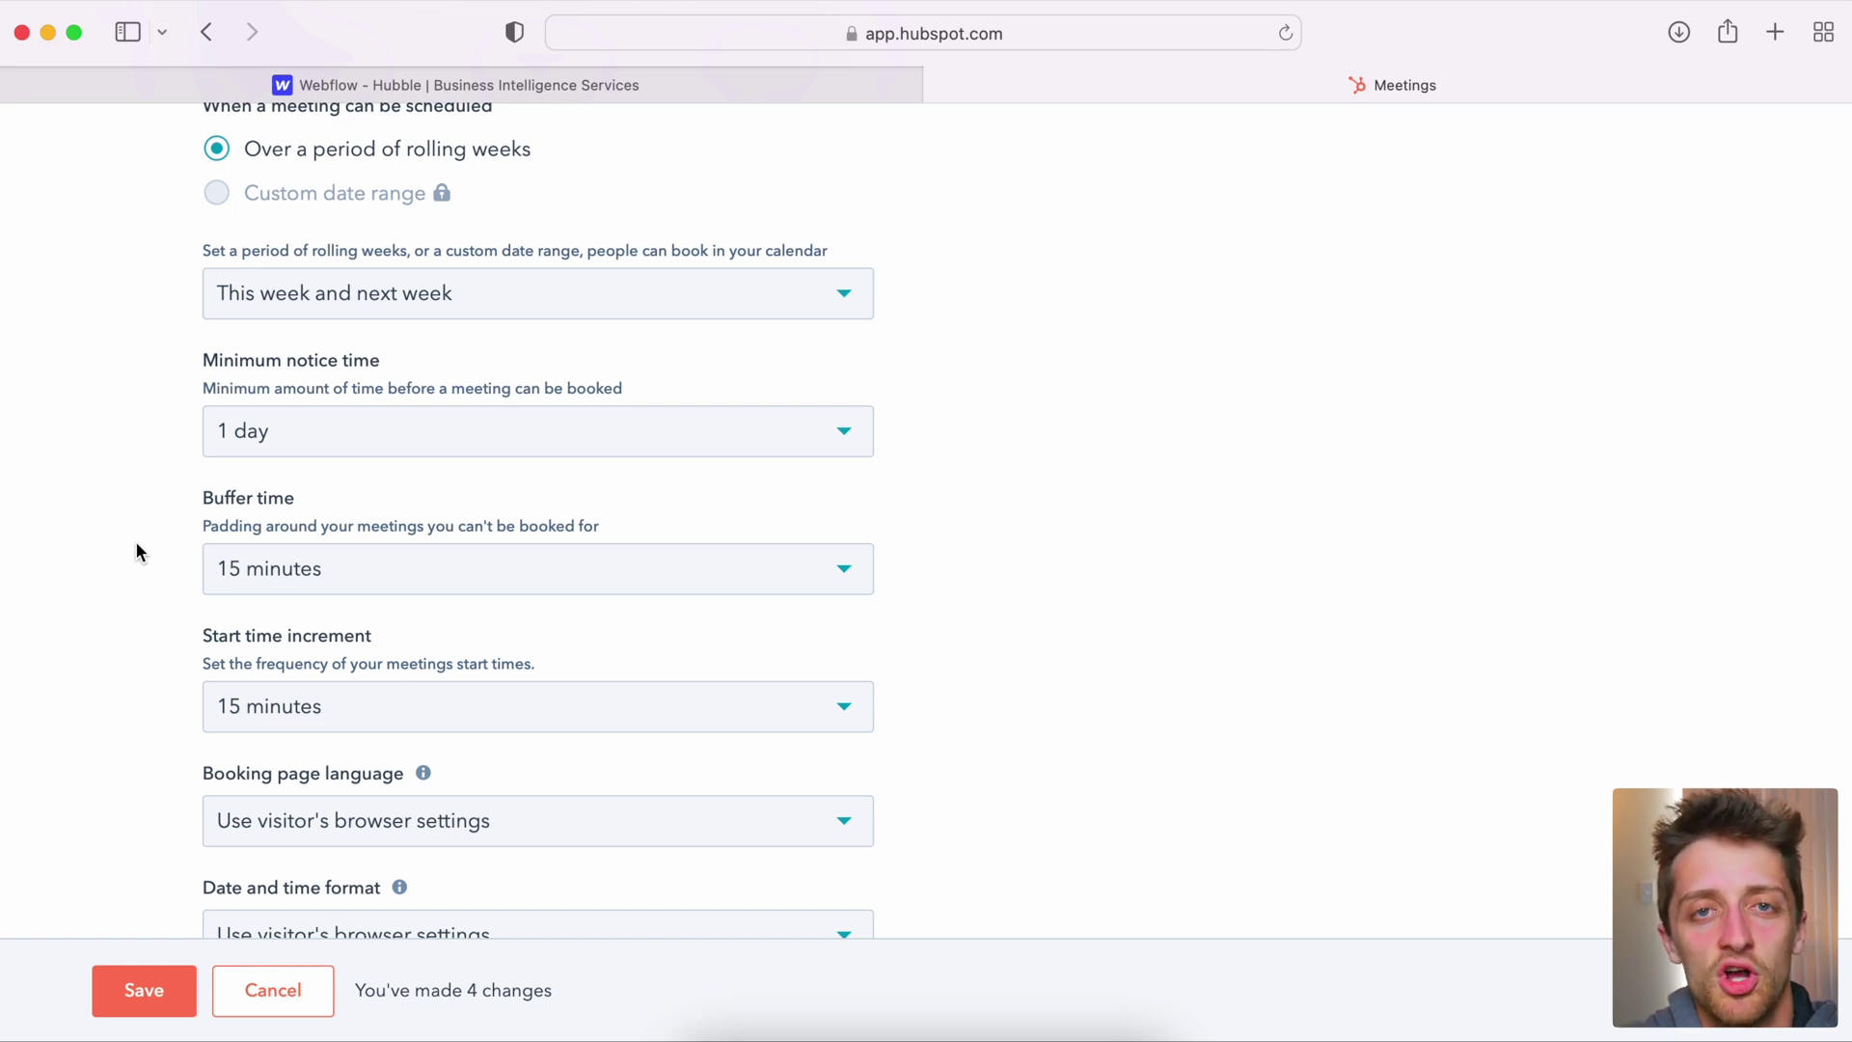
scroll(102, 597, "down", 2)
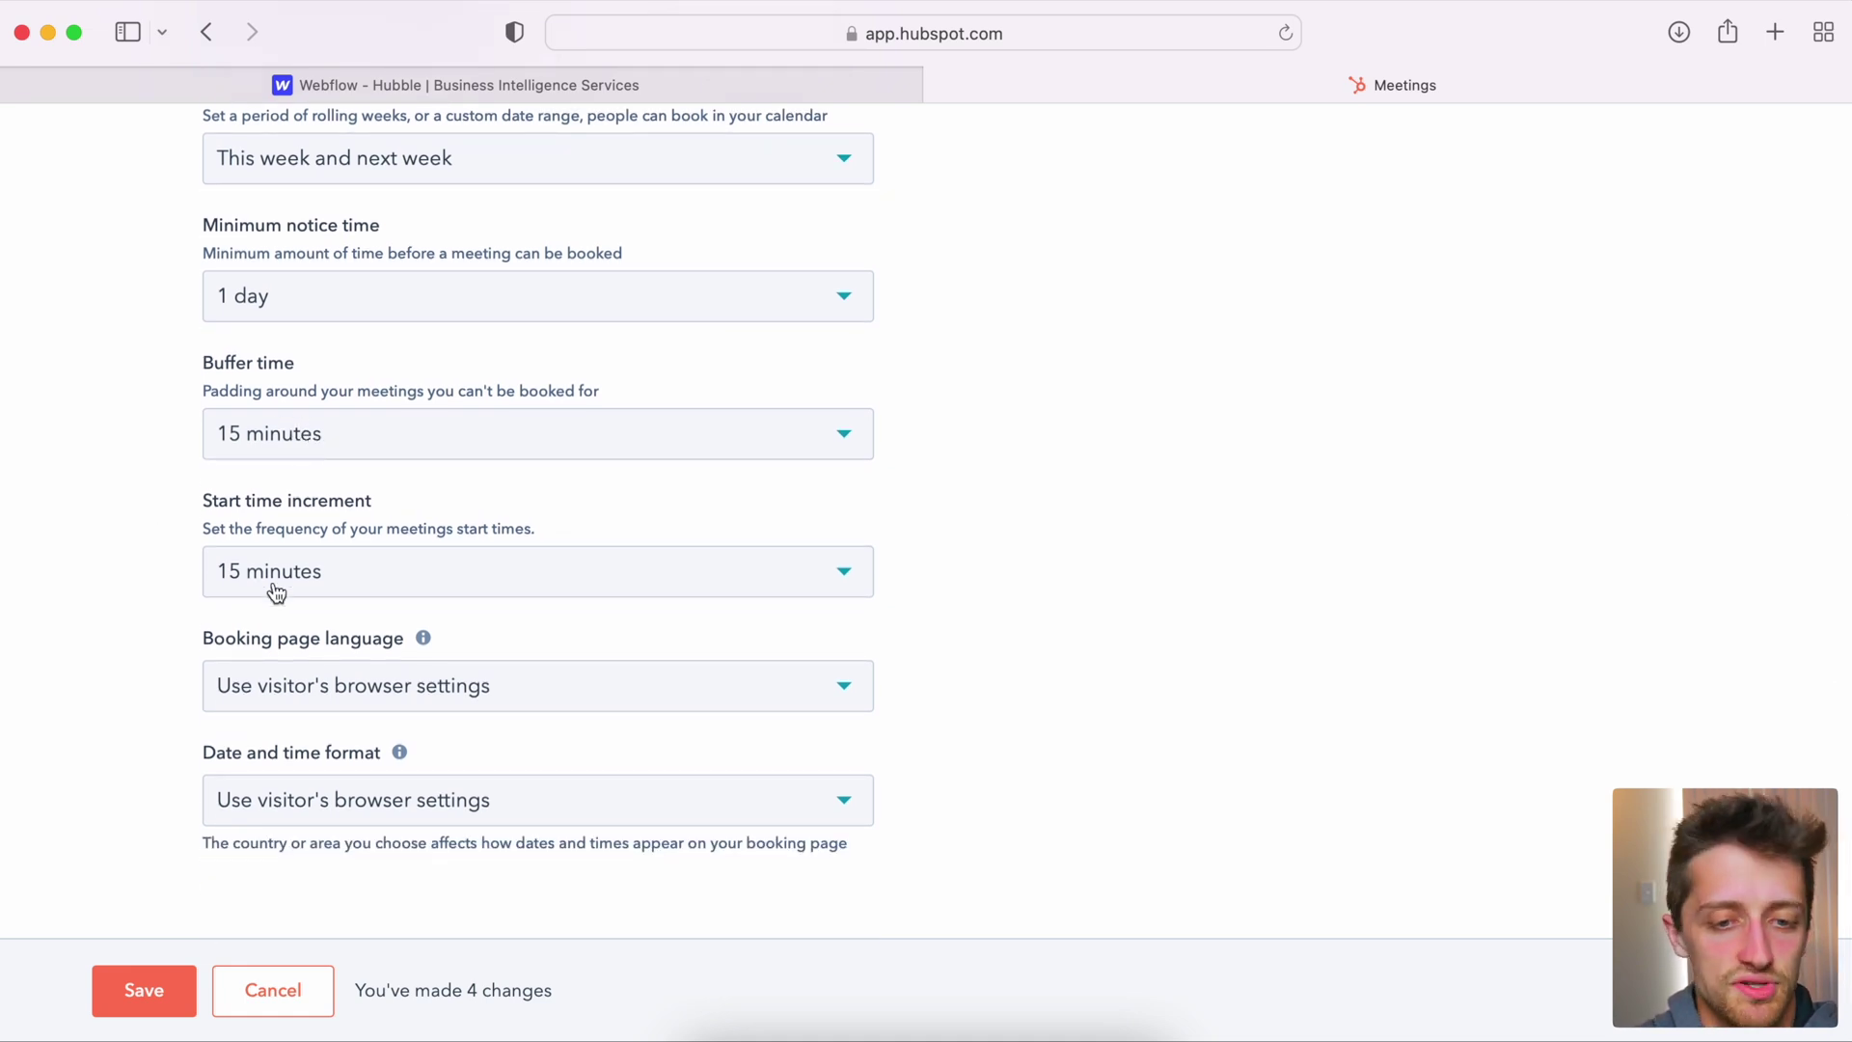
scroll(198, 594, "down", 1)
left_click(310, 571)
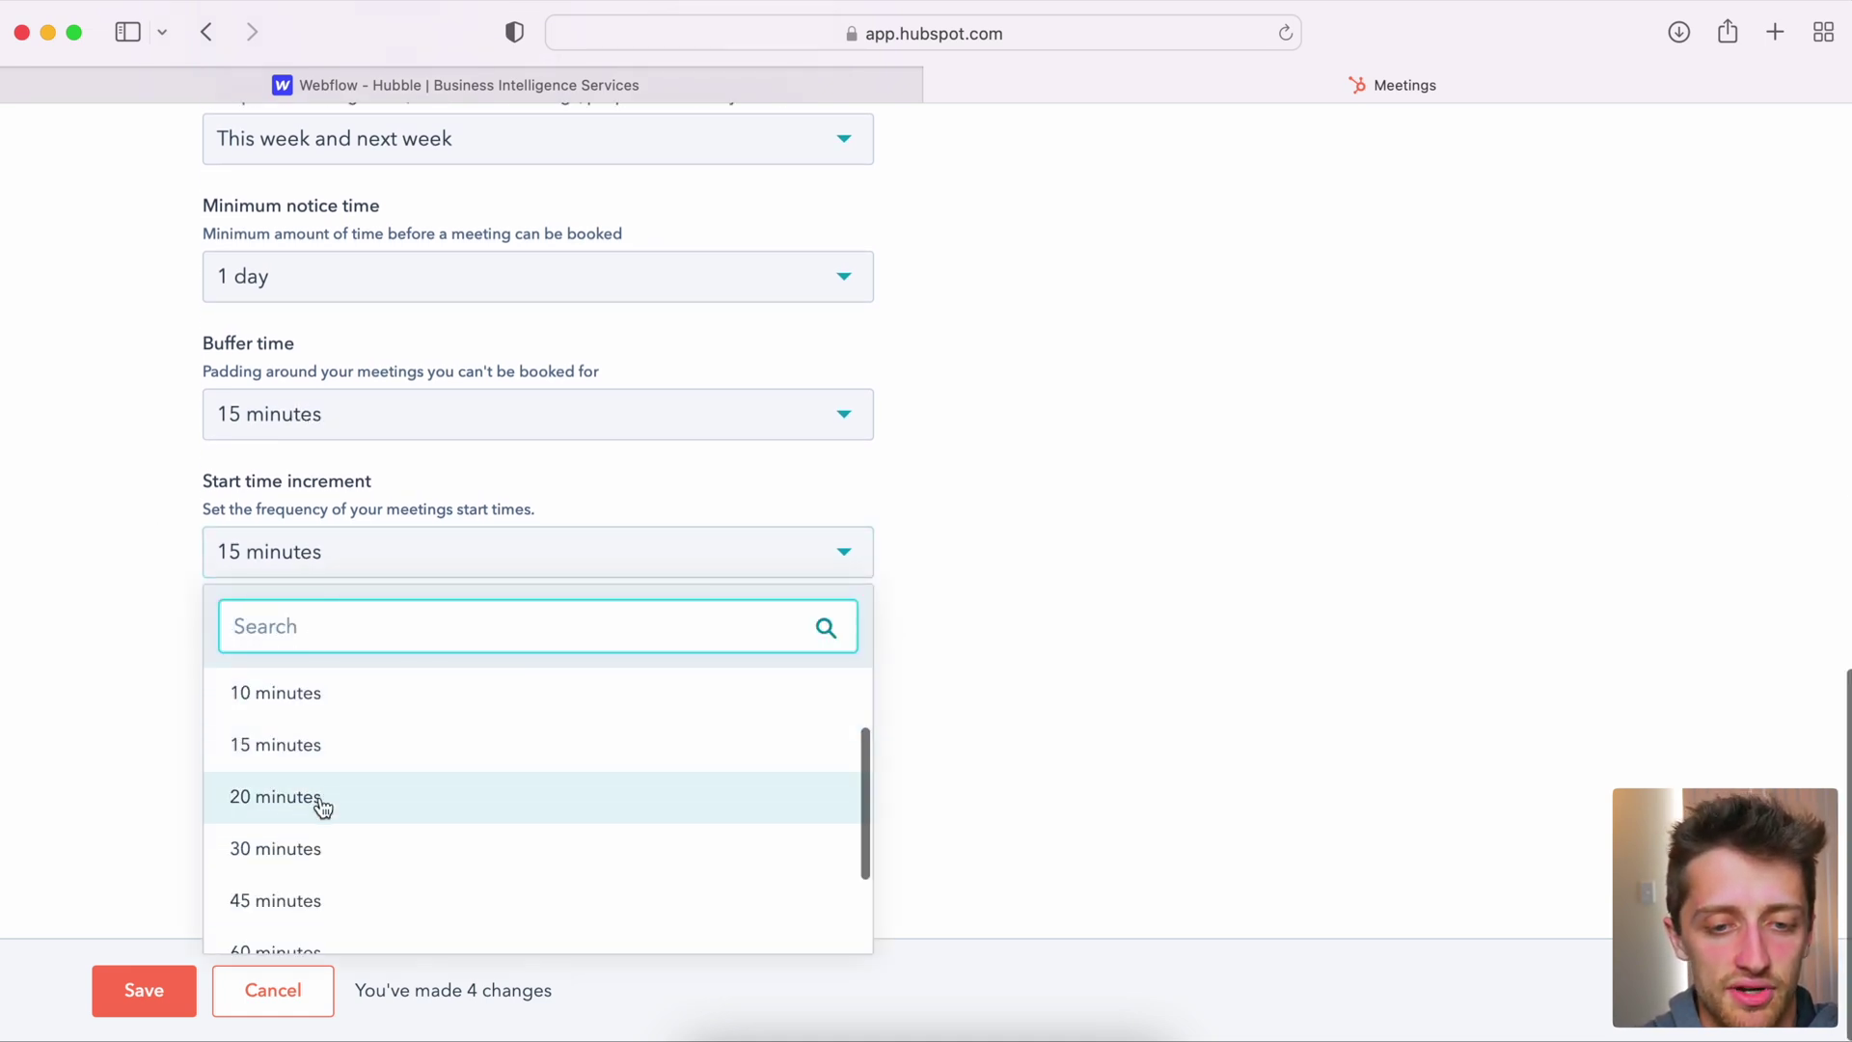
left_click(308, 848)
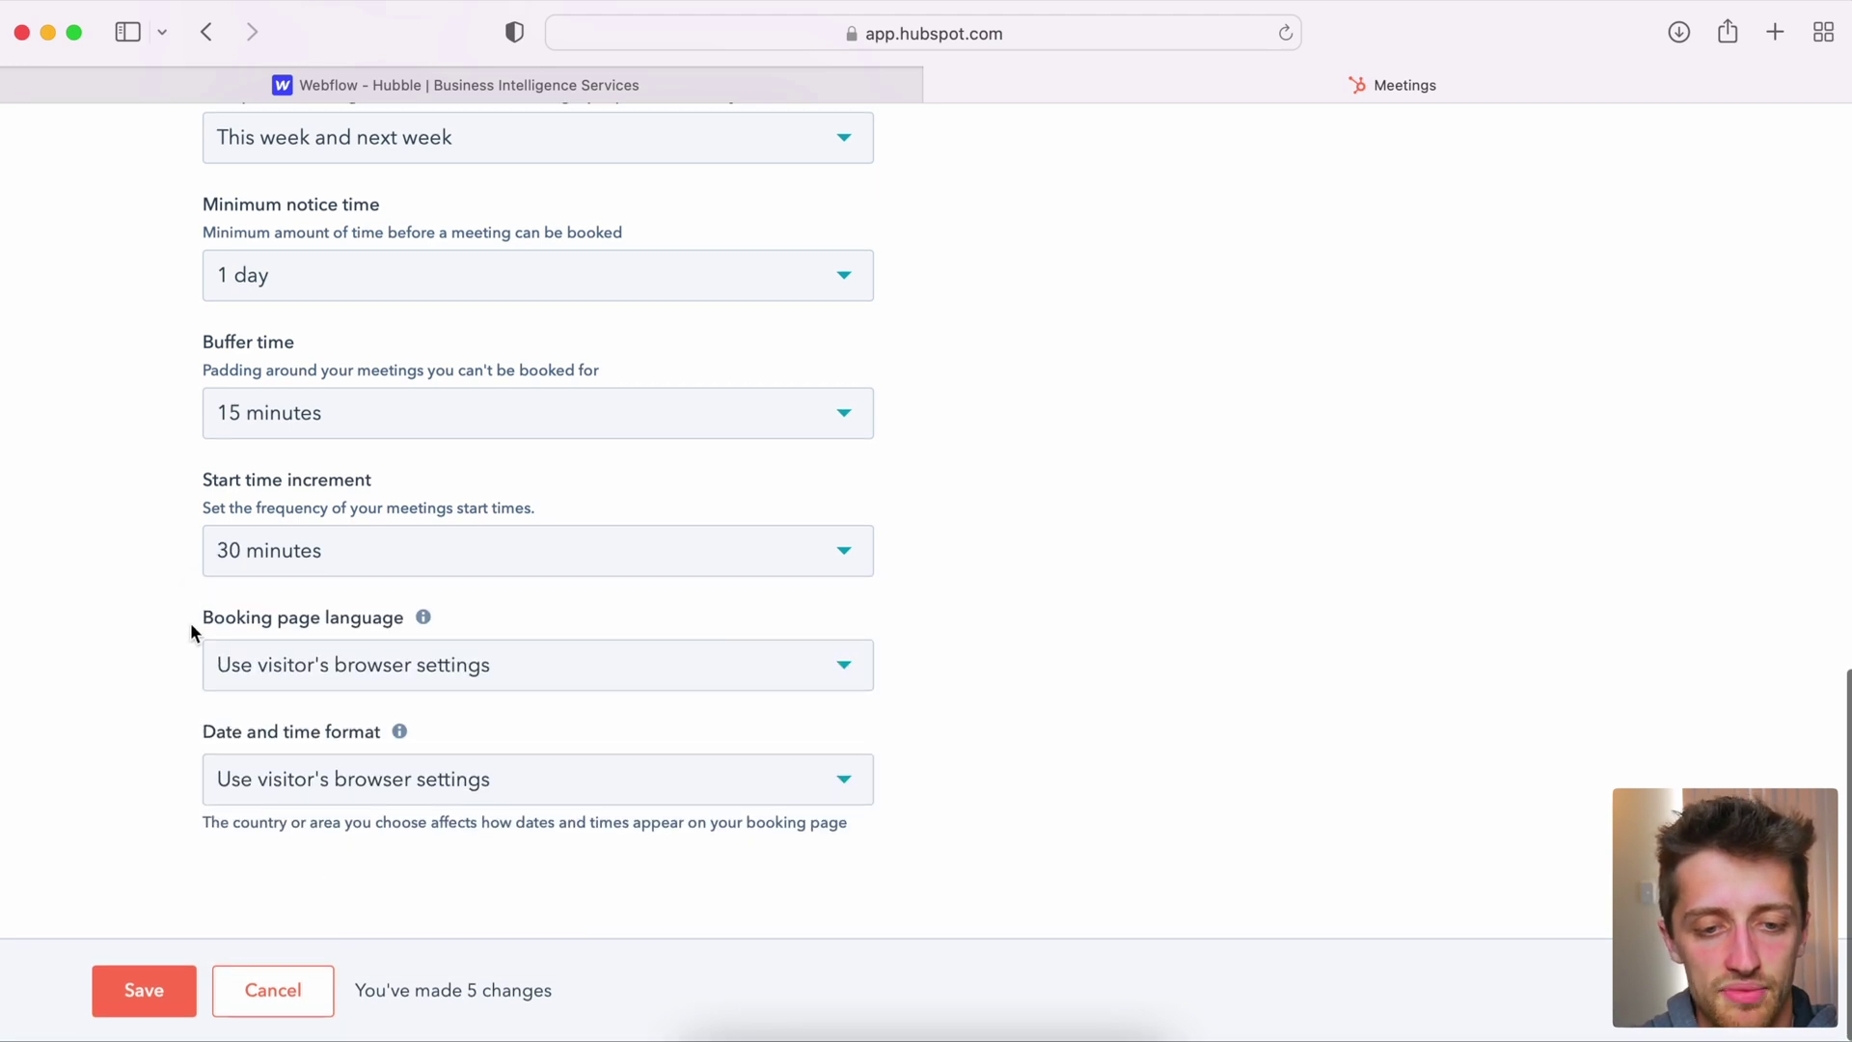
scroll(331, 756, "up", 4)
scroll(372, 344, "up", 10)
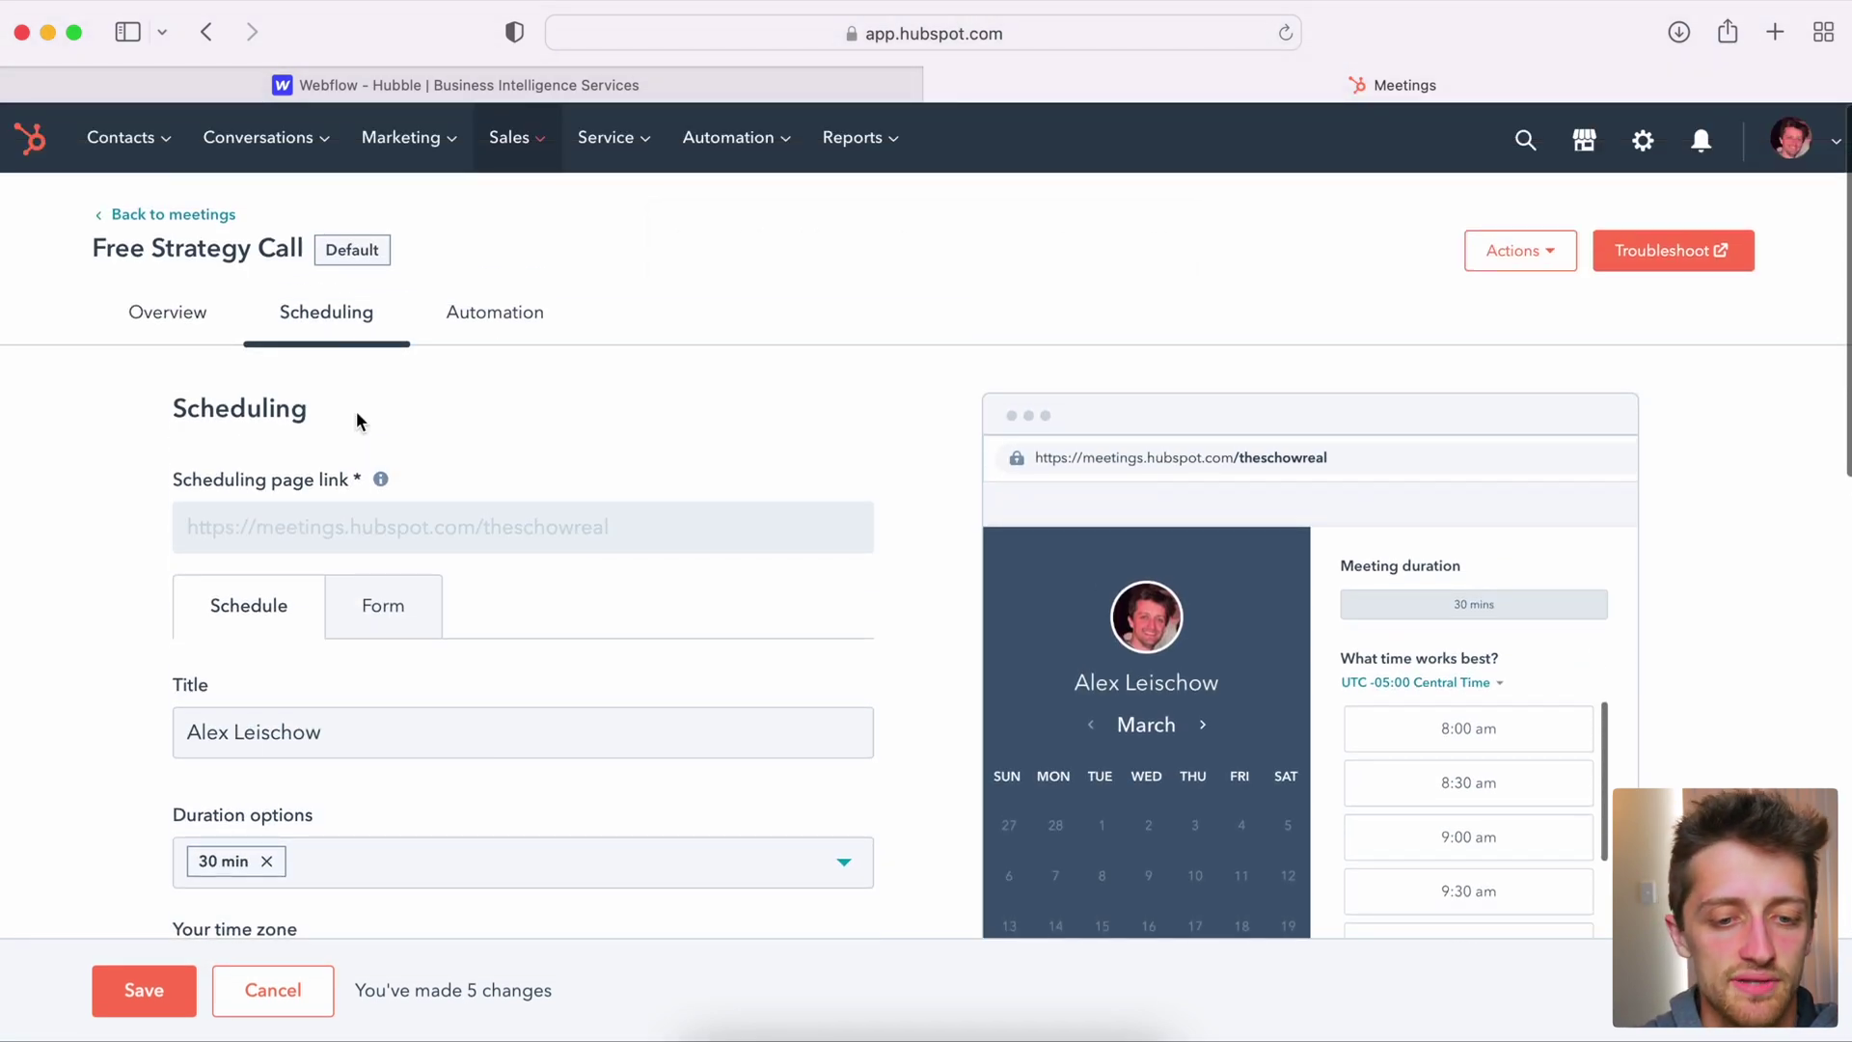
left_click(496, 333)
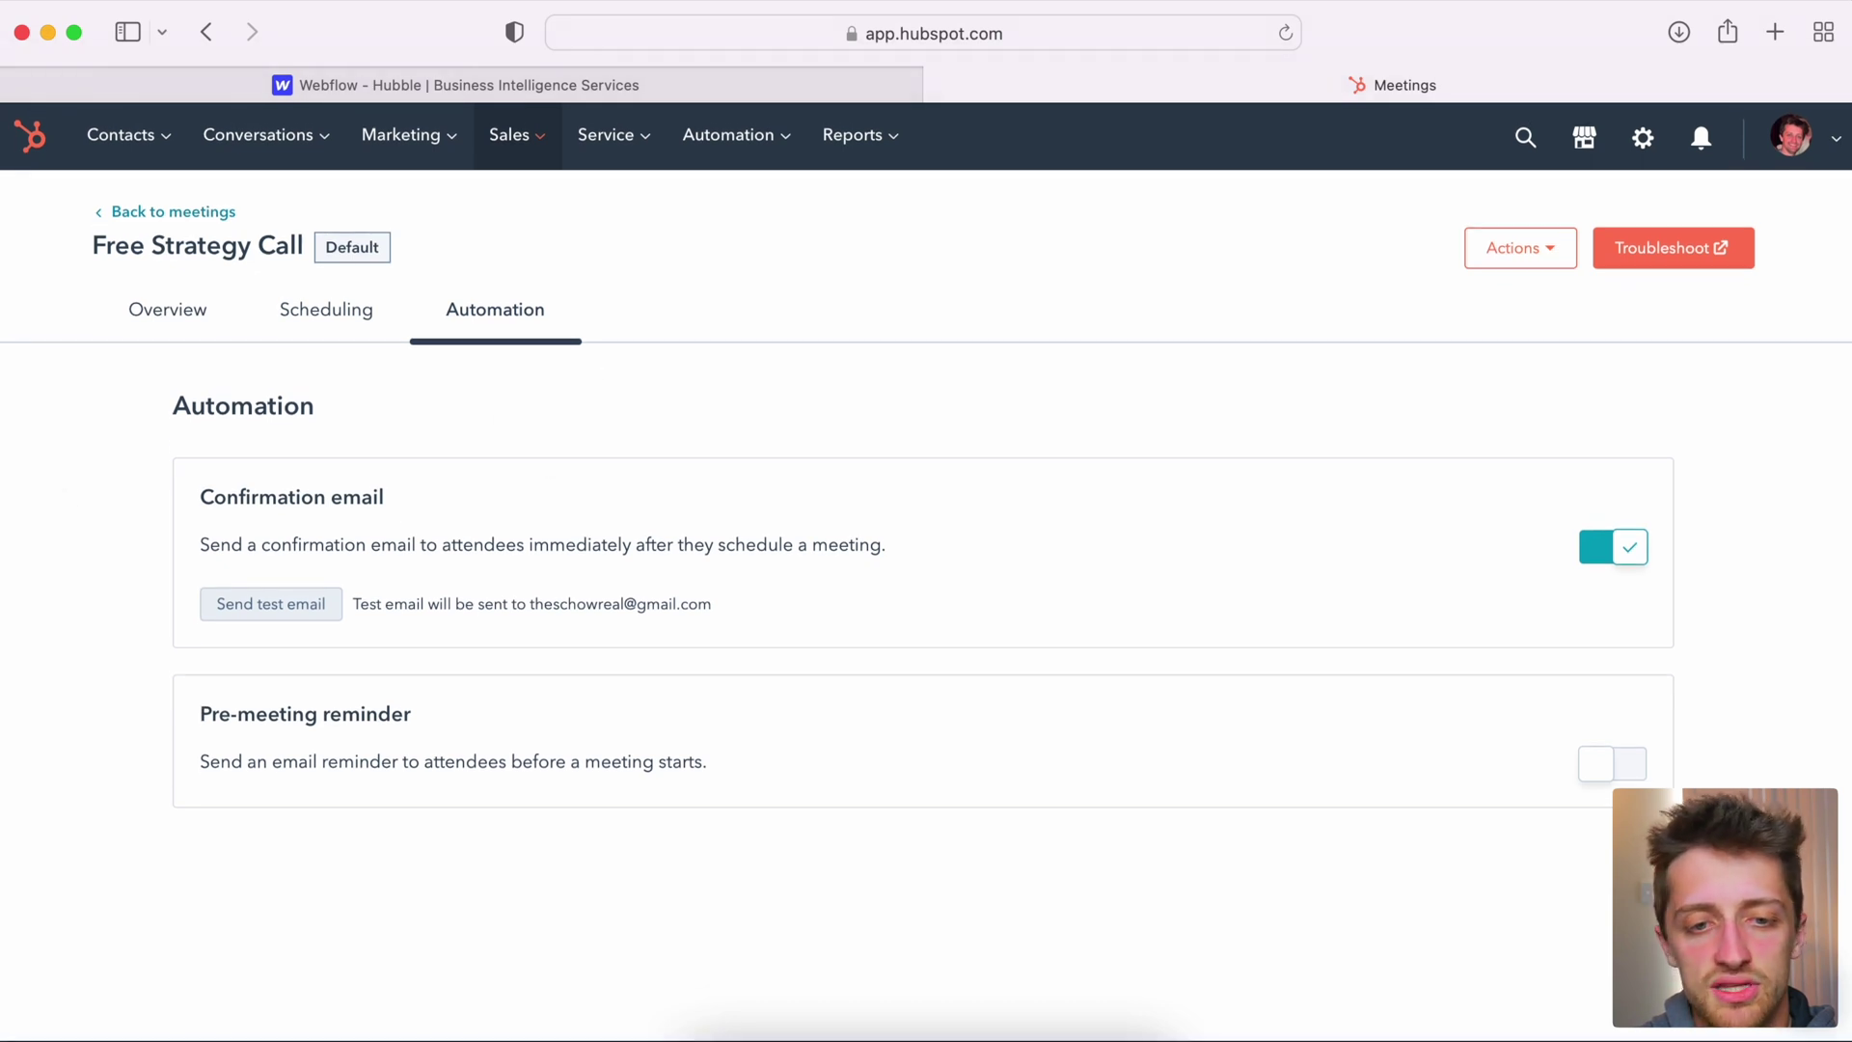
Step: Return to the Meetings list, where Free Strategy Call is the default 30 min page
left_click(171, 216)
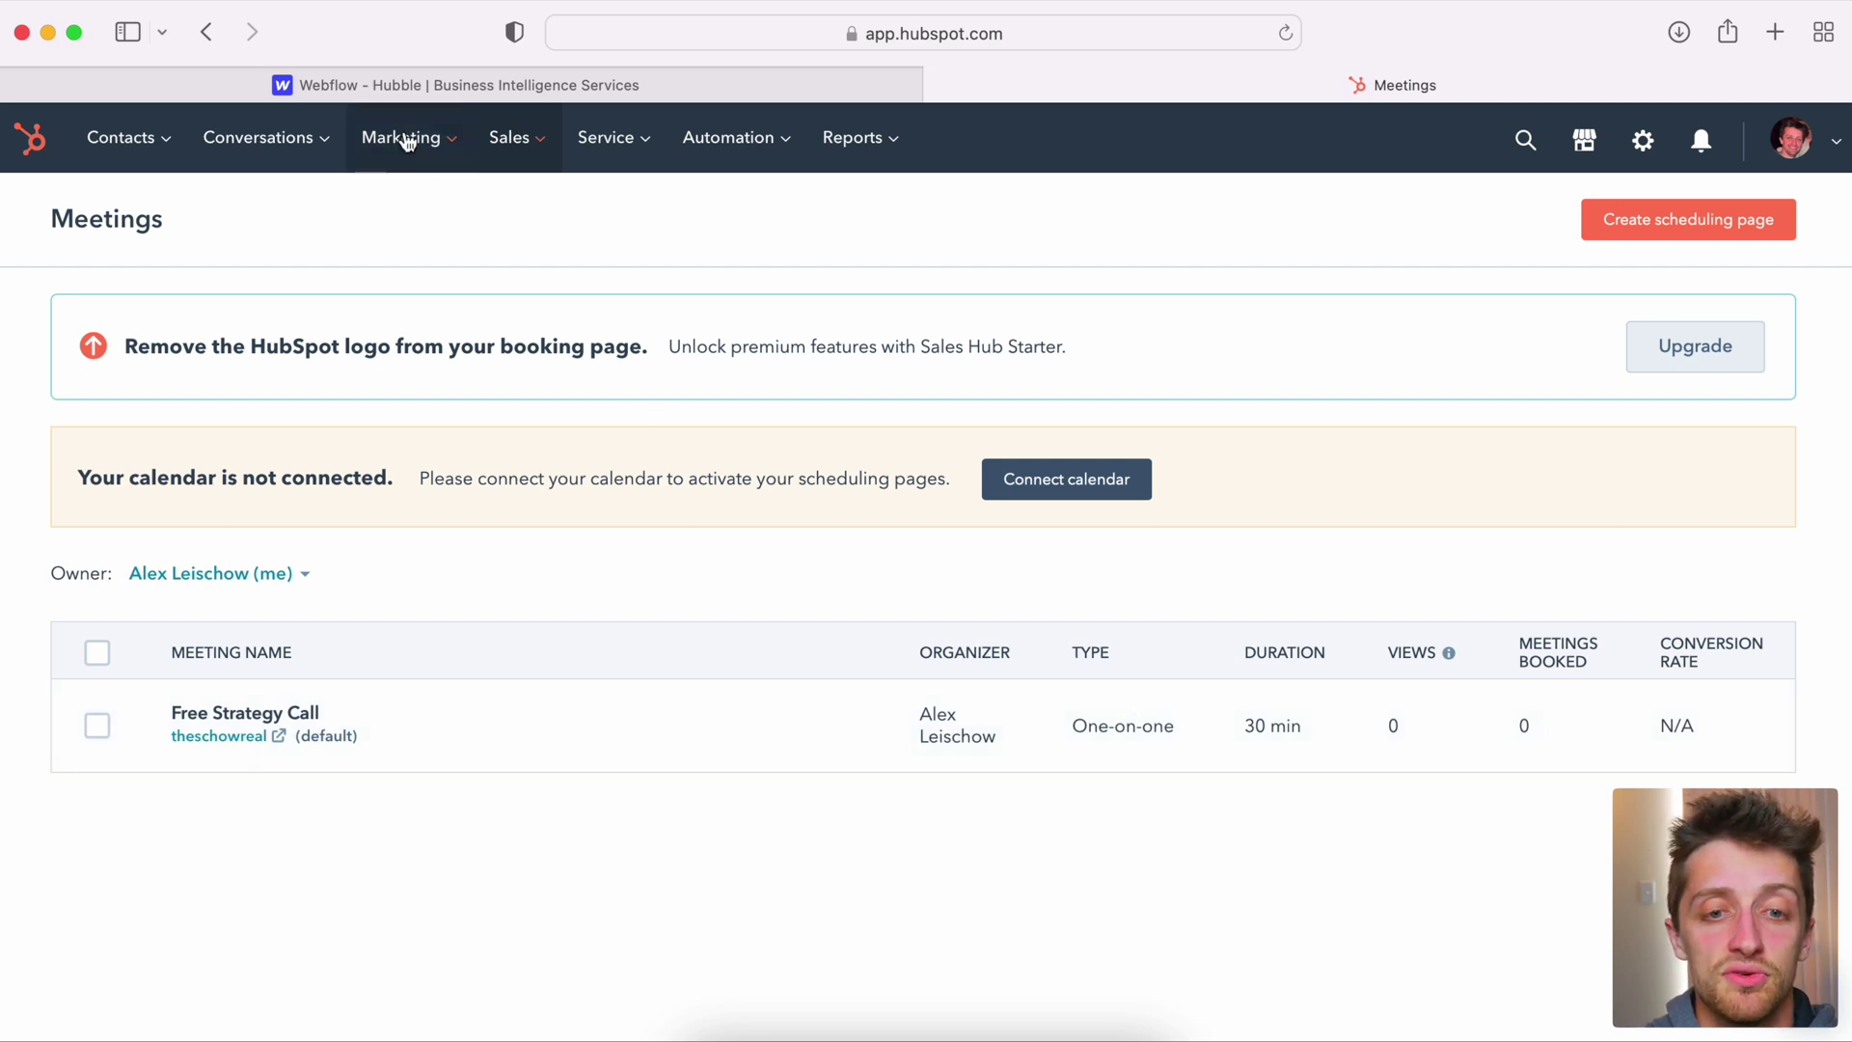
left_click(304, 145)
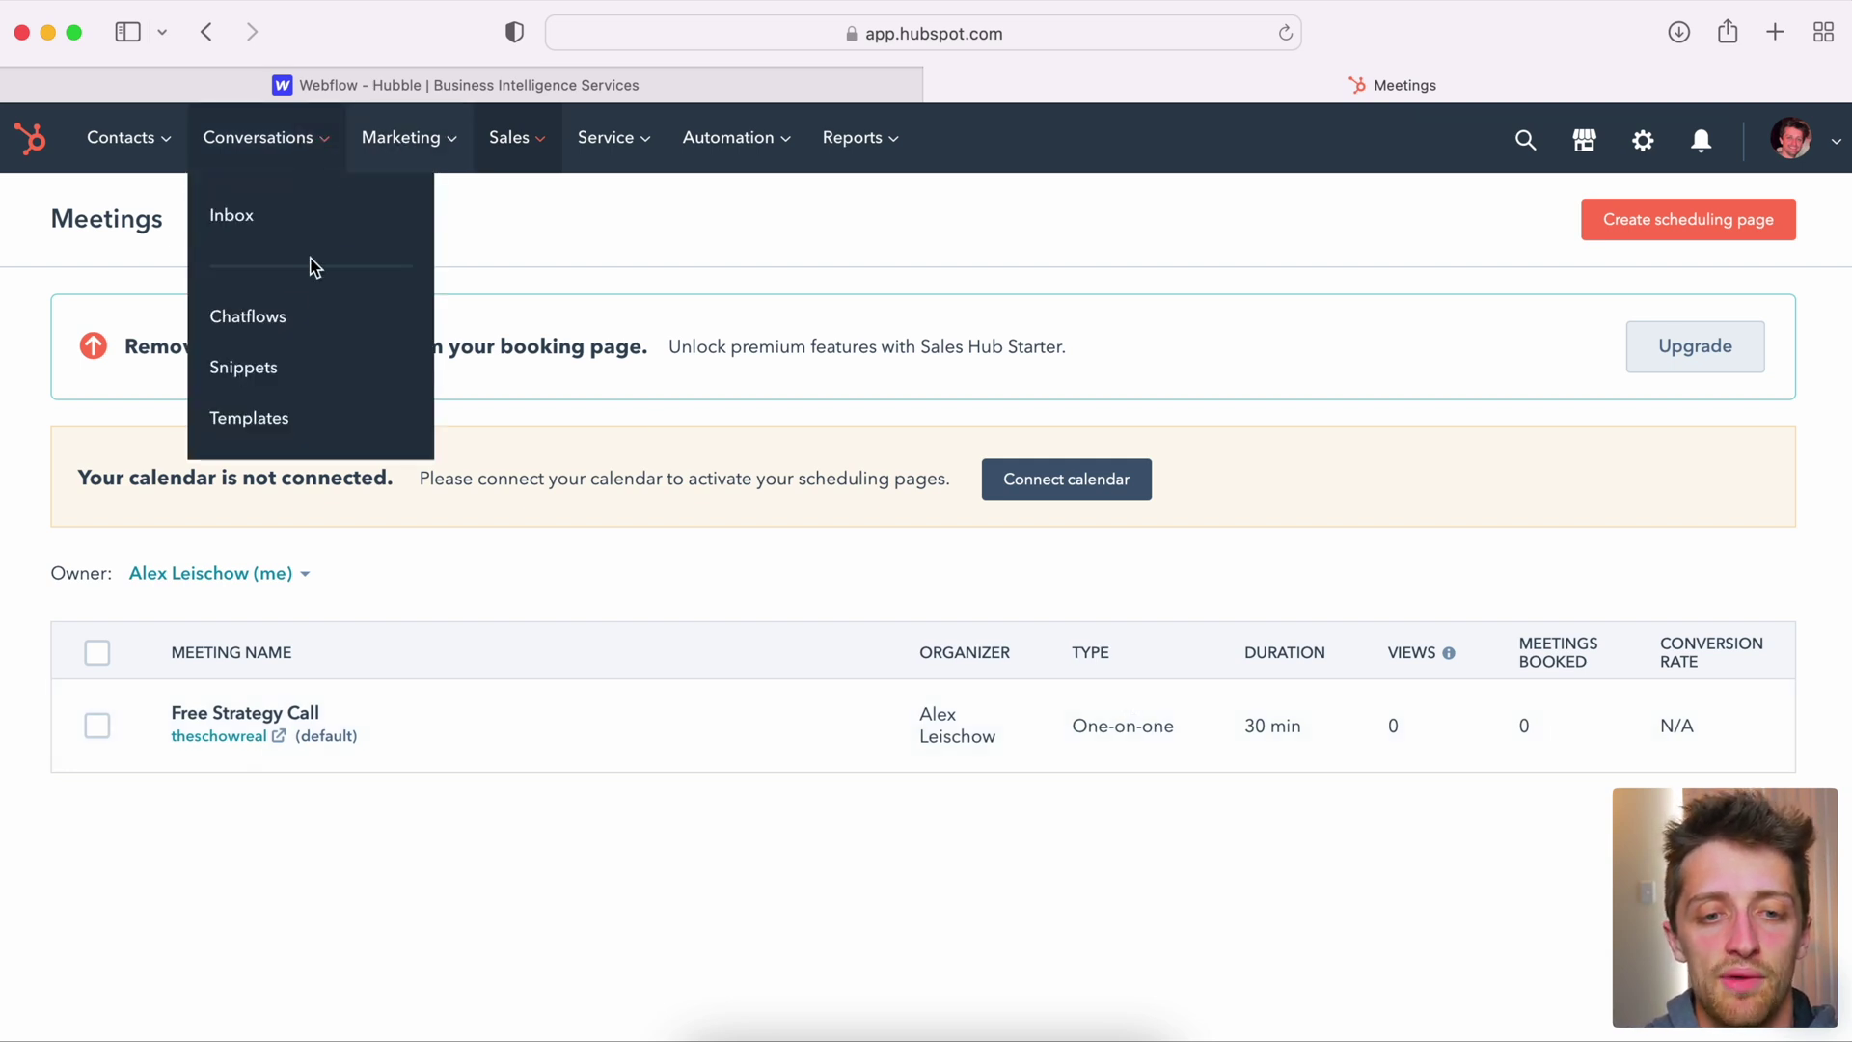
Step: From the Chatflows page, create a new chatflow on the Website channel
left_click(278, 321)
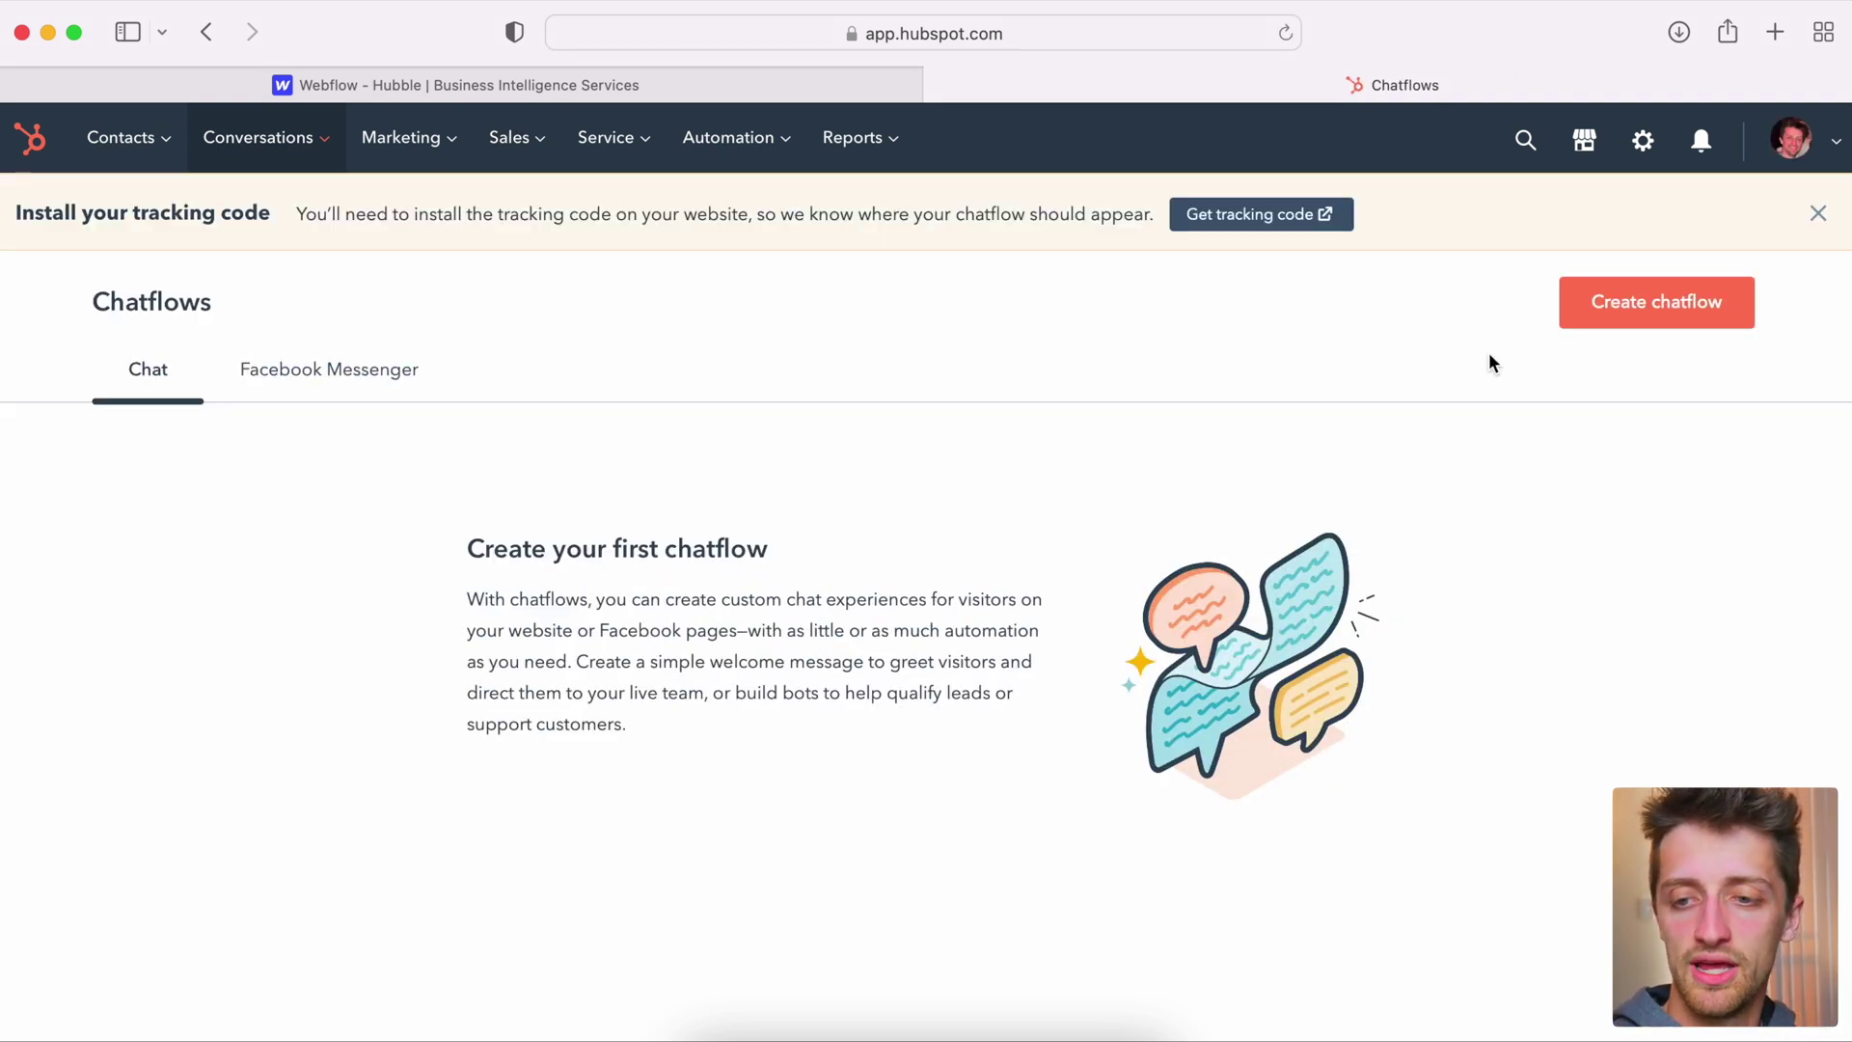
left_click(1622, 313)
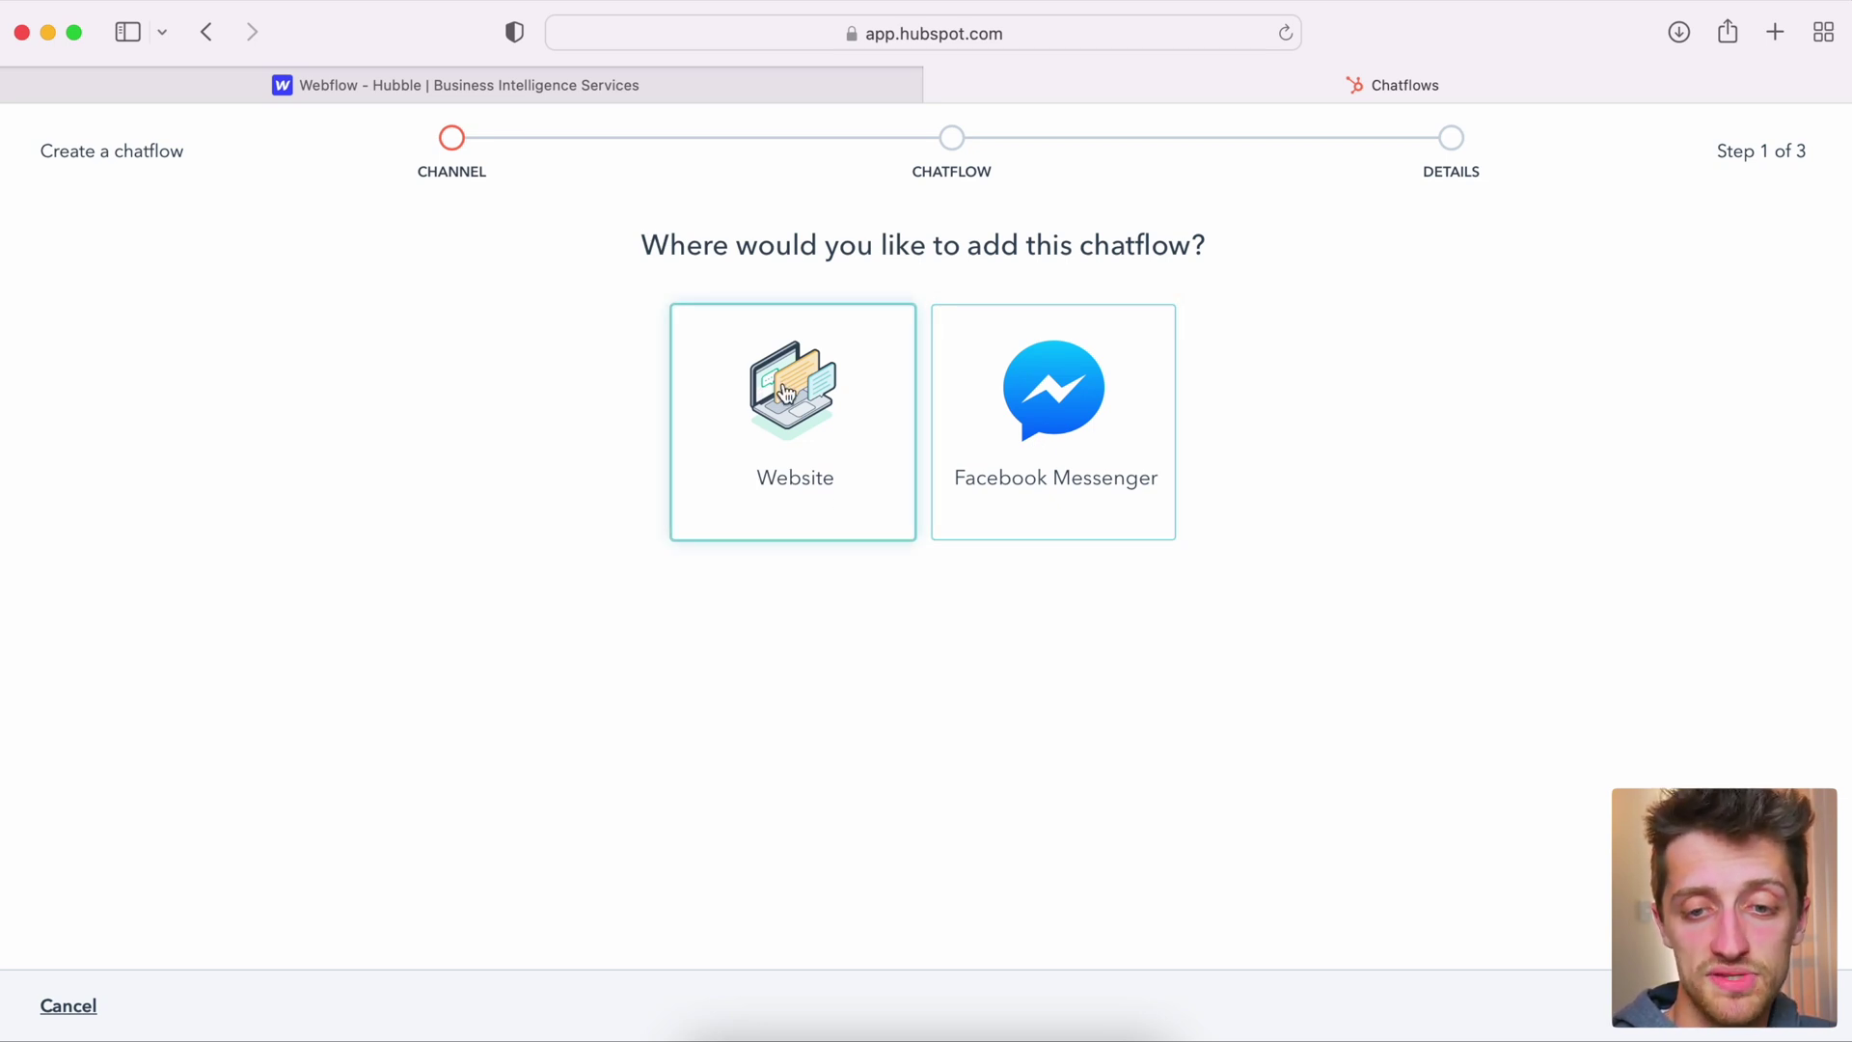
left_click(786, 390)
Step: Pick the Meetings bot template for the new website chatflow
scroll(901, 482, "down", 1)
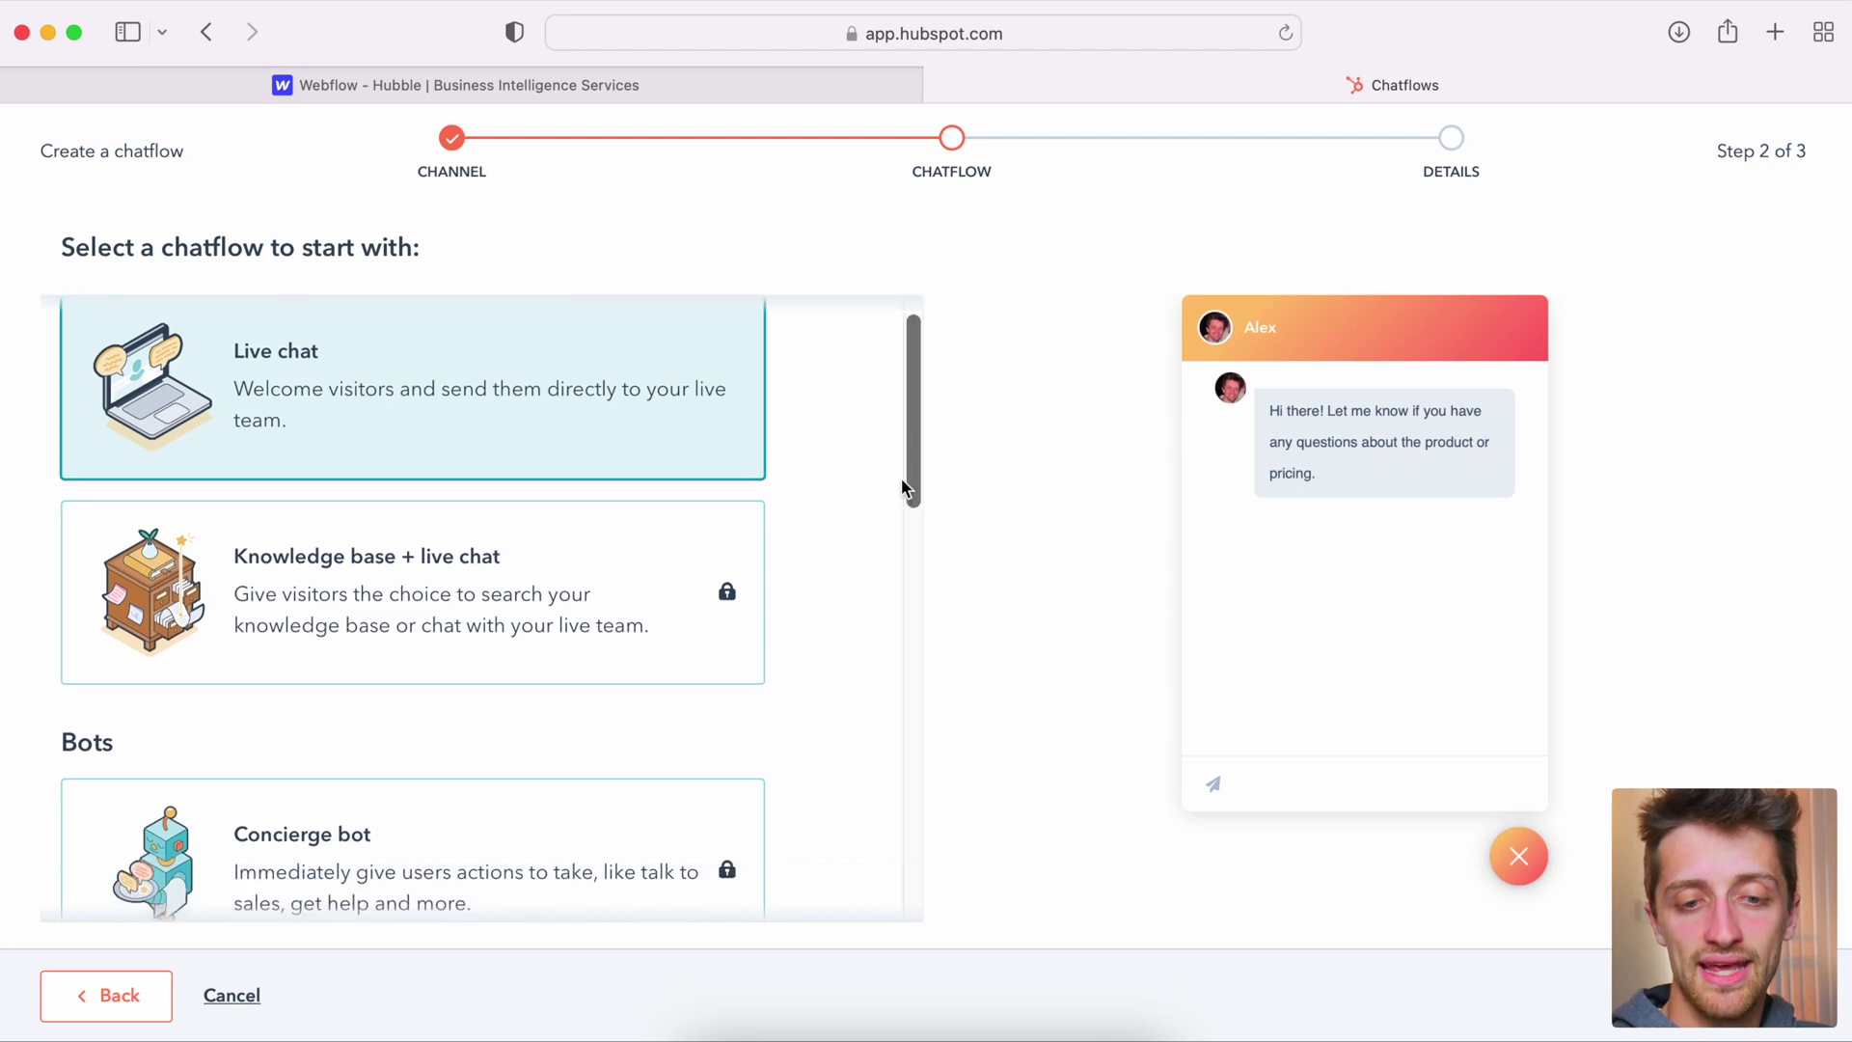
scroll(622, 463, "up", 1)
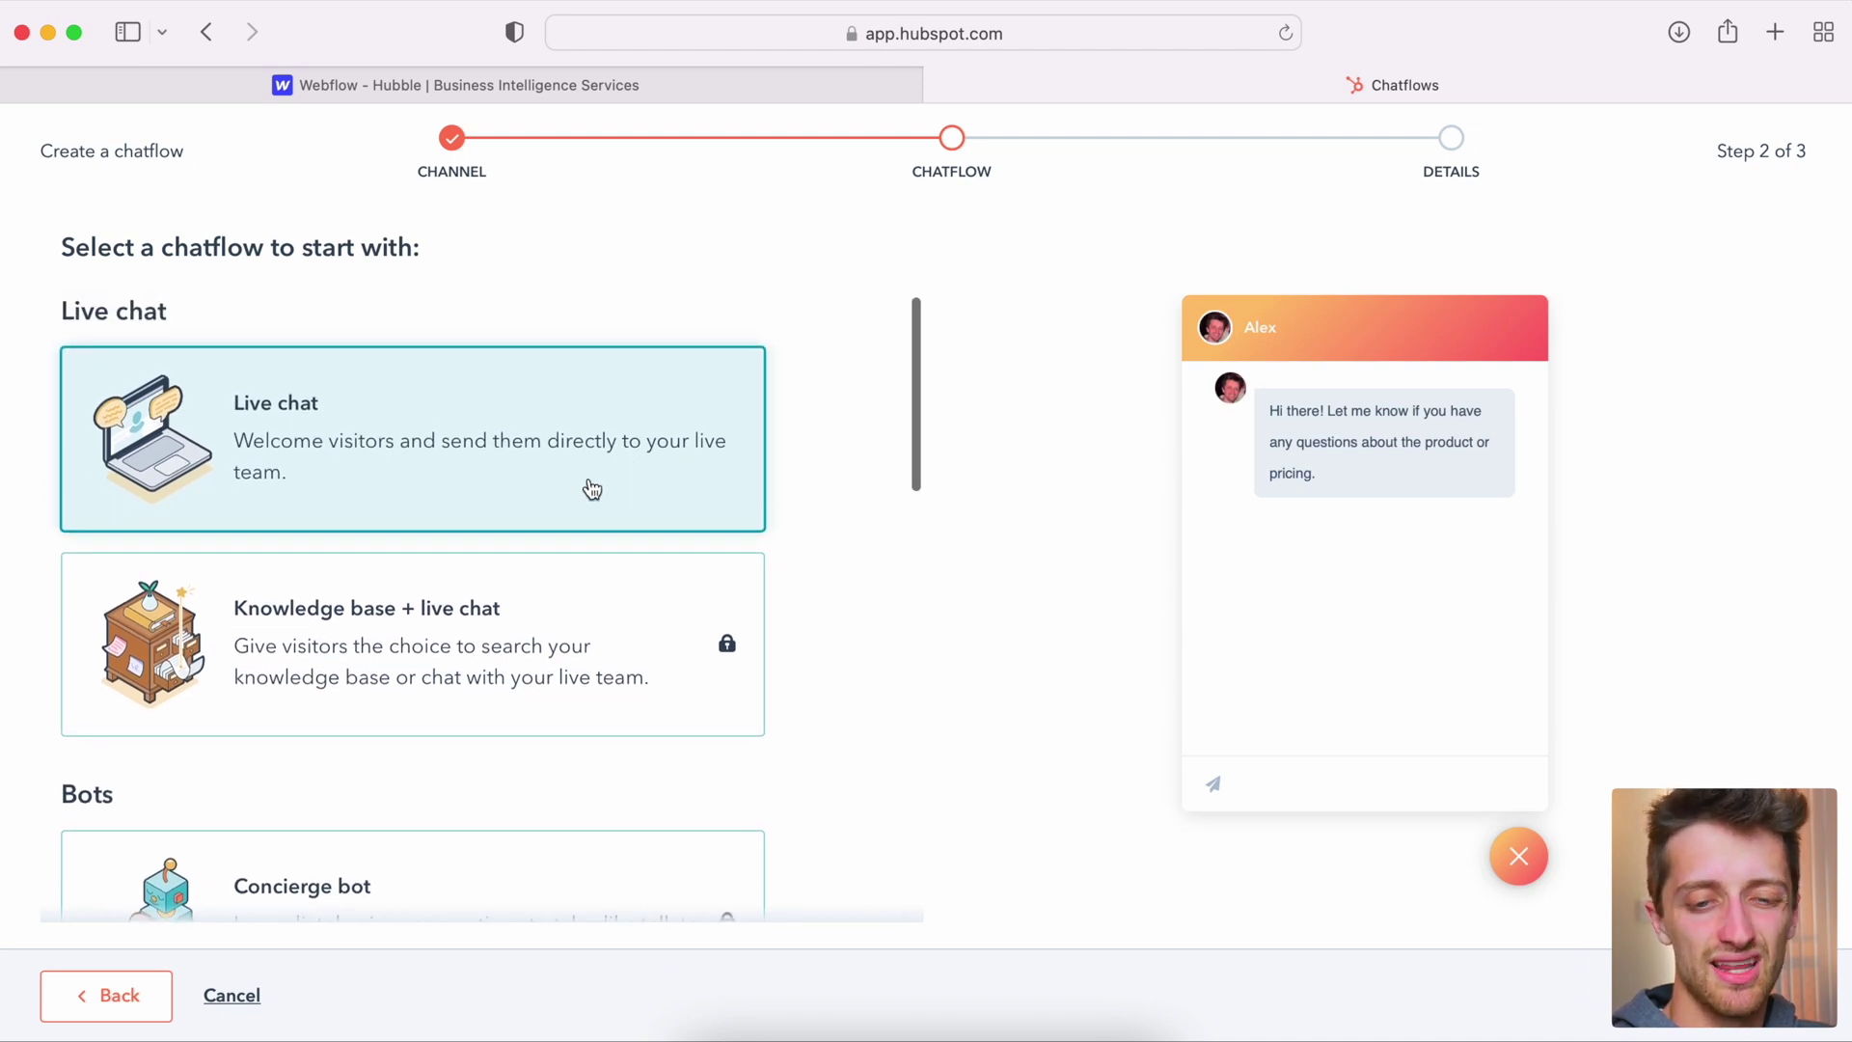
scroll(430, 467, "down", 1)
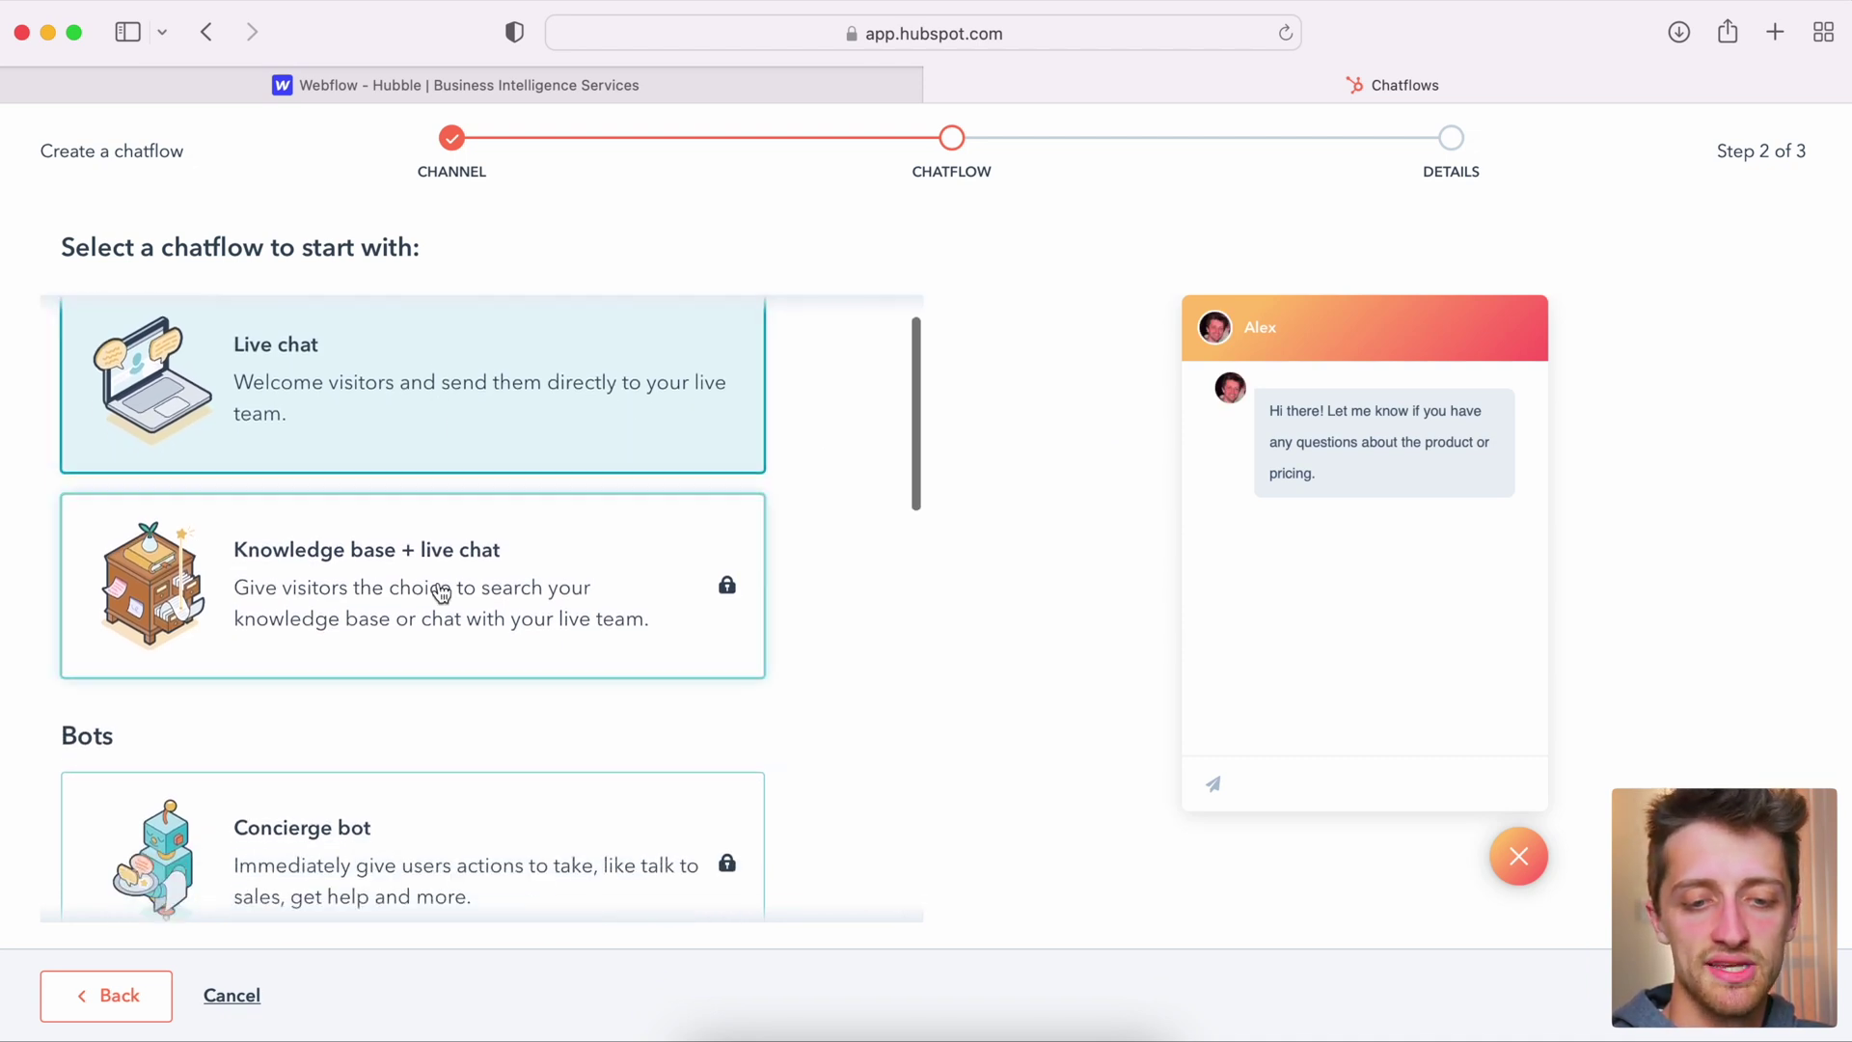
scroll(441, 590, "down", 6)
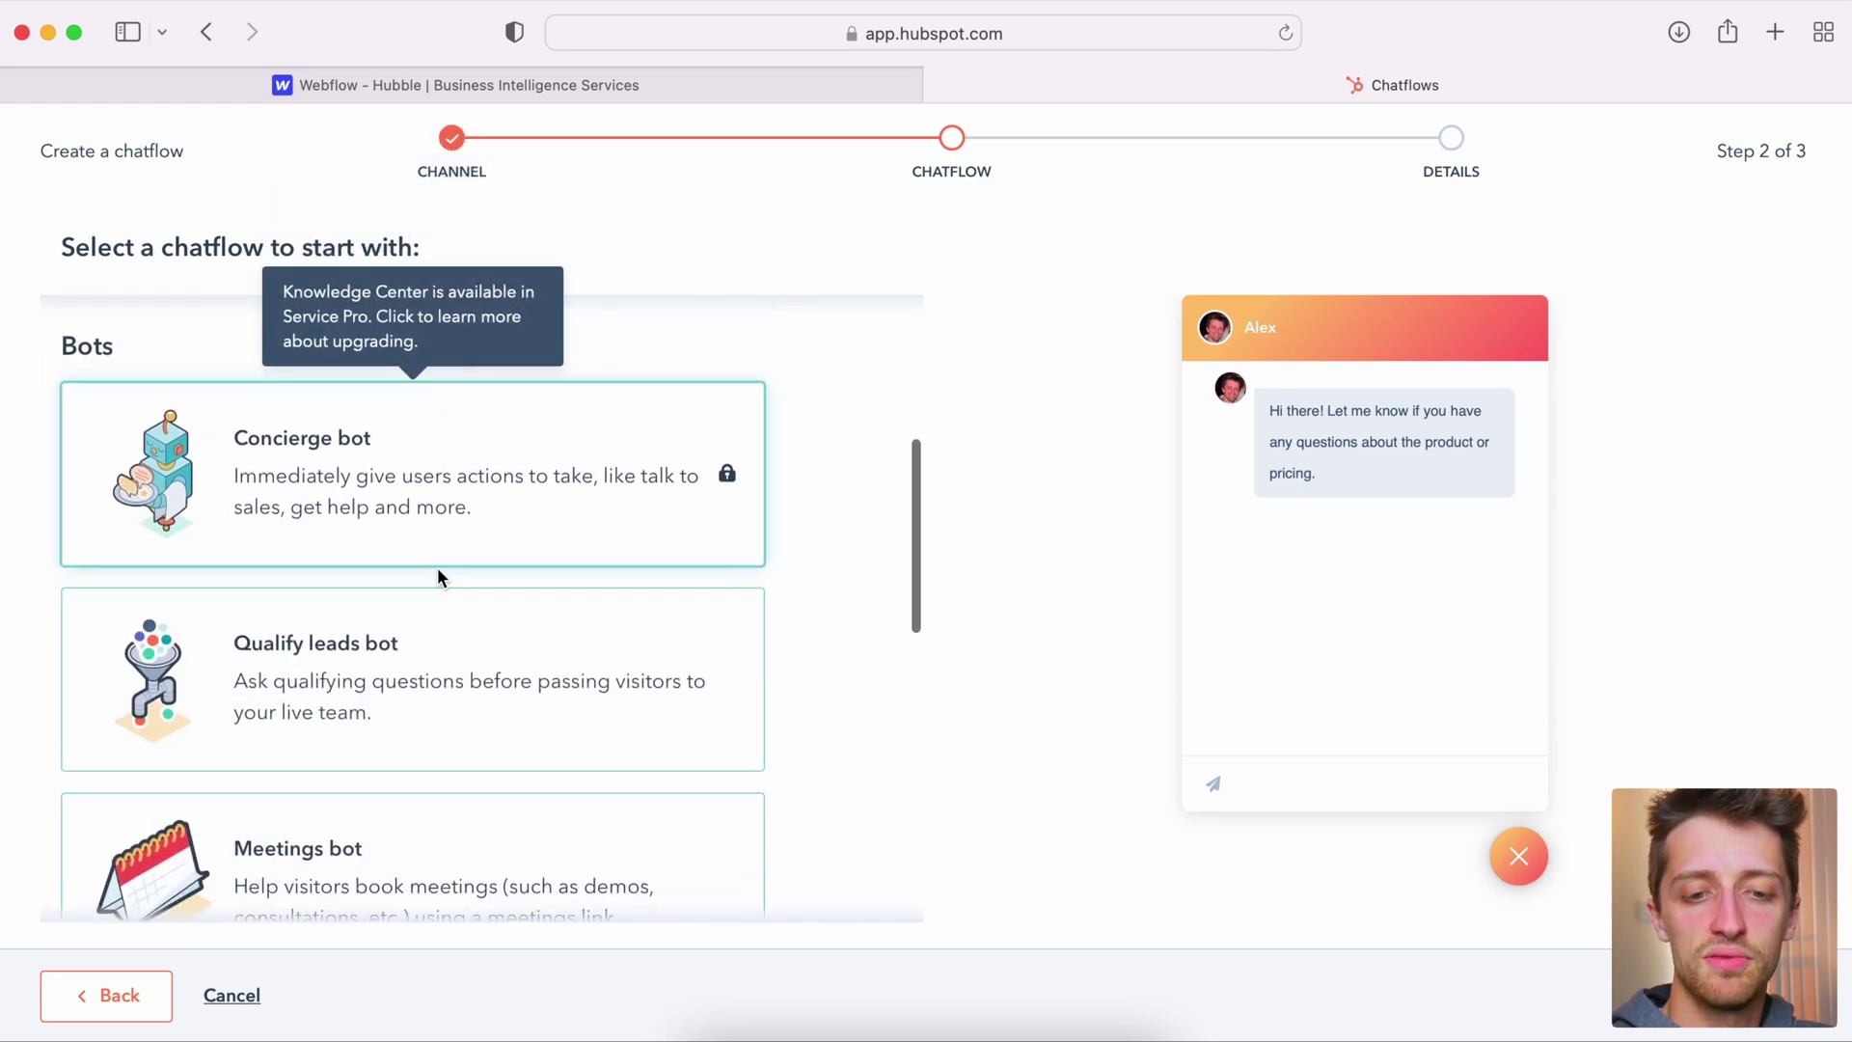
scroll(439, 576, "down", 1)
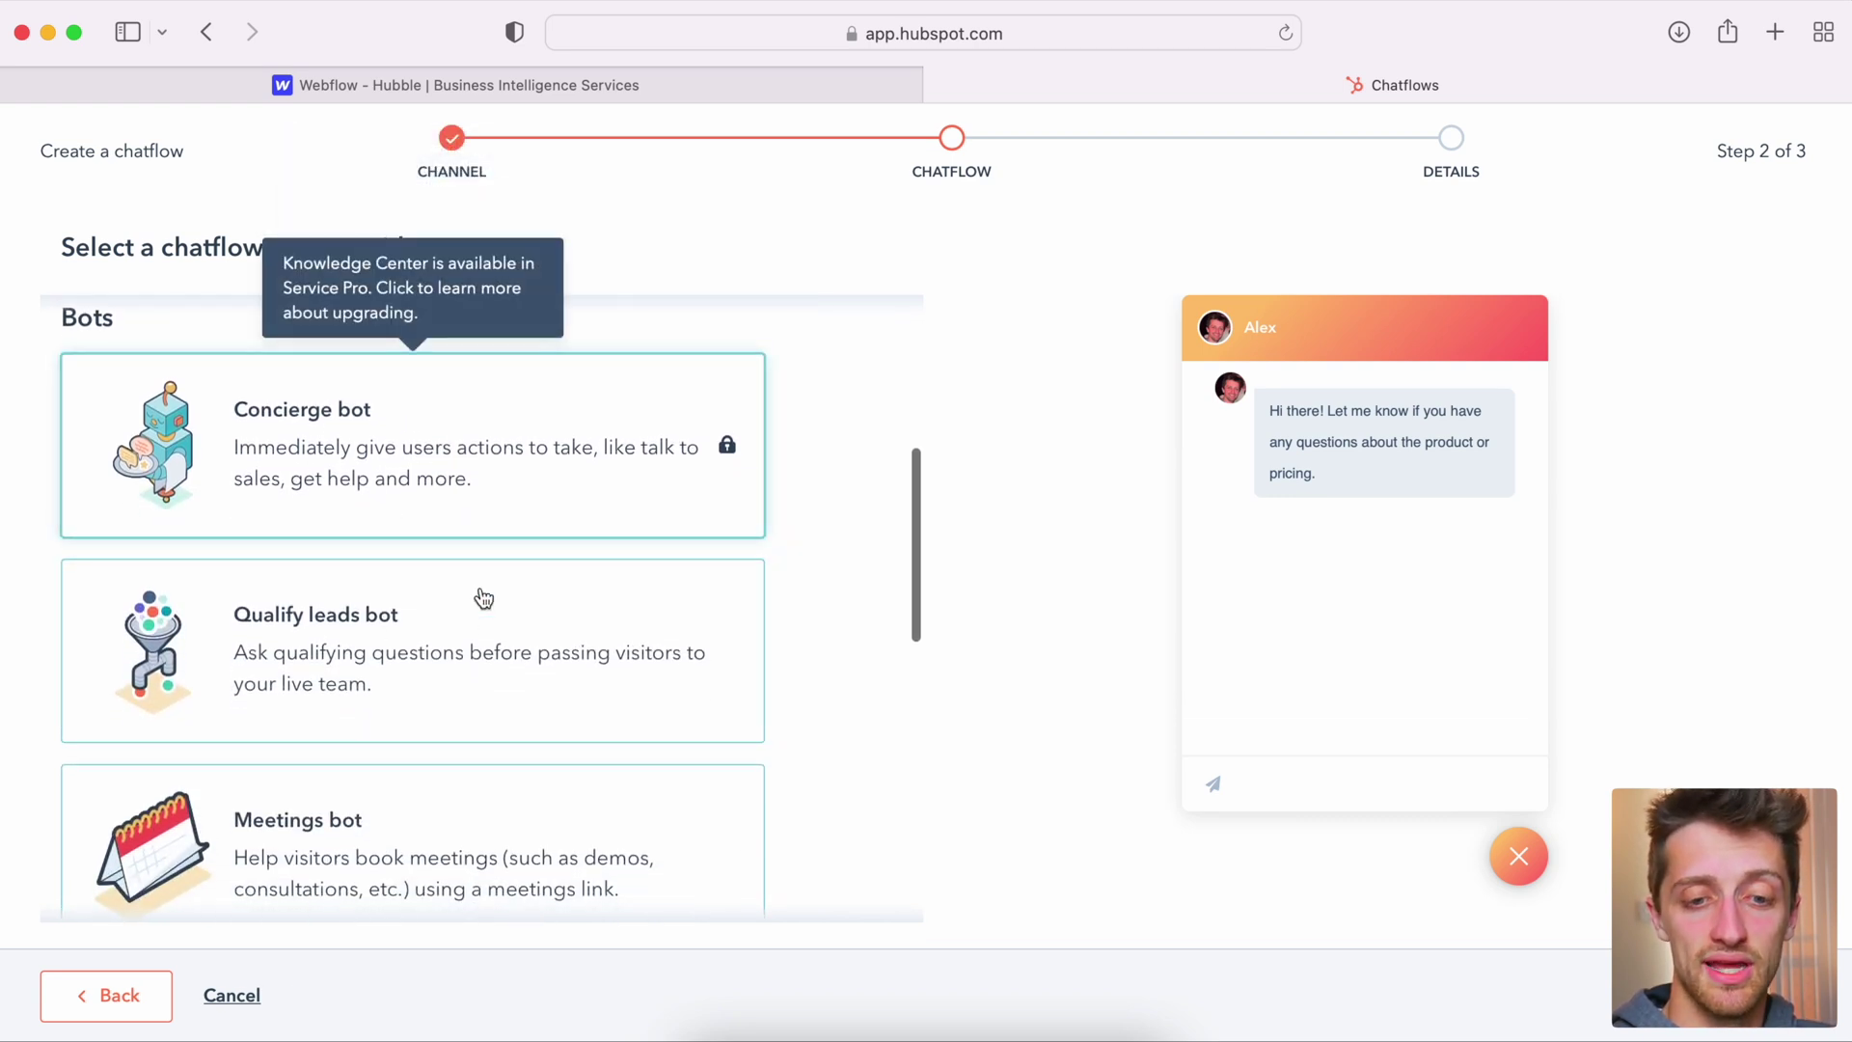
scroll(405, 612, "down", 4)
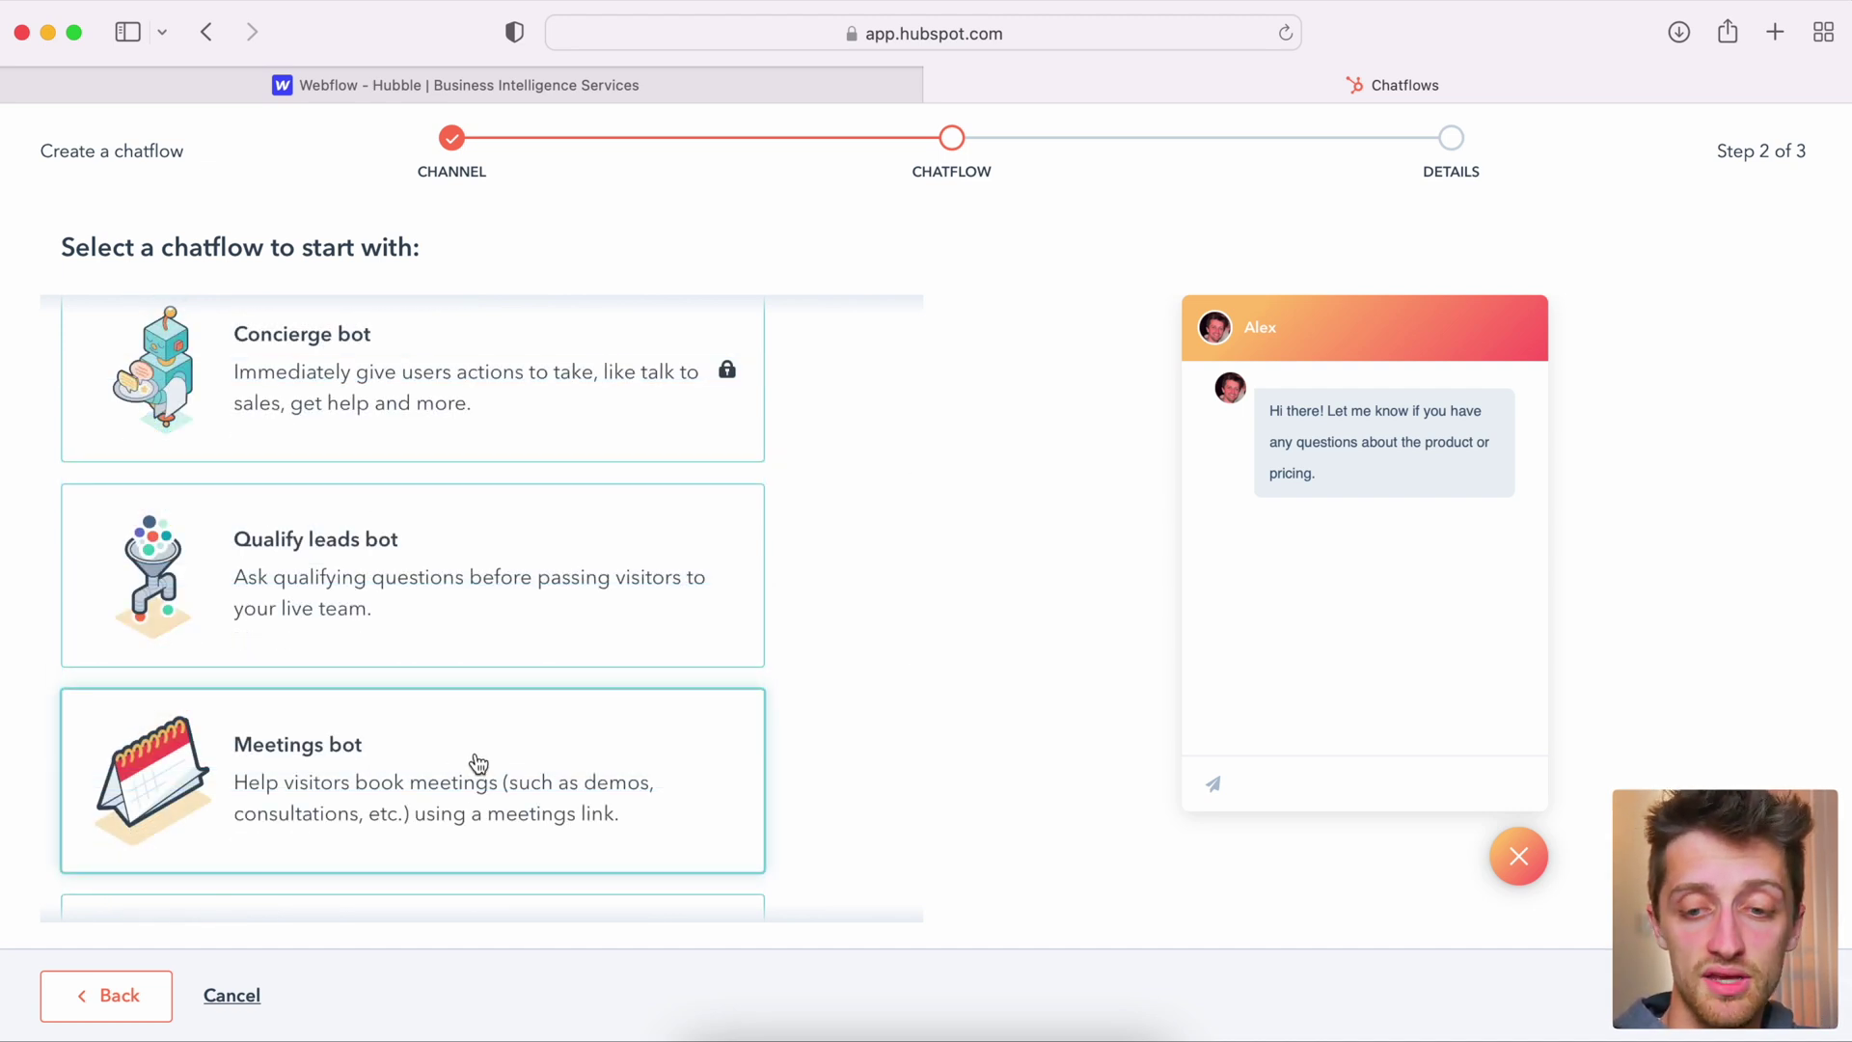
left_click(479, 763)
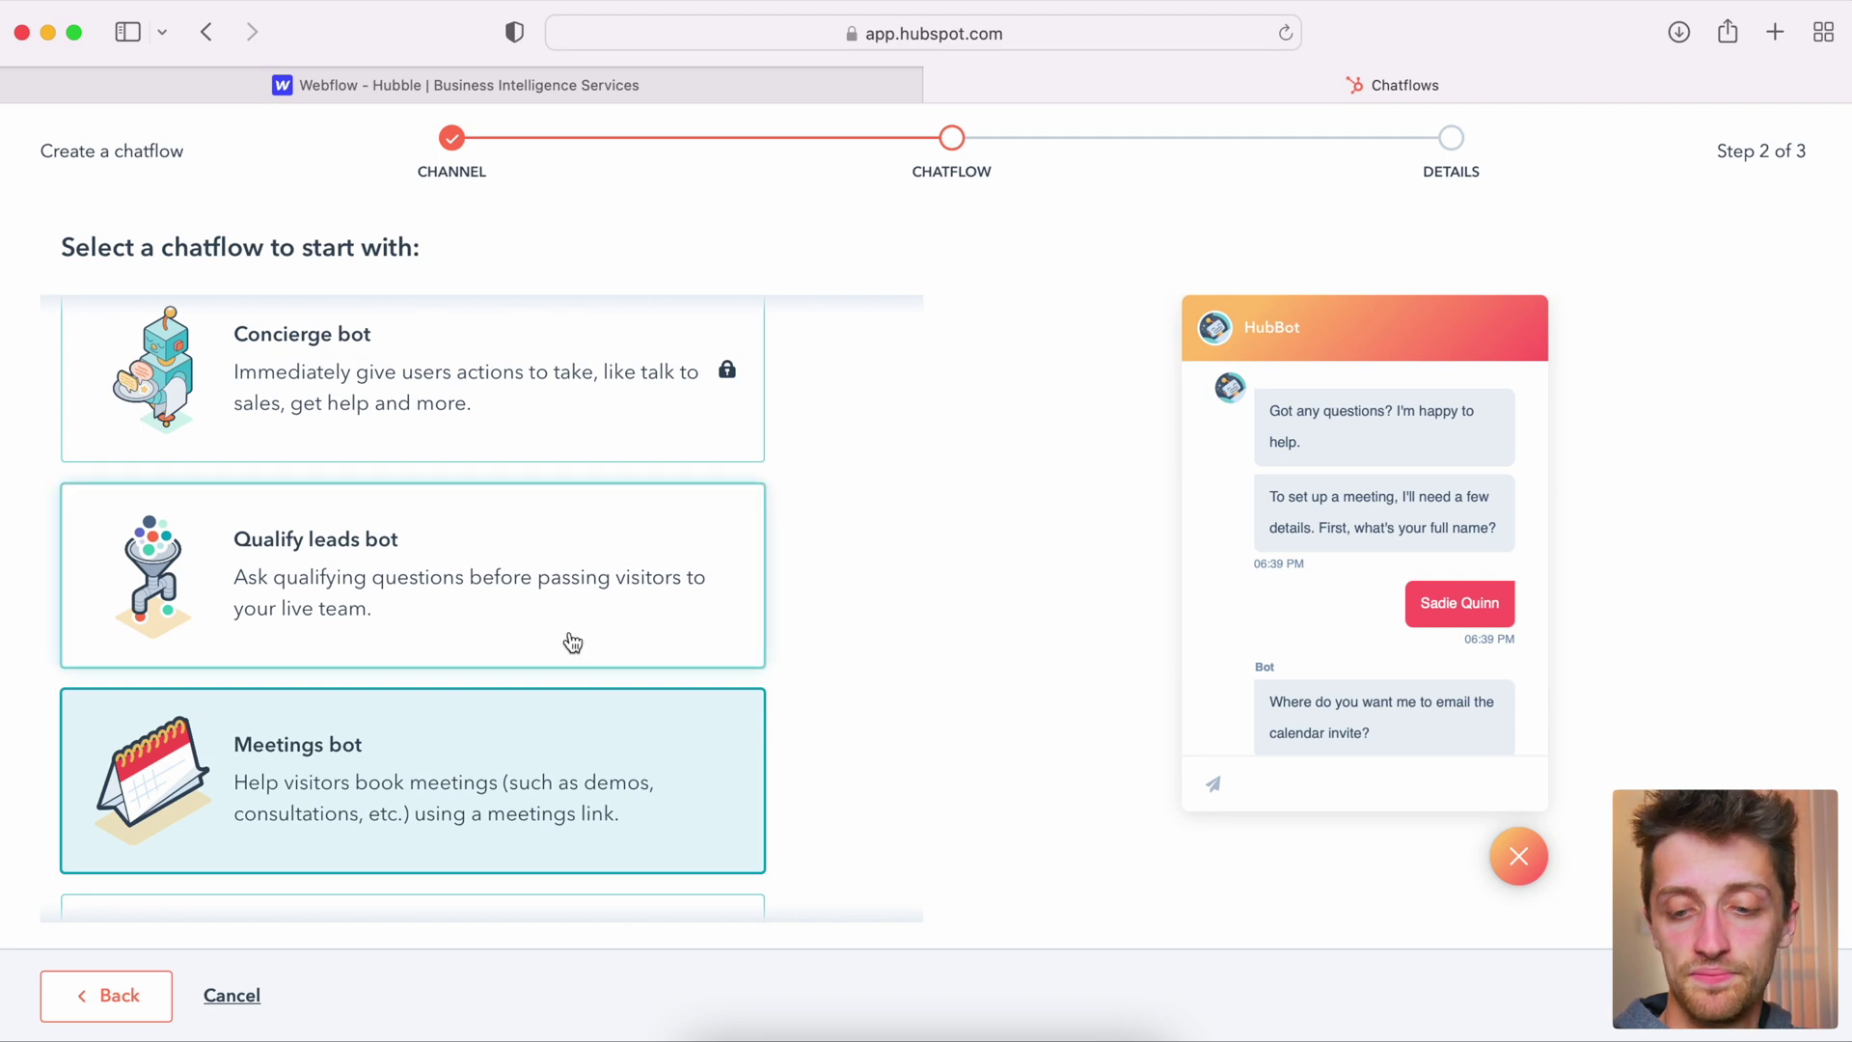
scroll(573, 642, "down", 2)
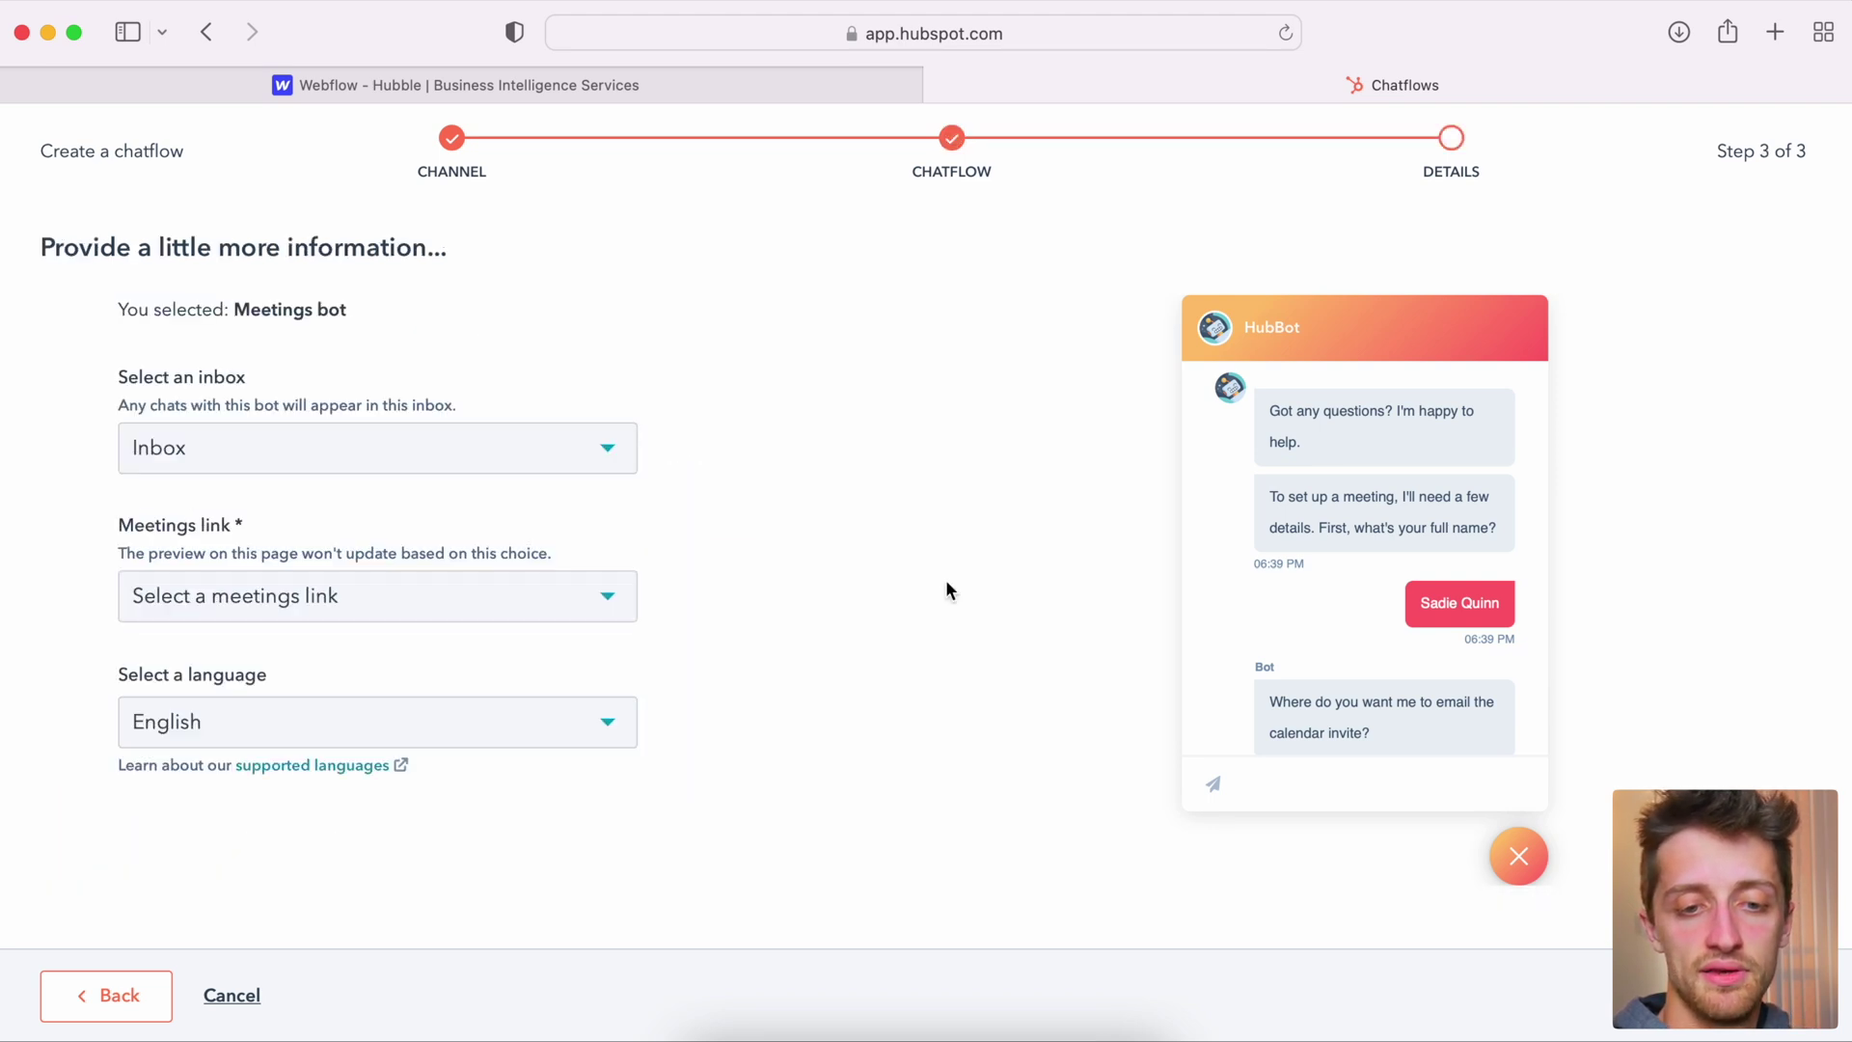
Step: Keep Inbox as the bot's inbox and choose Free Strategy Call as its meetings link
left_click(289, 454)
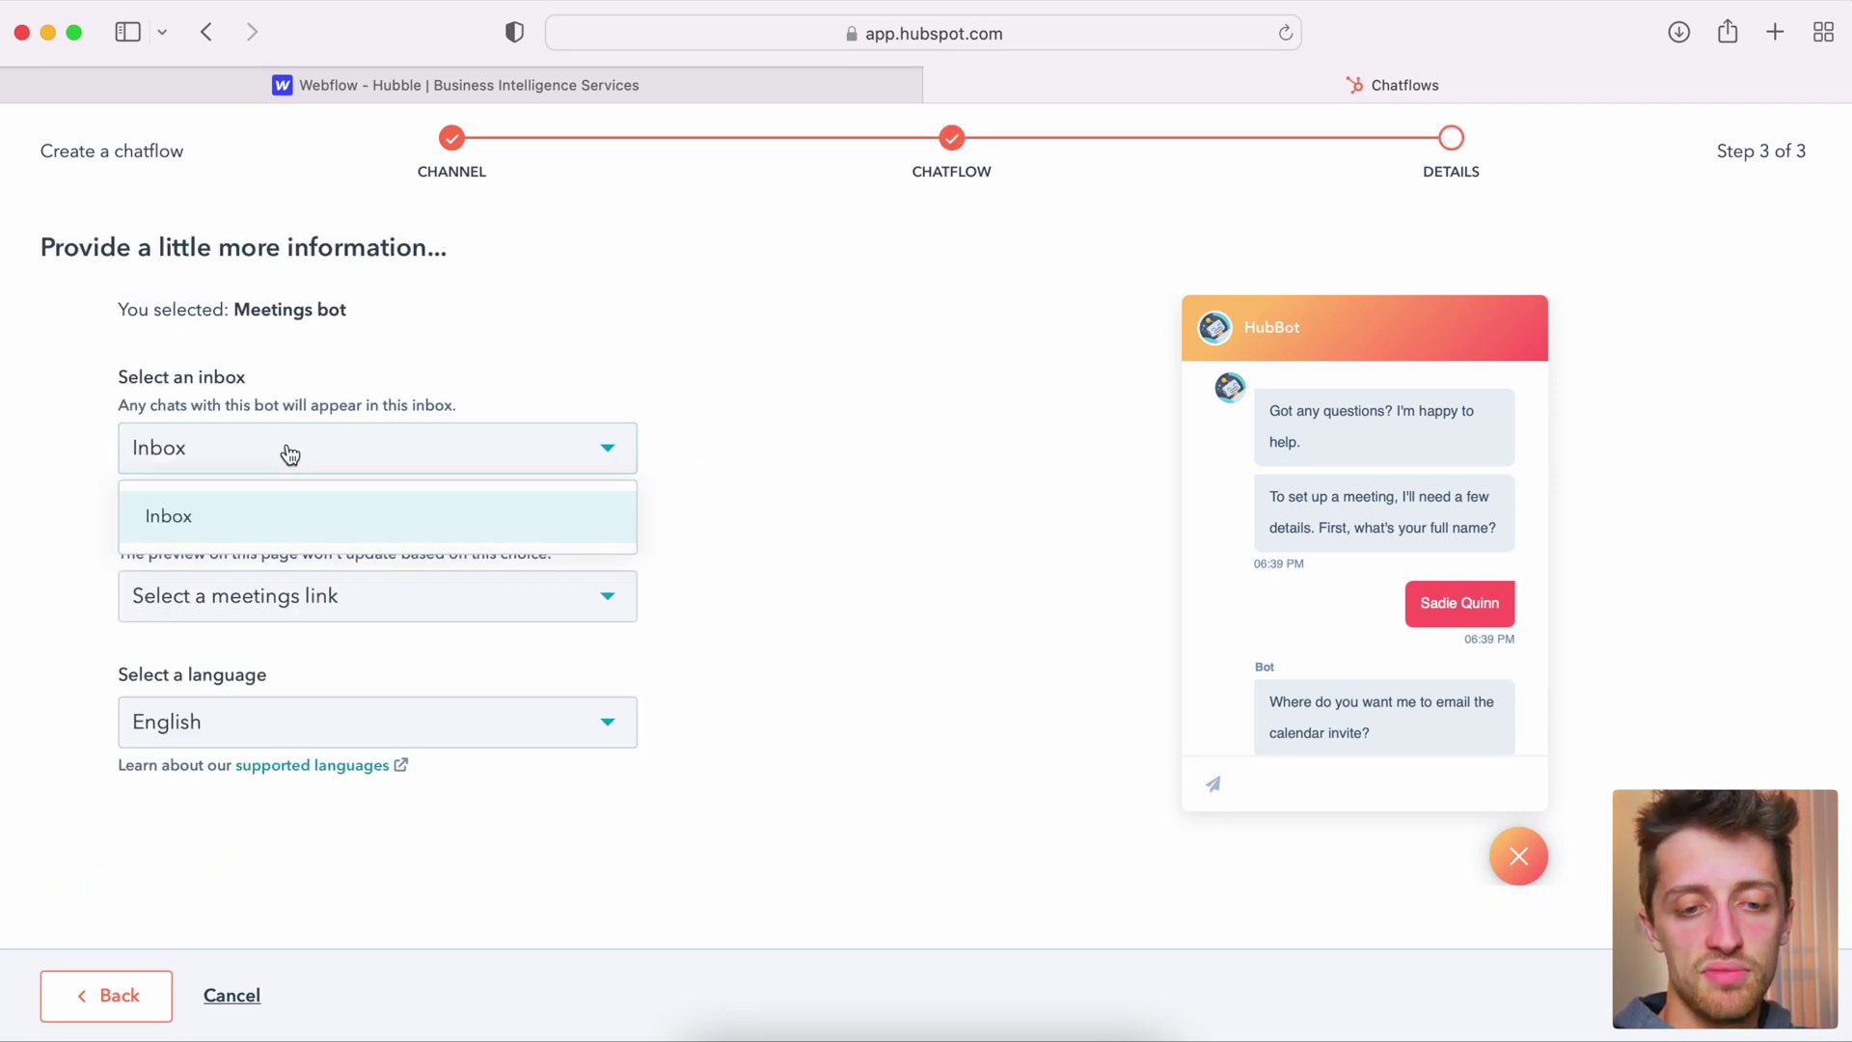
left_click(276, 511)
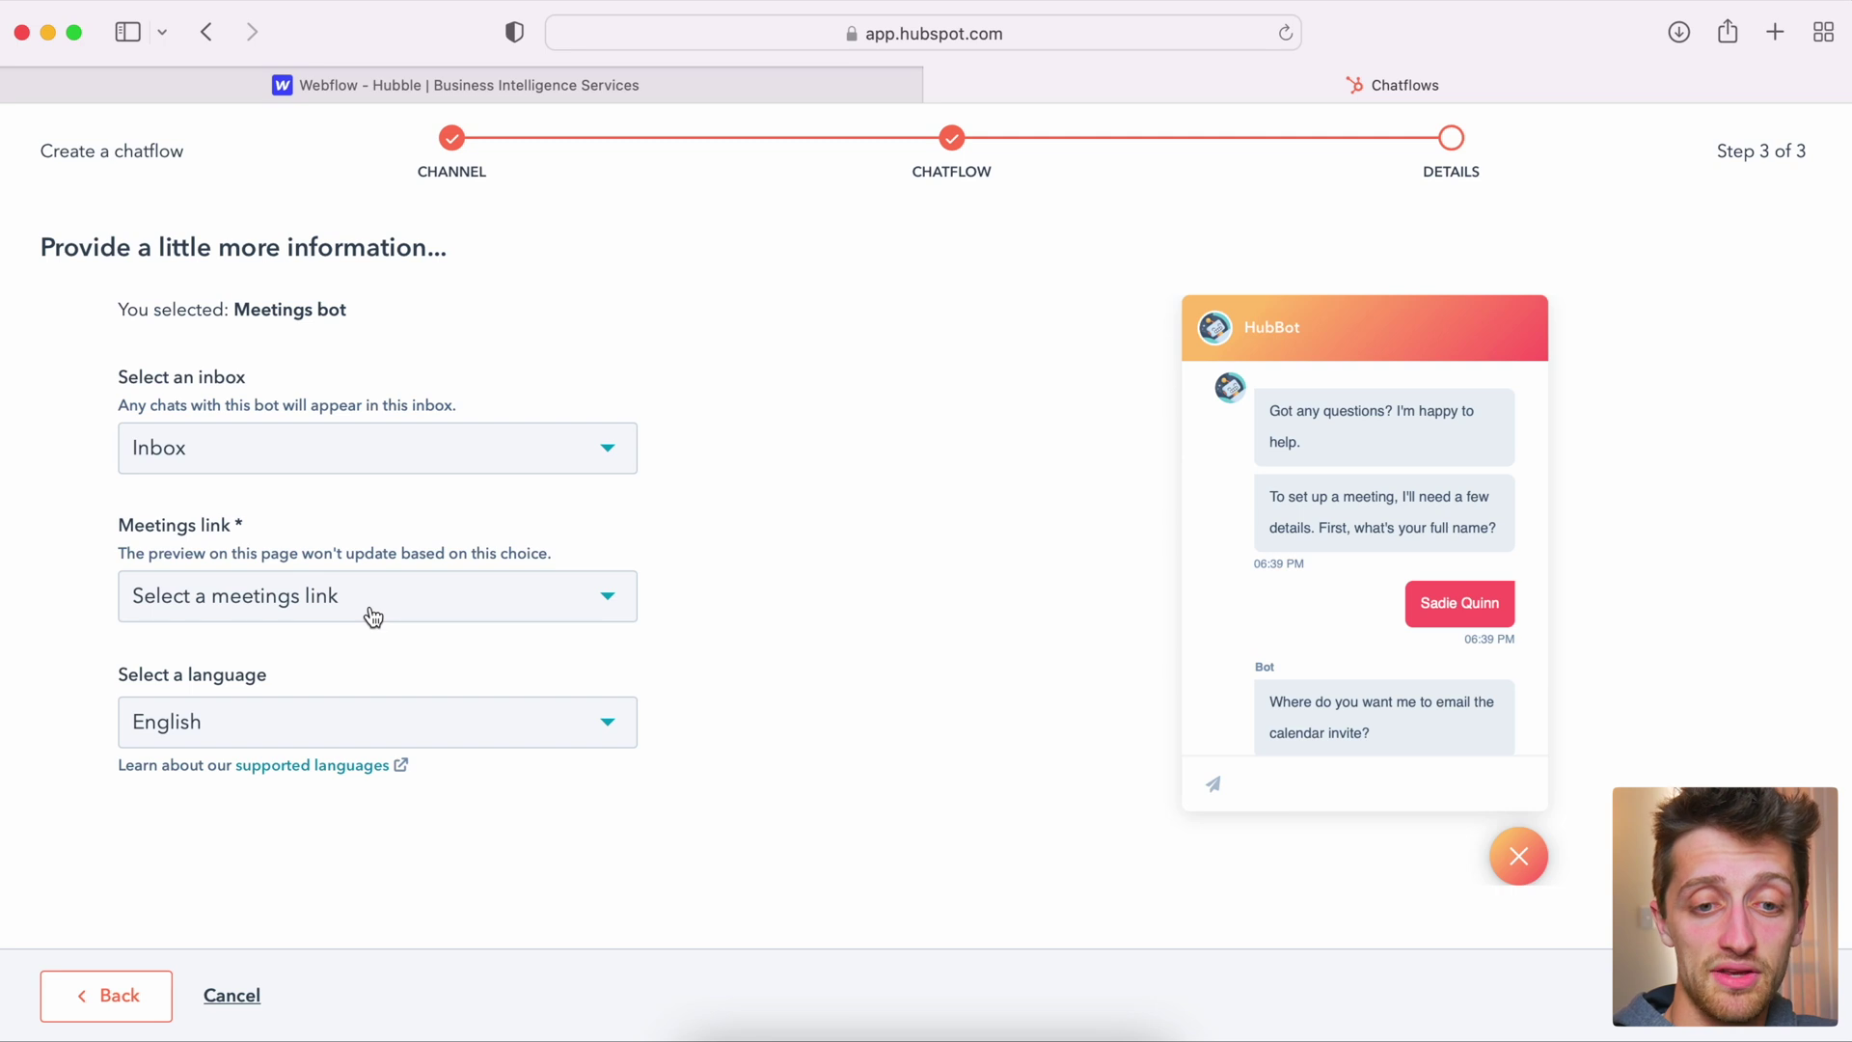
left_click(282, 606)
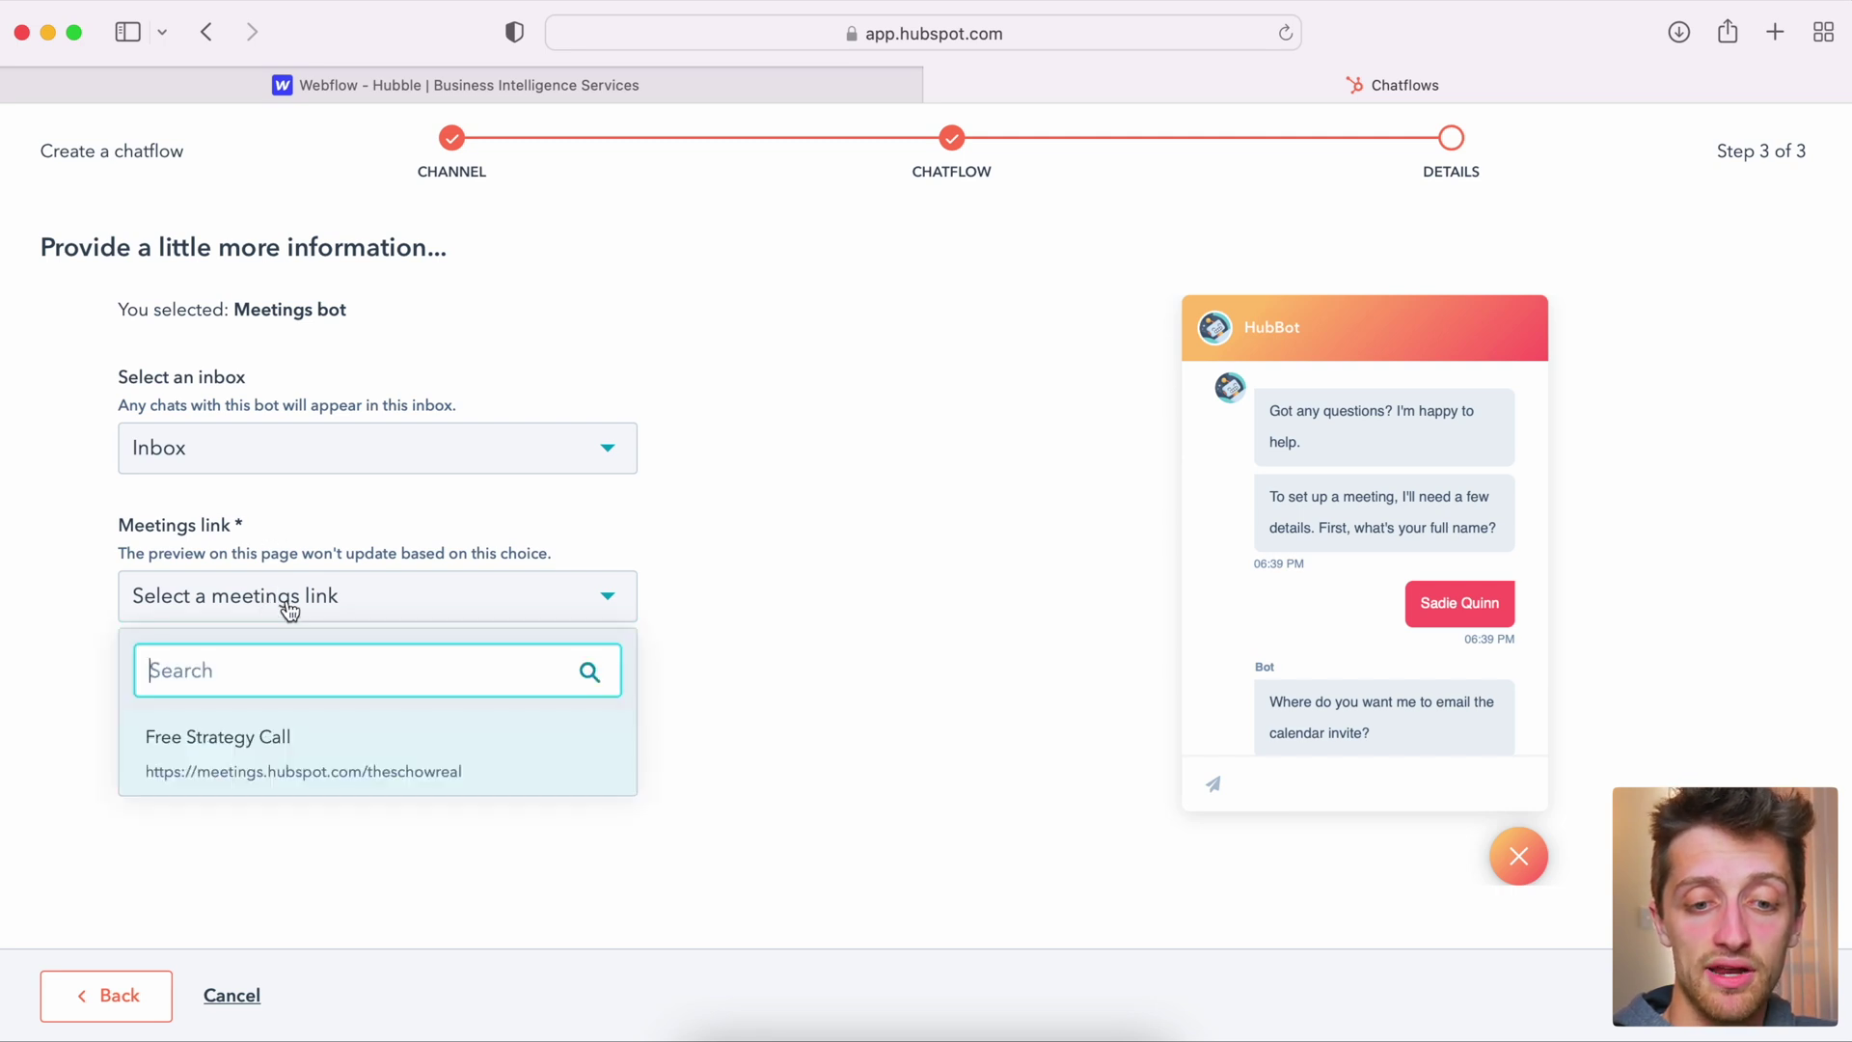
left_click(352, 759)
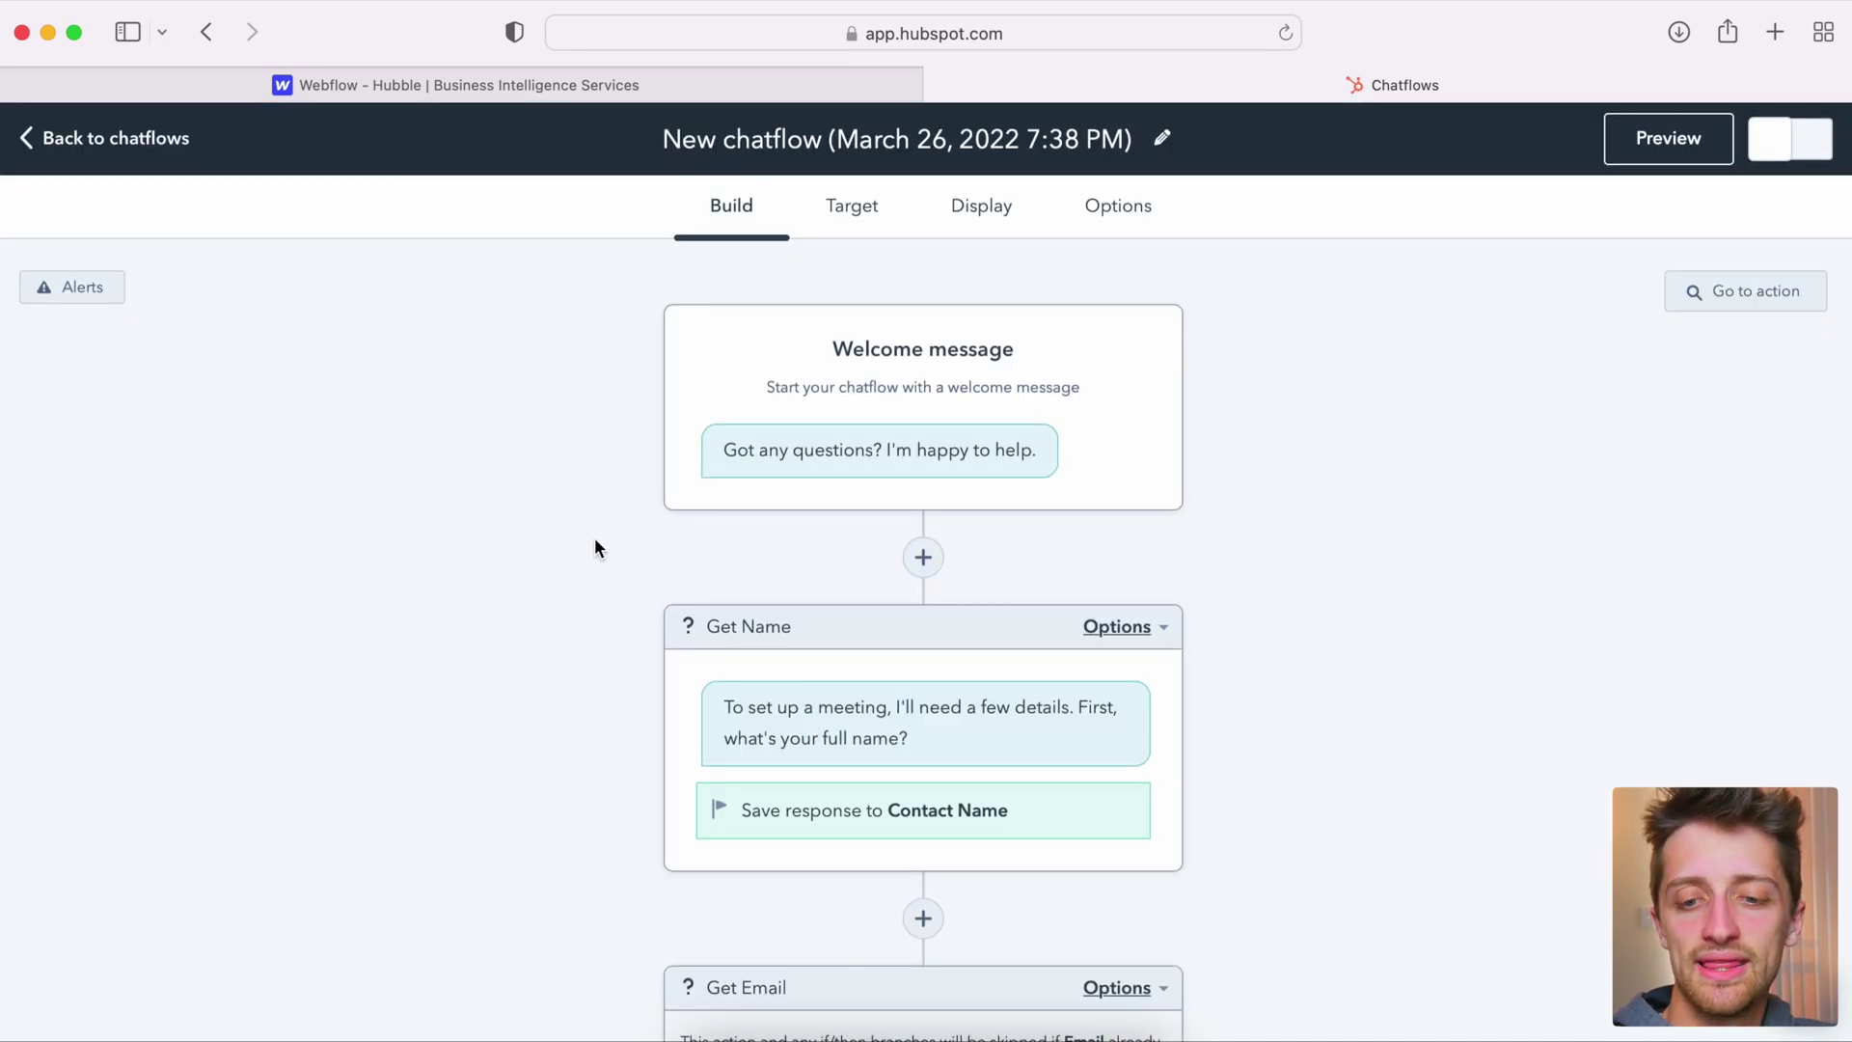
Step: Scroll the Meetings bot flow to review its welcome message, Get Name and Get Email actions
scroll(595, 539, "down", 5)
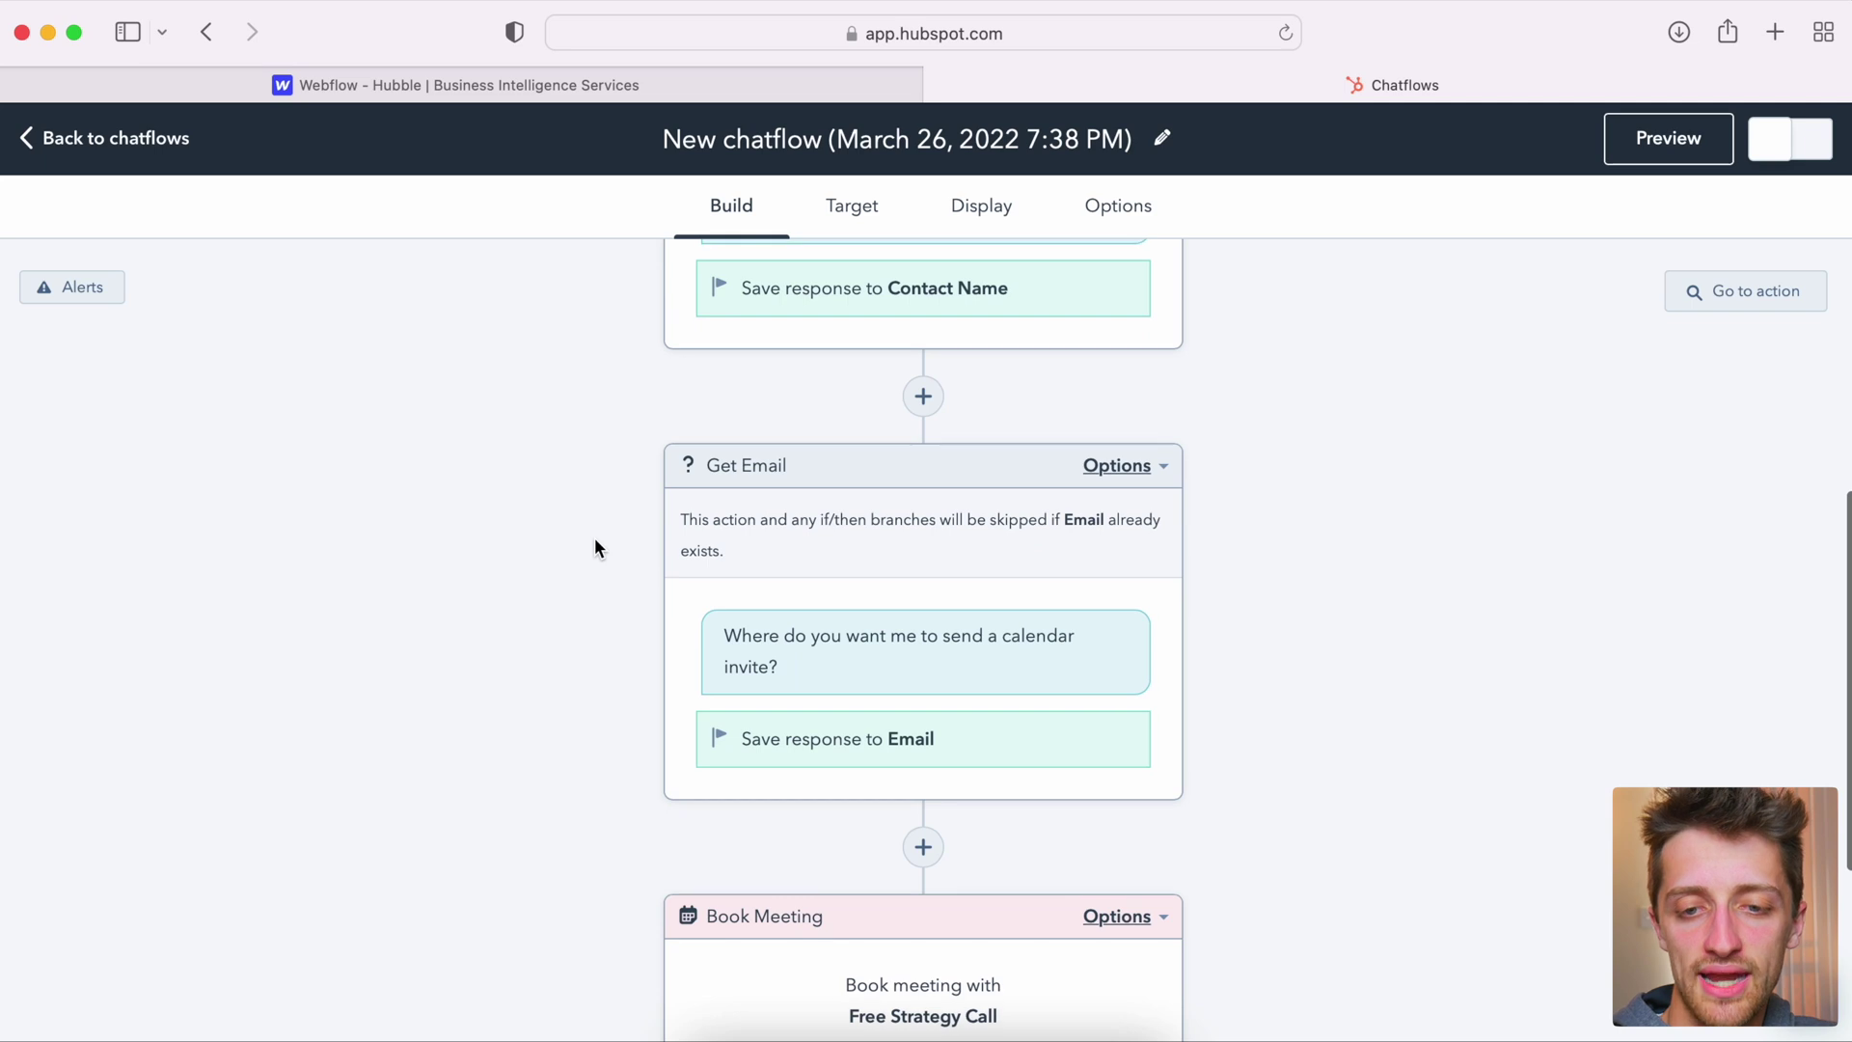
scroll(595, 539, "down", 2)
scroll(596, 539, "up", 7)
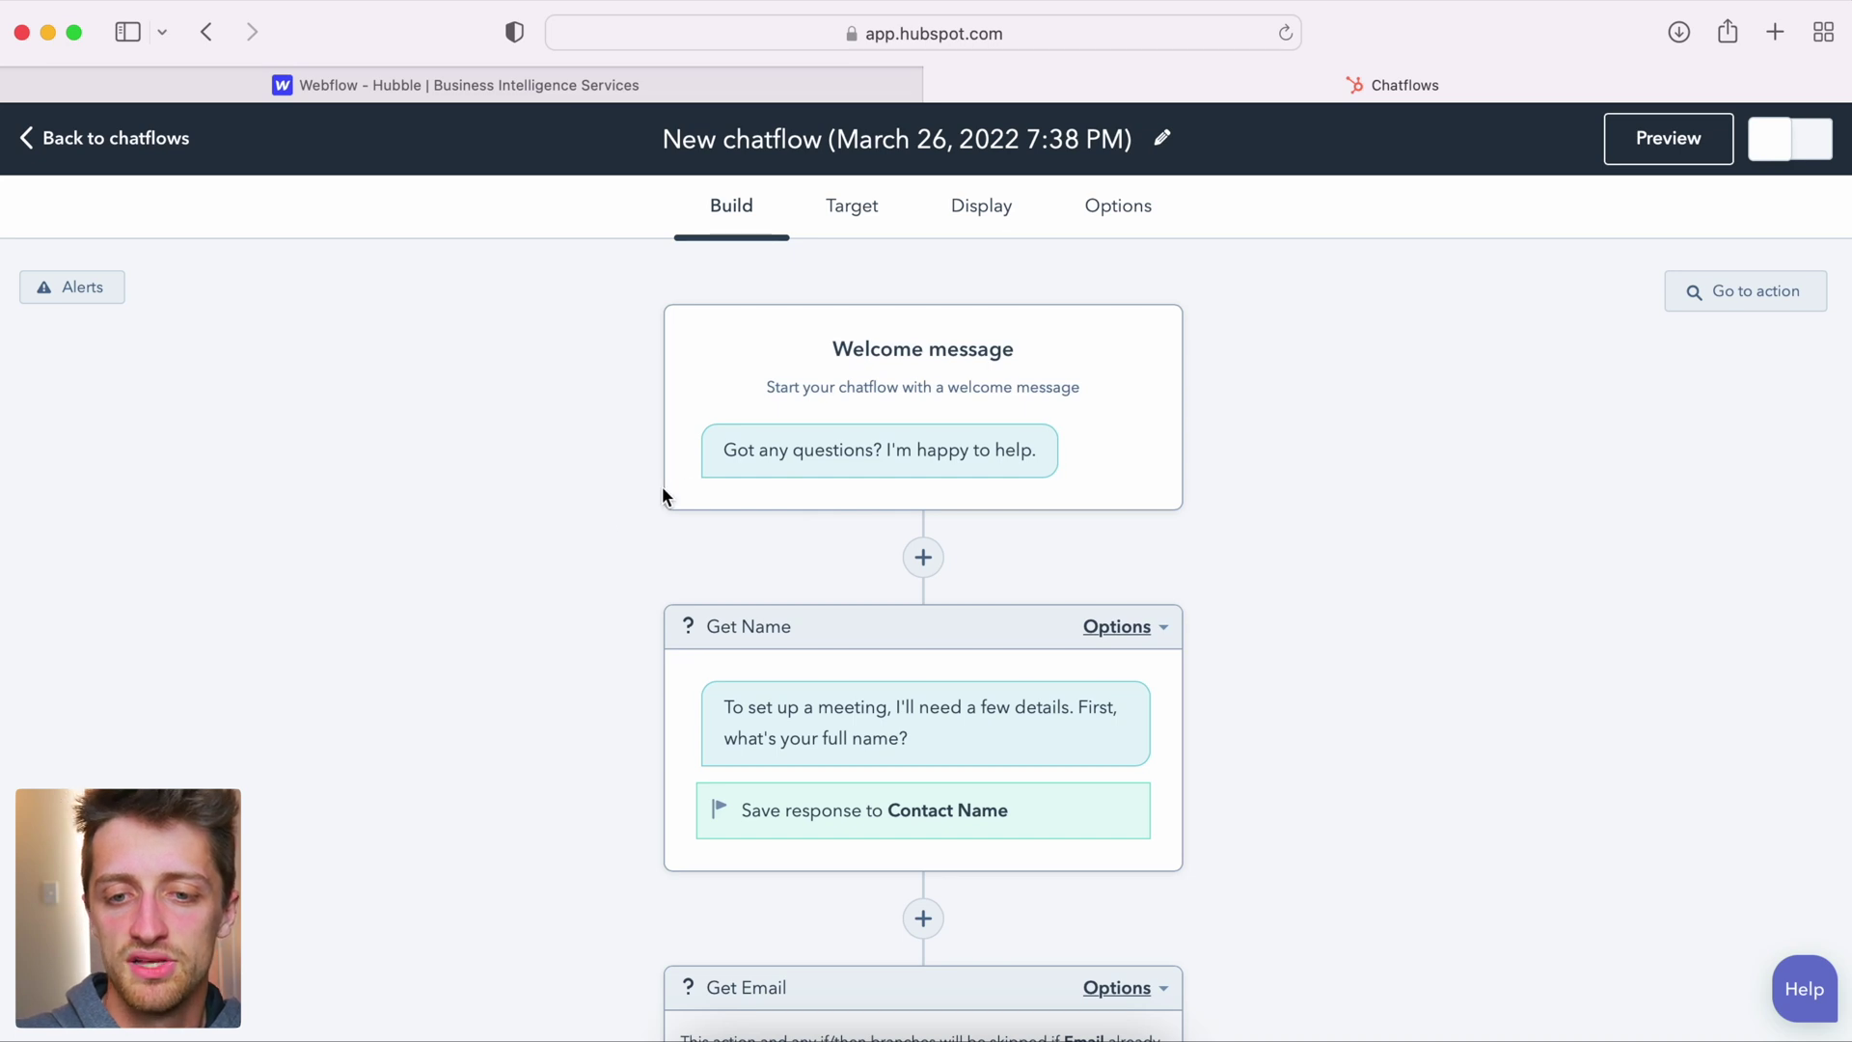
Step: Replace the Welcome message text with 'Hi there! Are you interested in talking to a member of our team?' and save
left_click(893, 458)
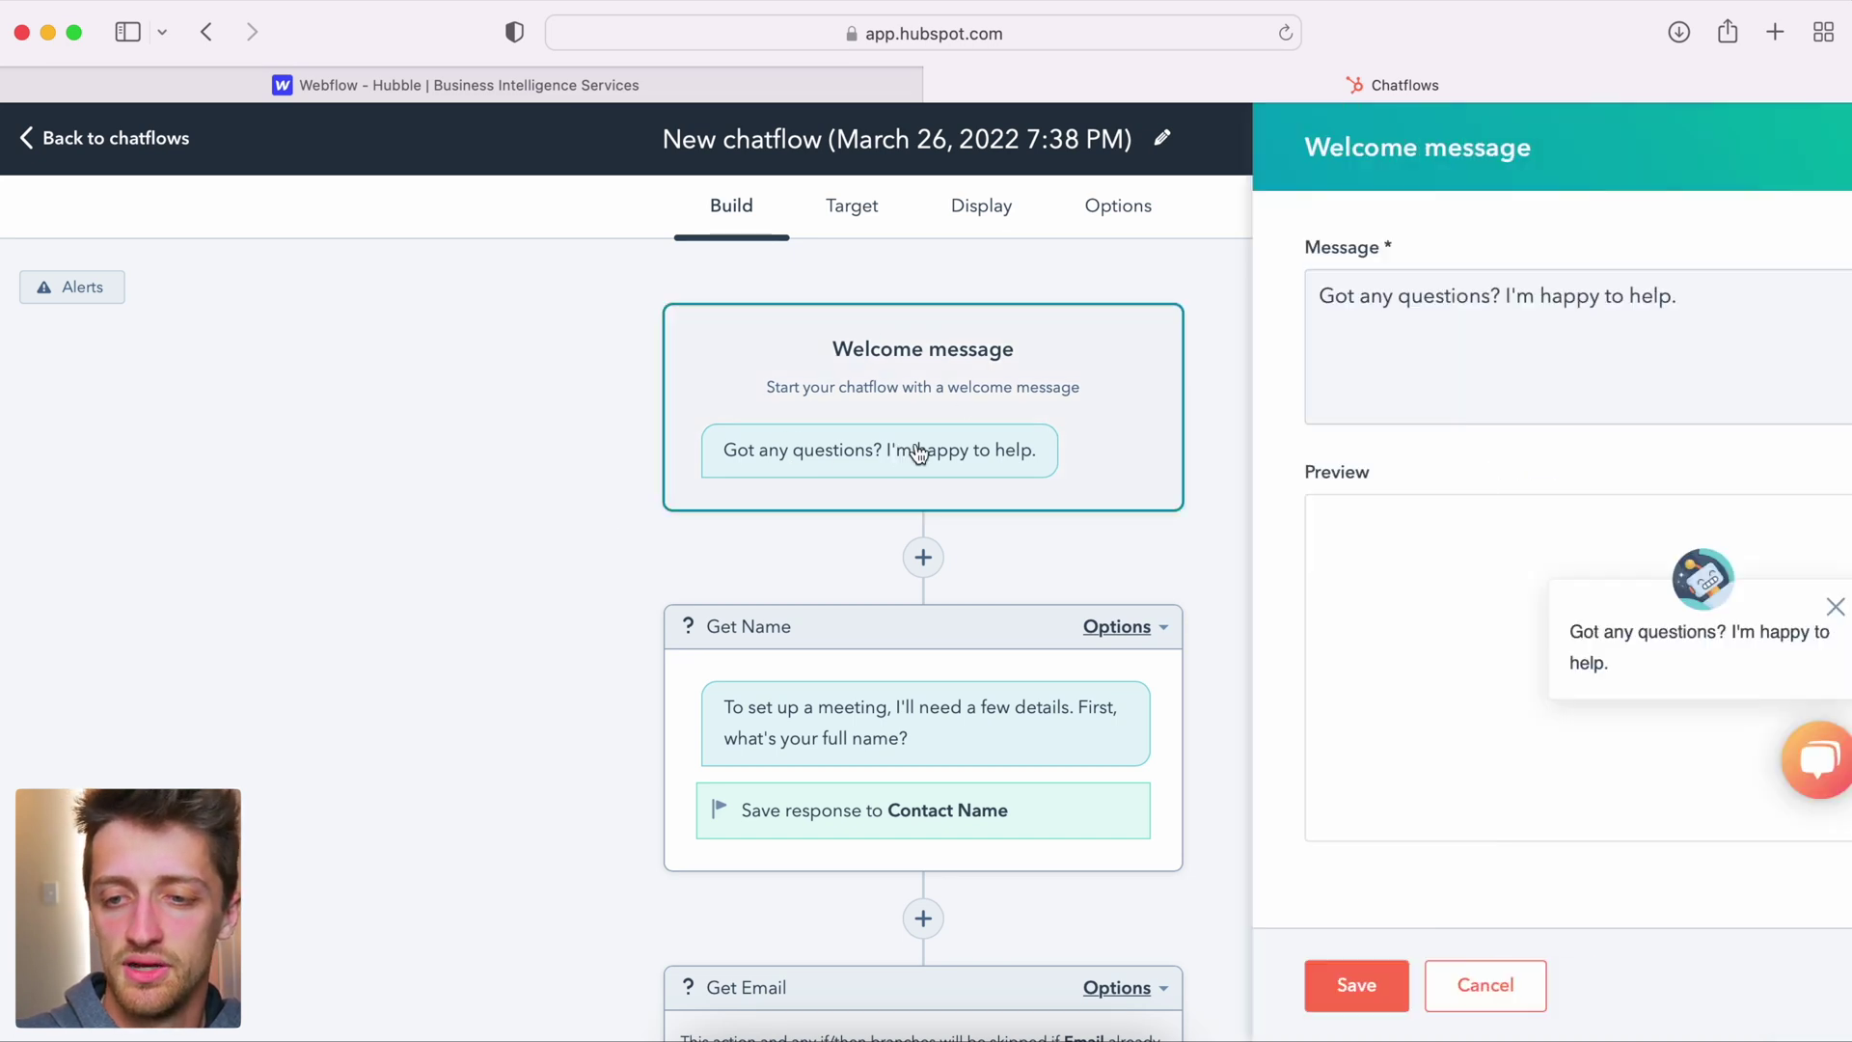
triple_click(1467, 307)
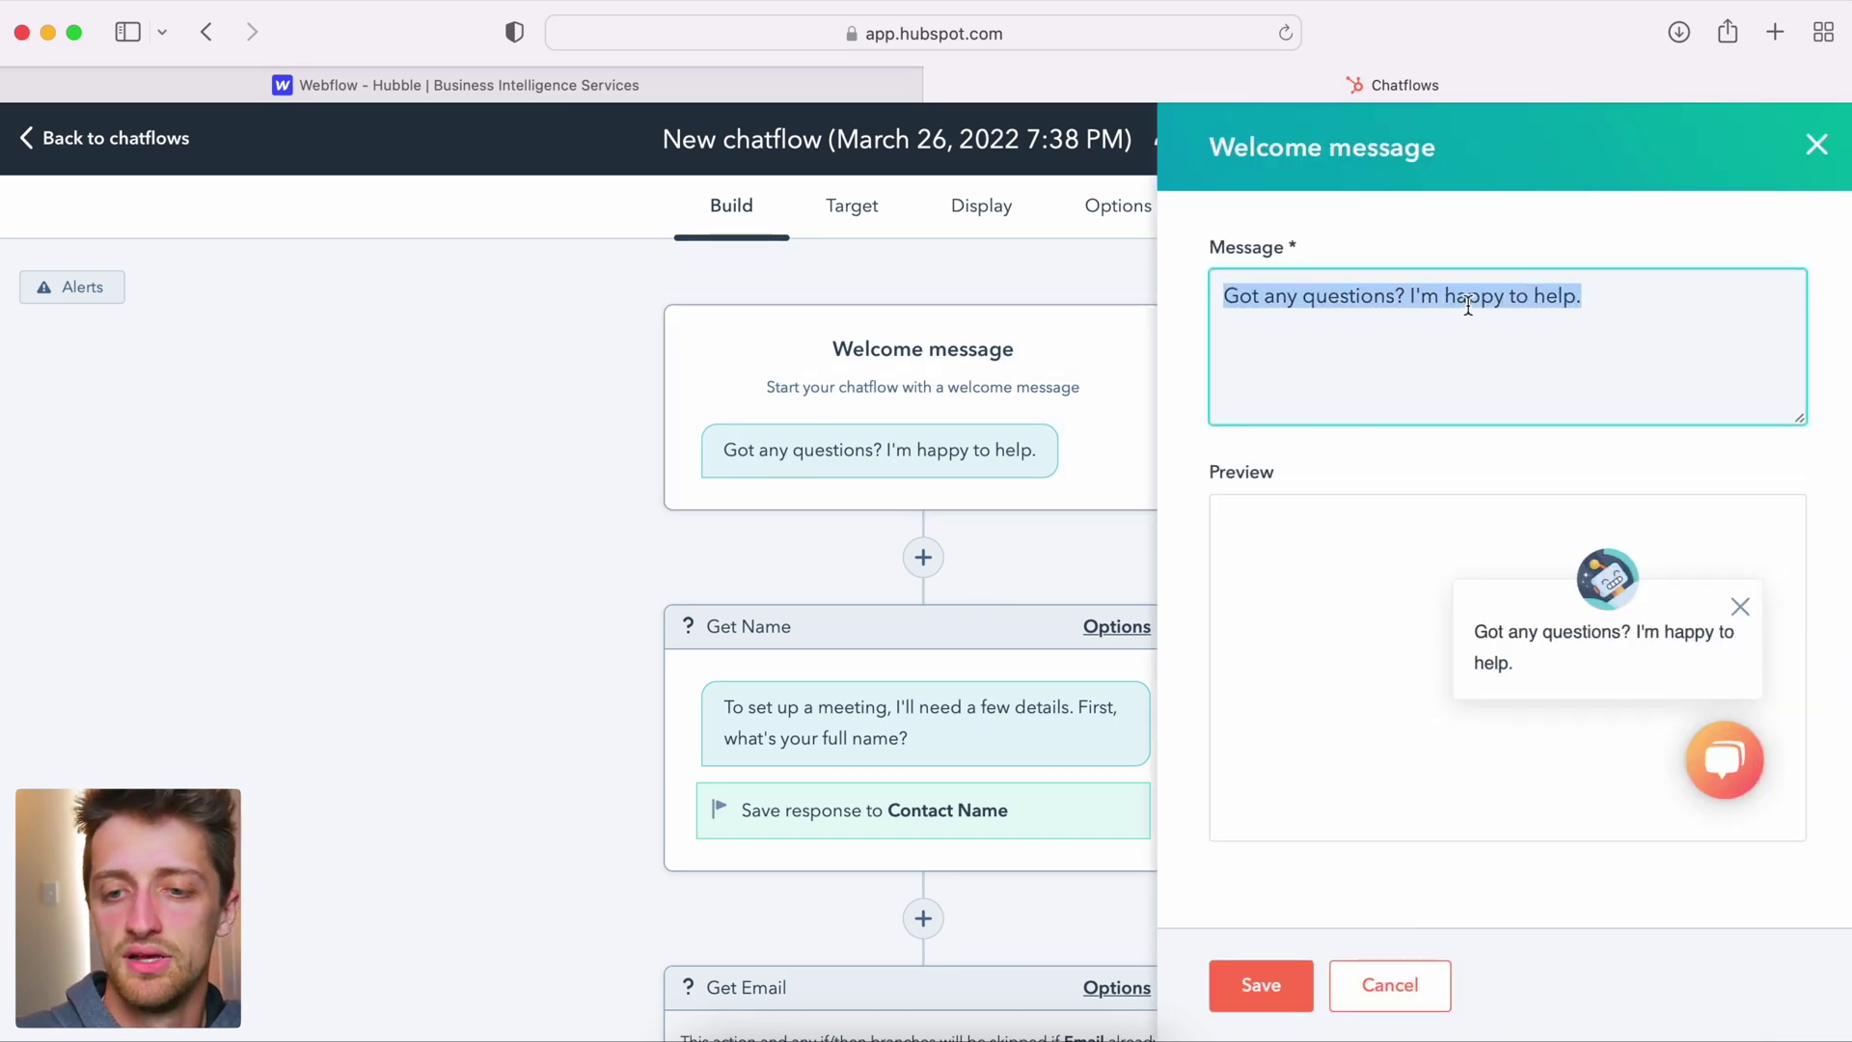
type("Hi T")
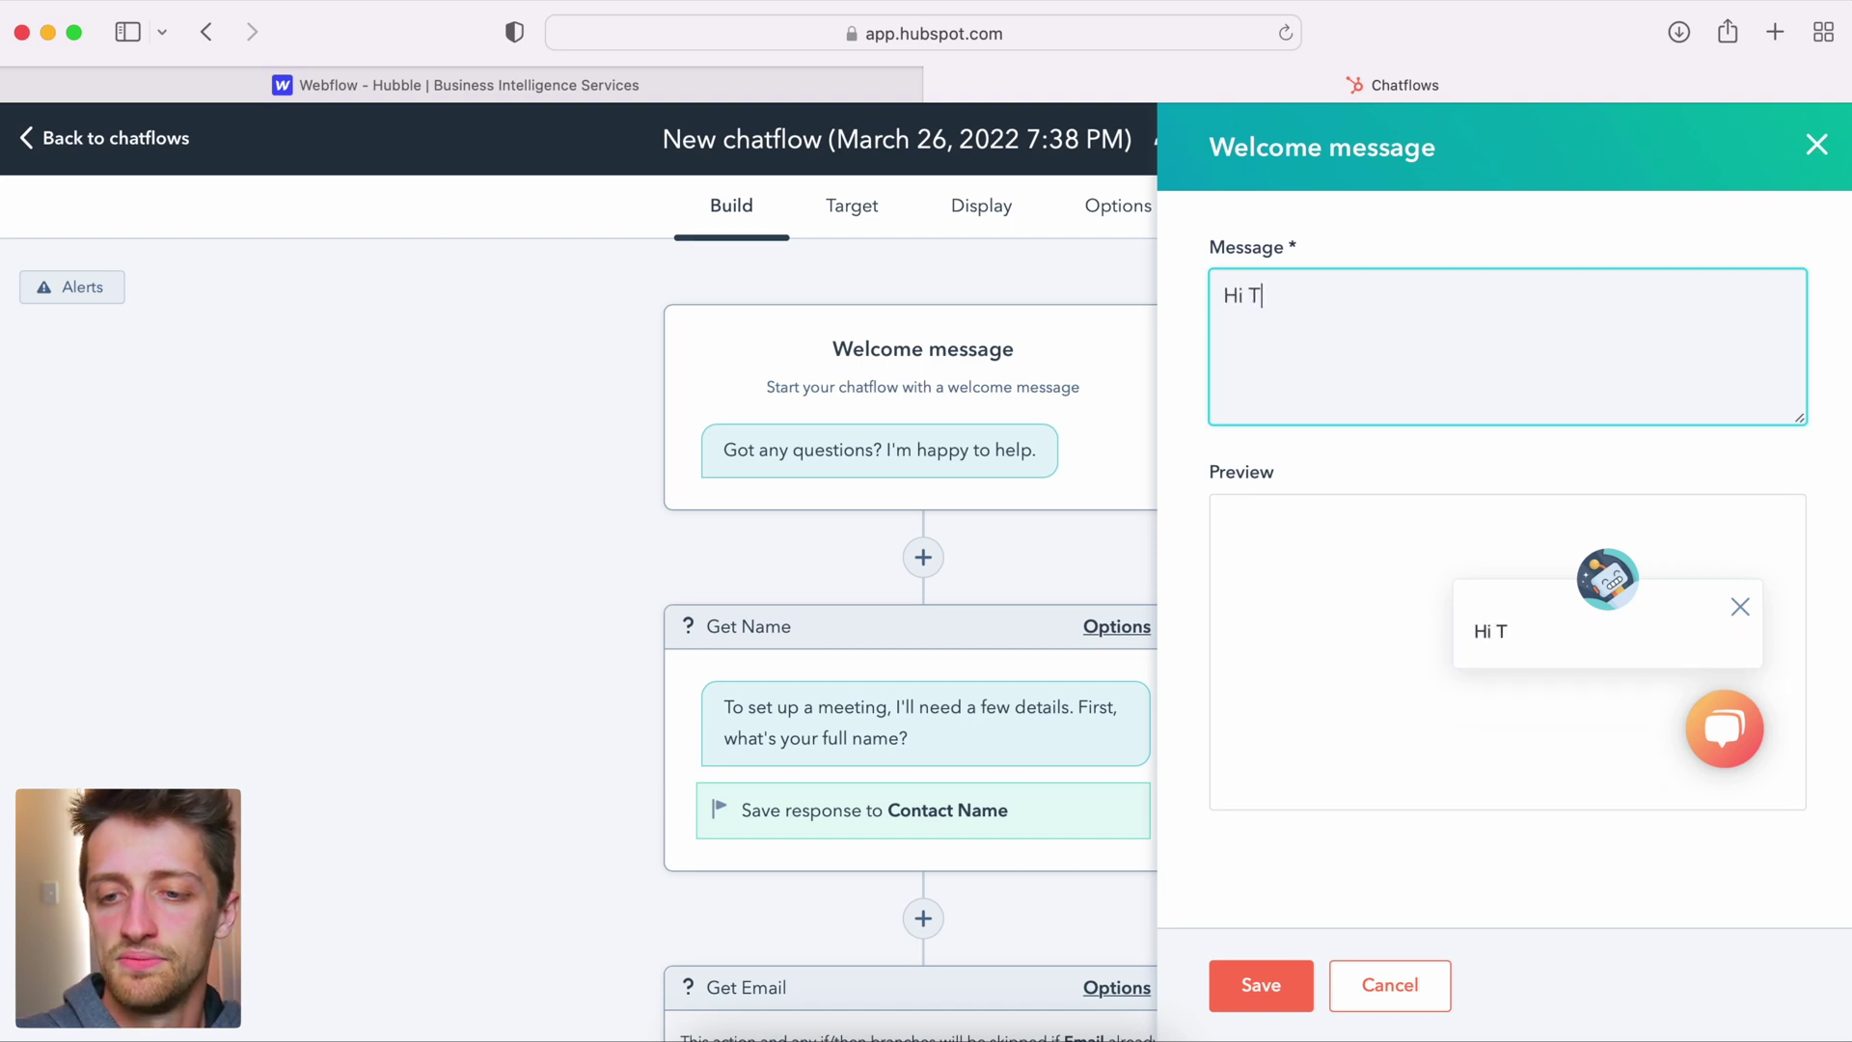
key("BackSpace")
type("there!")
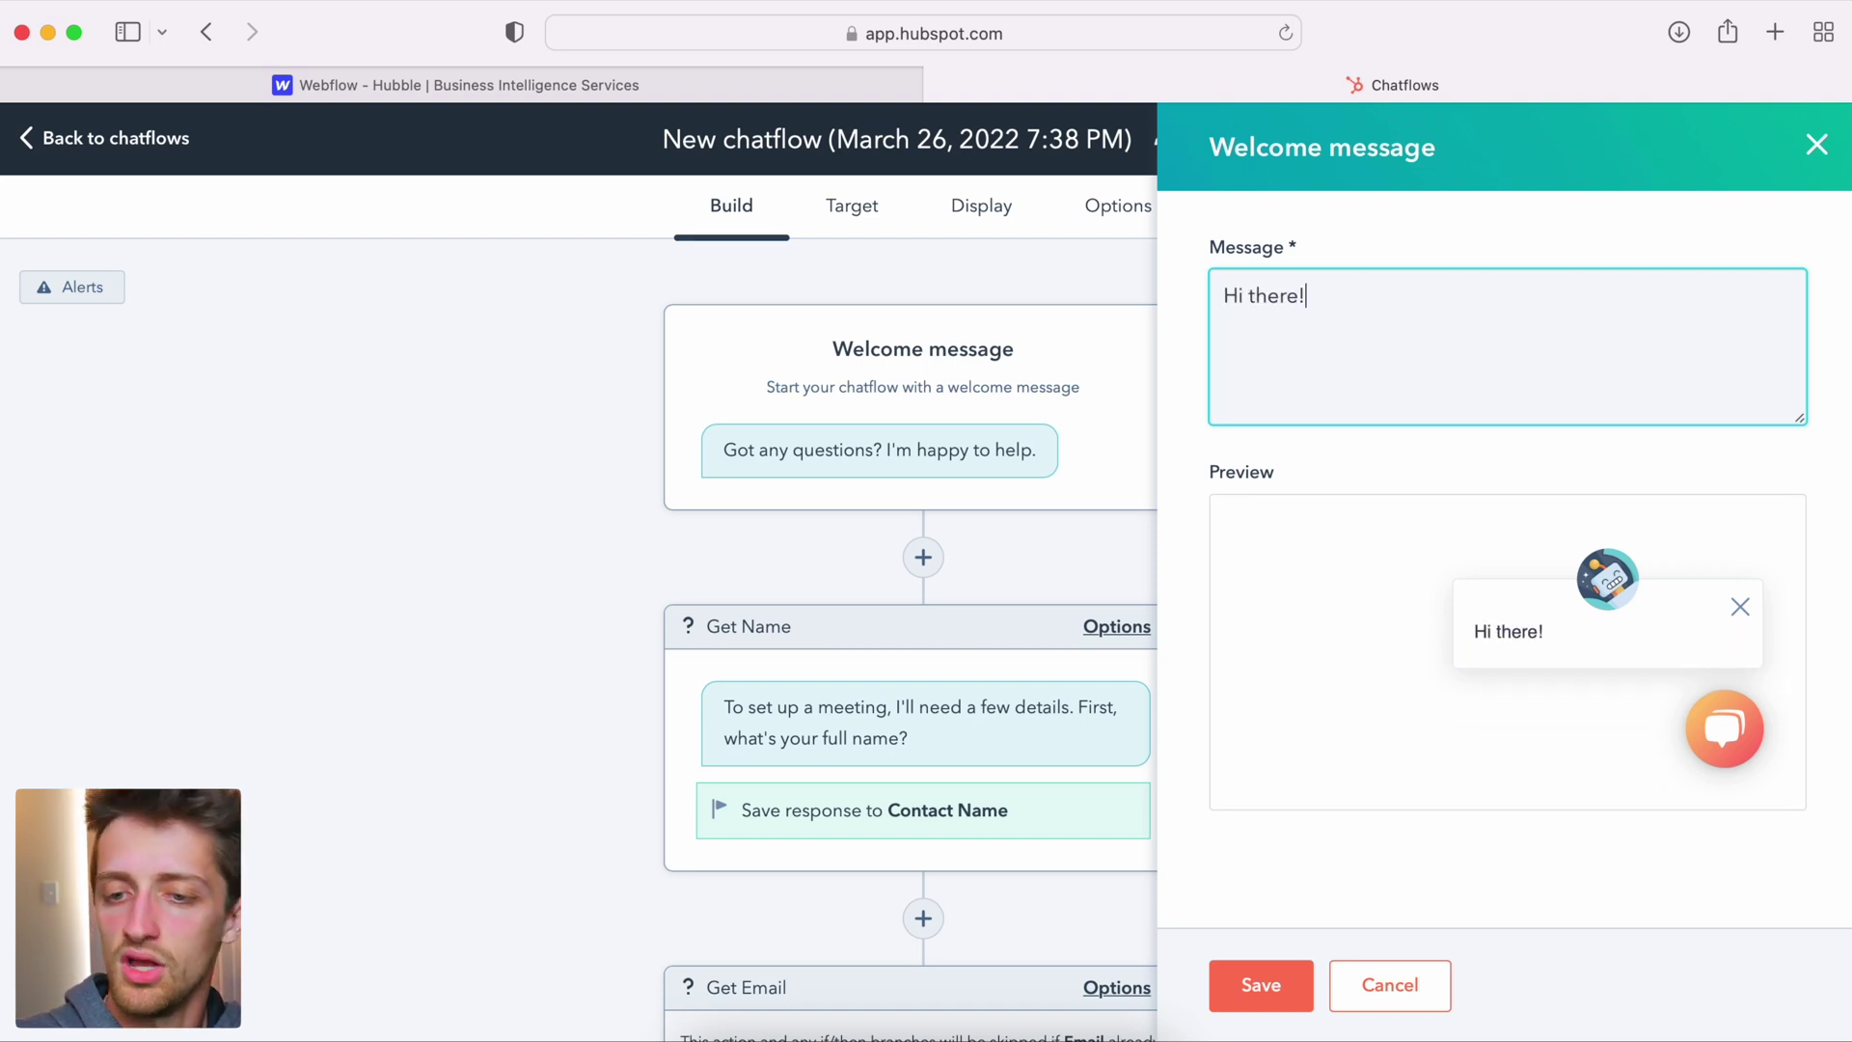
type(" Are you interest")
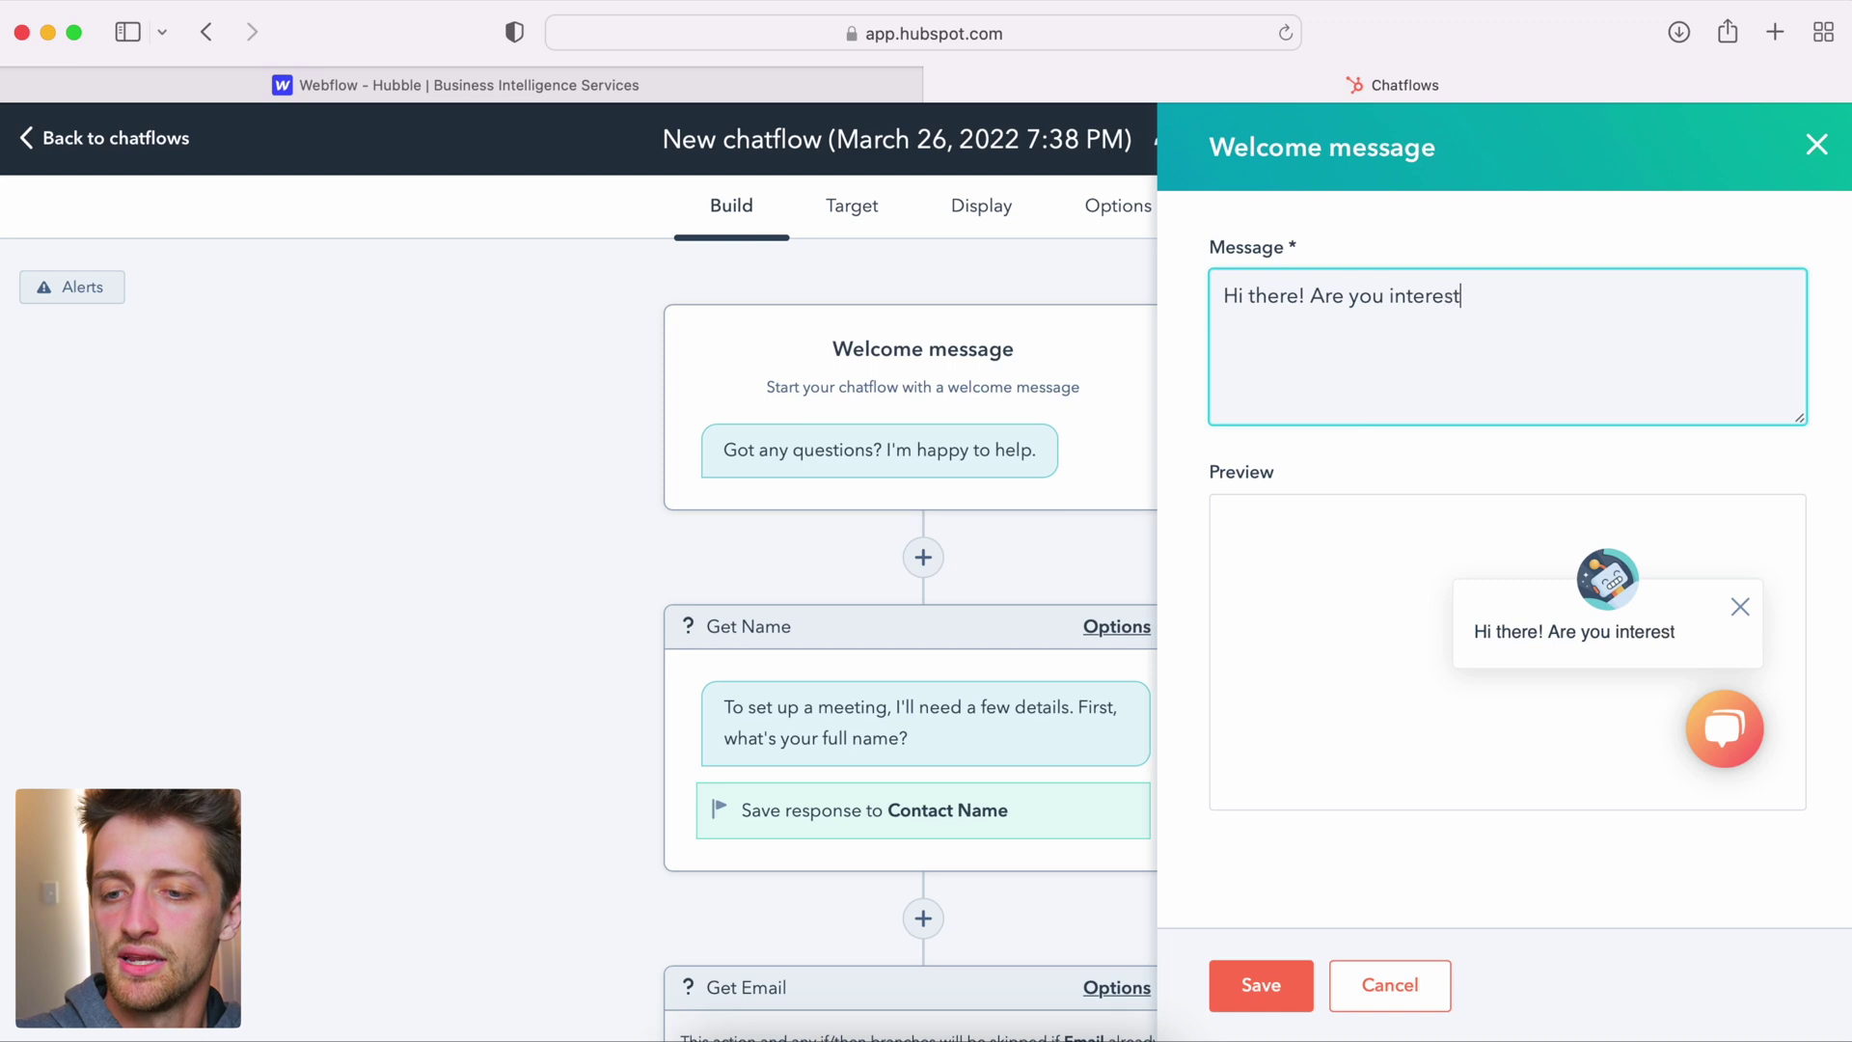
type("ed in talkign")
key("BackSpace")
key("BackSpace")
key("BackSpace")
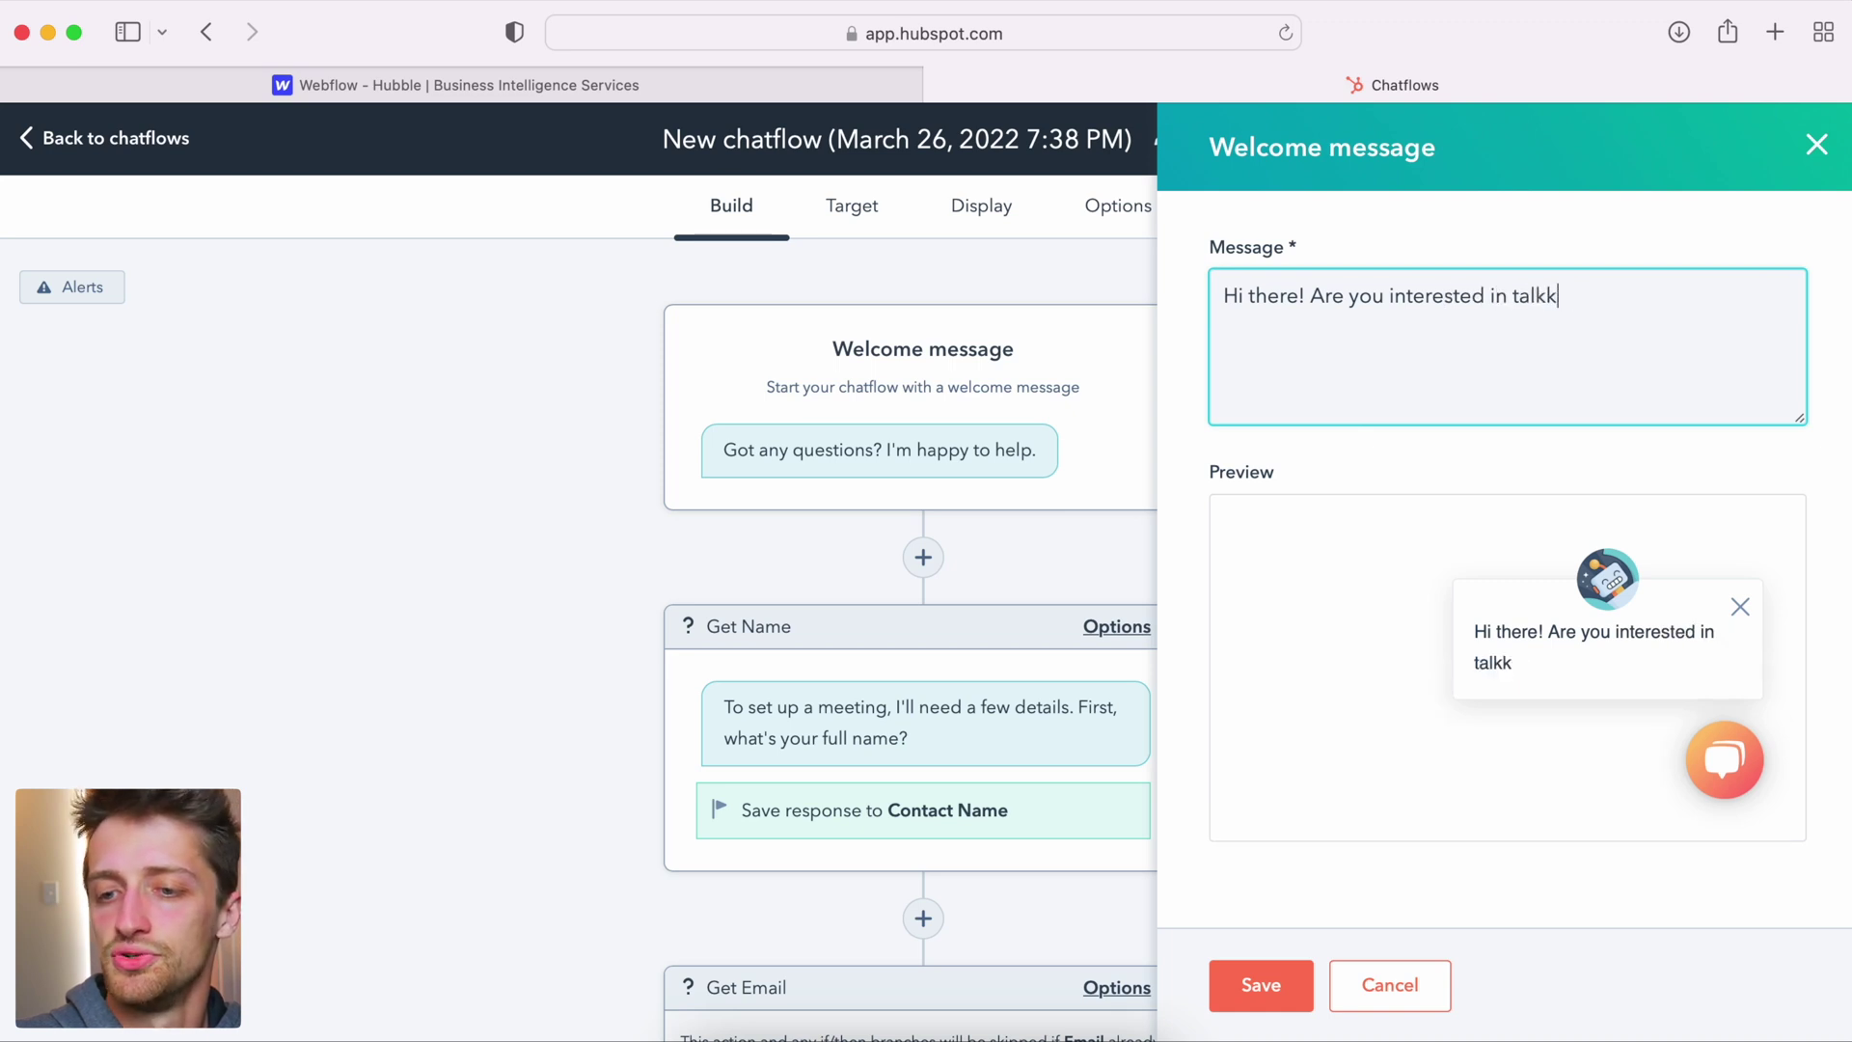
type("ing to a membe")
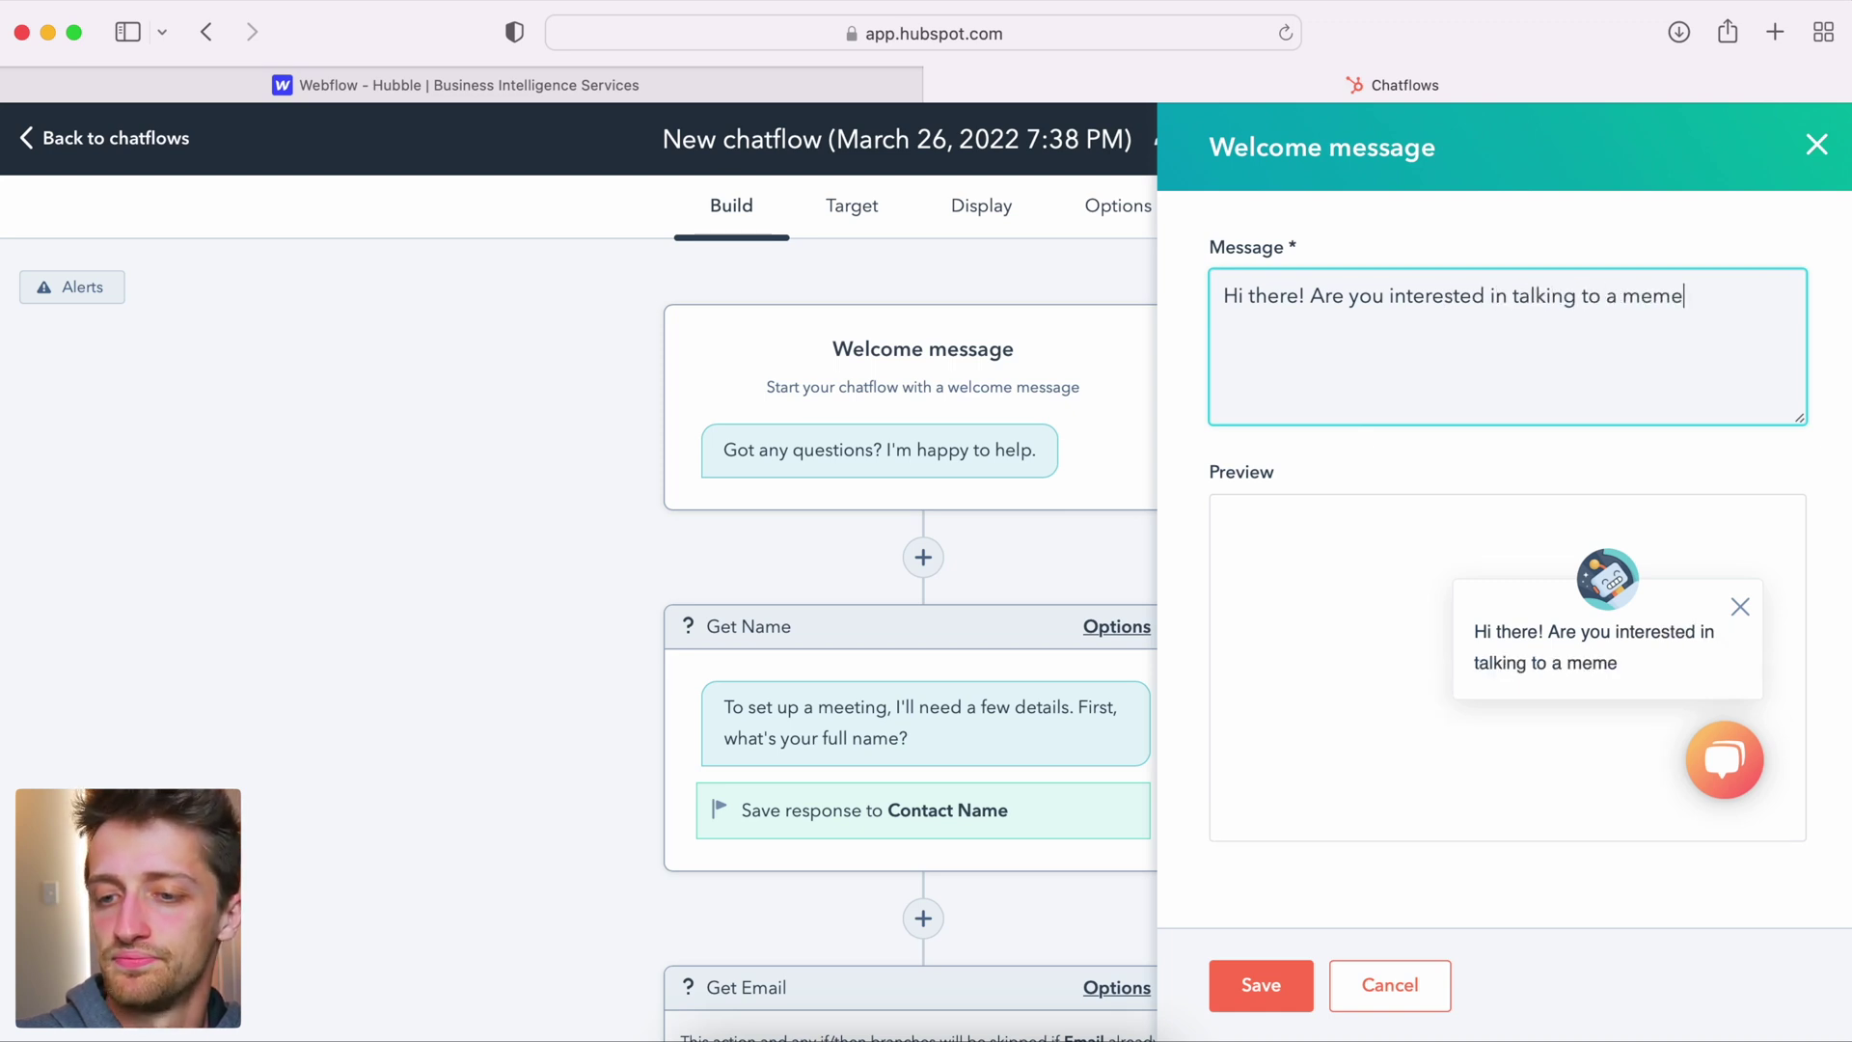
key("BackSpace")
type("ber of our team?")
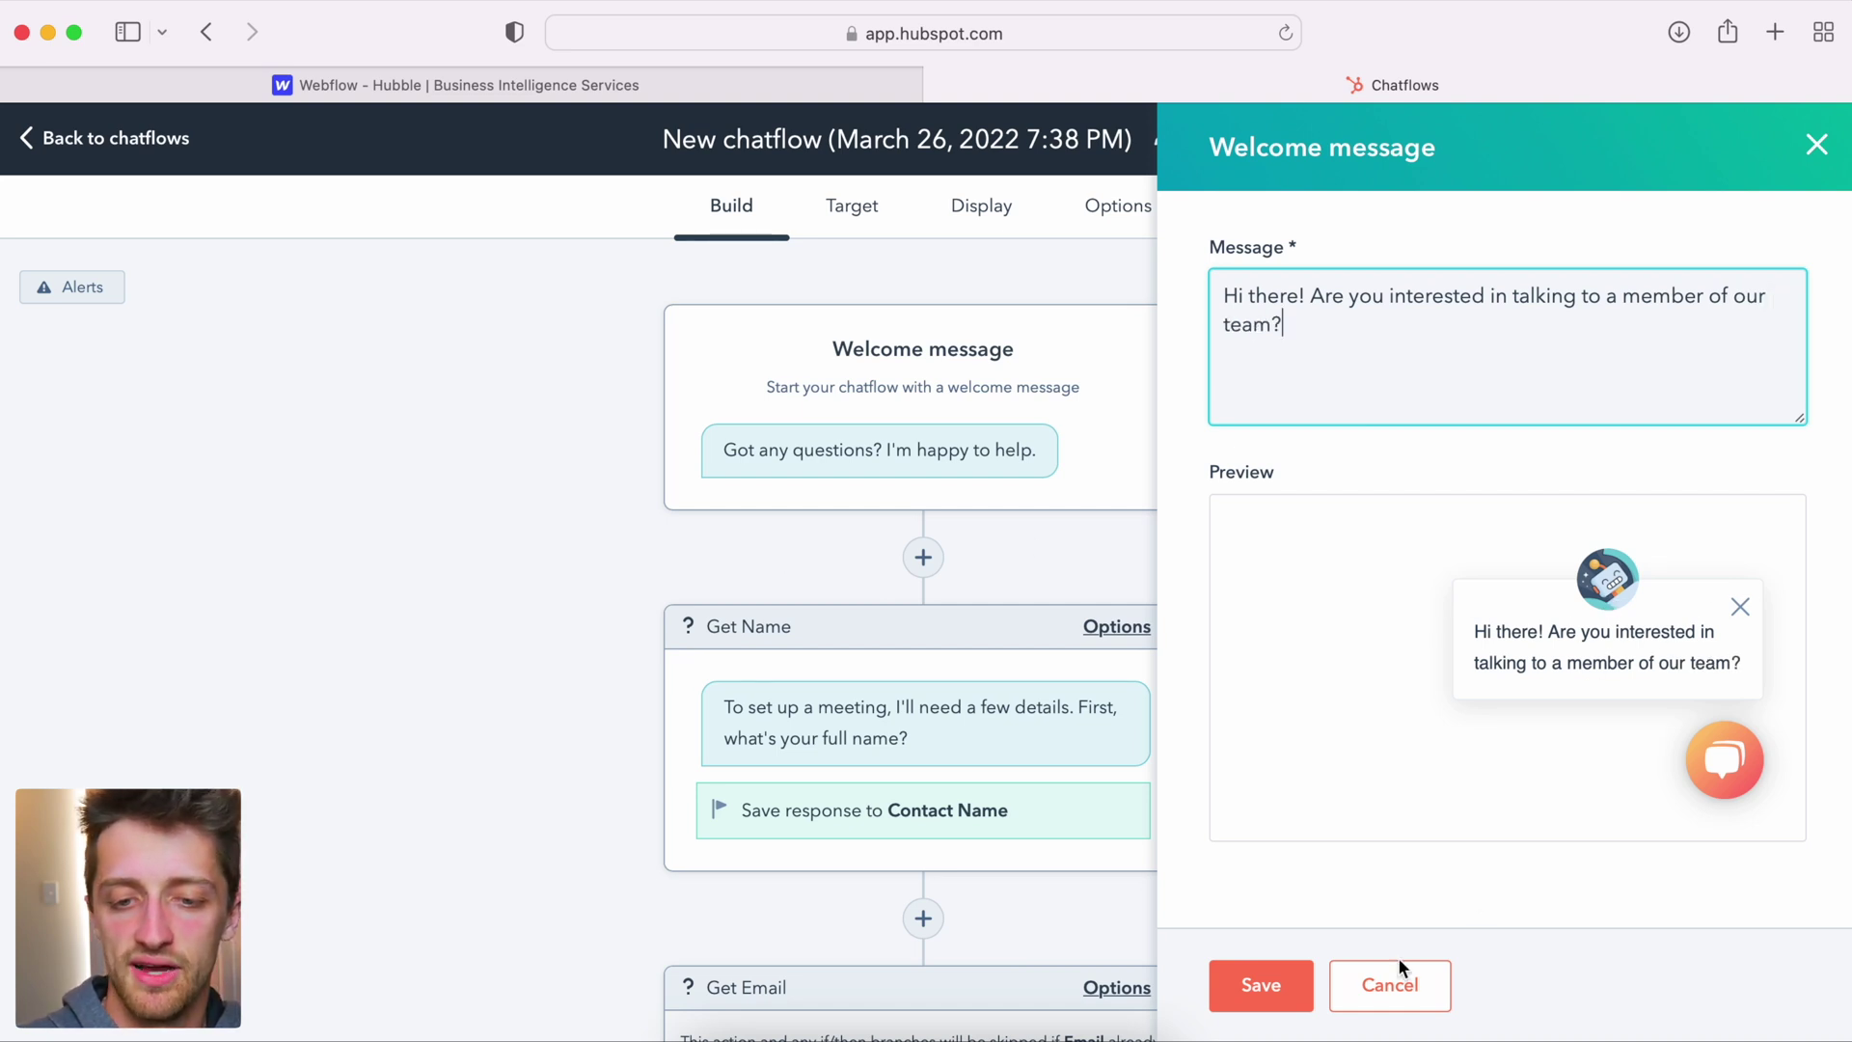
left_click(1285, 988)
scroll(1045, 628, "down", 2)
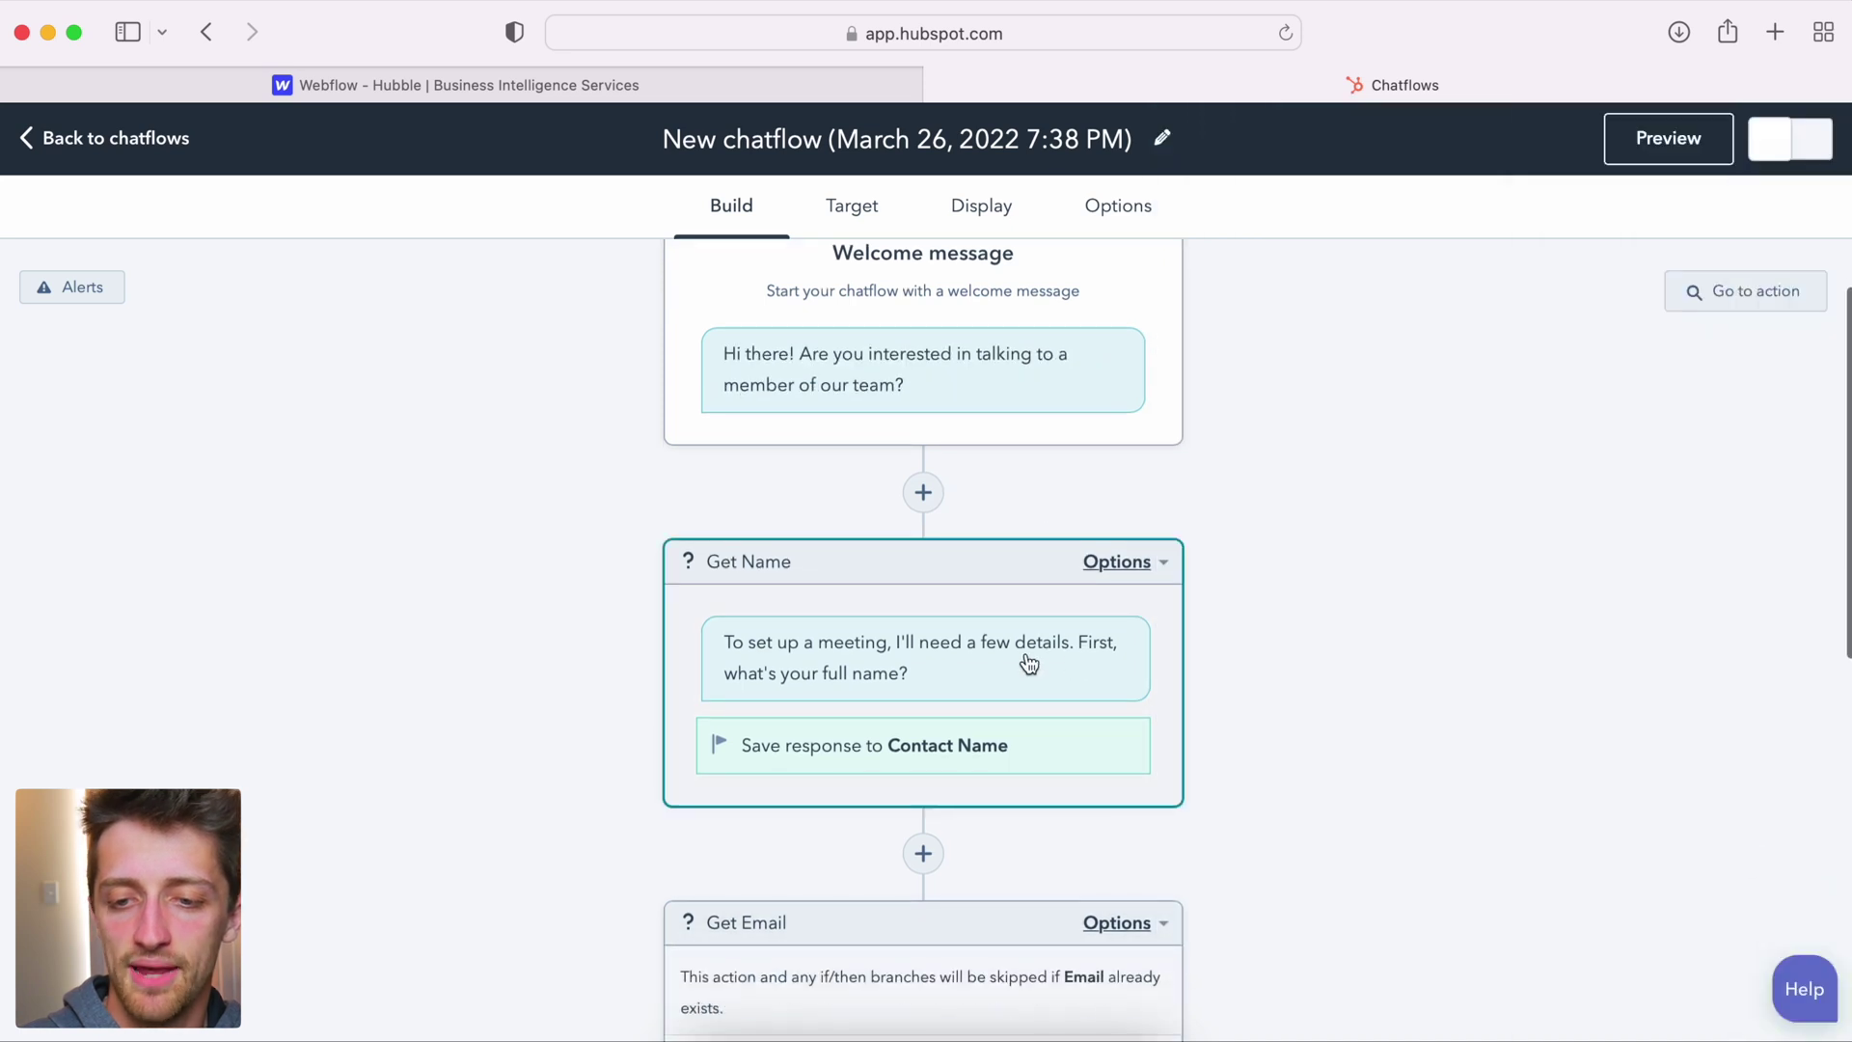
Step: Replace the Get Name message with 'To get started, please type your name below!' and save it
scroll(1025, 653, "down", 2)
left_click(1025, 653)
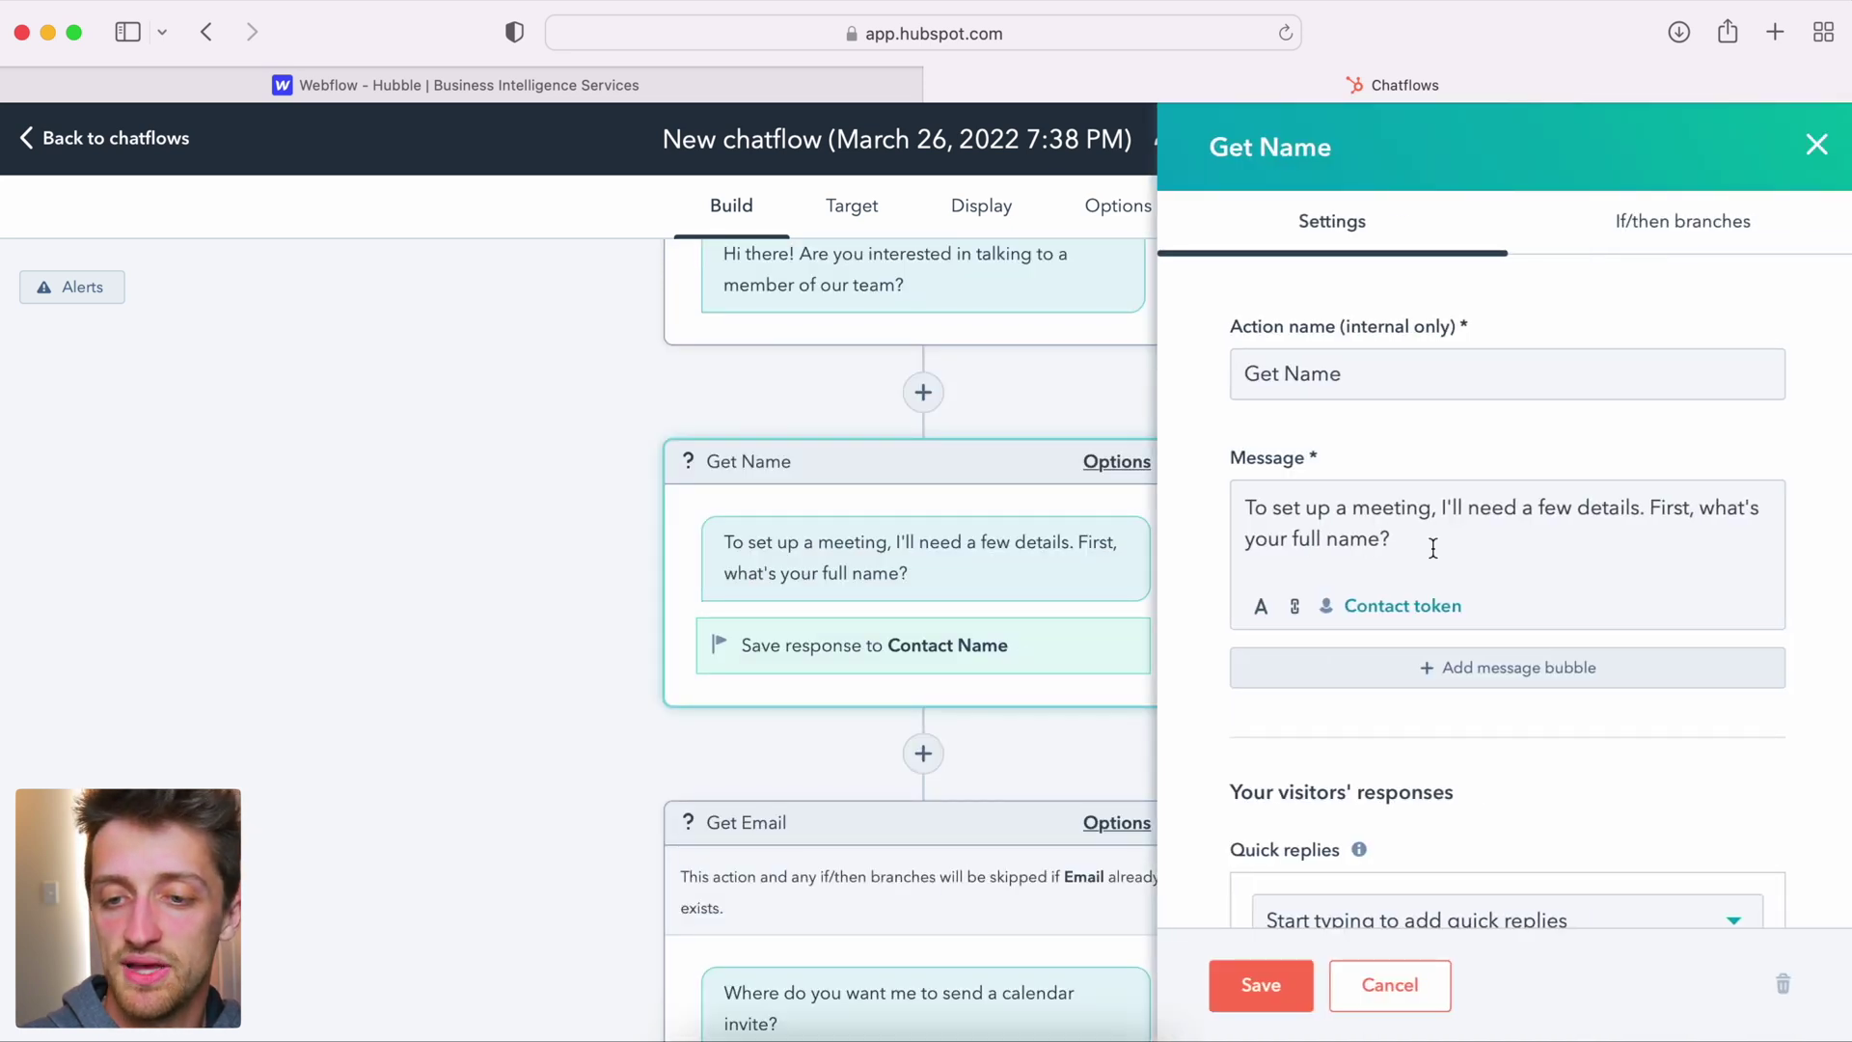
left_click_drag(1434, 548, 1232, 505)
type("To")
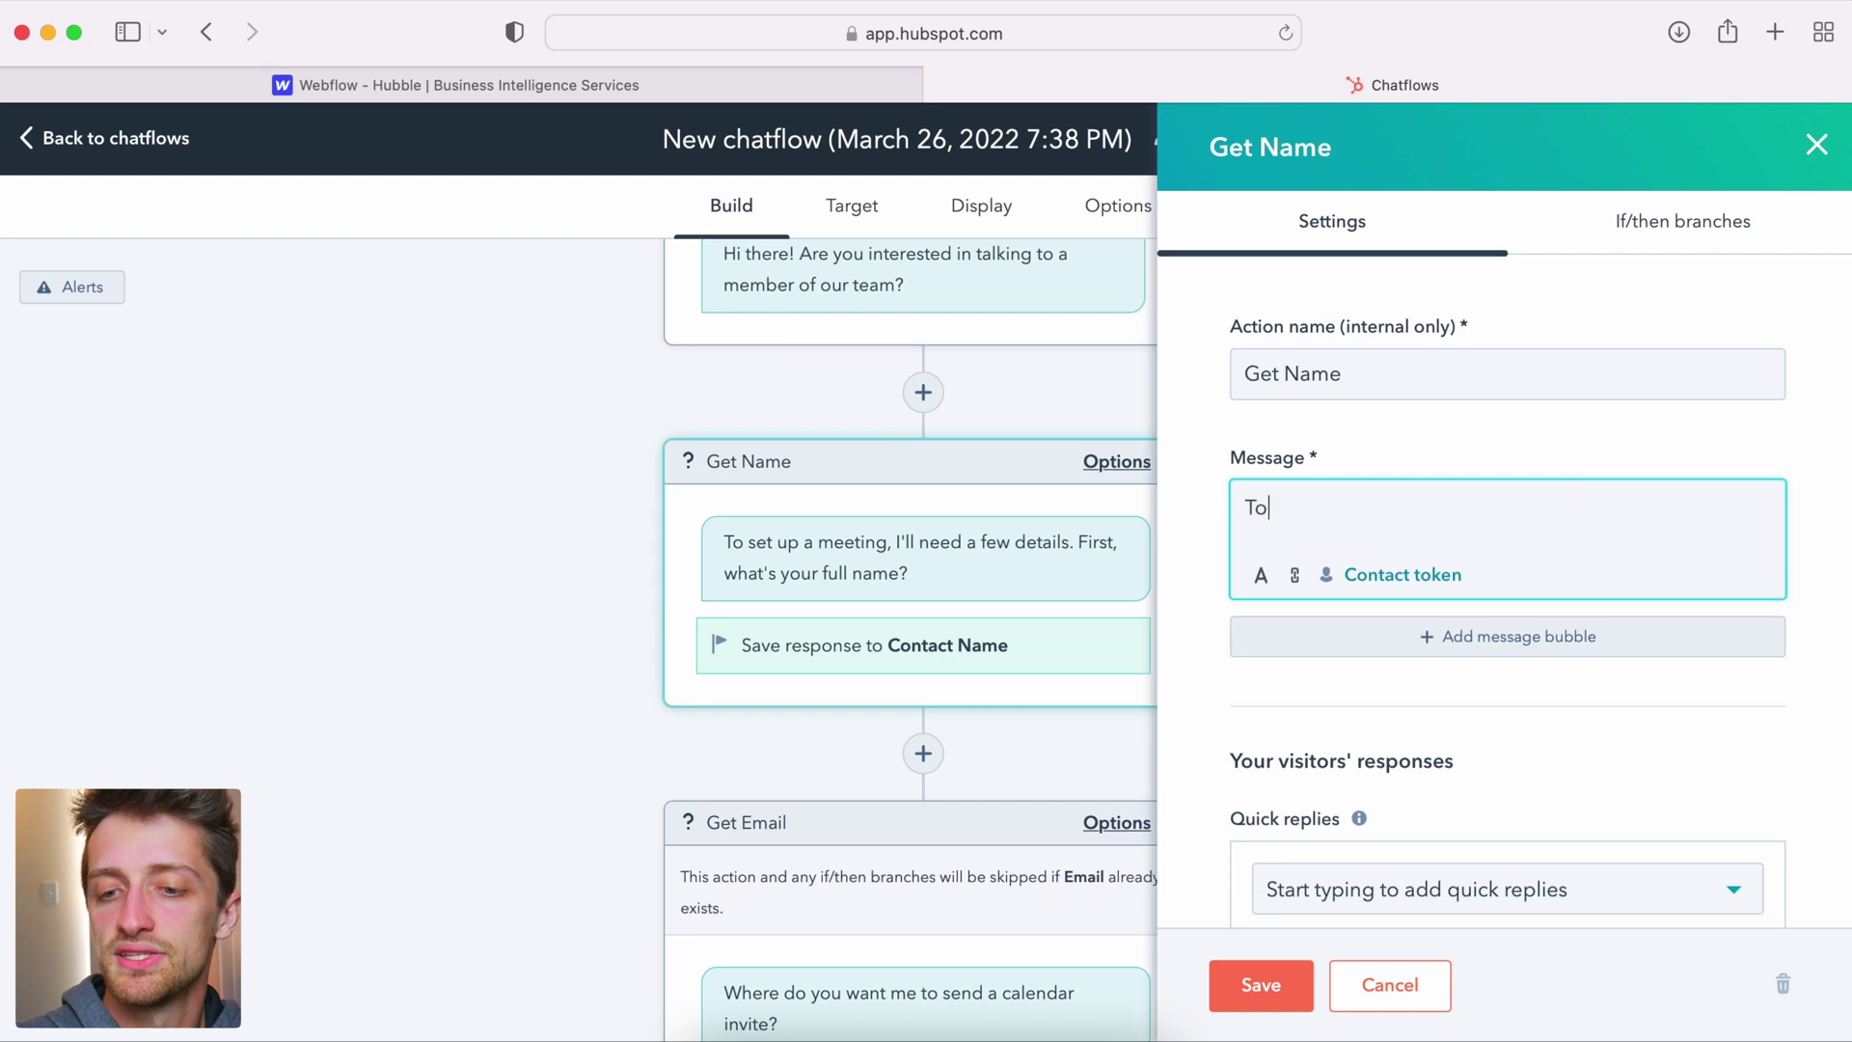
type(" get start")
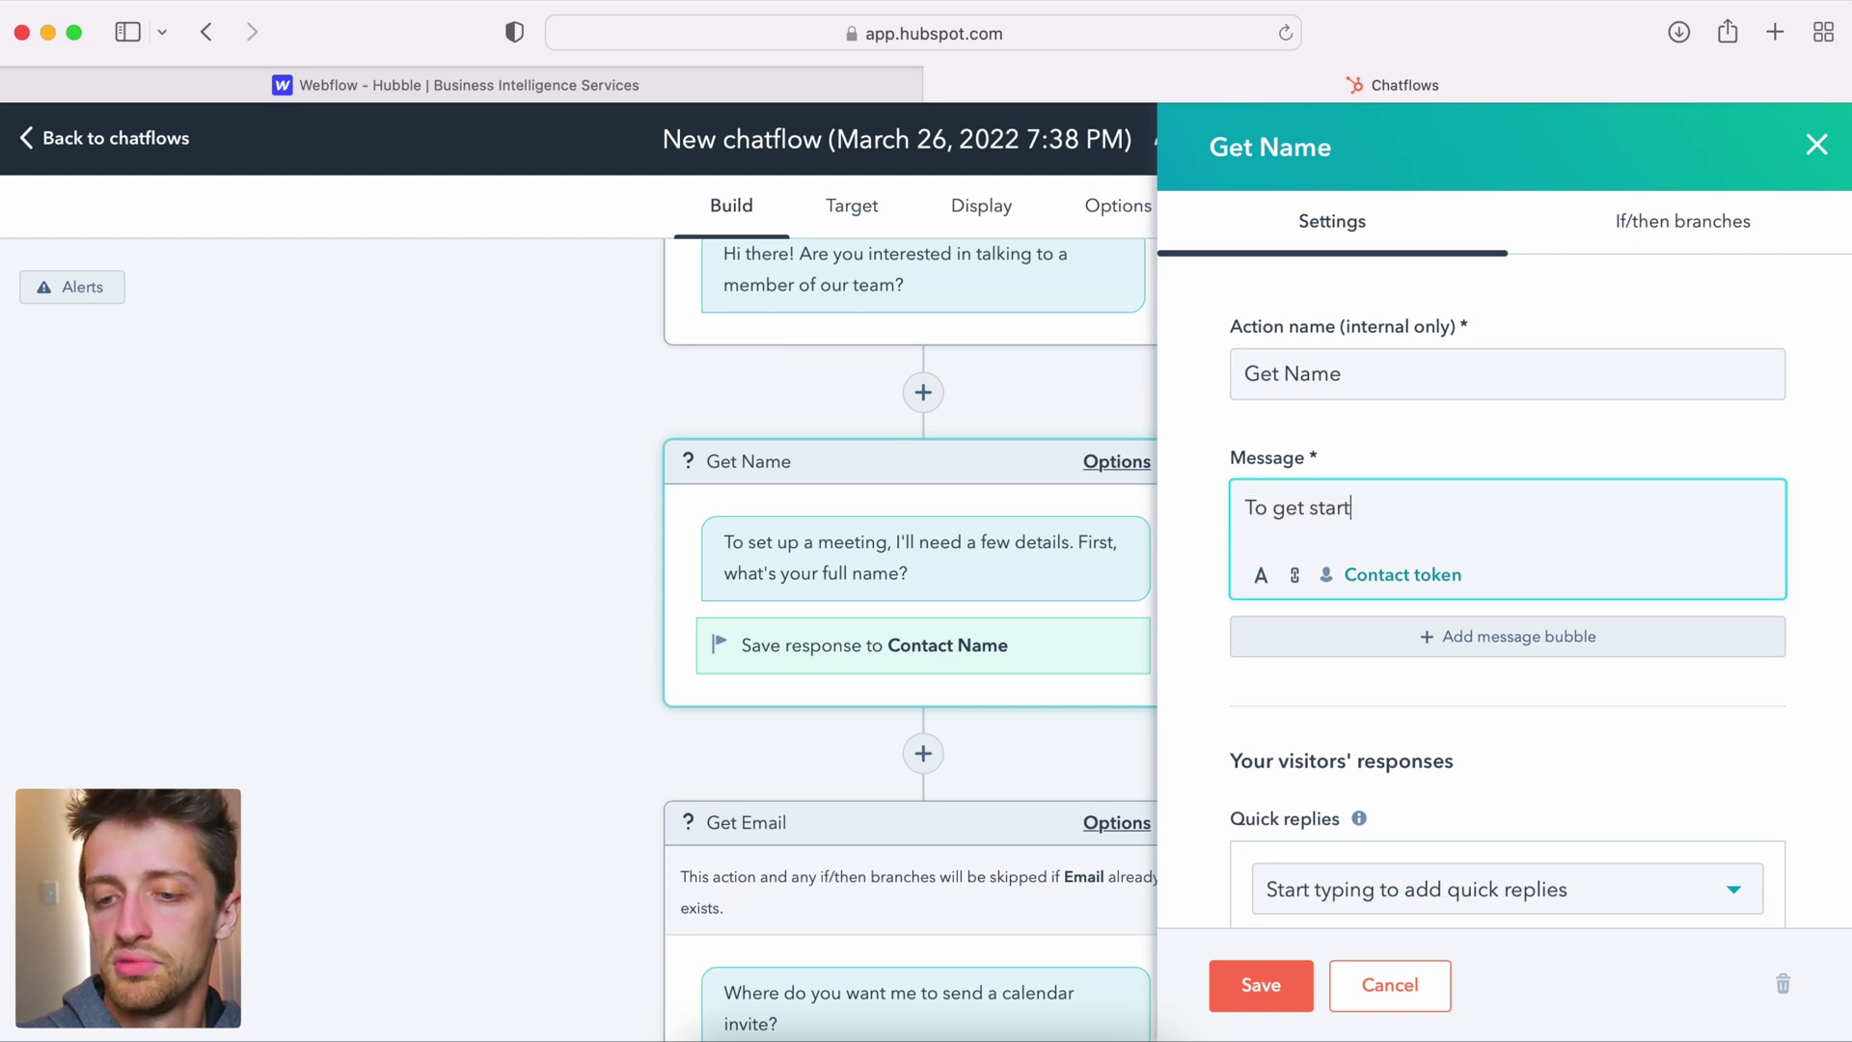
type("ed, please typ")
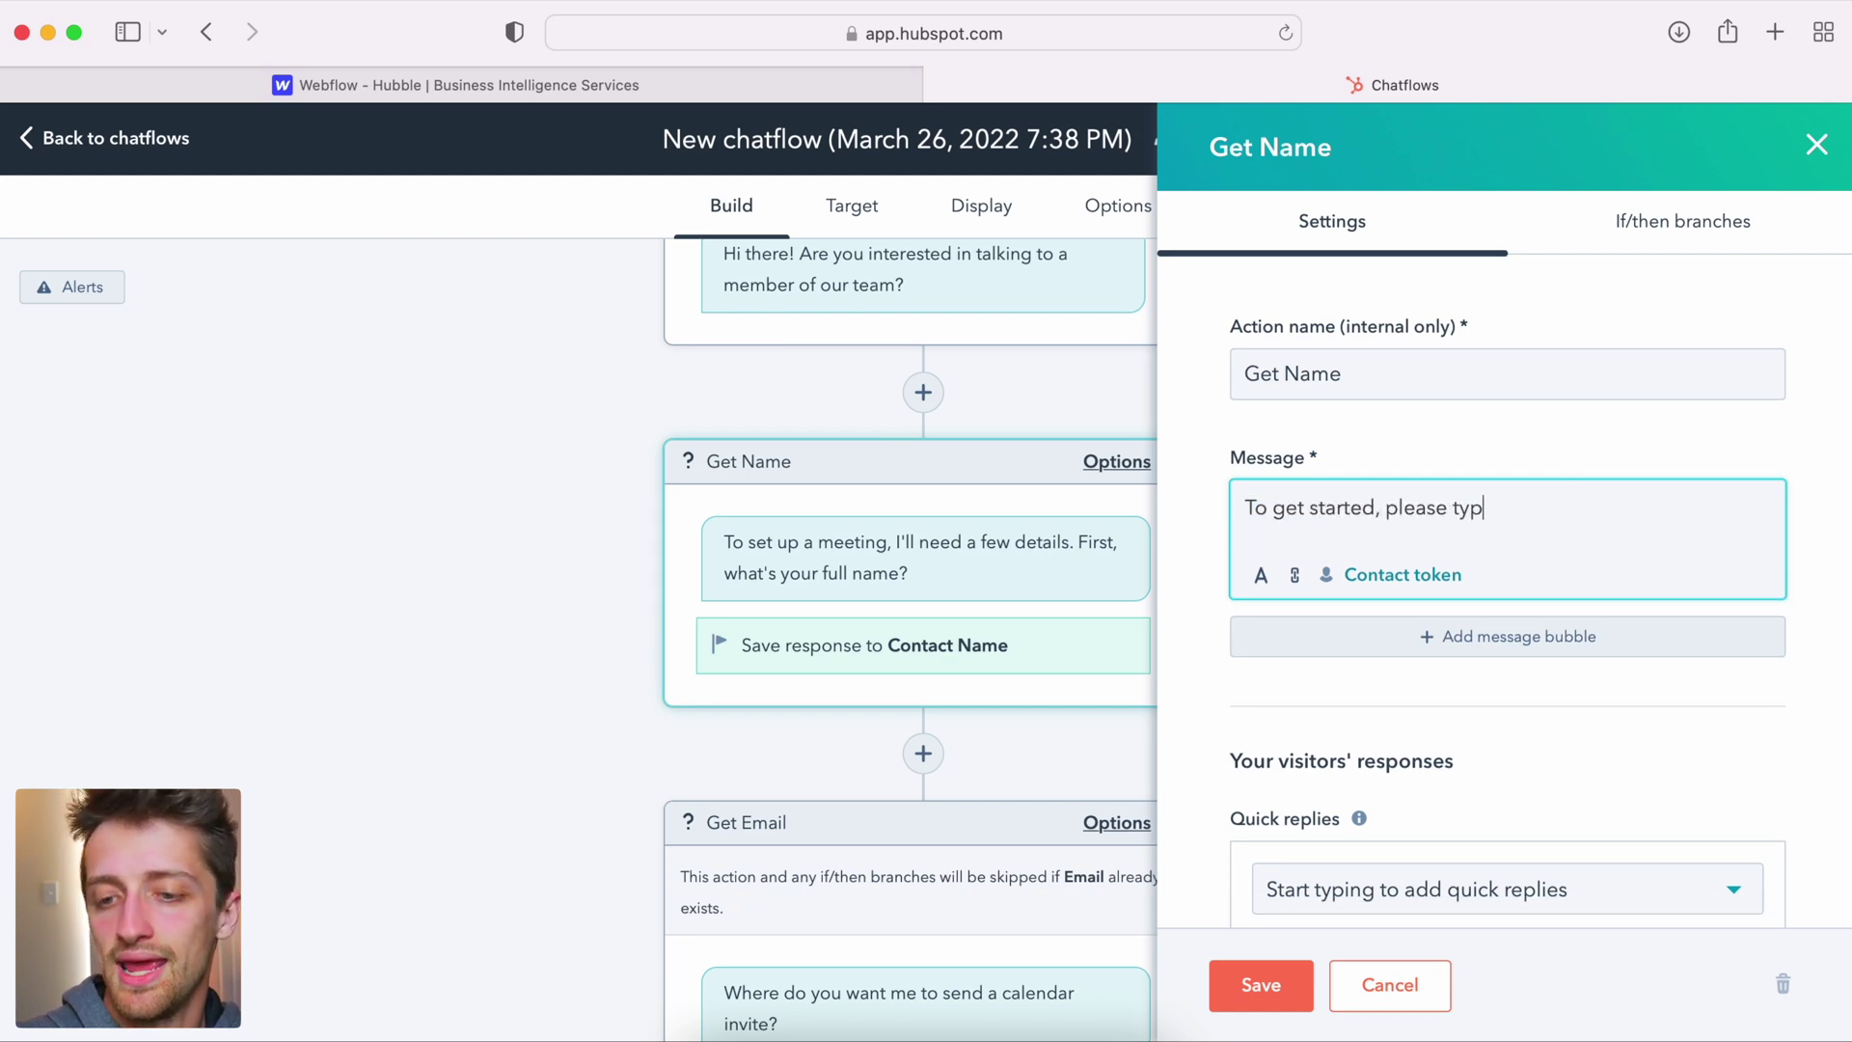
type("e your name b")
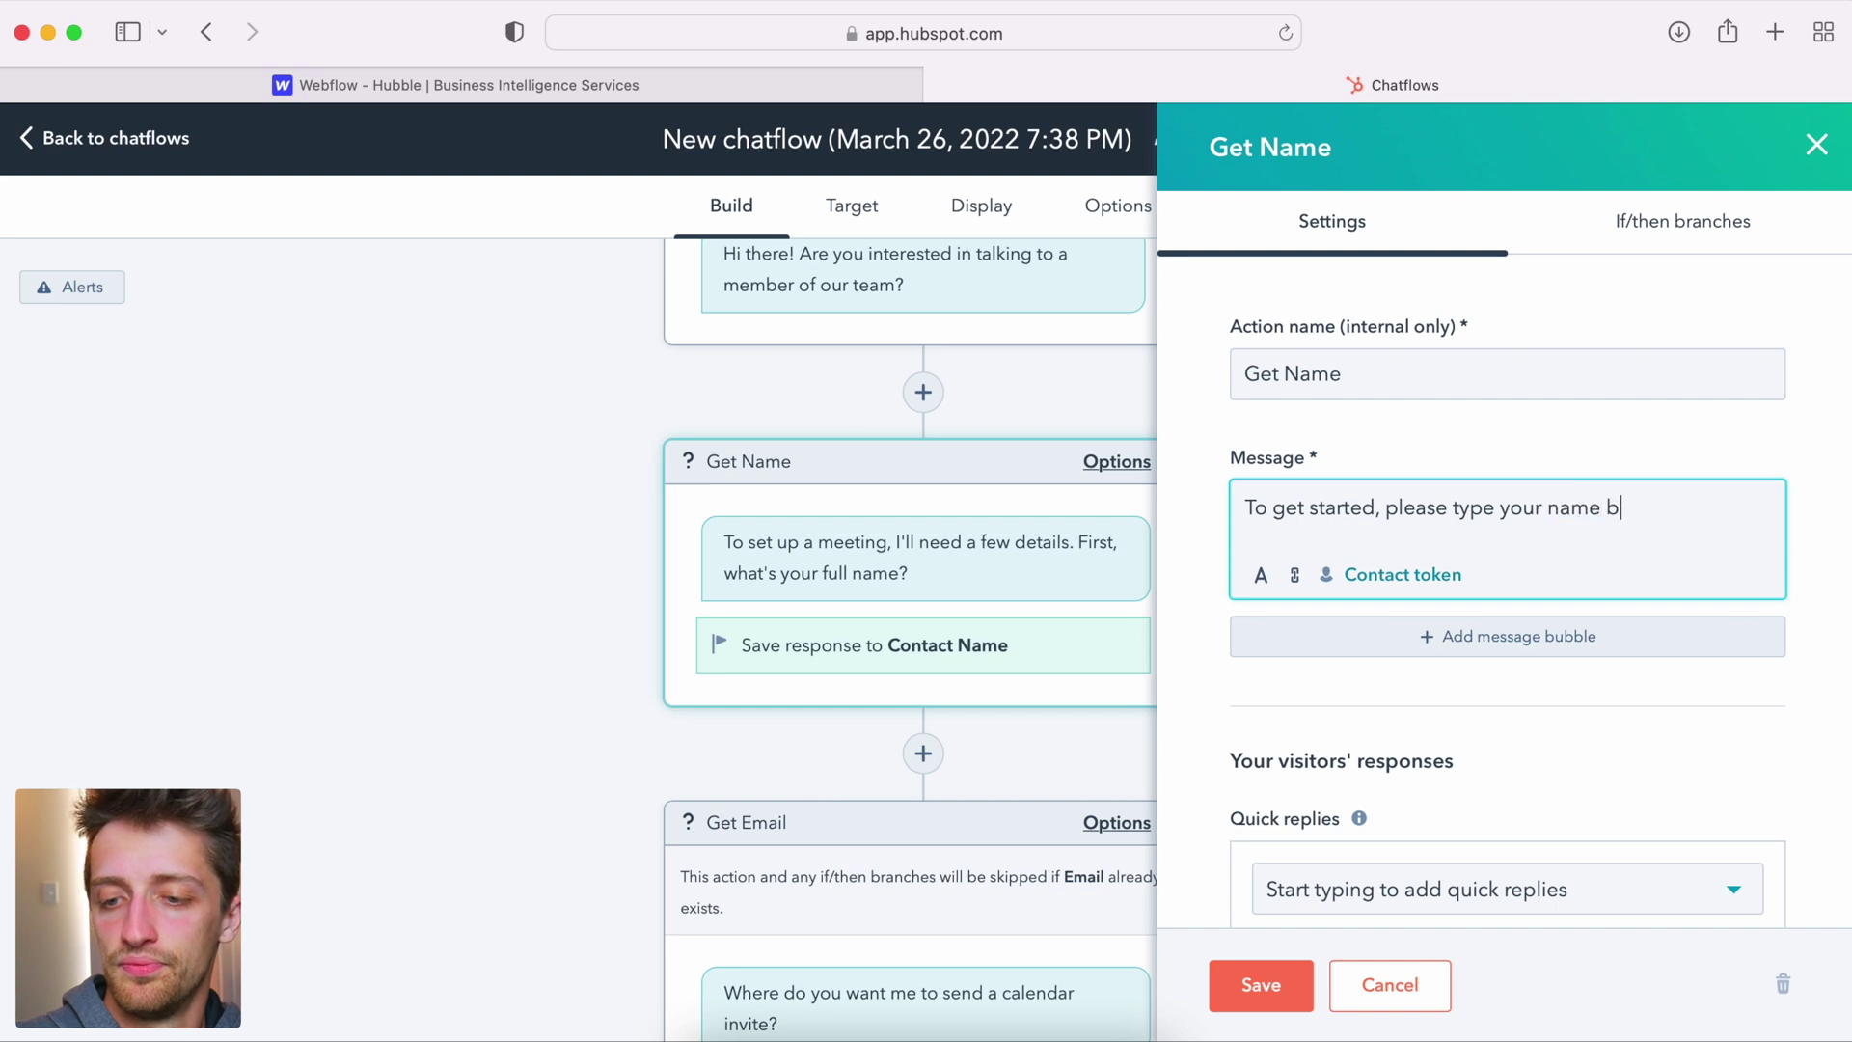
type("elow!")
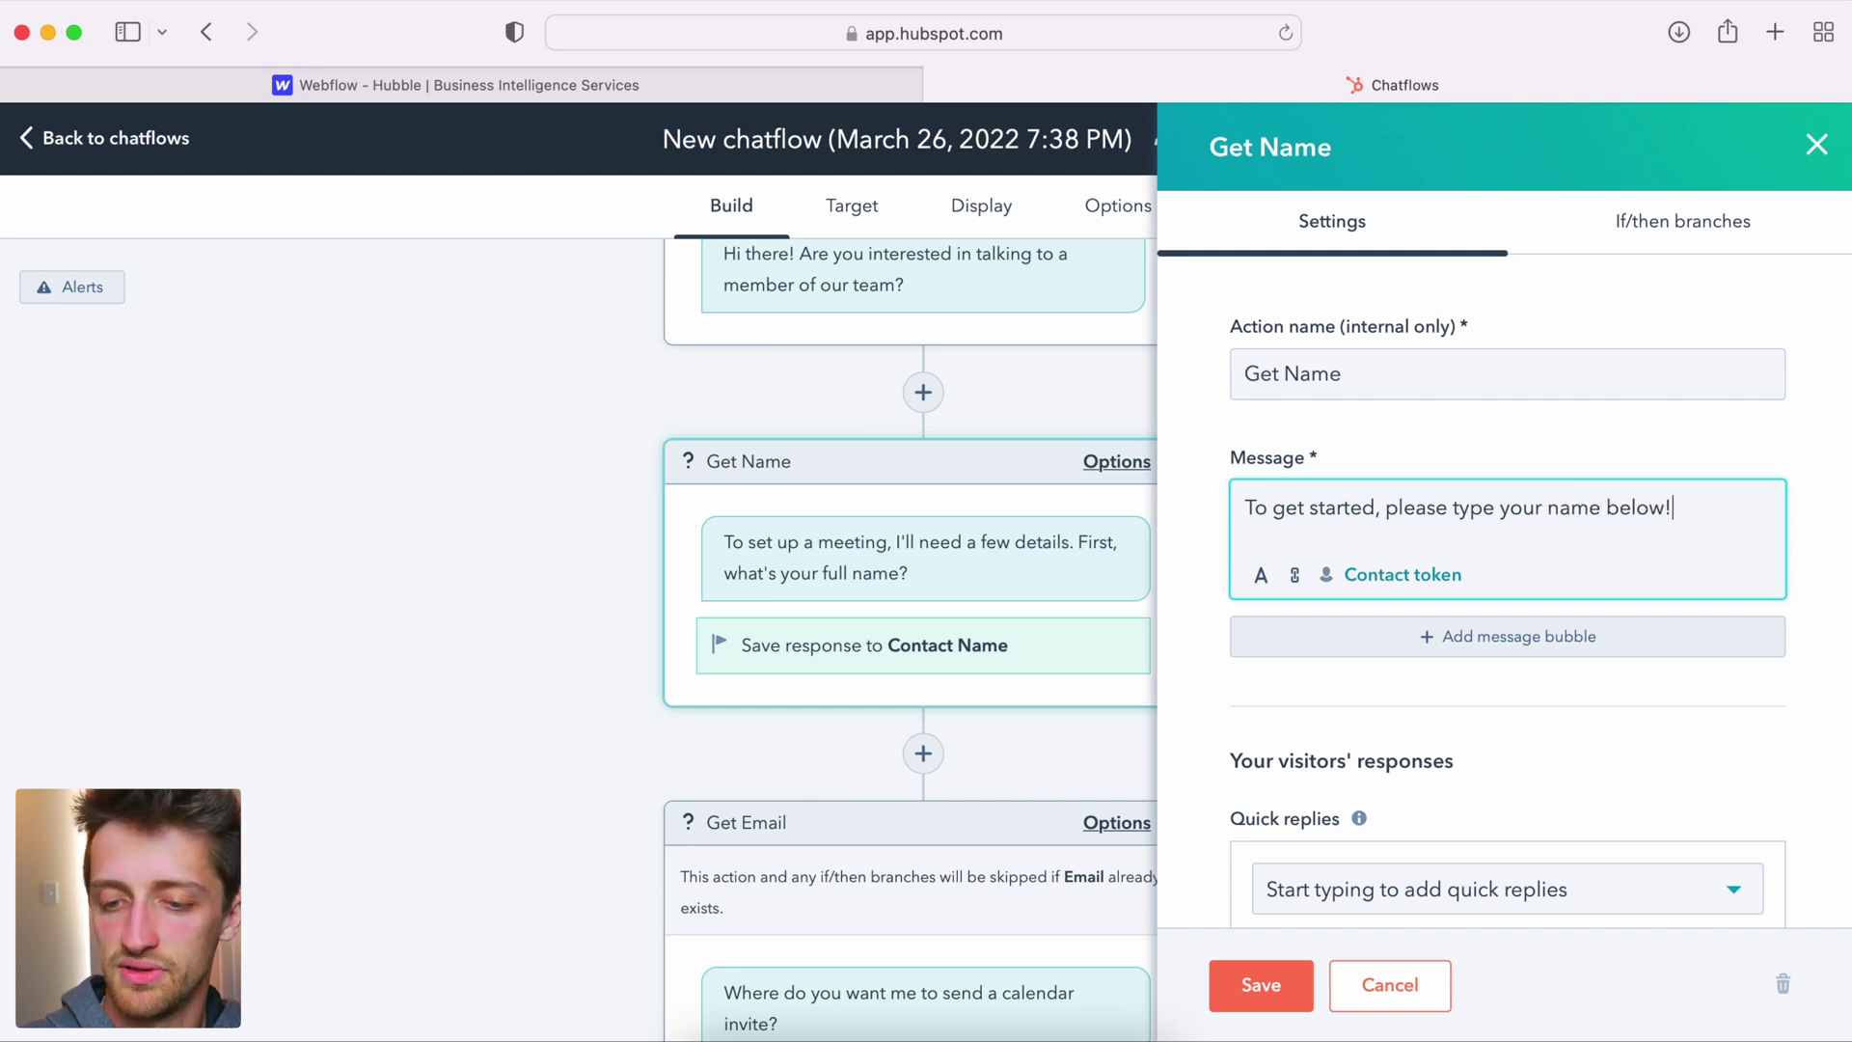
scroll(1399, 738, "down", 5)
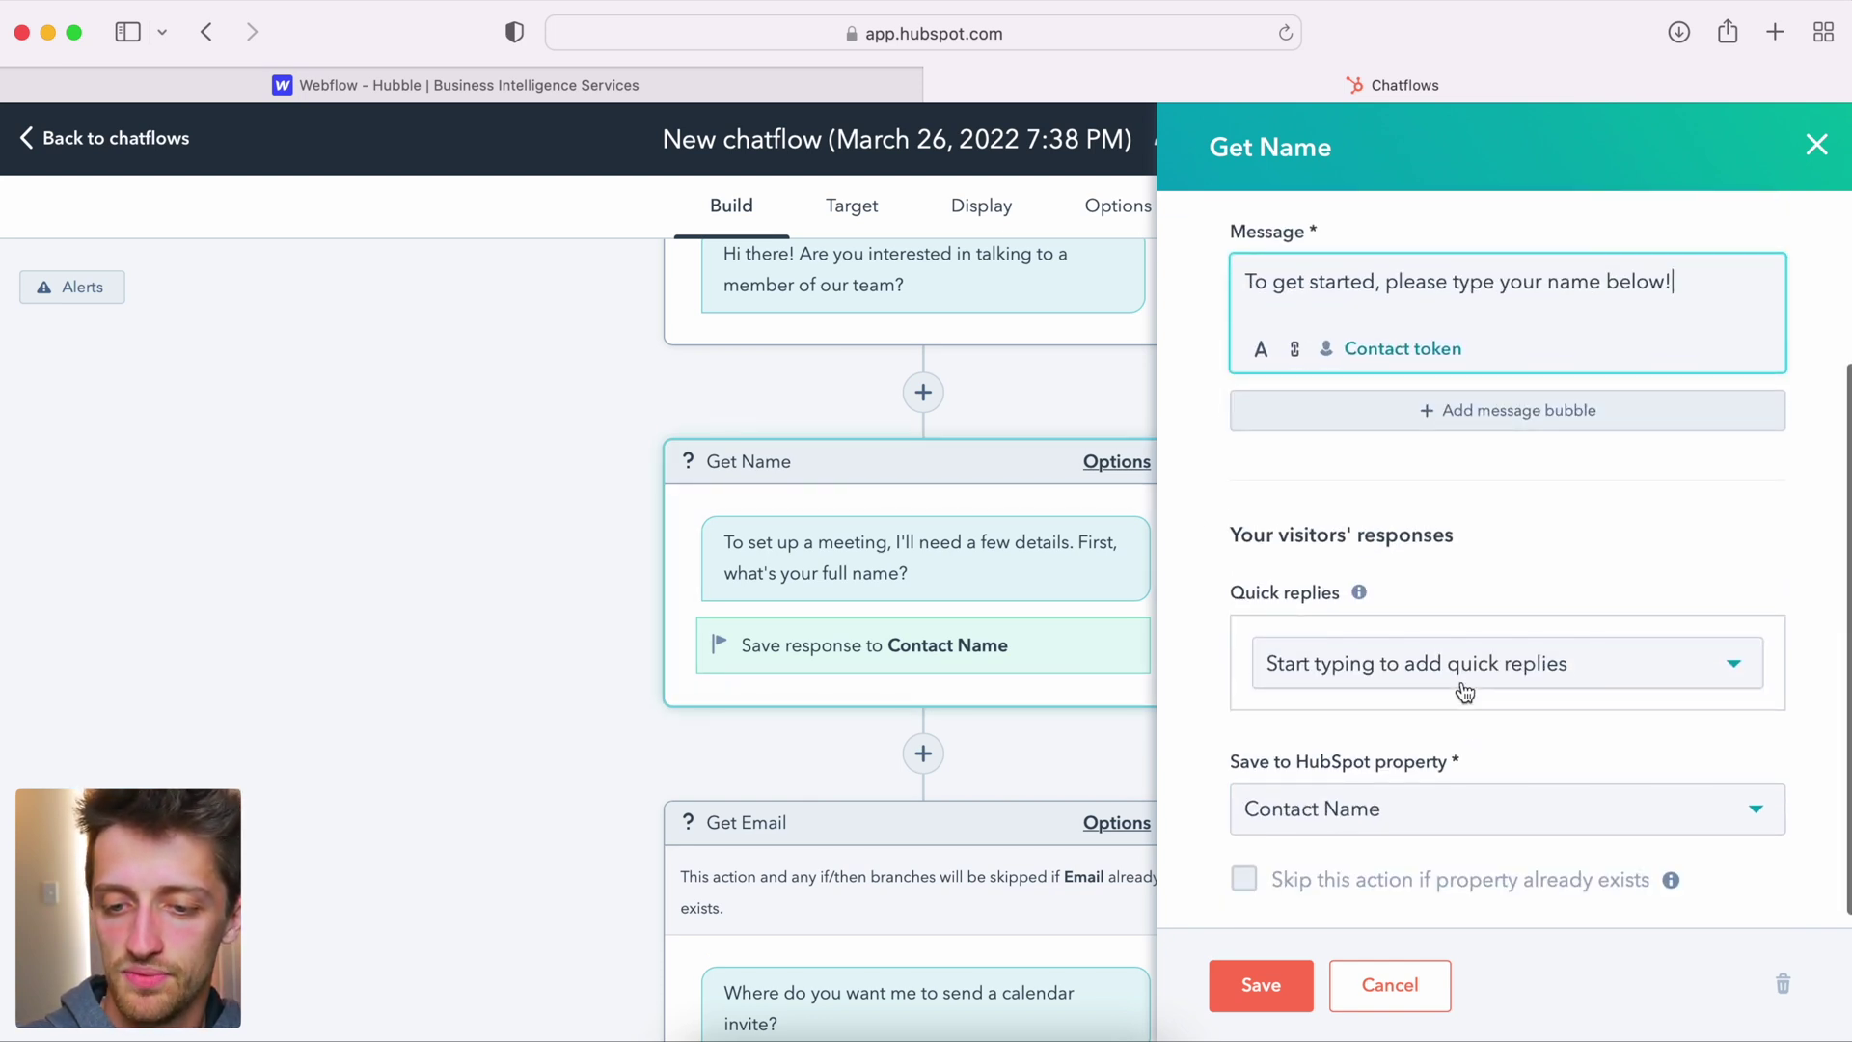
scroll(1466, 636, "up", 5)
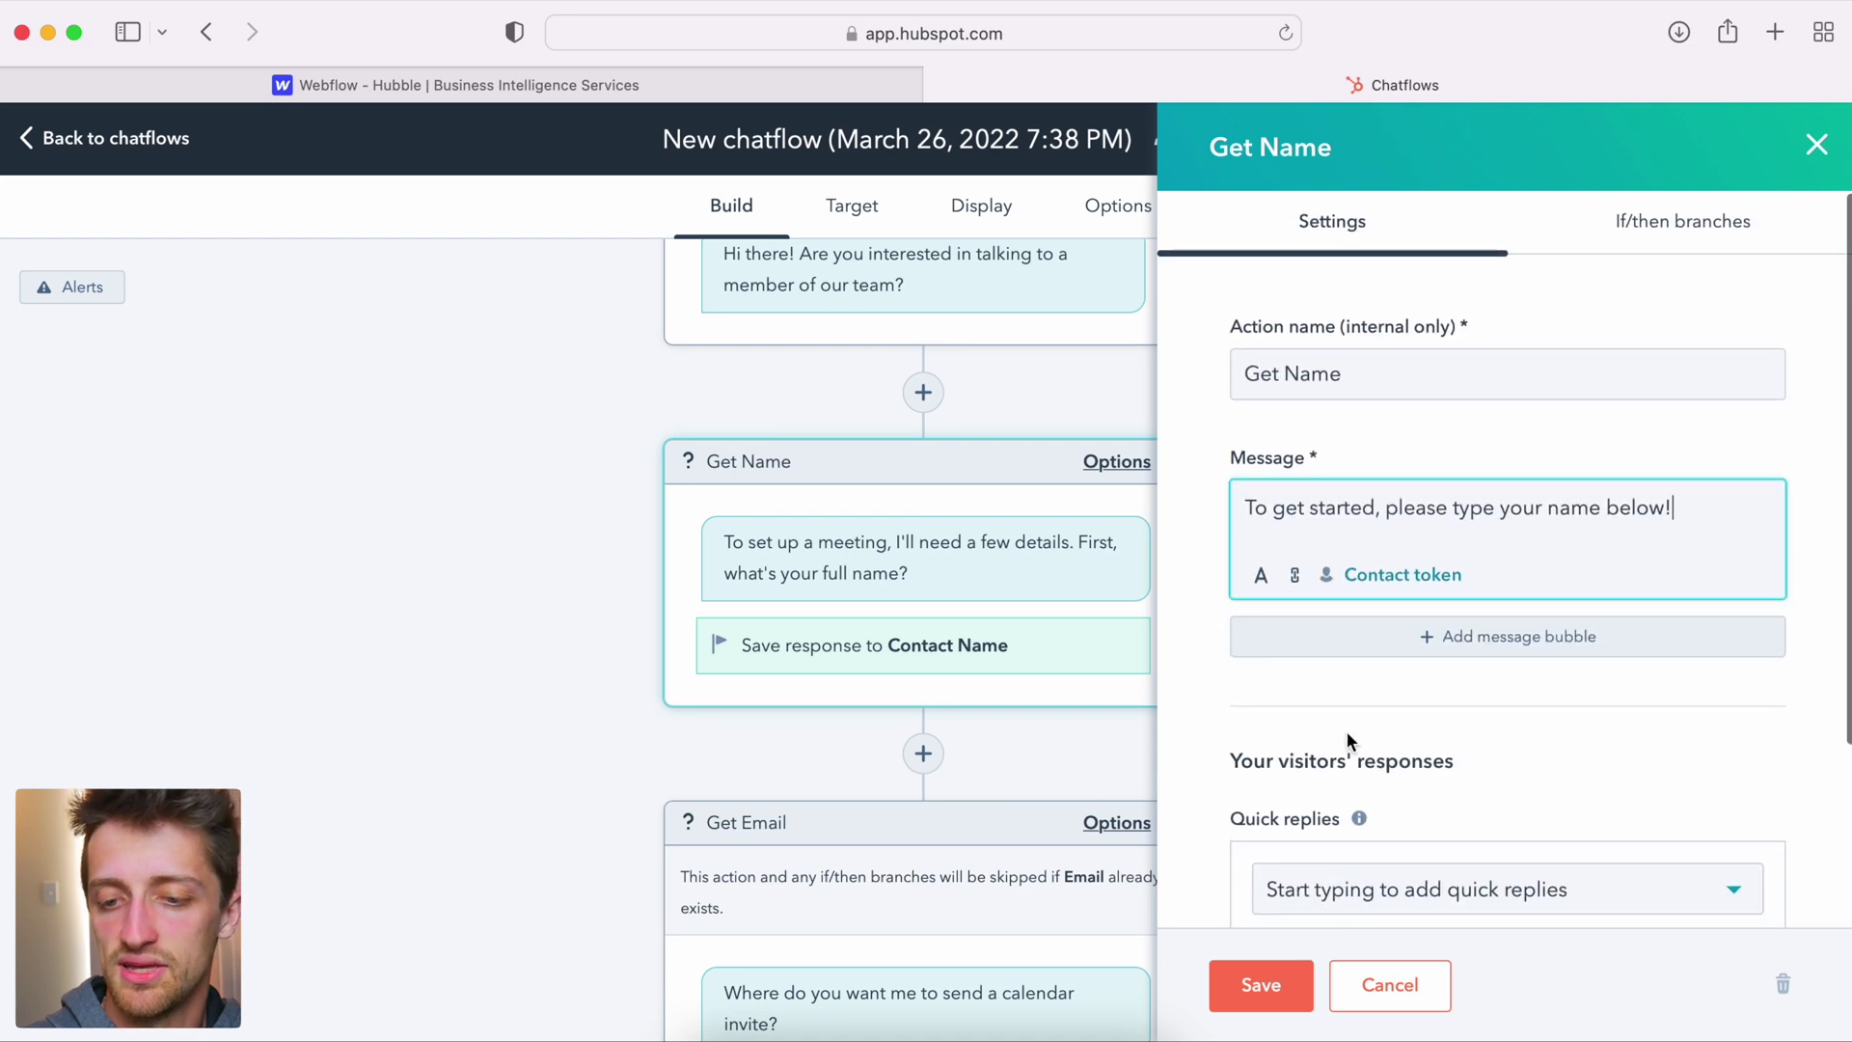
scroll(1351, 738, "down", 5)
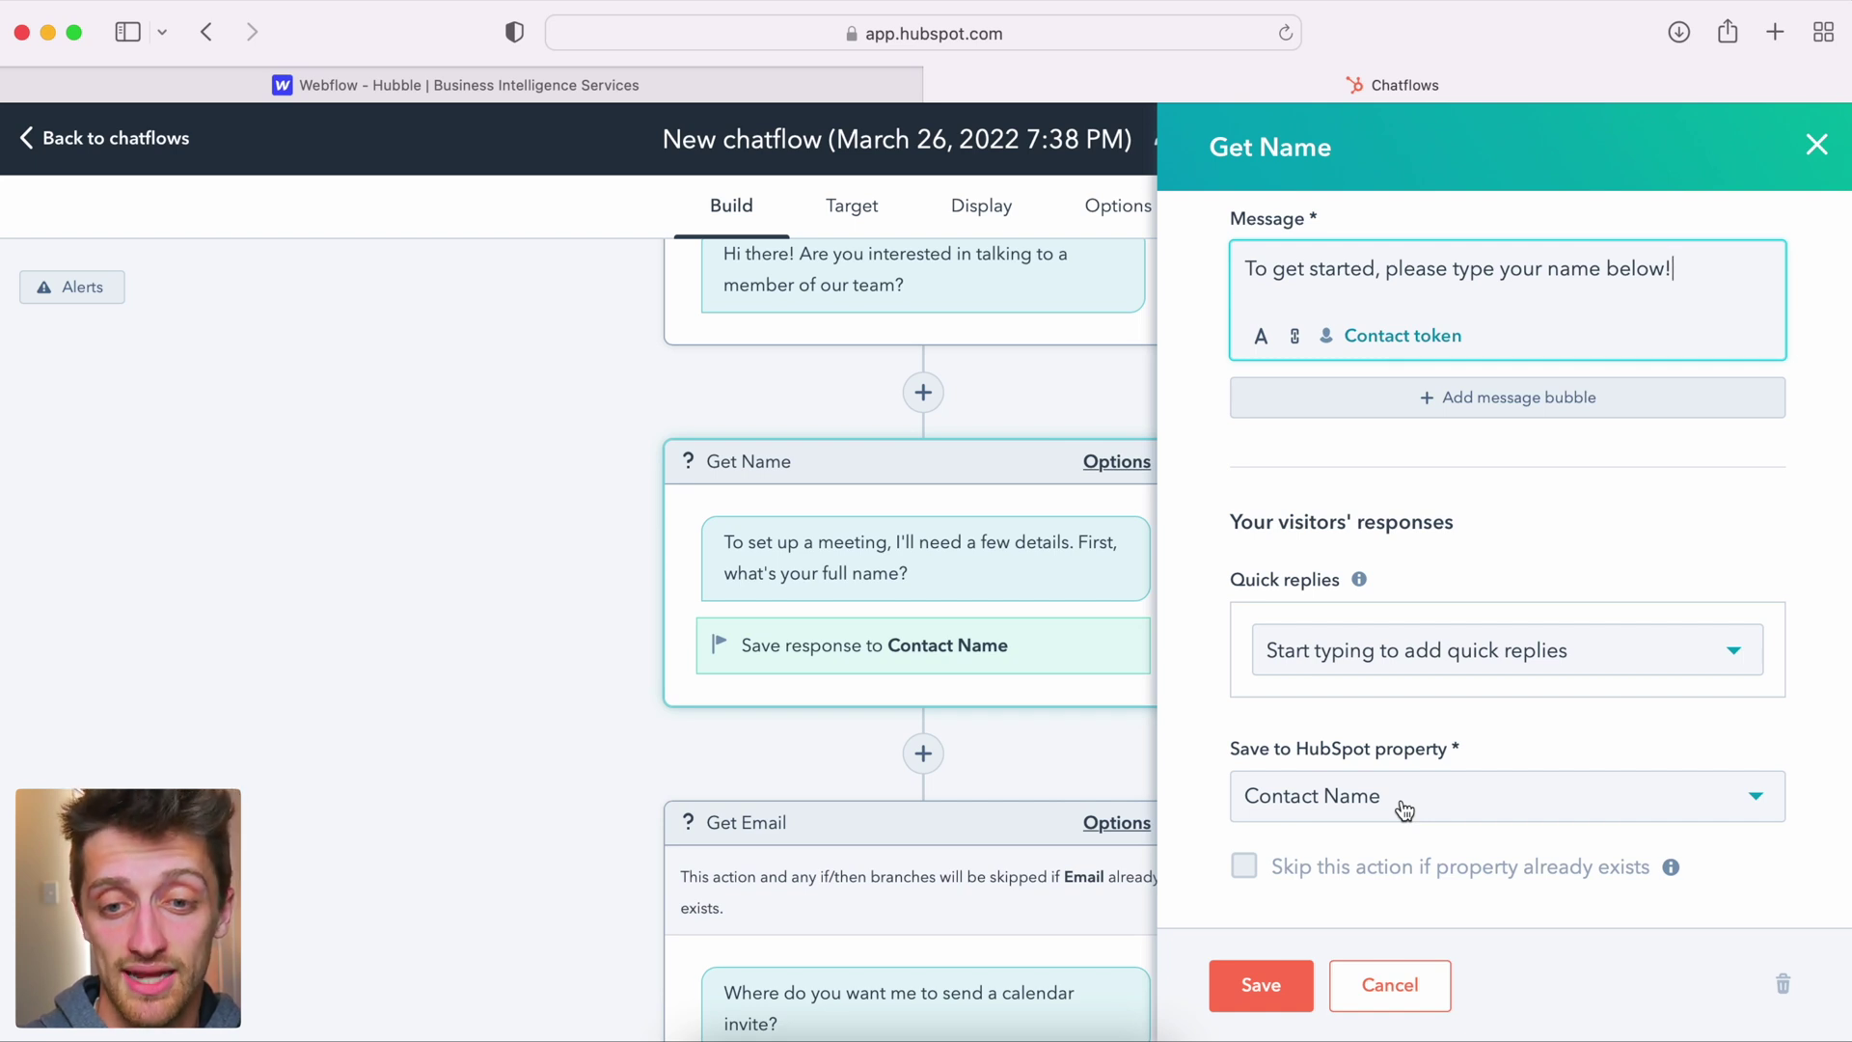
left_click(1289, 983)
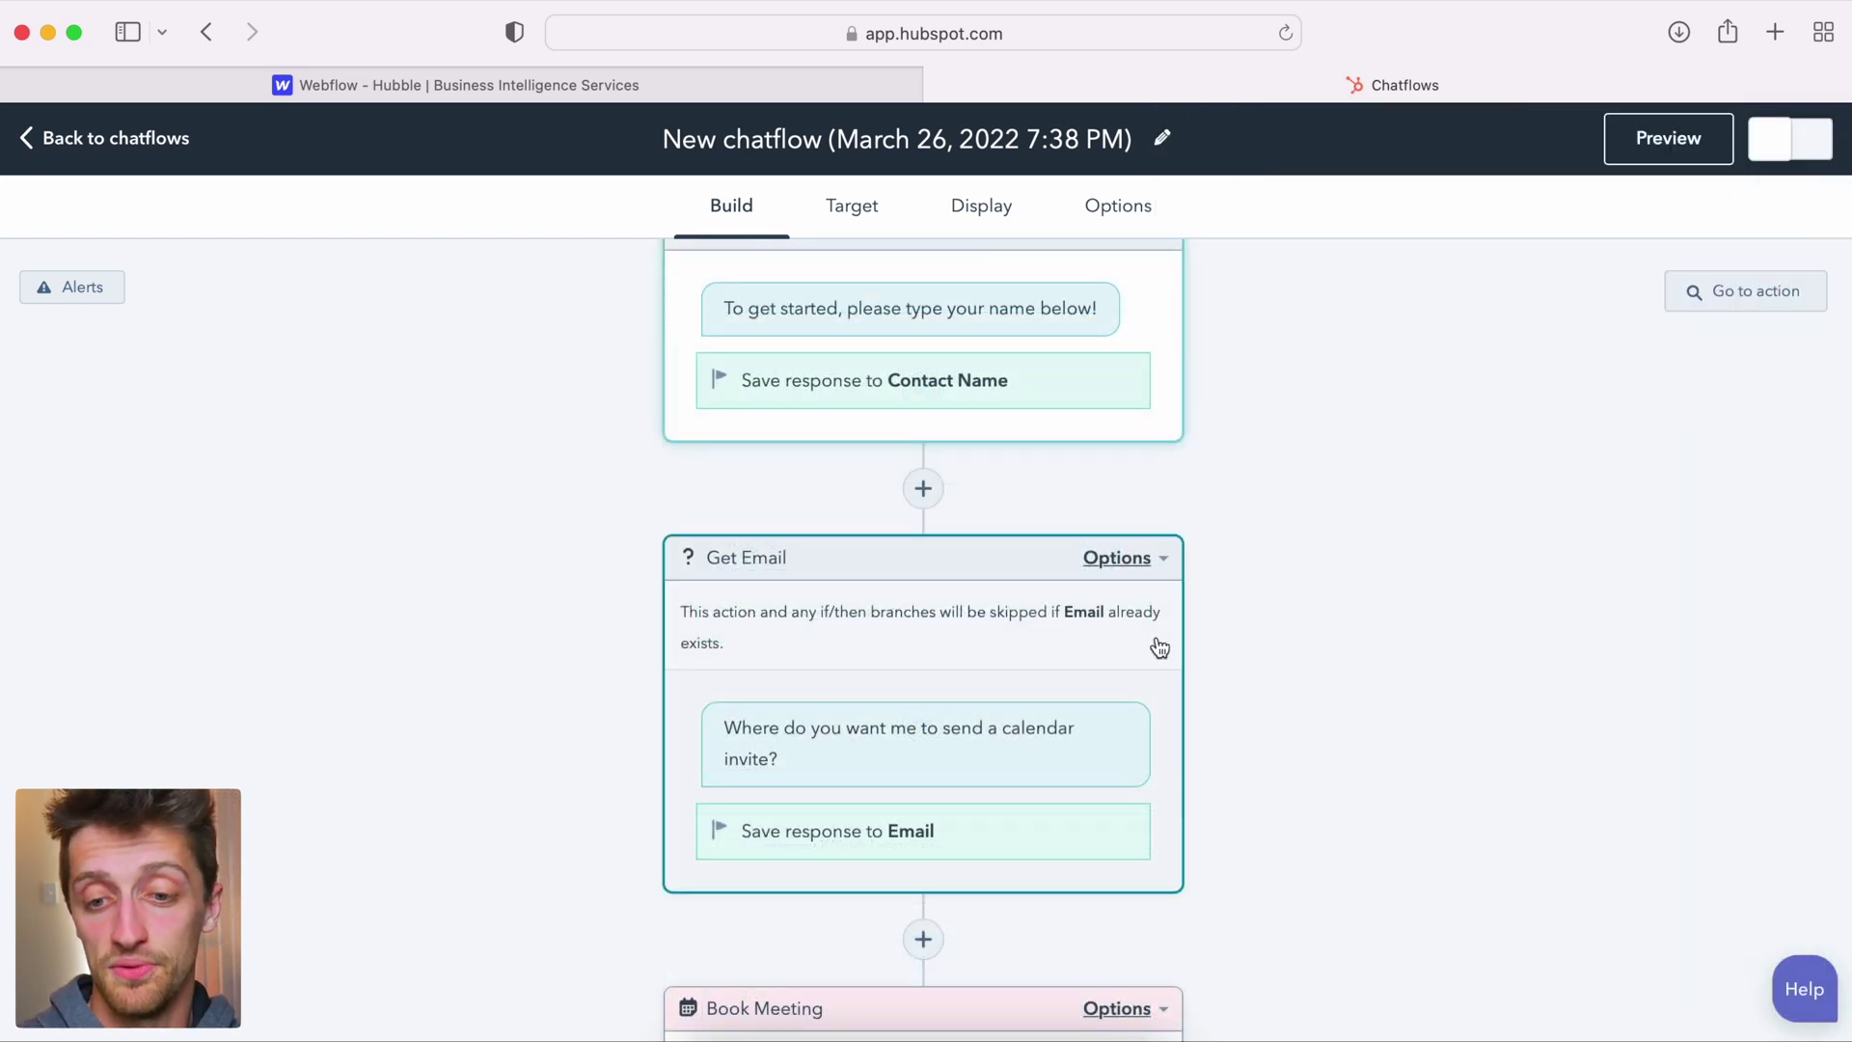
Step: Change the Get Email message to 'Thanks! Please let me know the best email to send the meeting invite to.' and save
left_click(1119, 646)
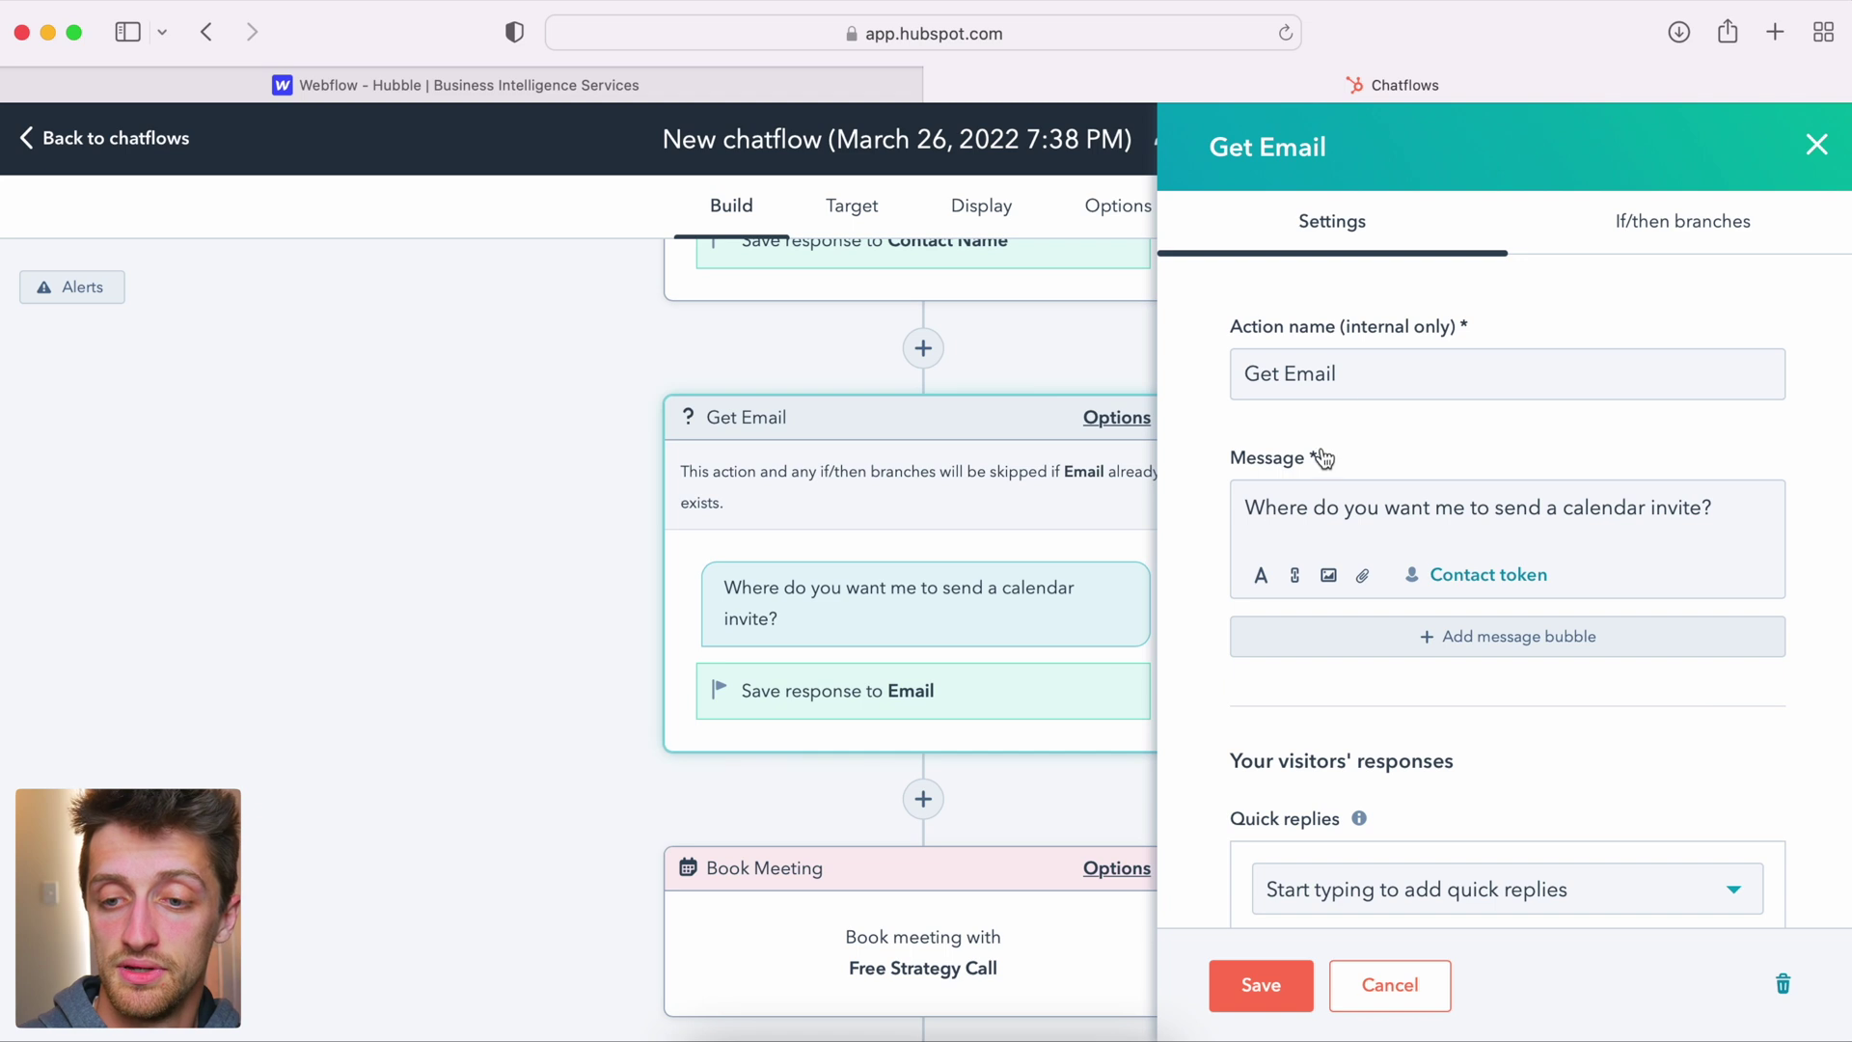
scroll(1370, 398, "down", 1)
double_click(1411, 436)
triple_click(1412, 436)
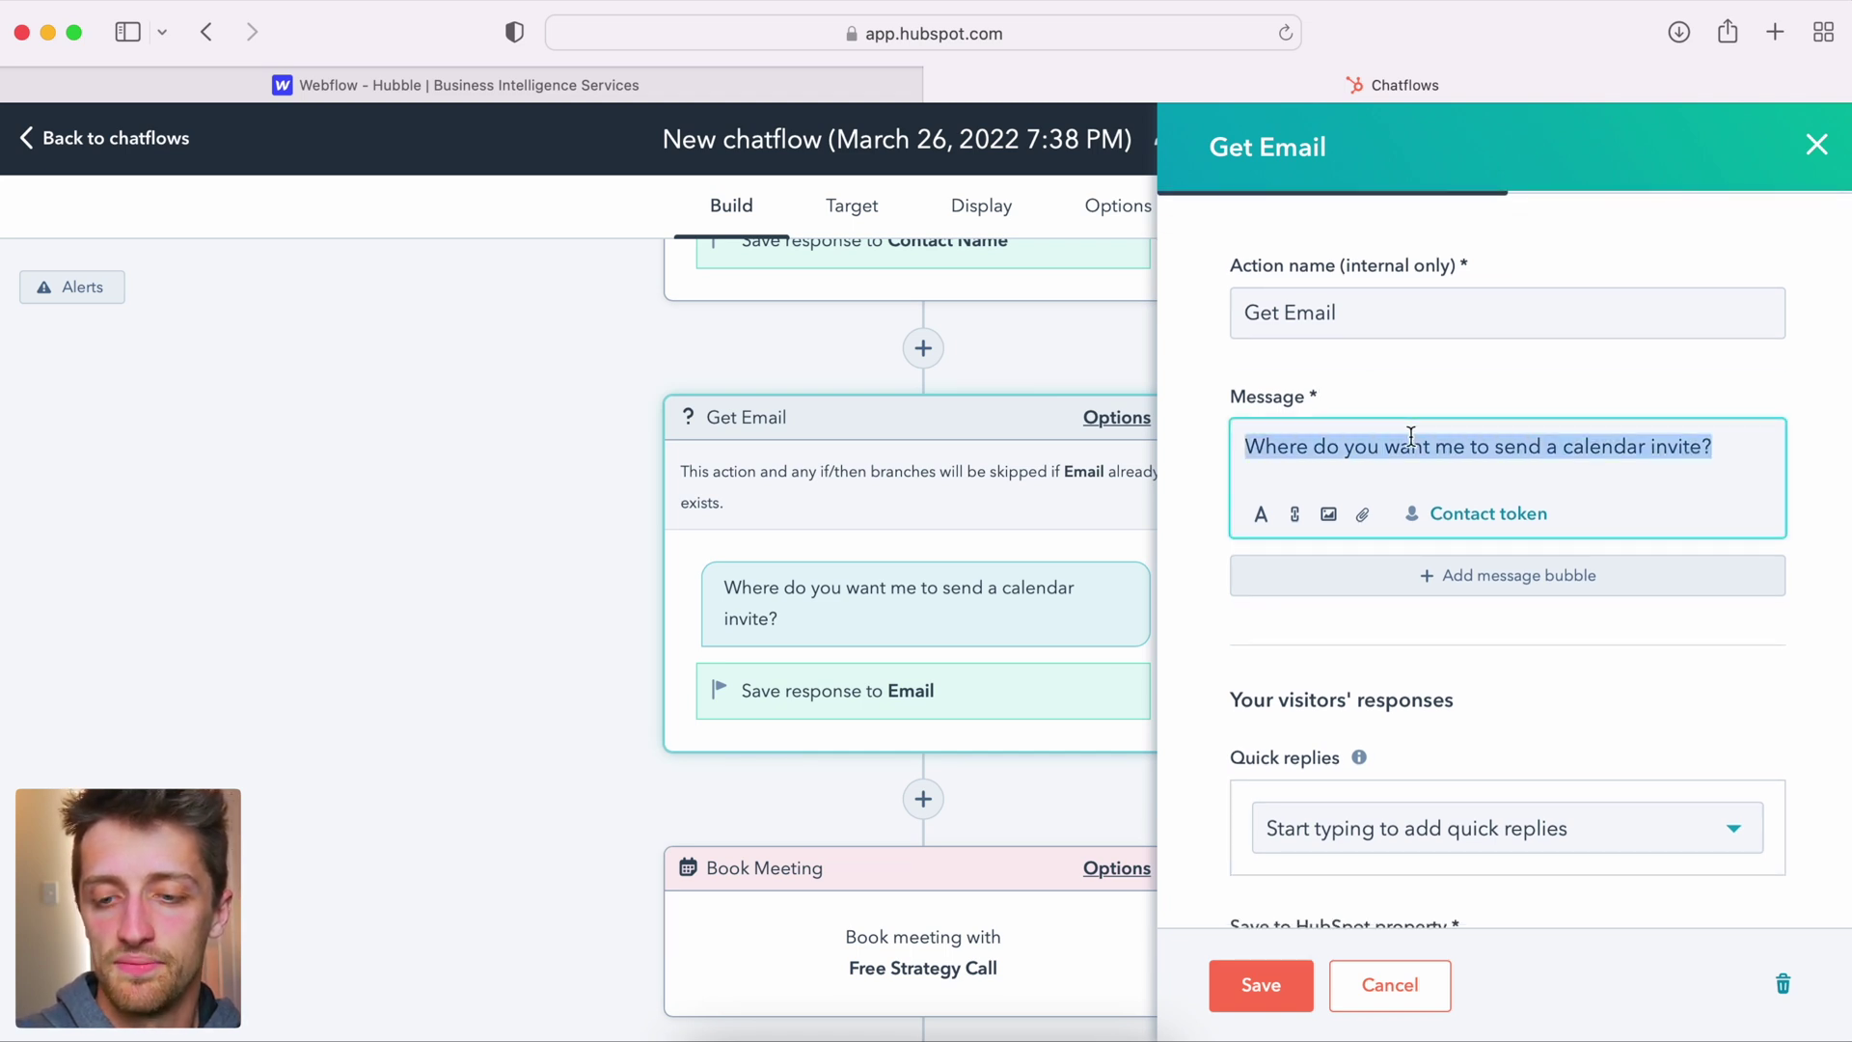
type("Thanks")
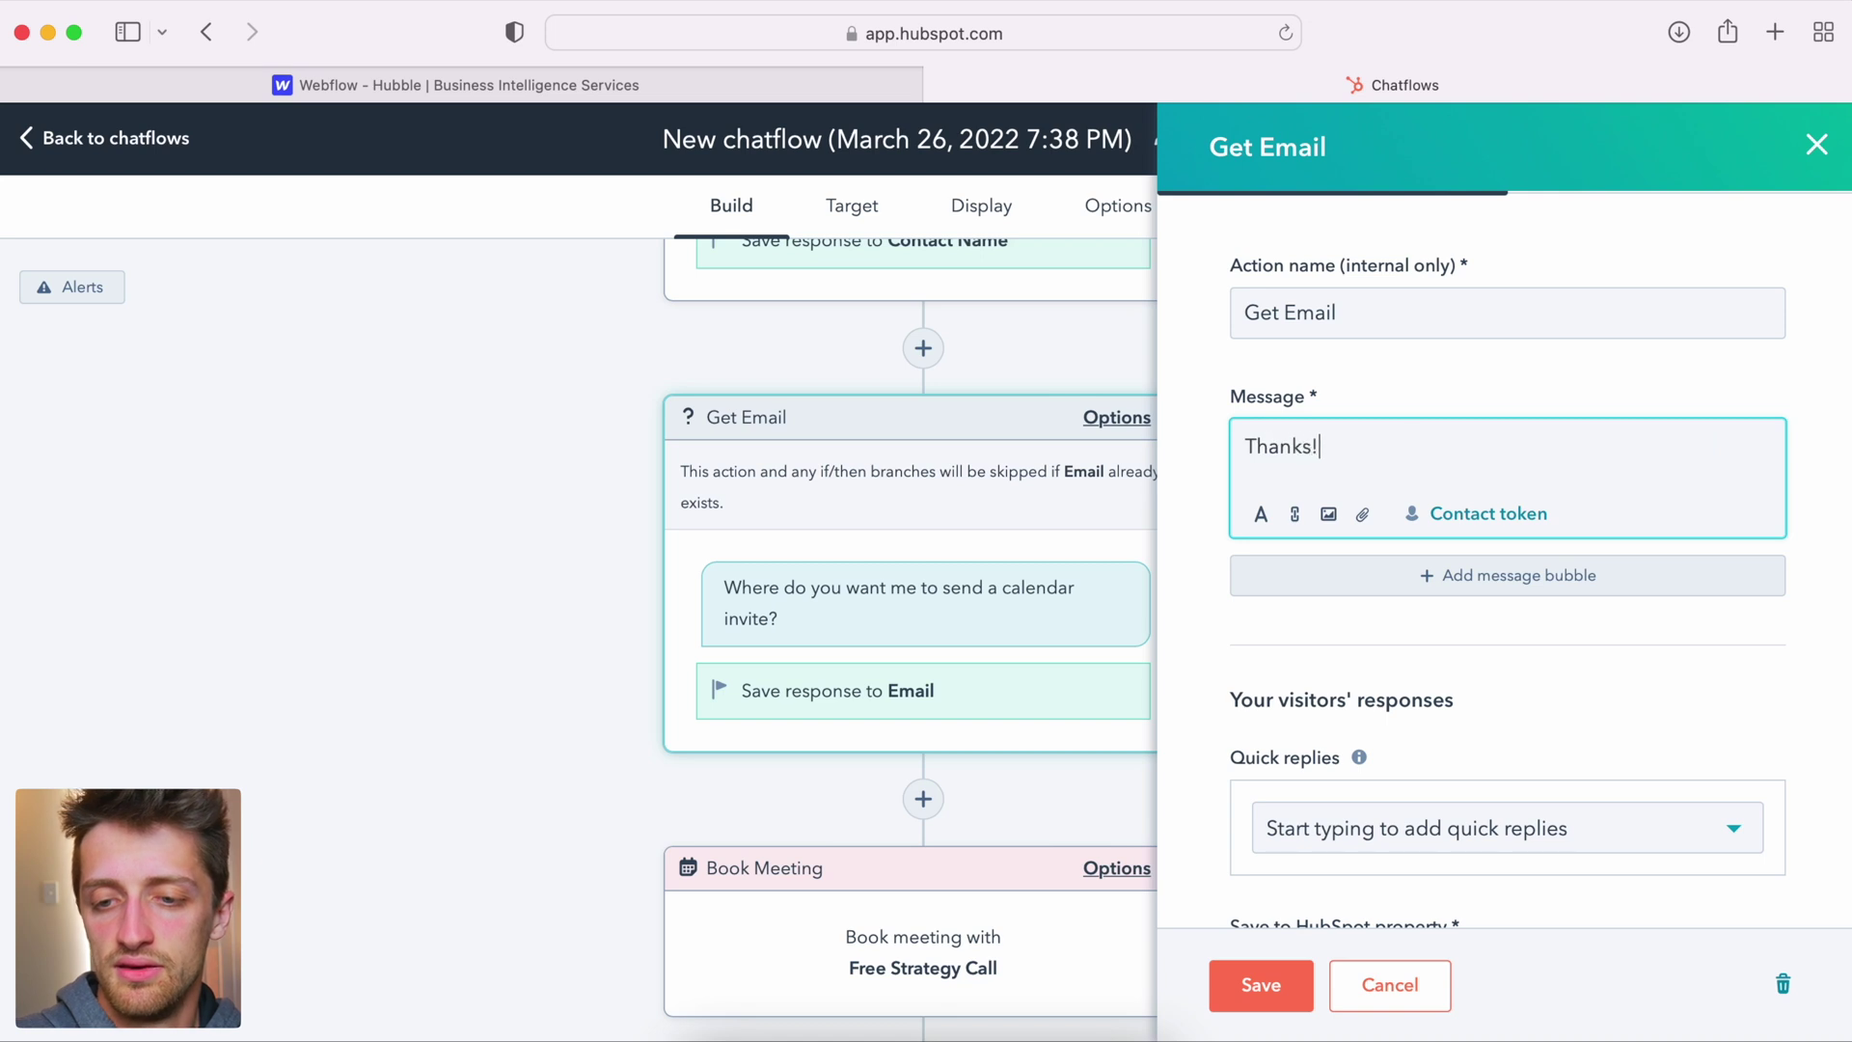
type("! Please ")
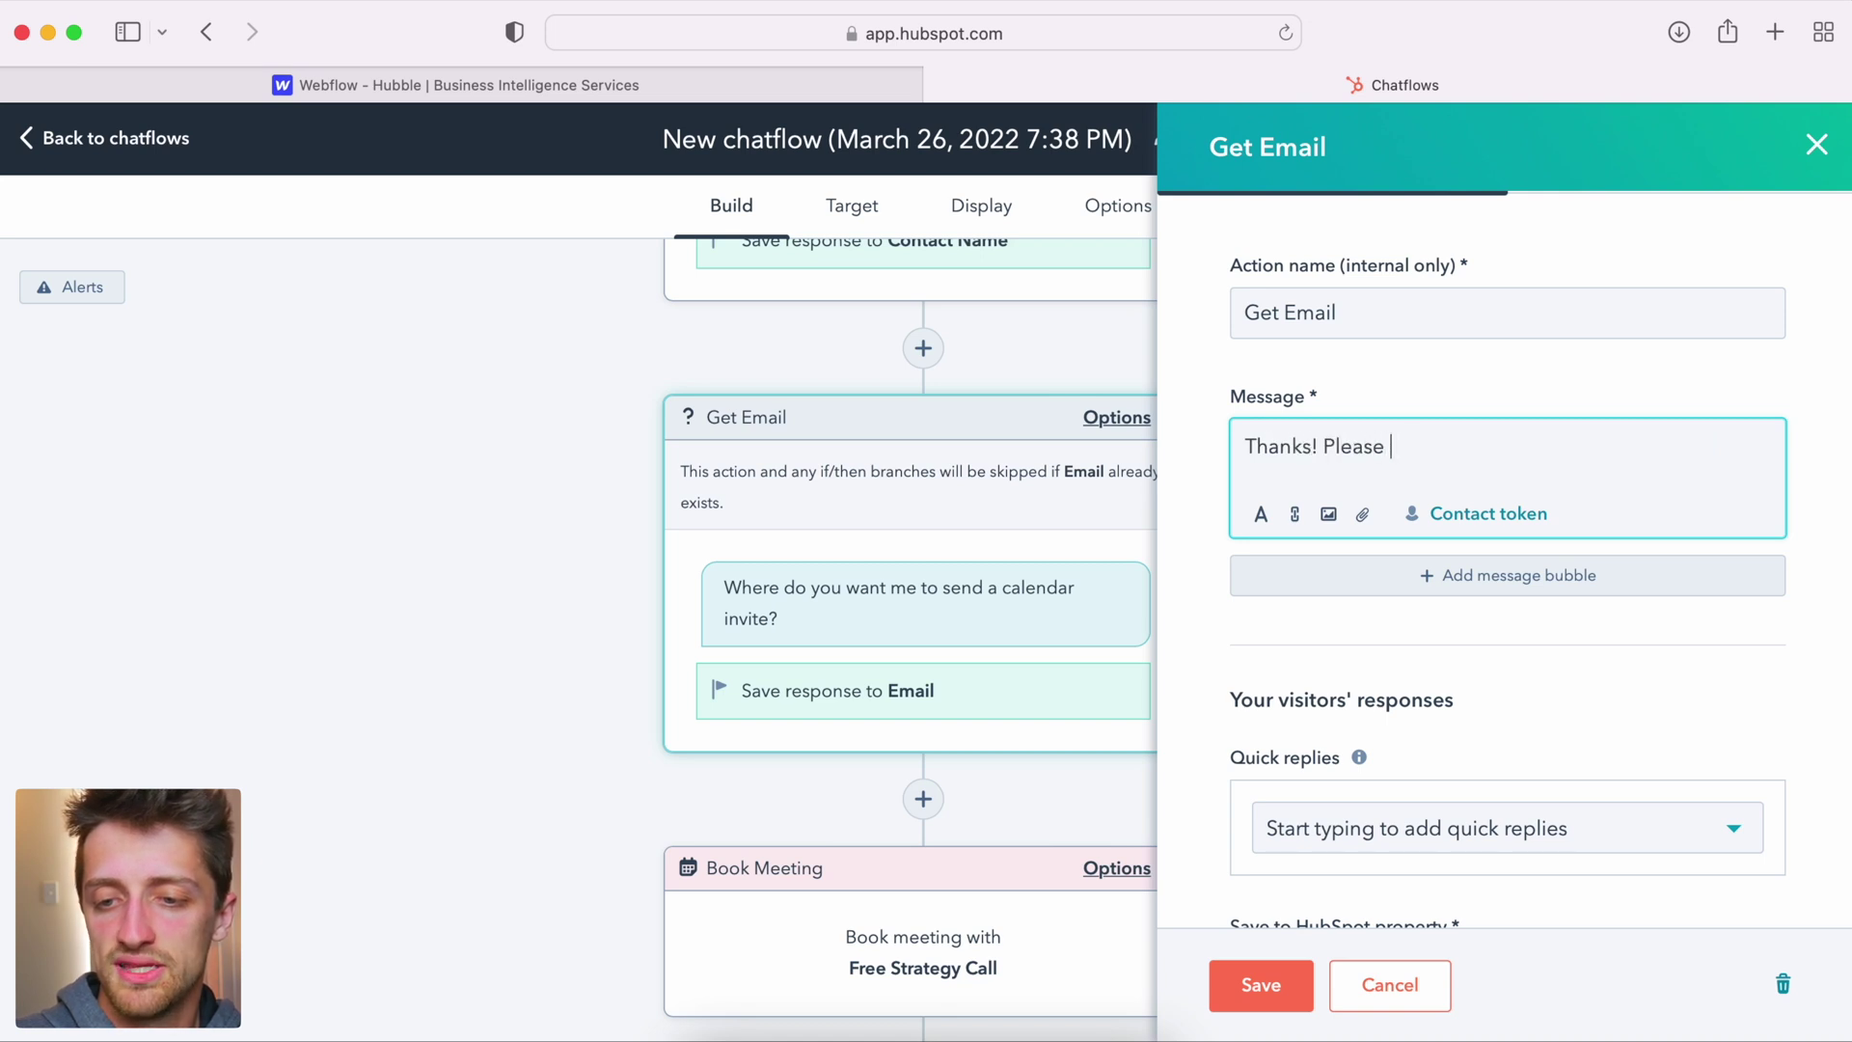
type("let me know the best email ")
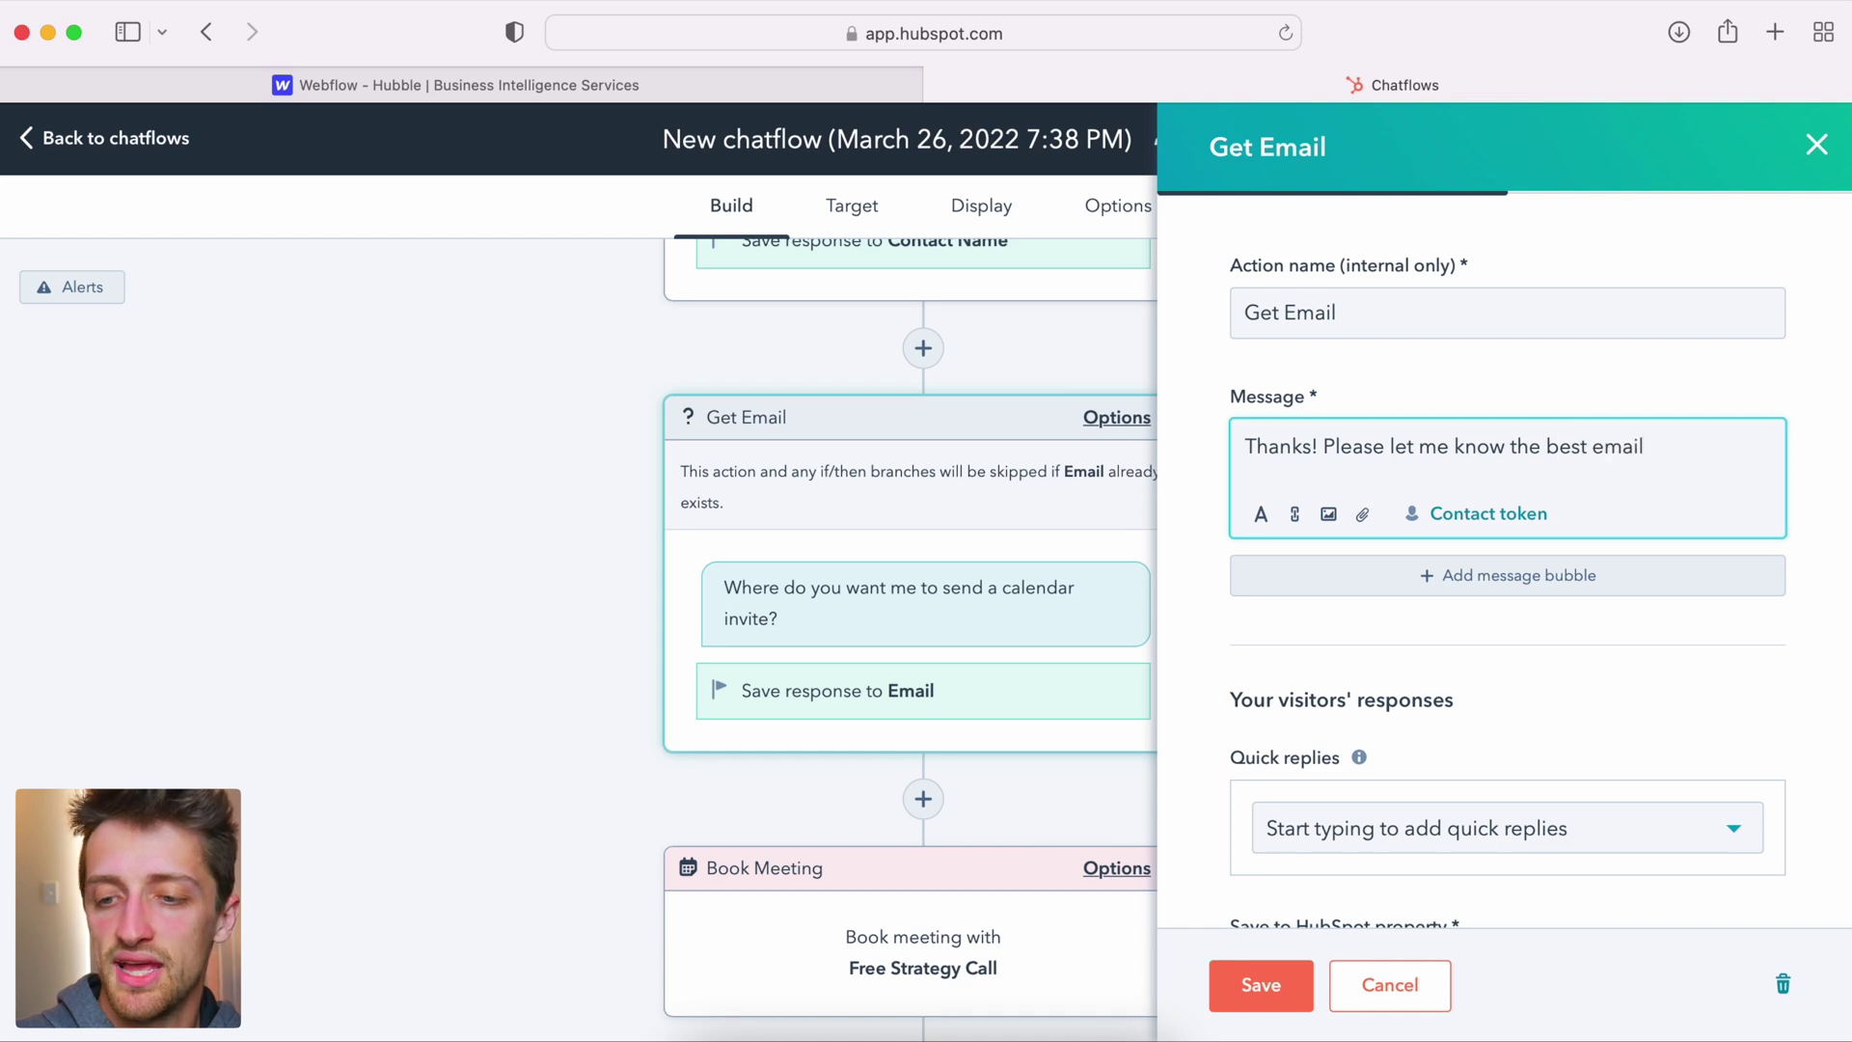
type("to send yo")
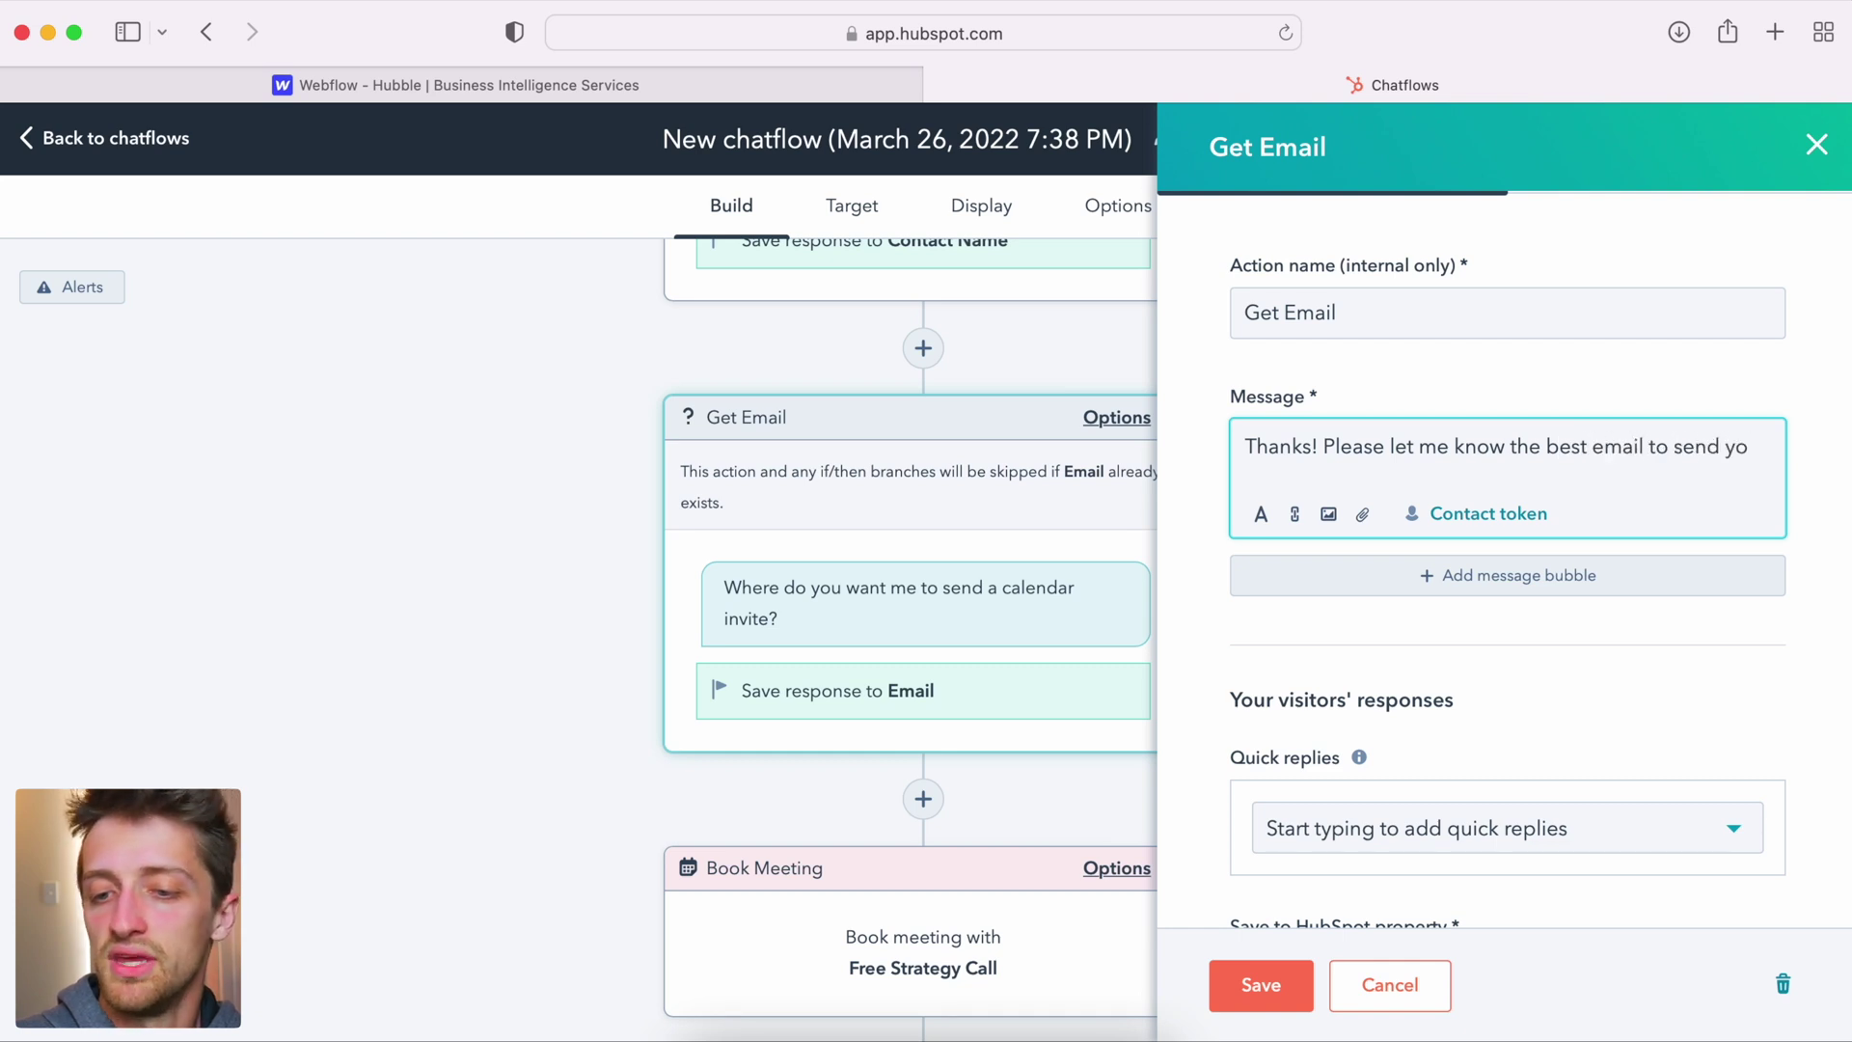
key("BackSpace")
key("BackSpace")
type("the meeting i")
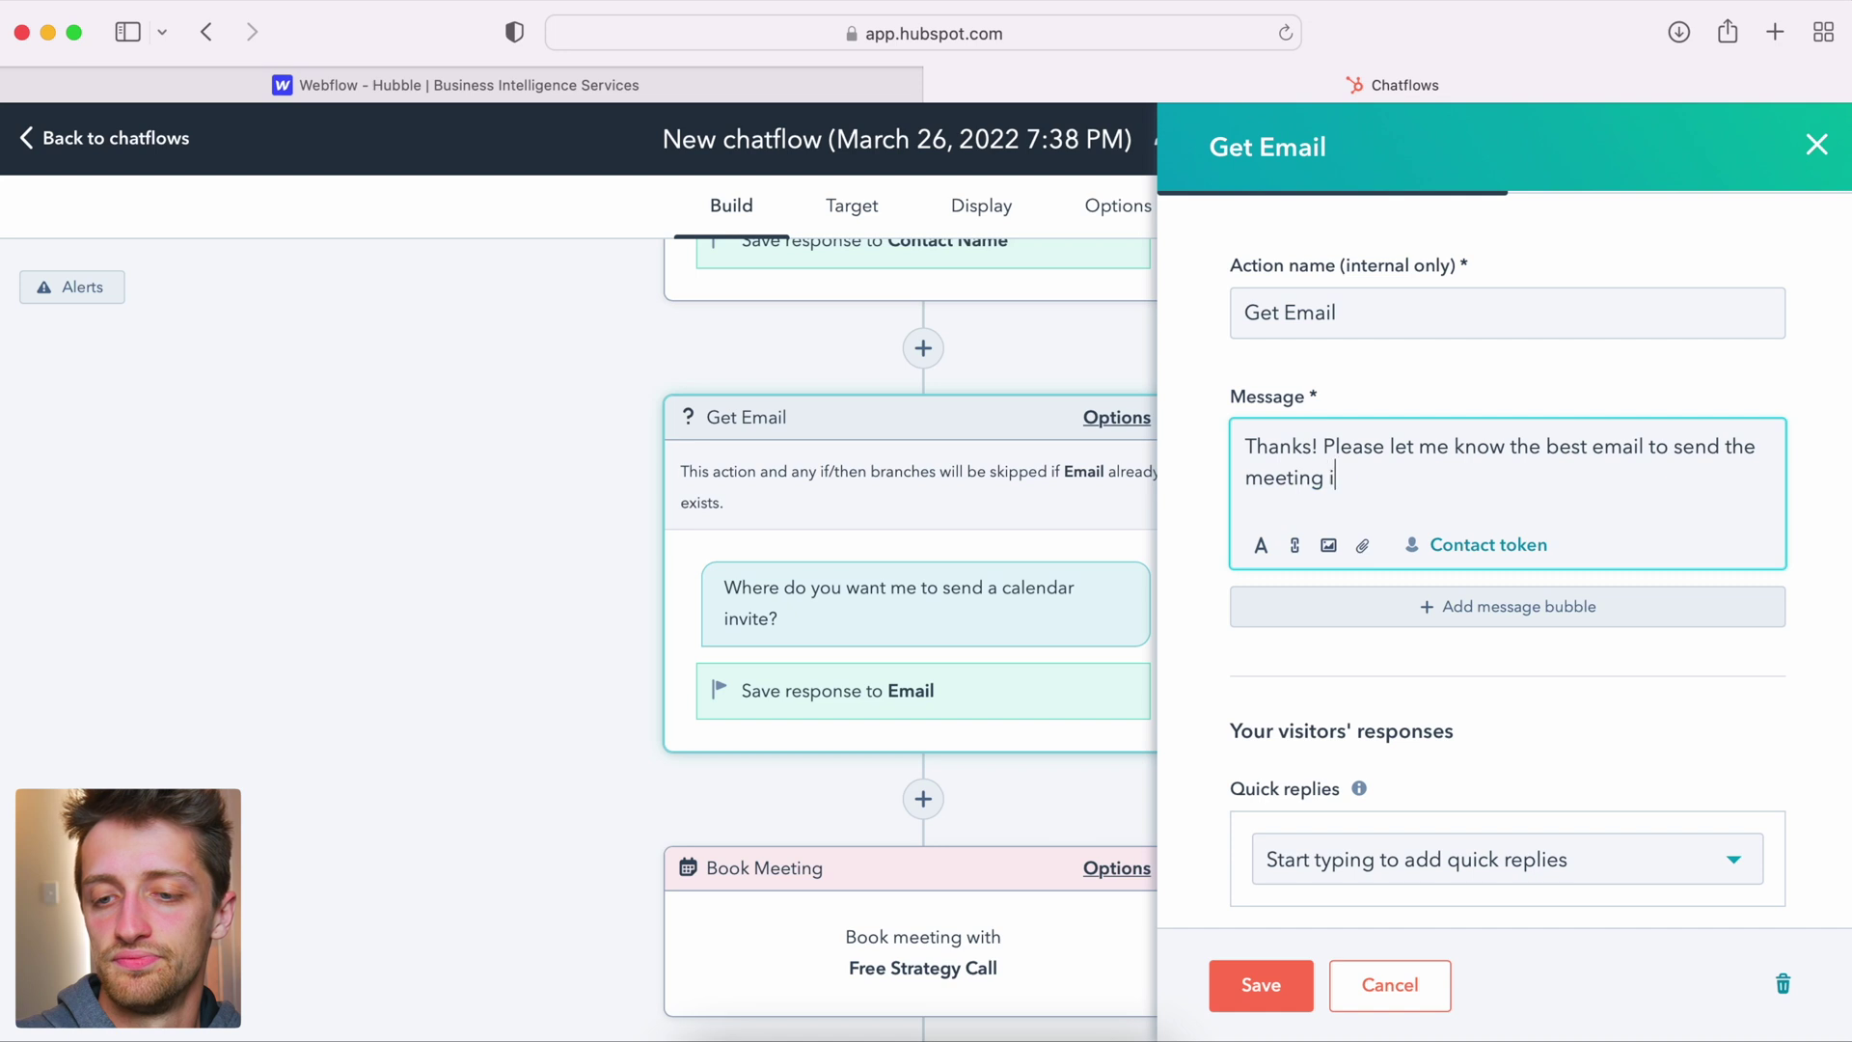
type("nvite to.")
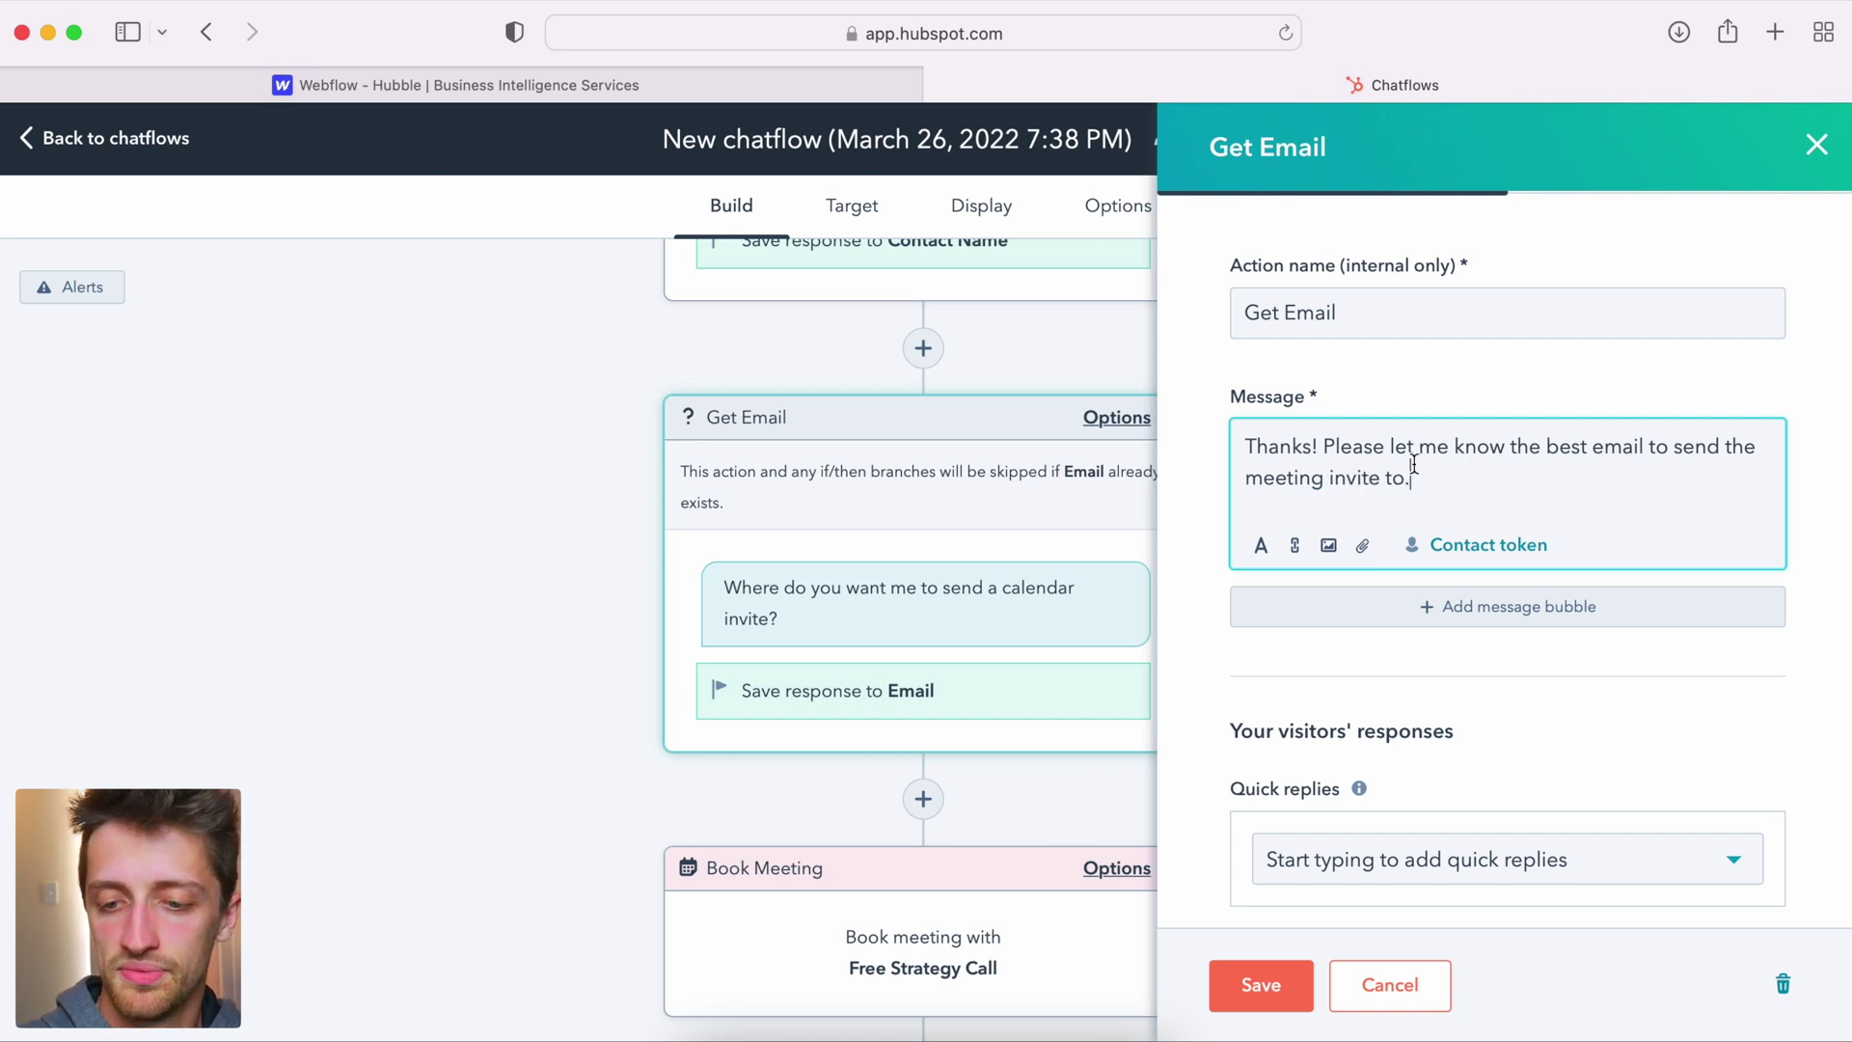
scroll(1495, 645, "down", 4)
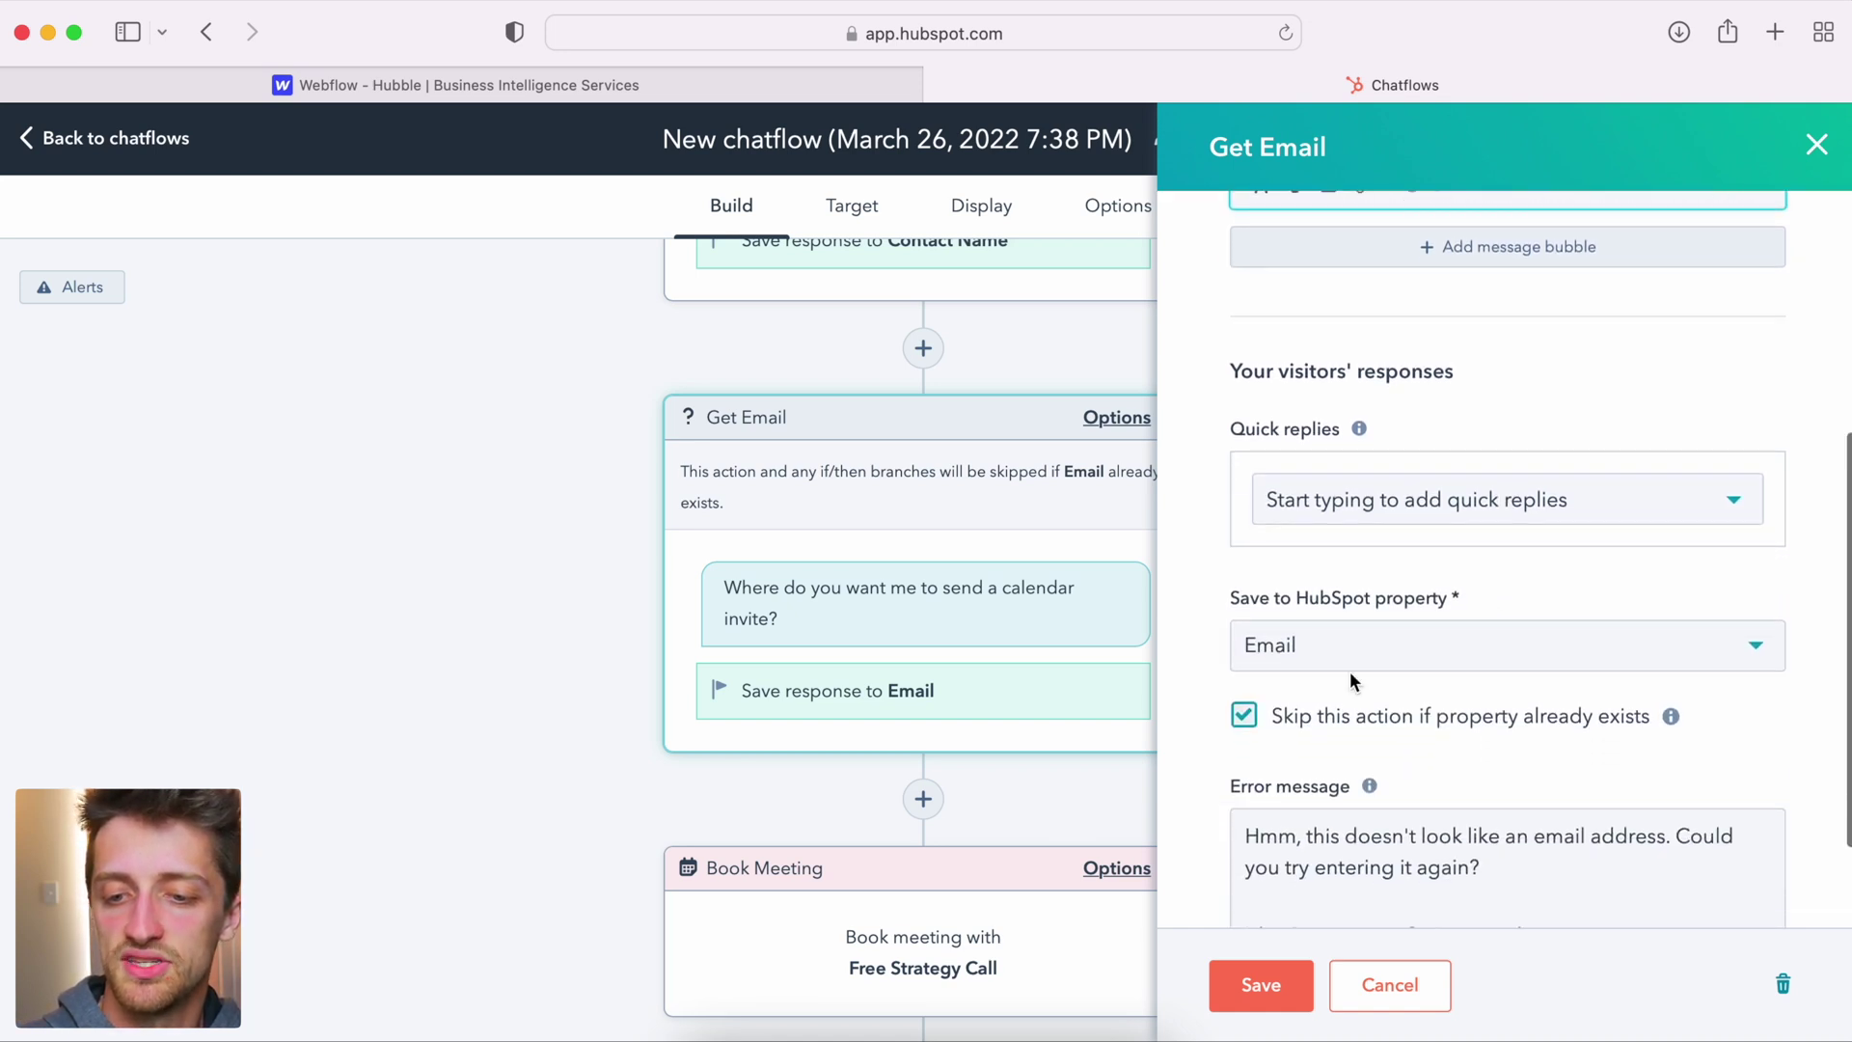
scroll(1368, 646, "down", 1)
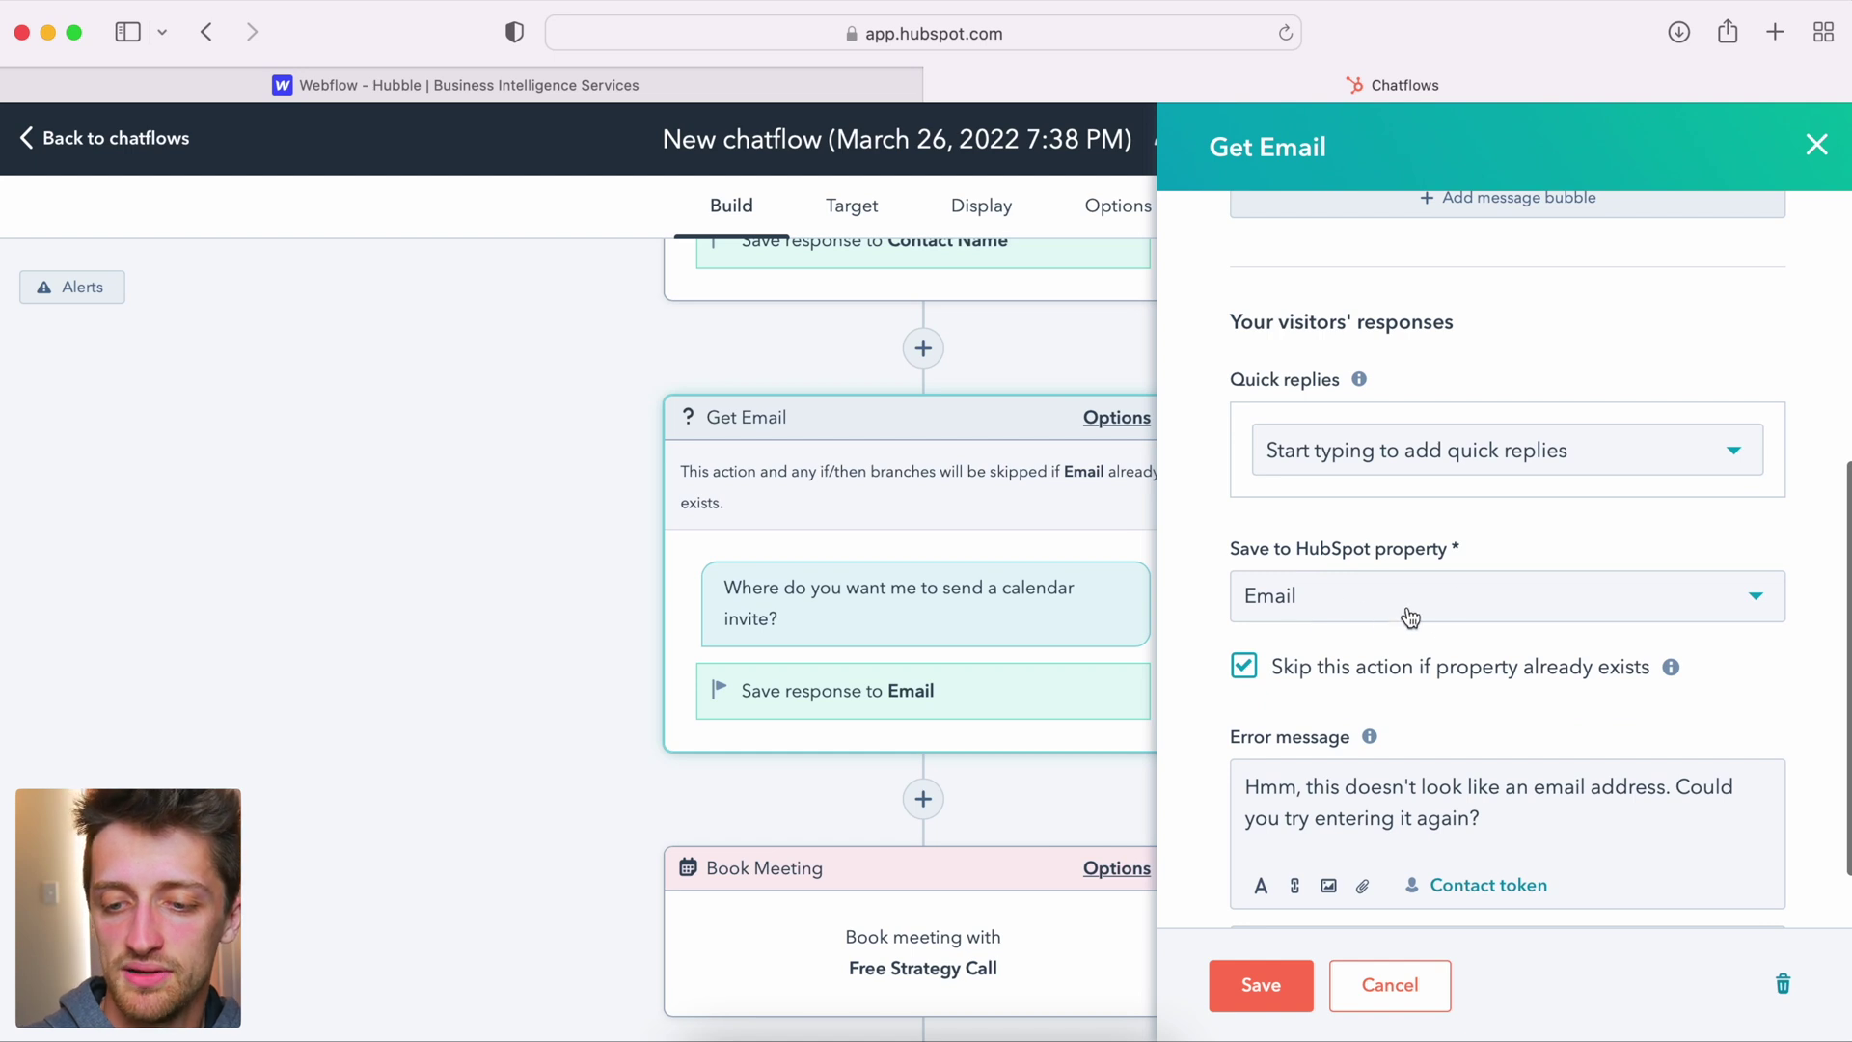
scroll(1402, 600, "down", 2)
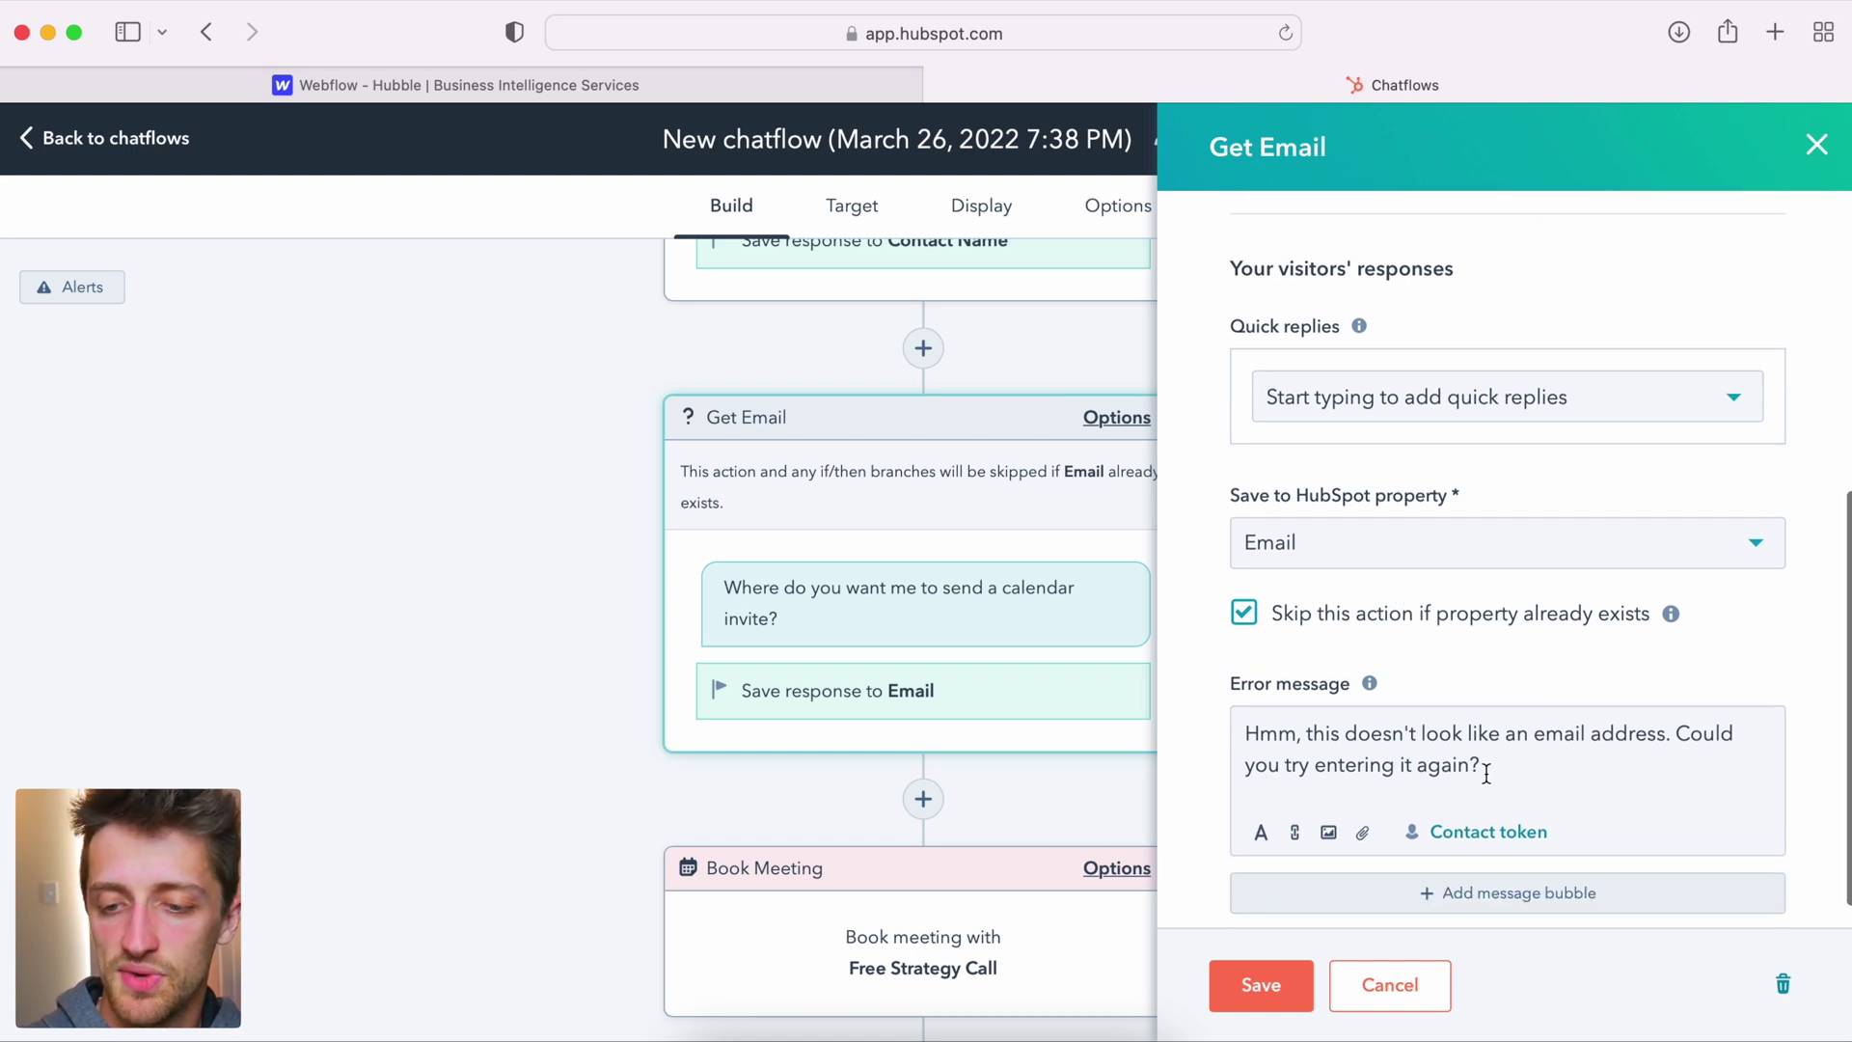
scroll(1429, 590, "up", 2)
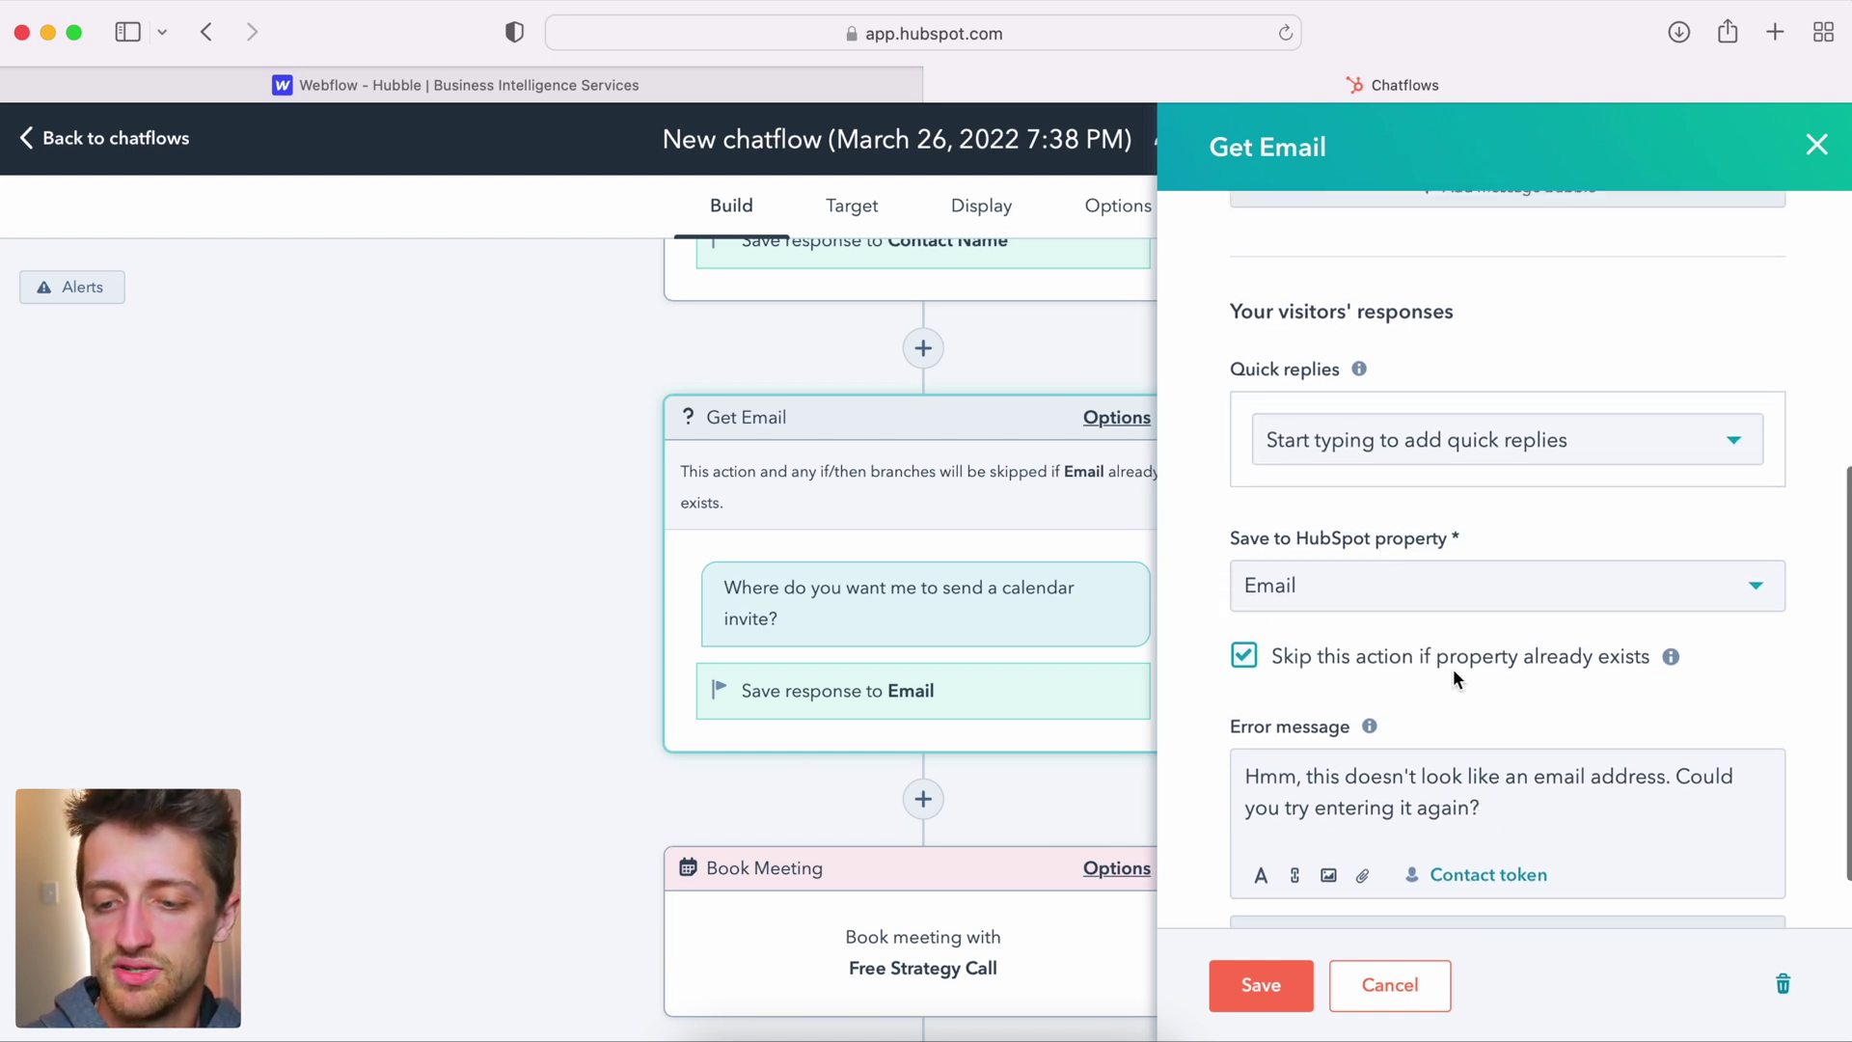
scroll(1490, 676, "down", 1)
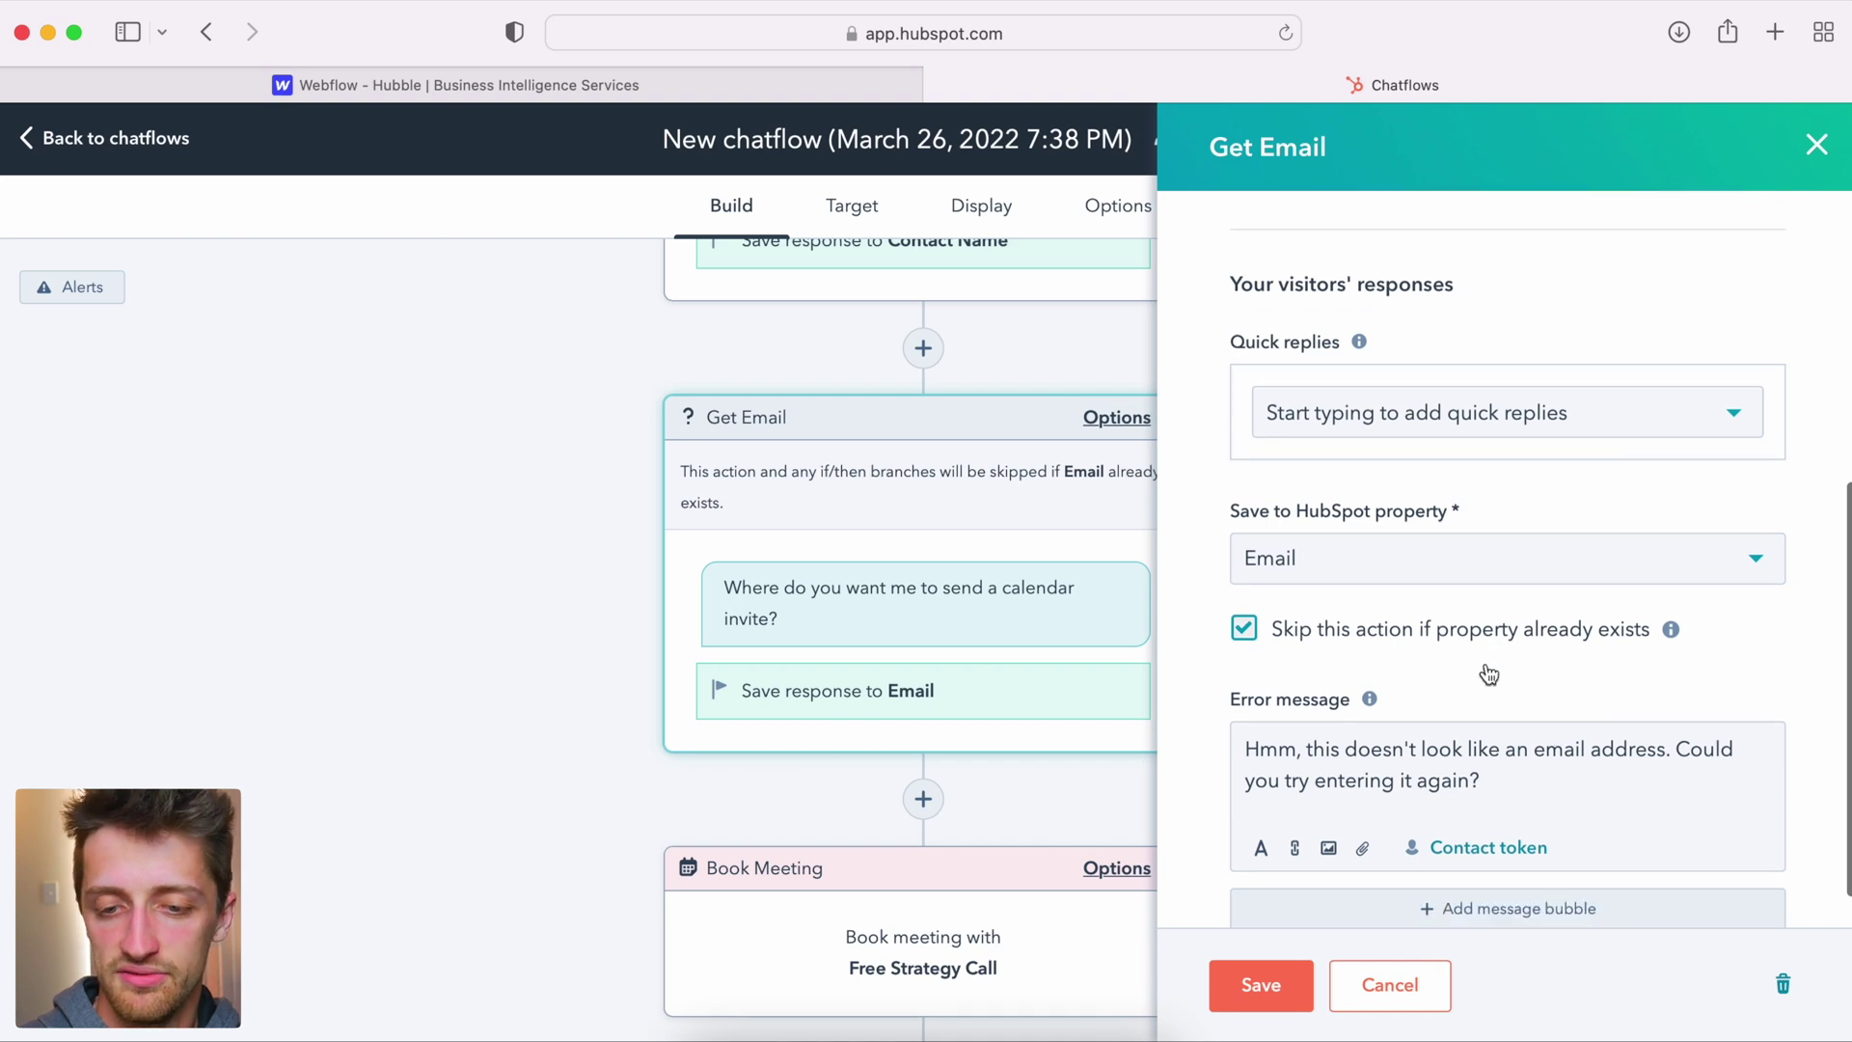
left_click(1258, 984)
Step: Open the Book Meeting step and review its referenced contact properties
scroll(1241, 642, "down", 3)
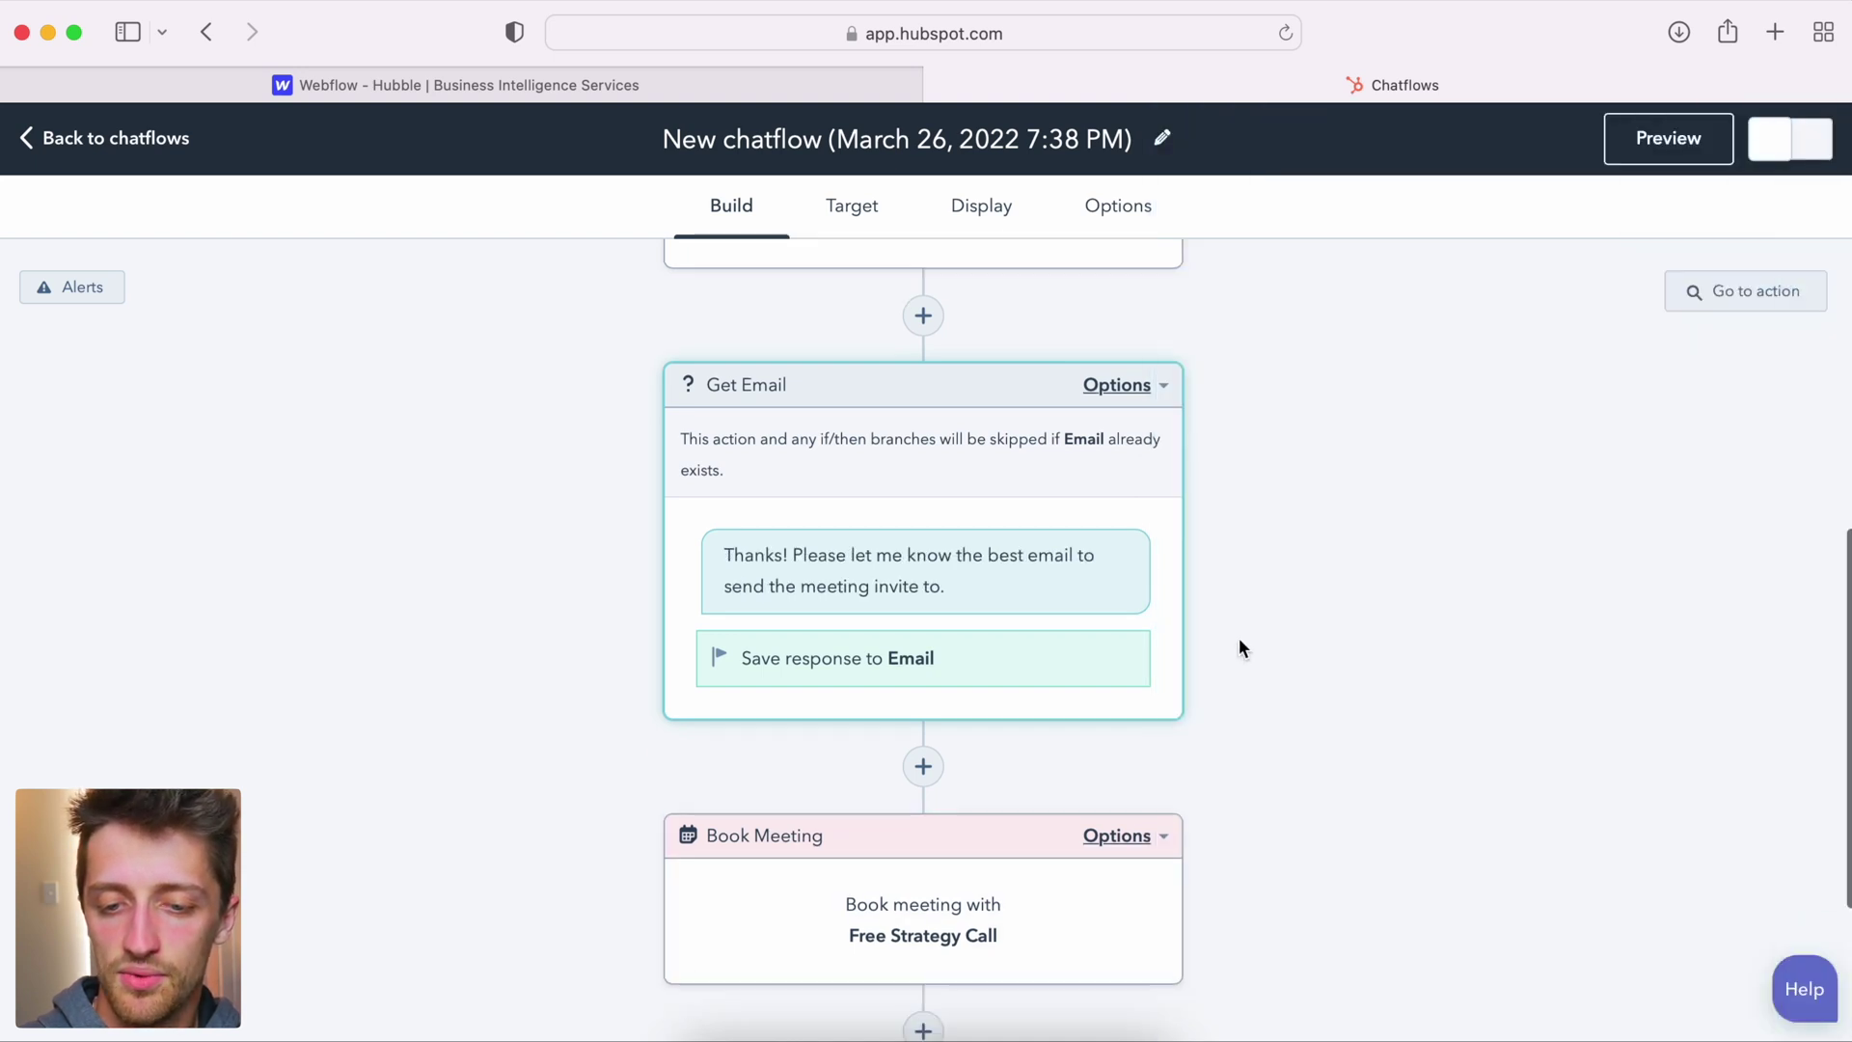
scroll(1049, 755, "down", 2)
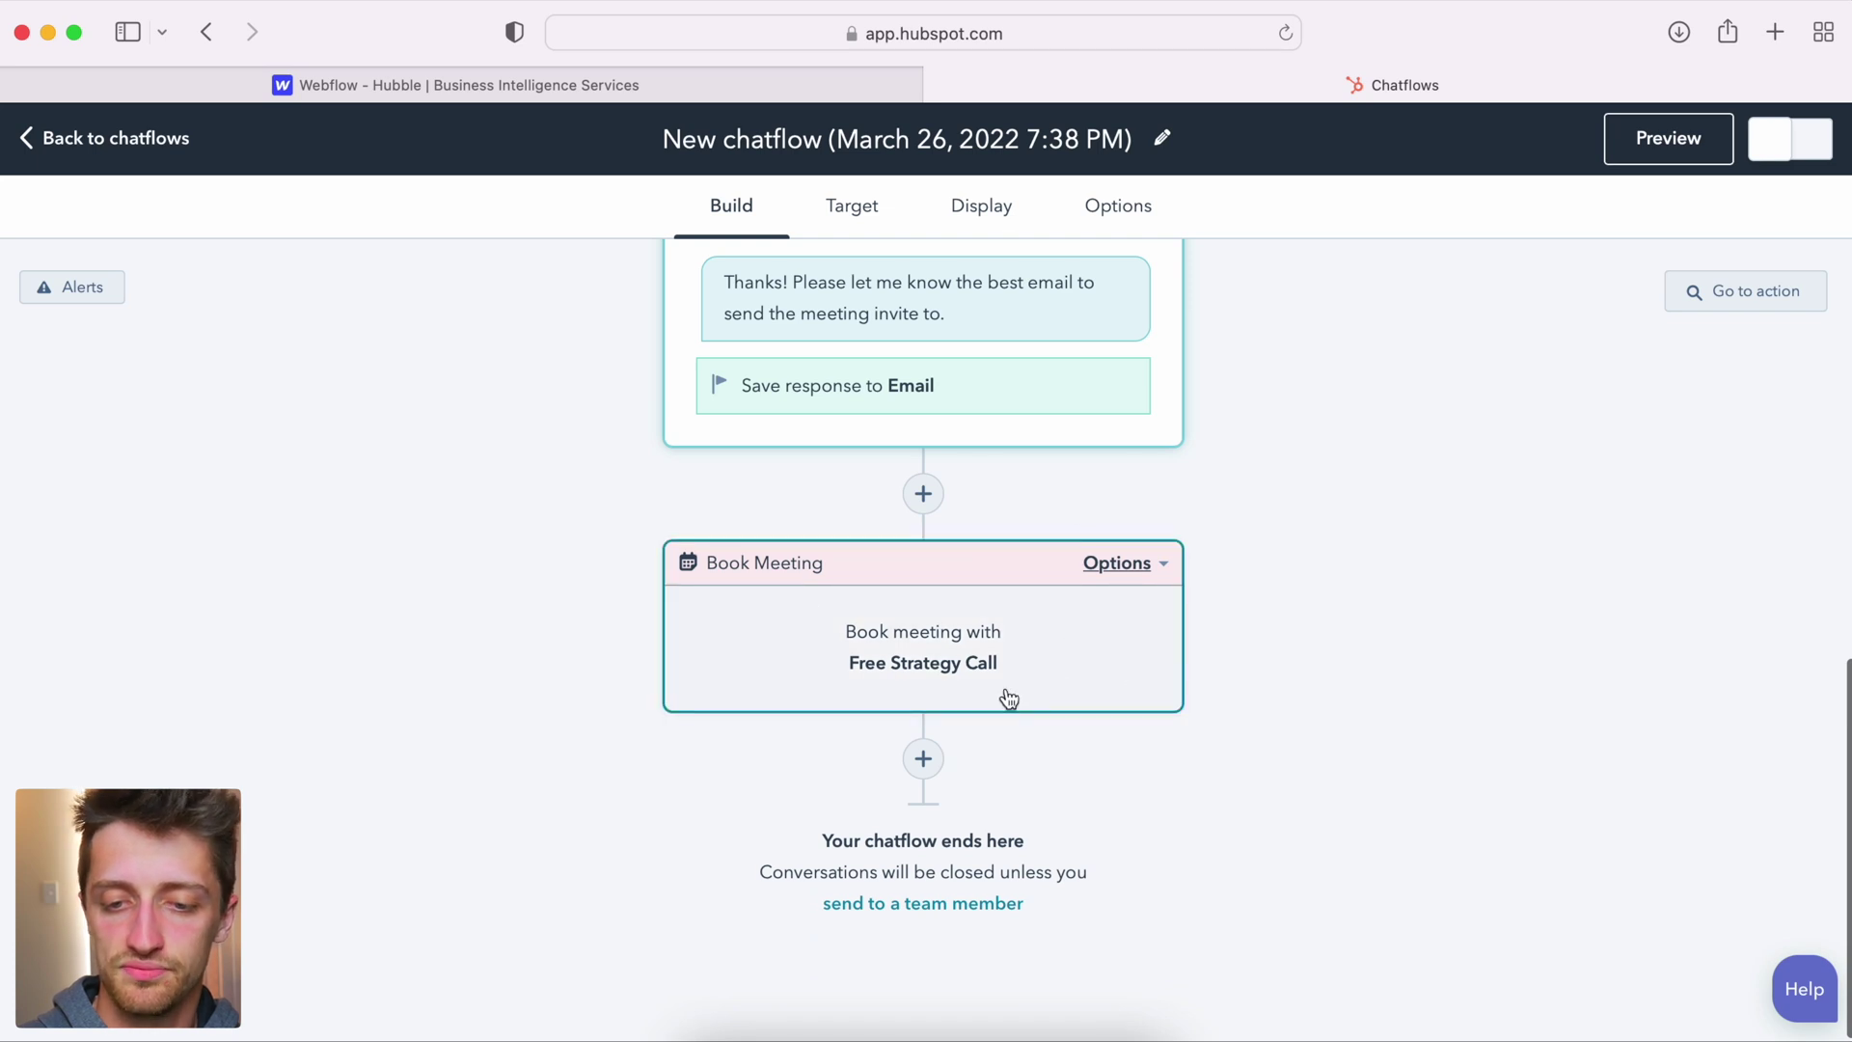
left_click(1032, 666)
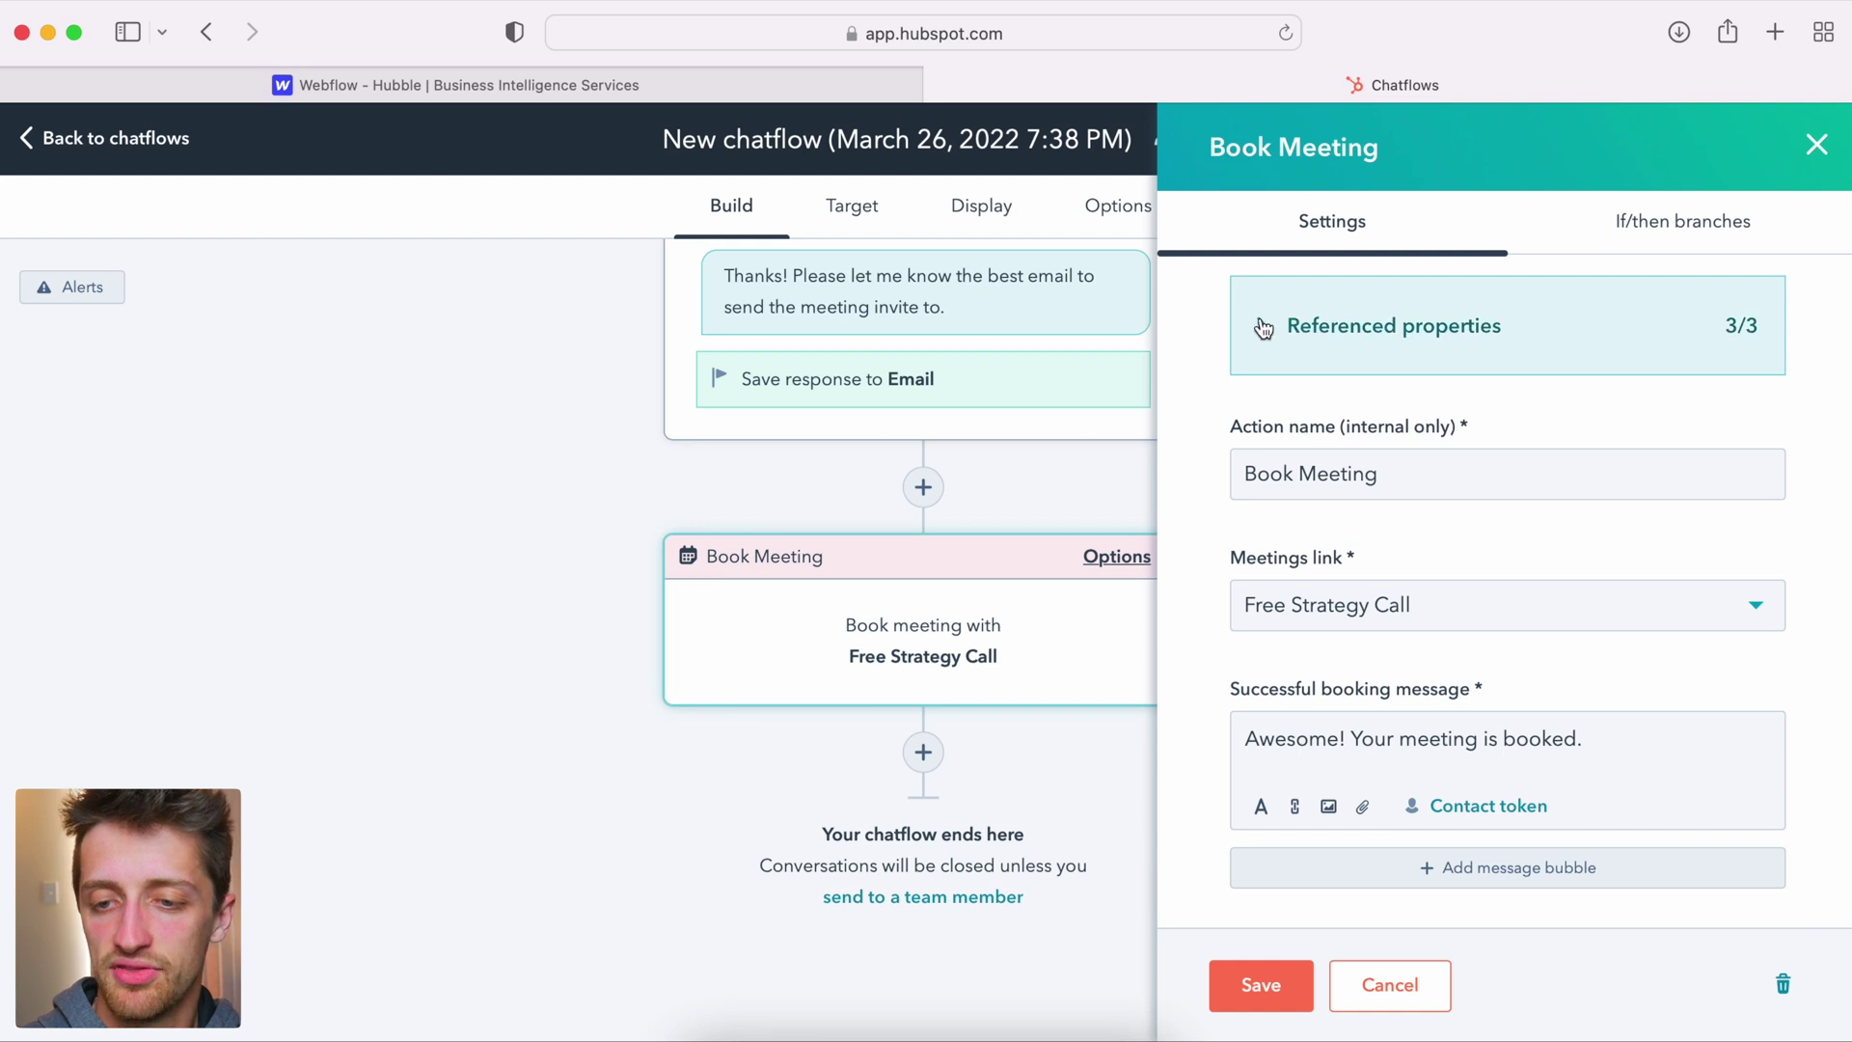
left_click(1297, 330)
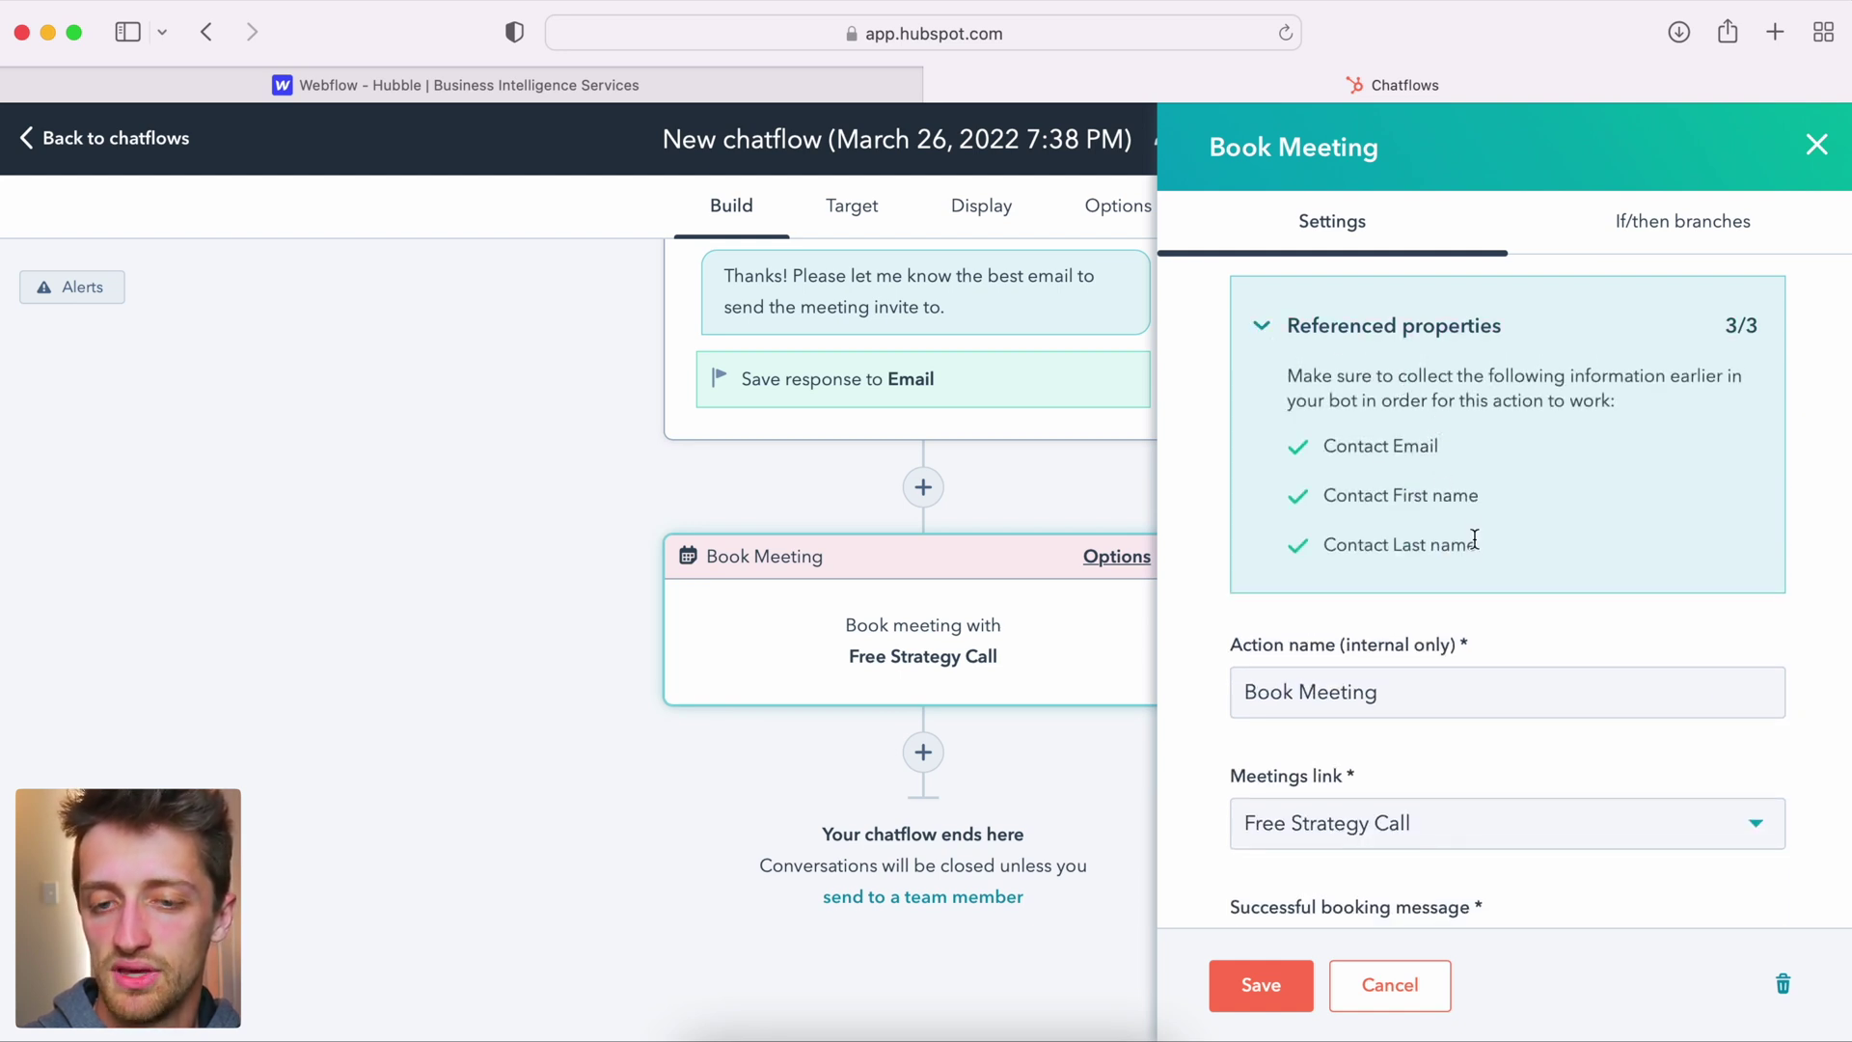
scroll(813, 453, "up", 8)
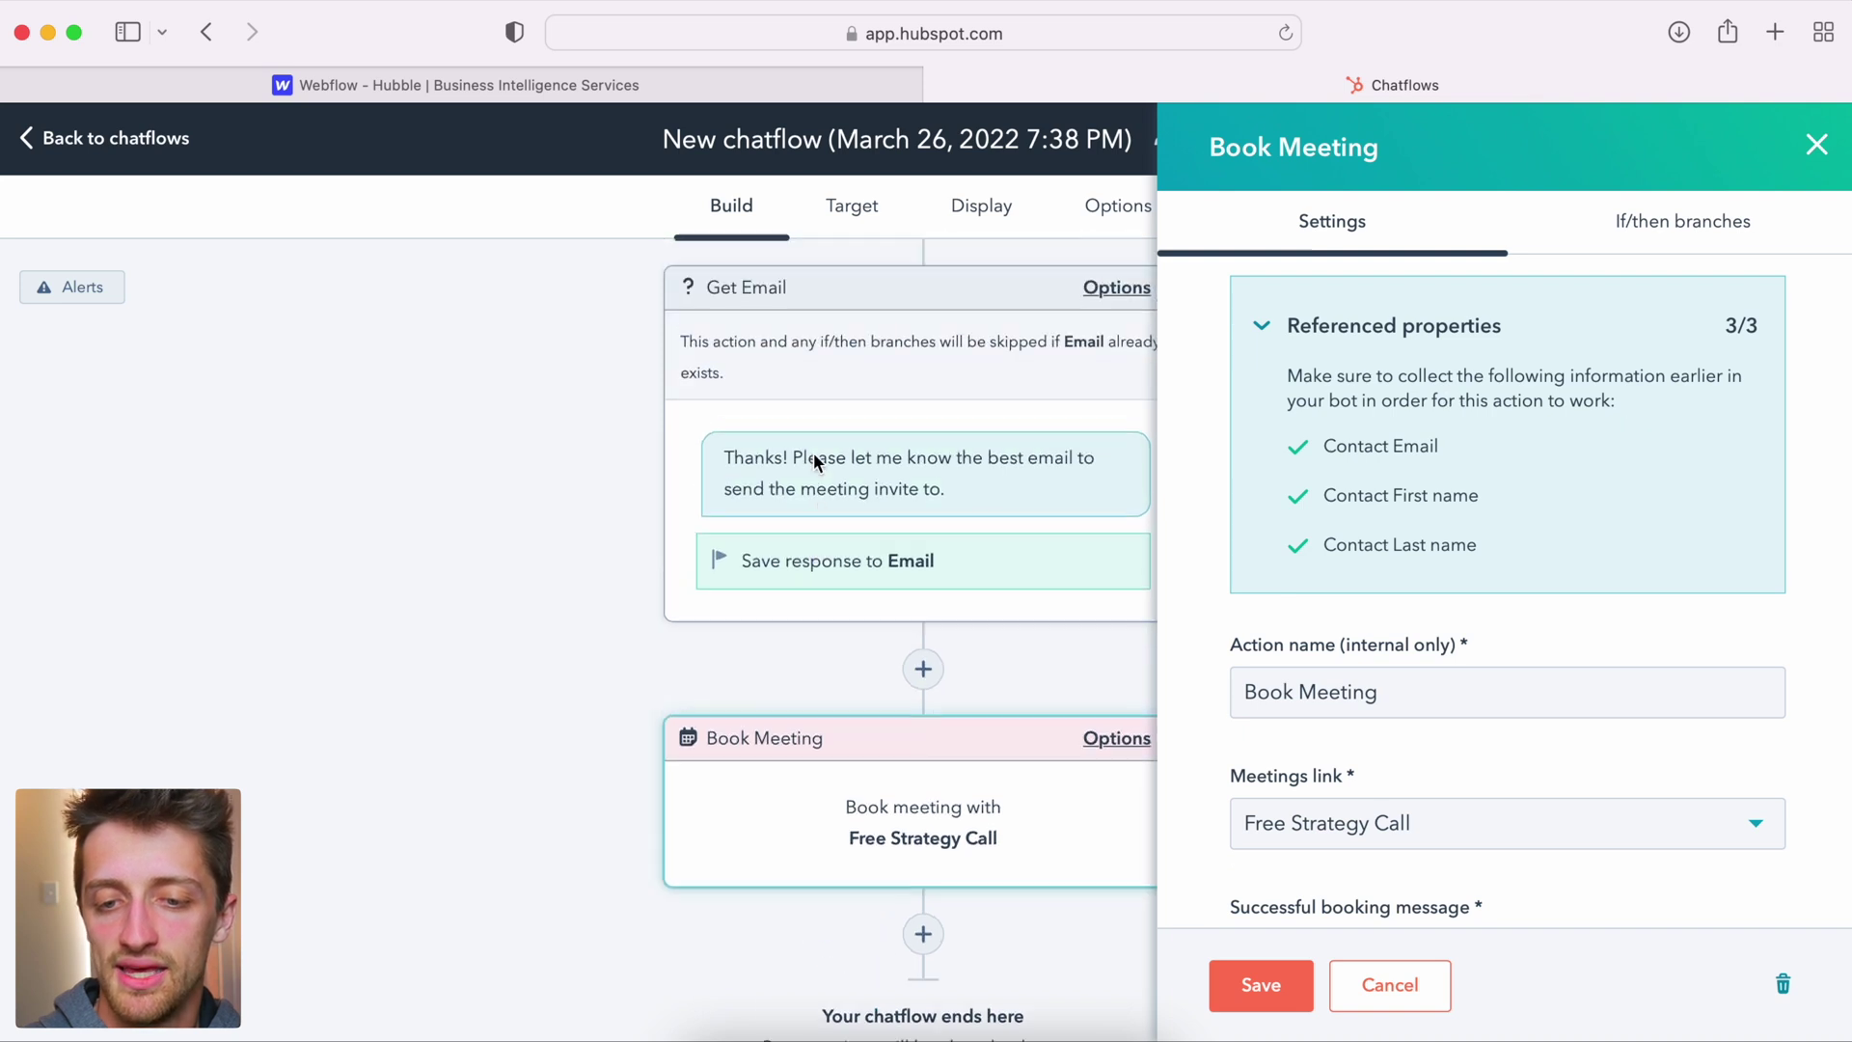
scroll(849, 463, "up", 2)
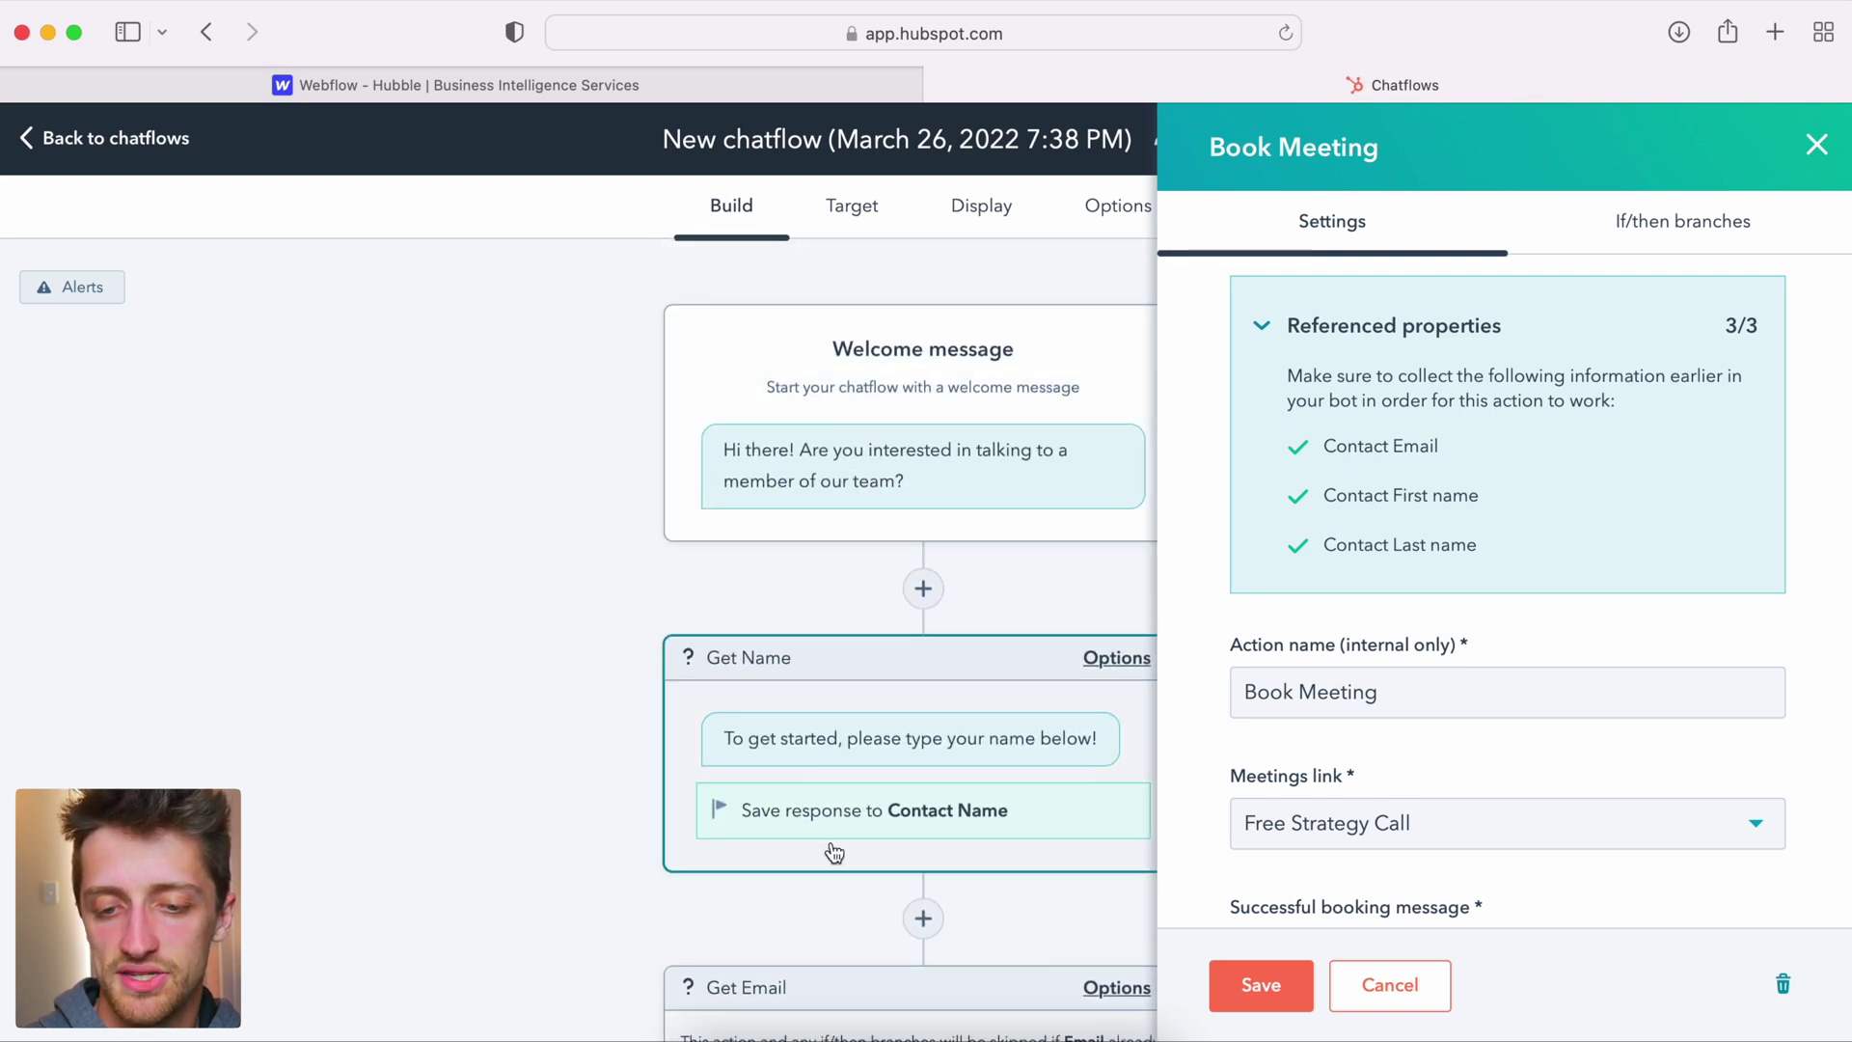
scroll(830, 851, "down", 4)
scroll(876, 851, "down", 5)
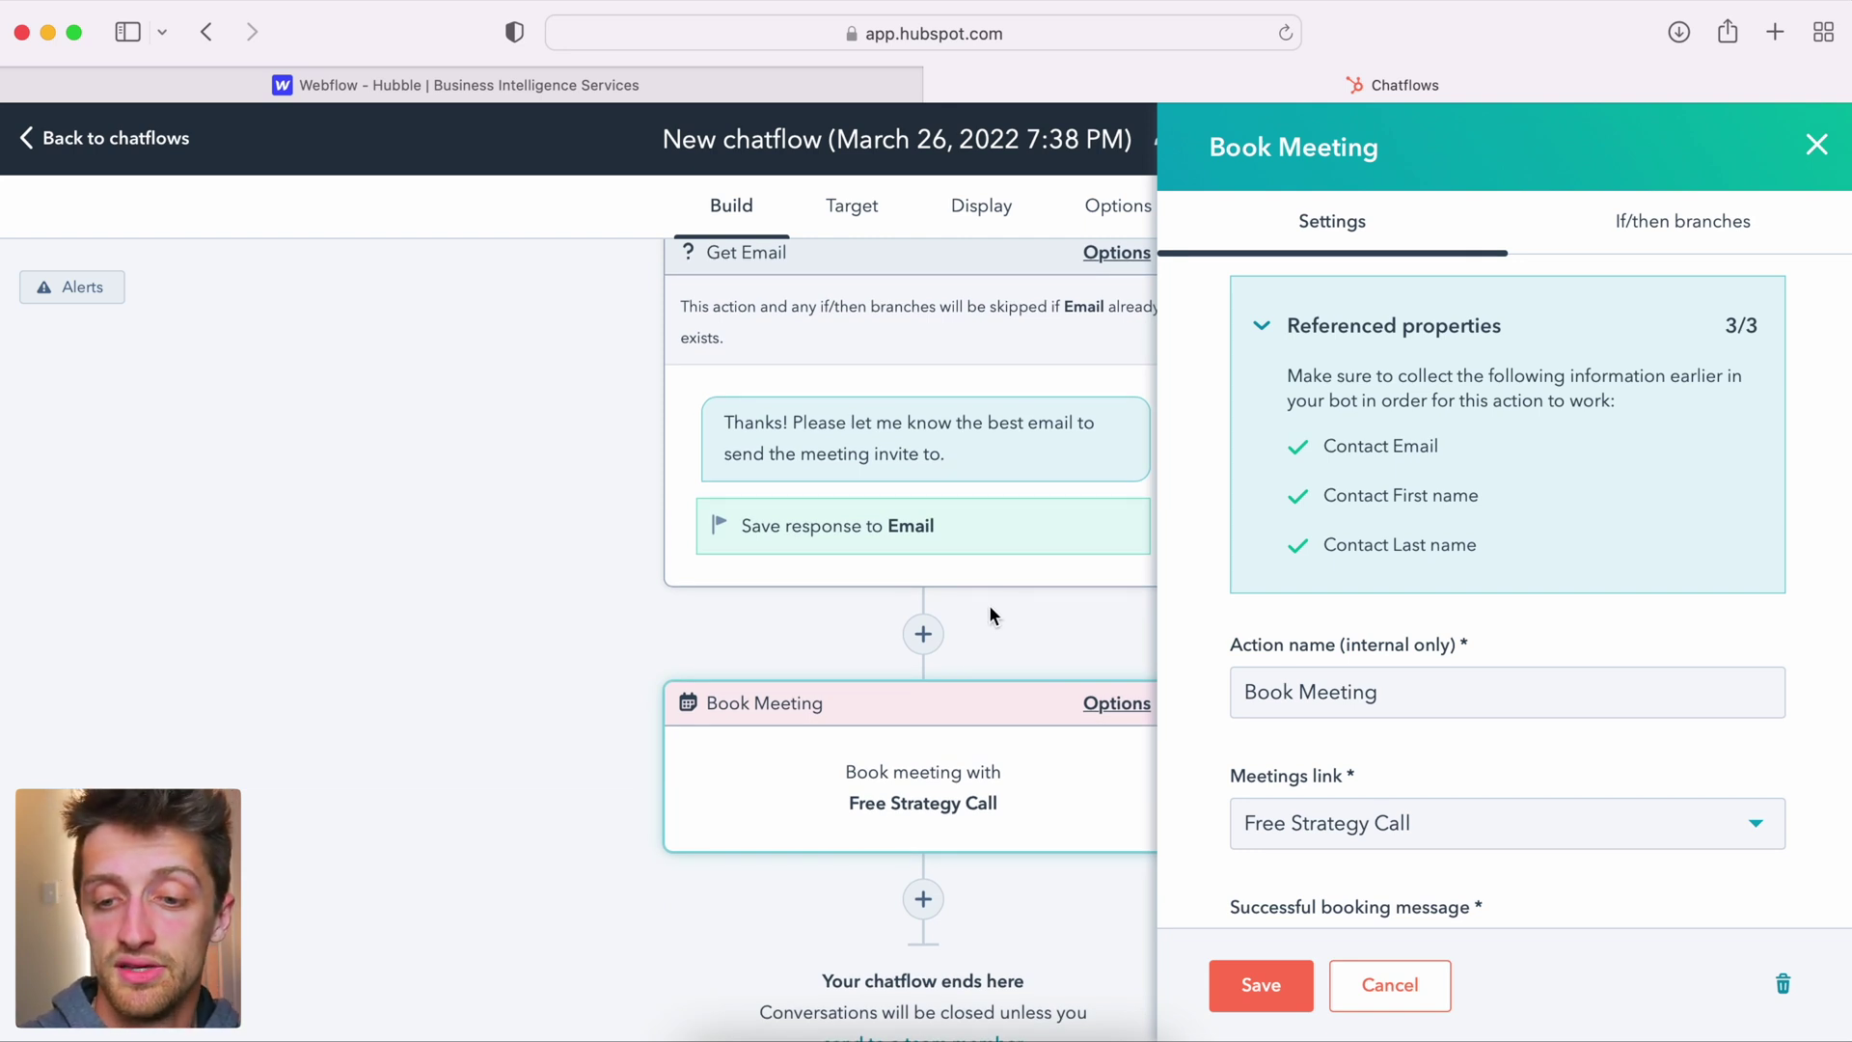
scroll(1570, 559, "down", 5)
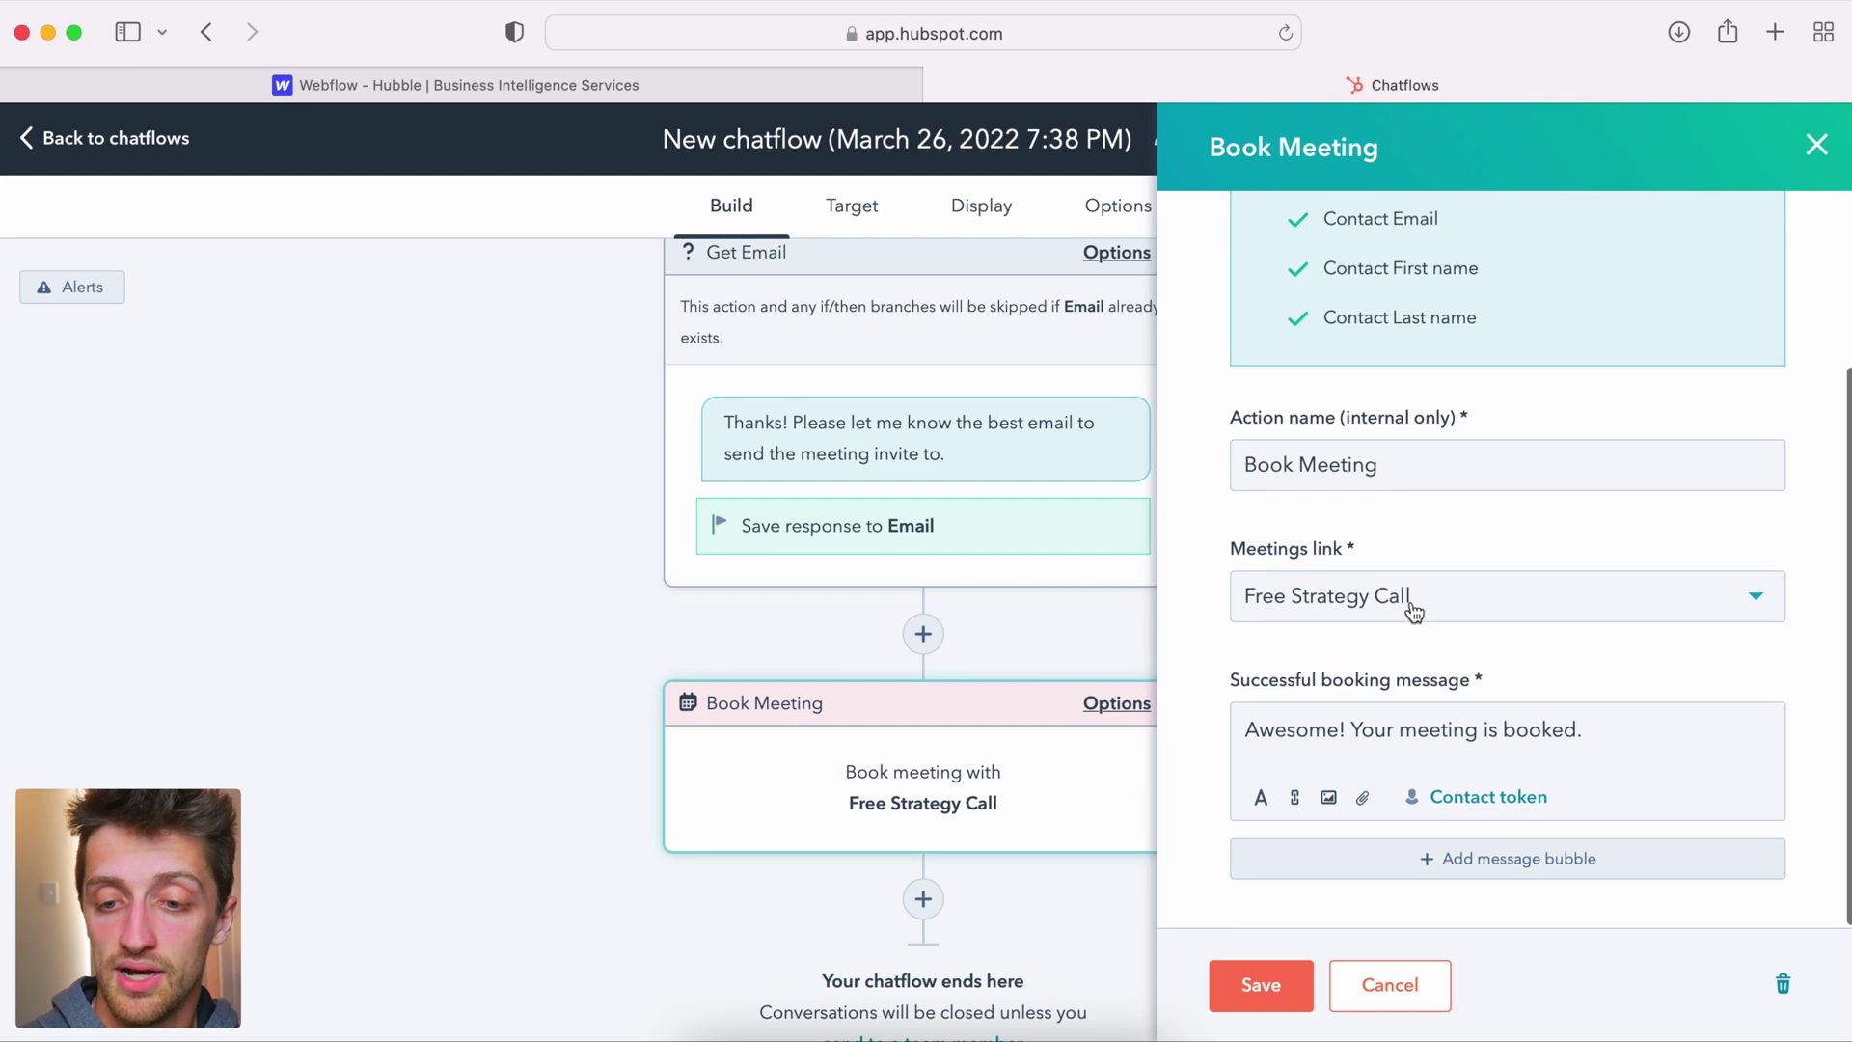
Step: Set the Meetings link to Free Strategy Call and save the Book Meeting step
left_click(1410, 605)
left_click(1353, 740)
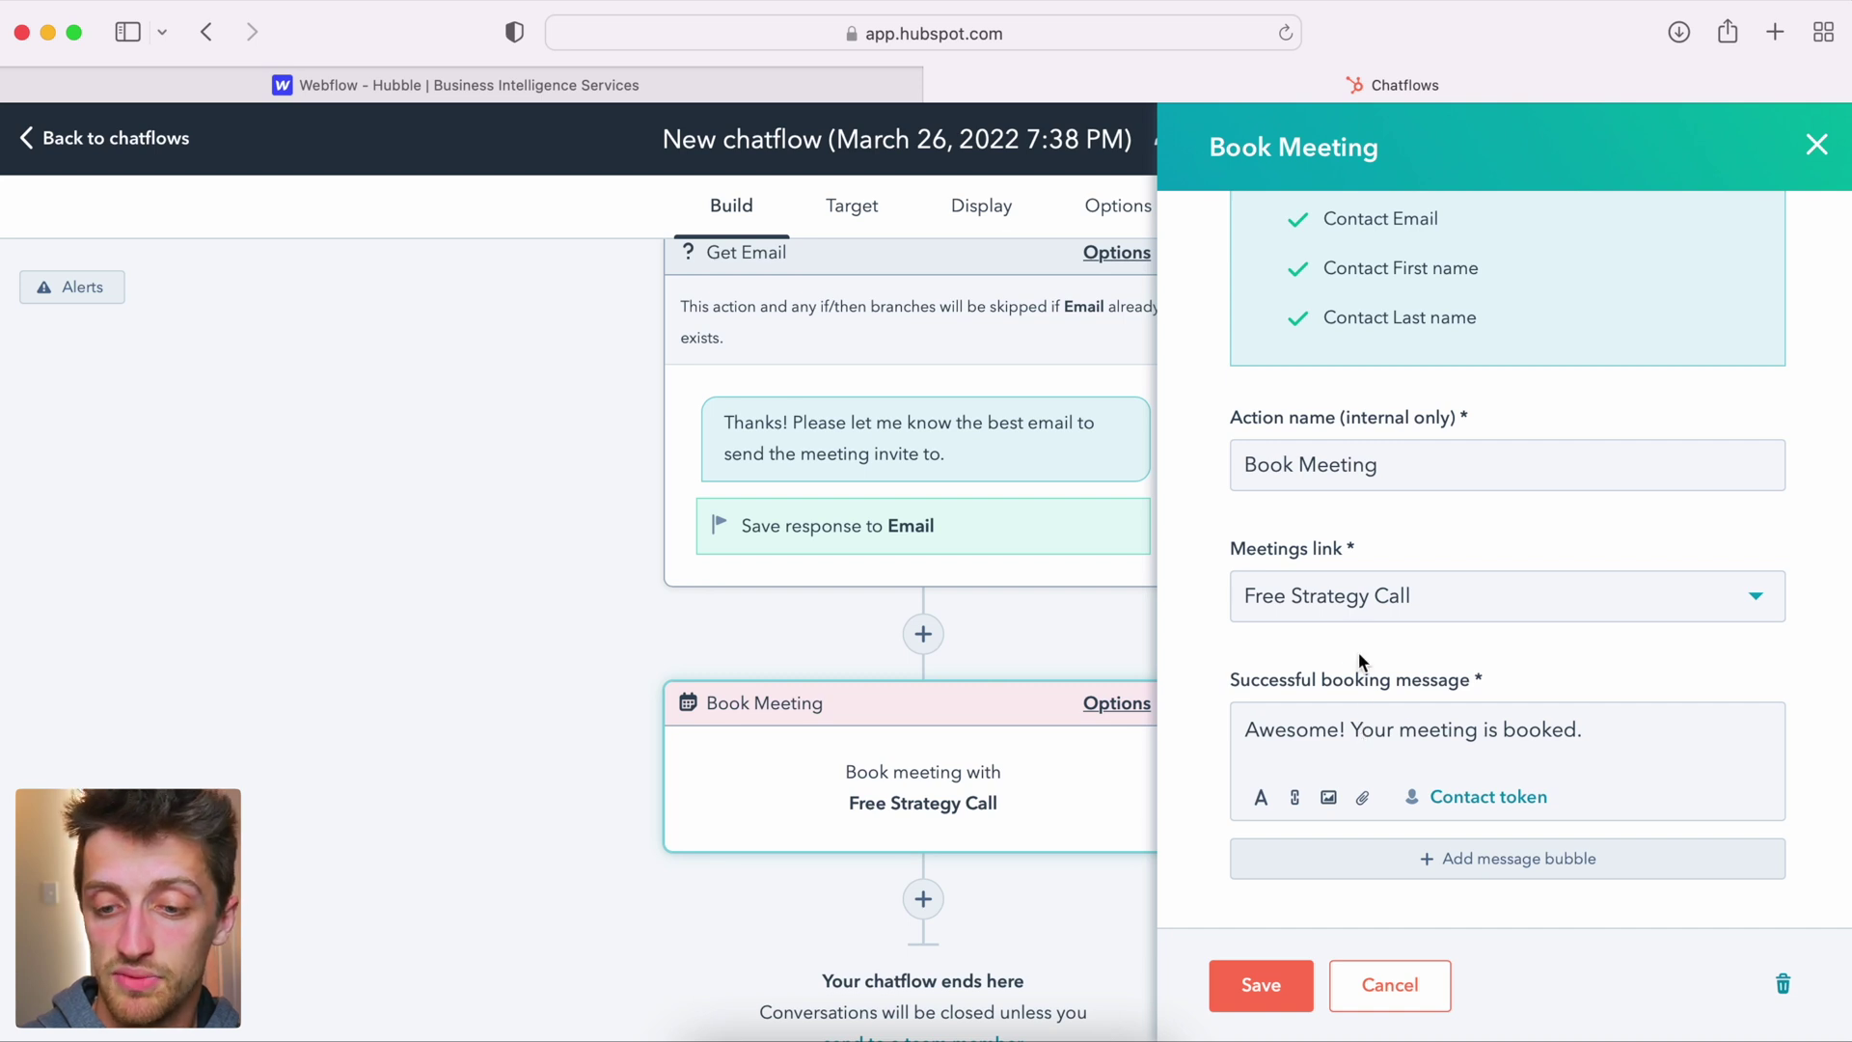
left_click(1257, 985)
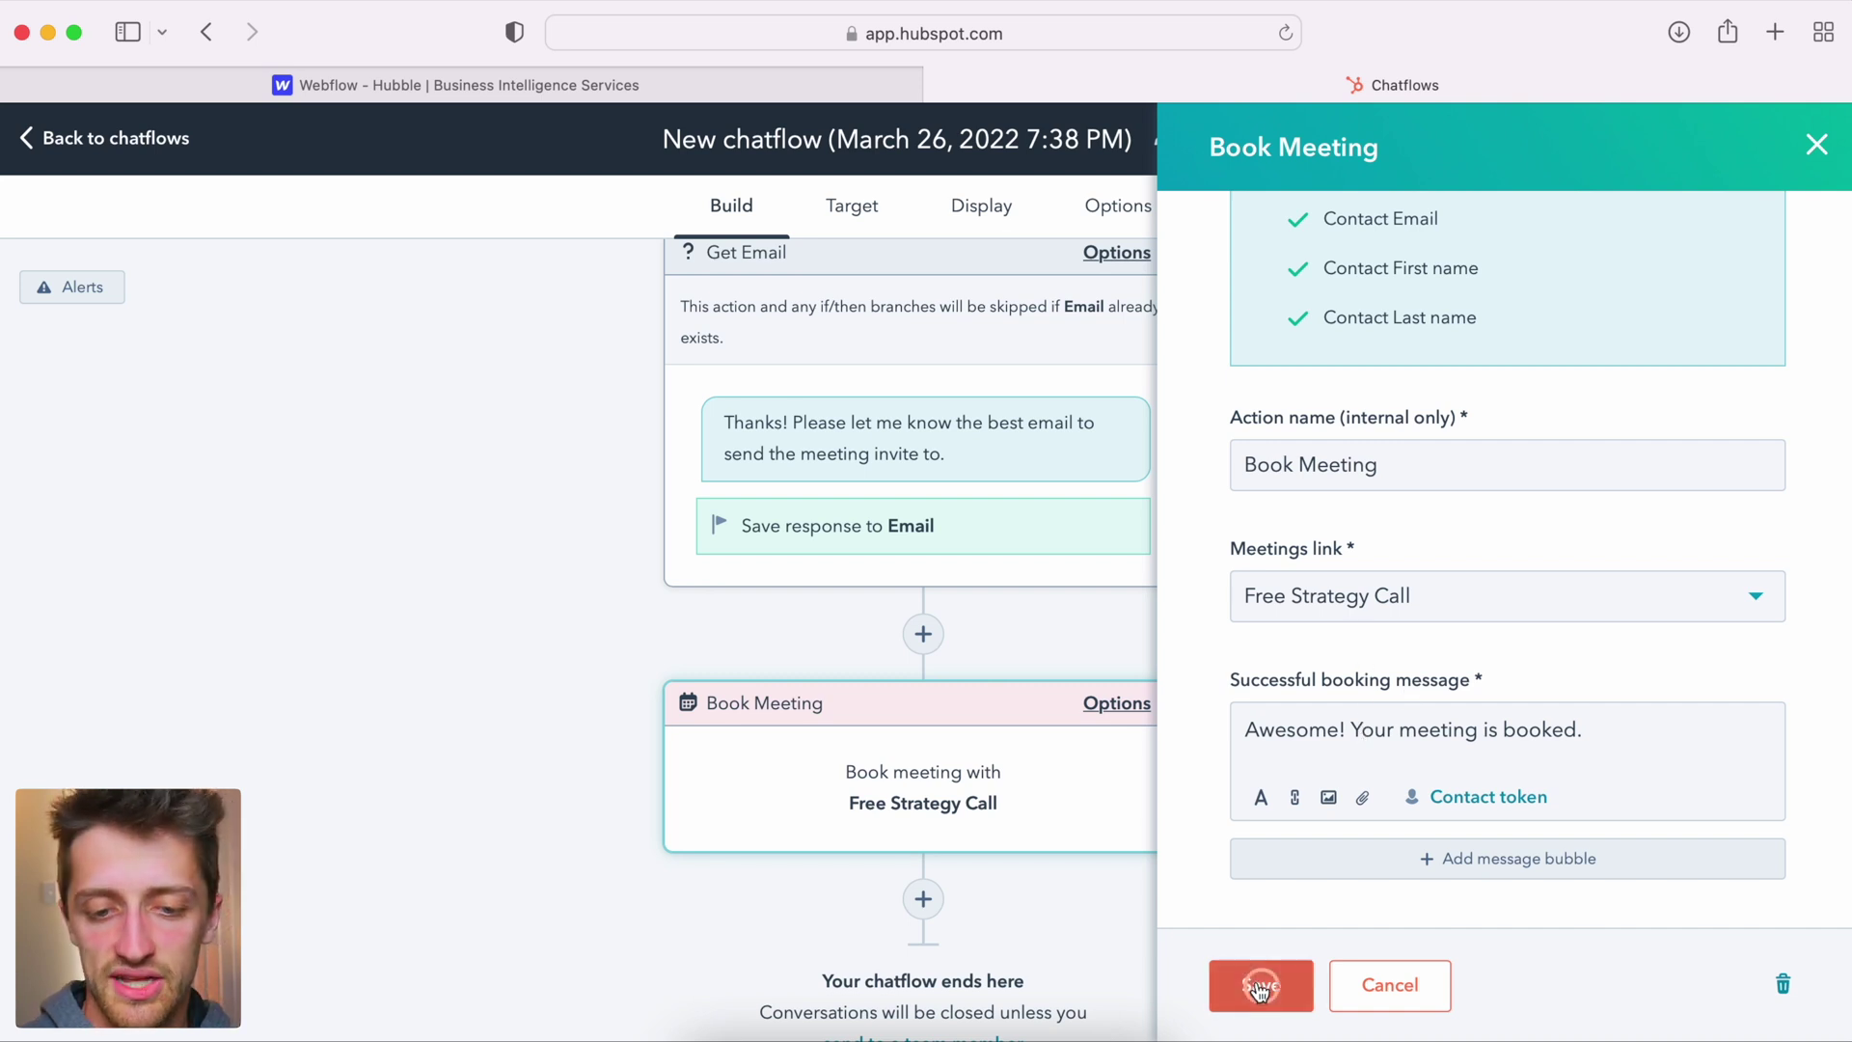
scroll(1415, 640, "up", 3)
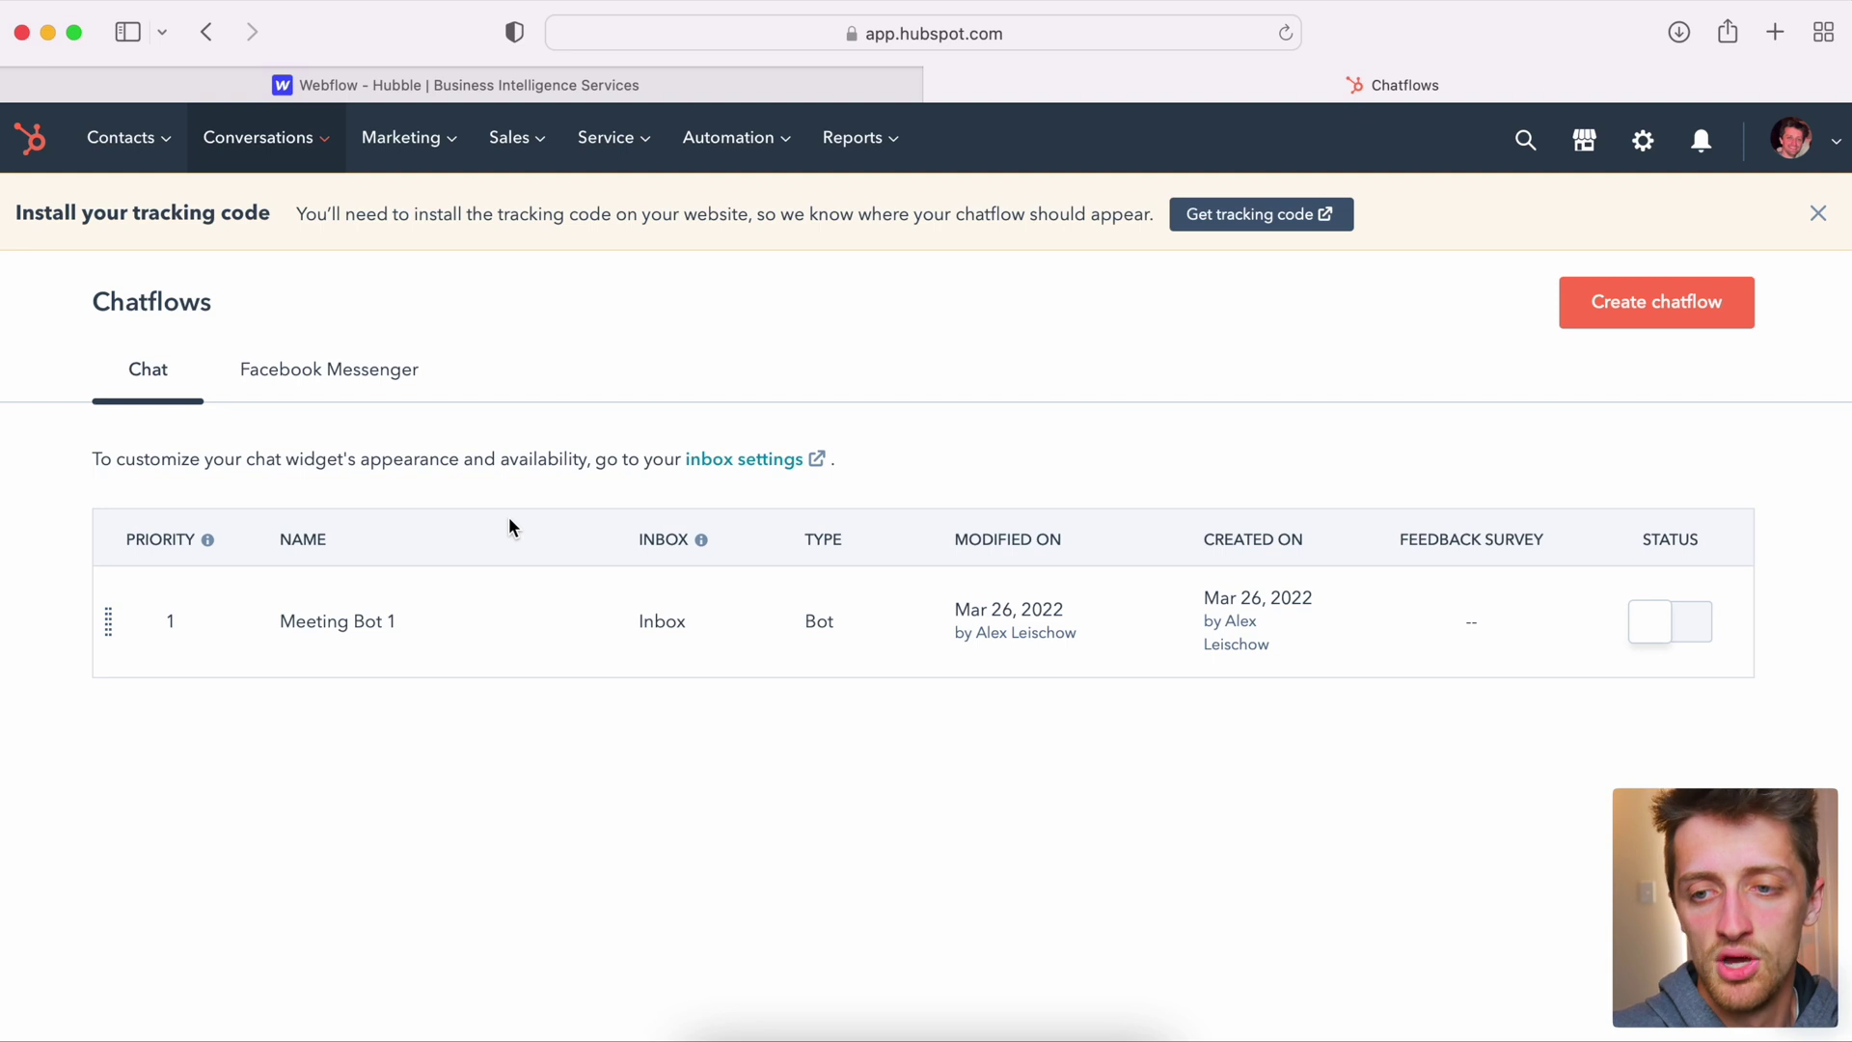
Step: Go to Profile & Preferences from the account avatar menu
left_click(1835, 143)
left_click(1645, 287)
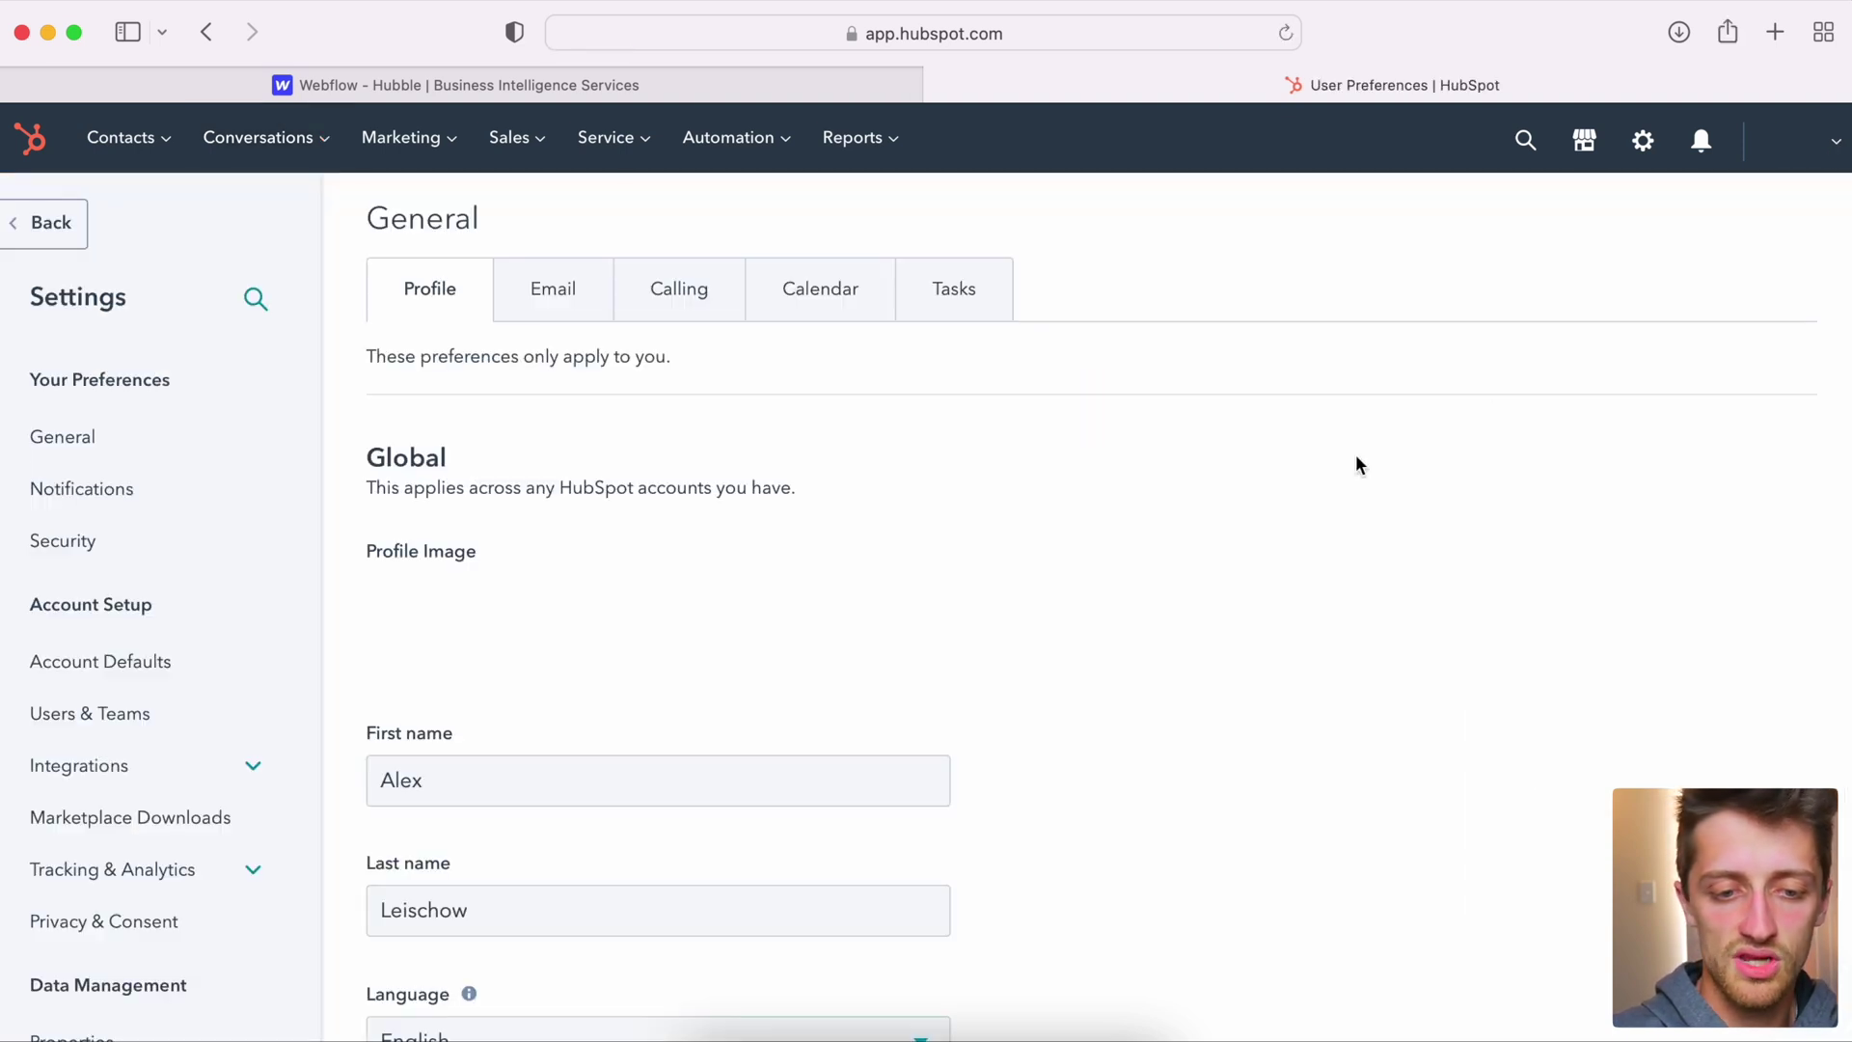
Step: Open Tools > Inbox > Inboxes in settings and start connecting the Chat channel
scroll(212, 694, "down", 3)
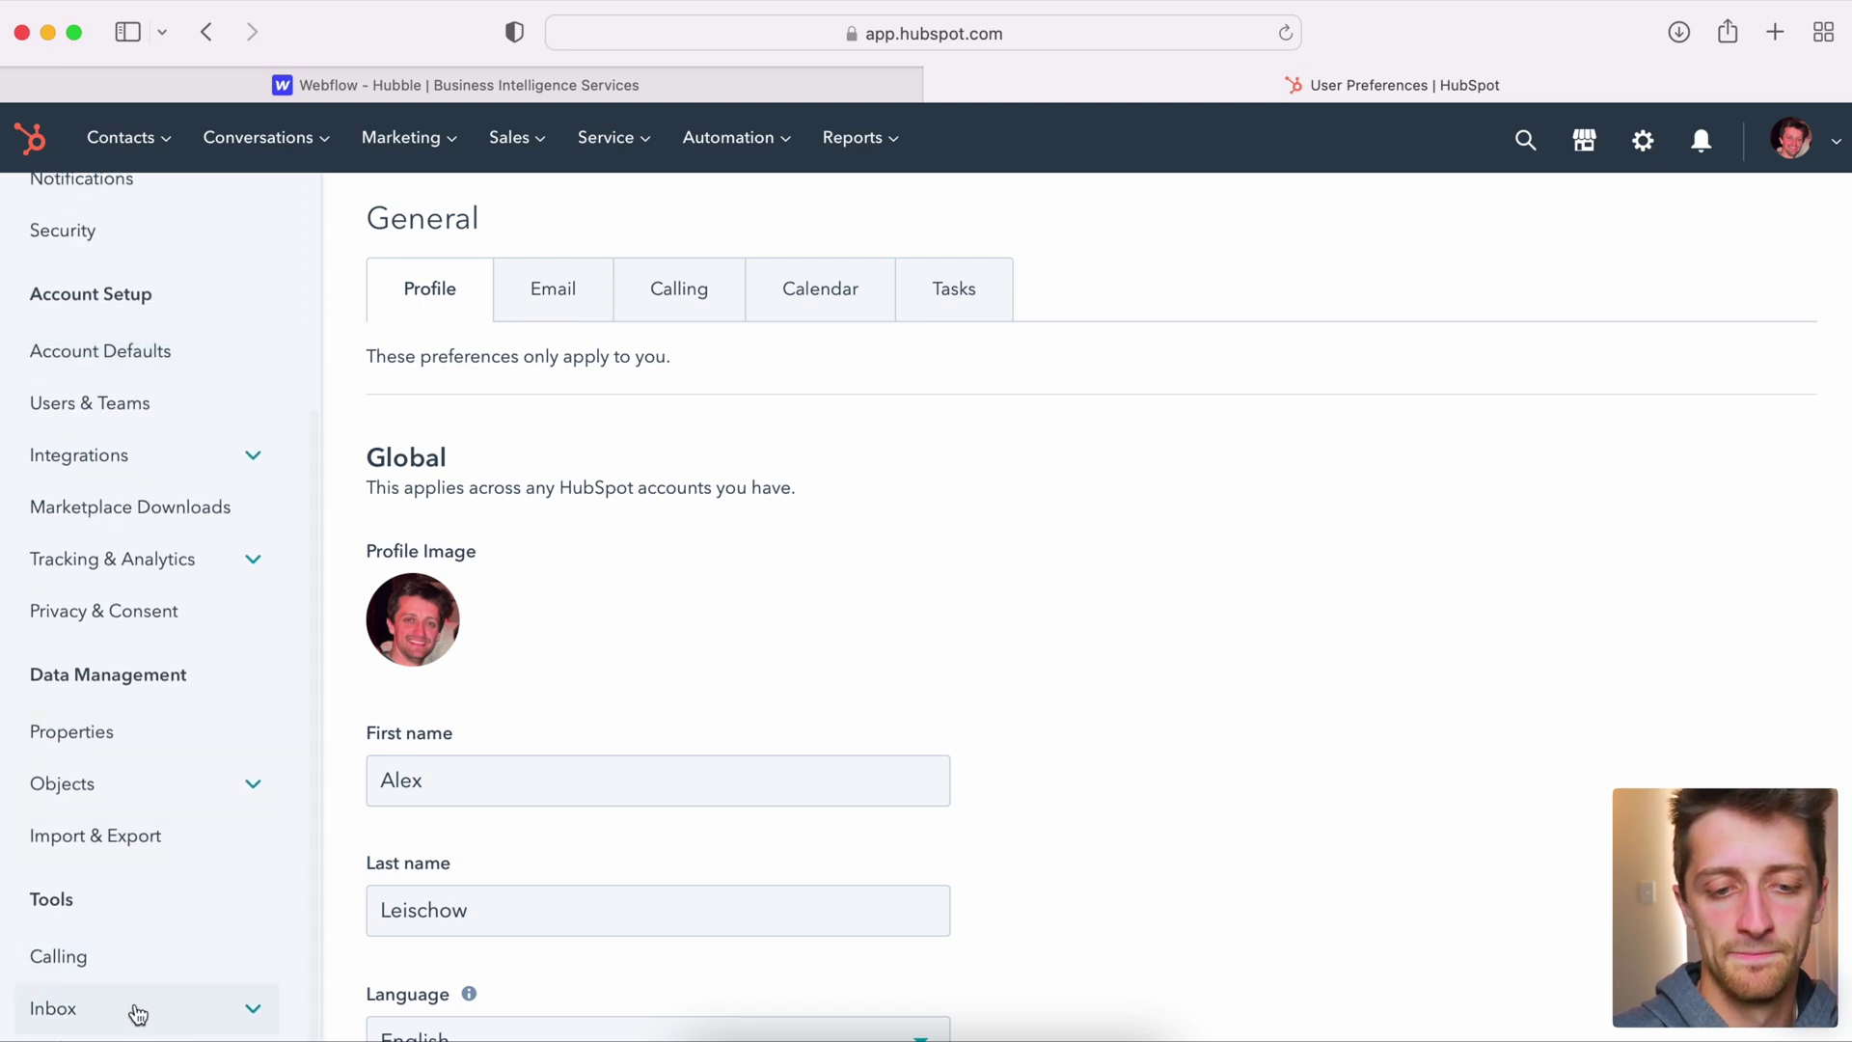
scroll(159, 872, "down", 1)
left_click(160, 876)
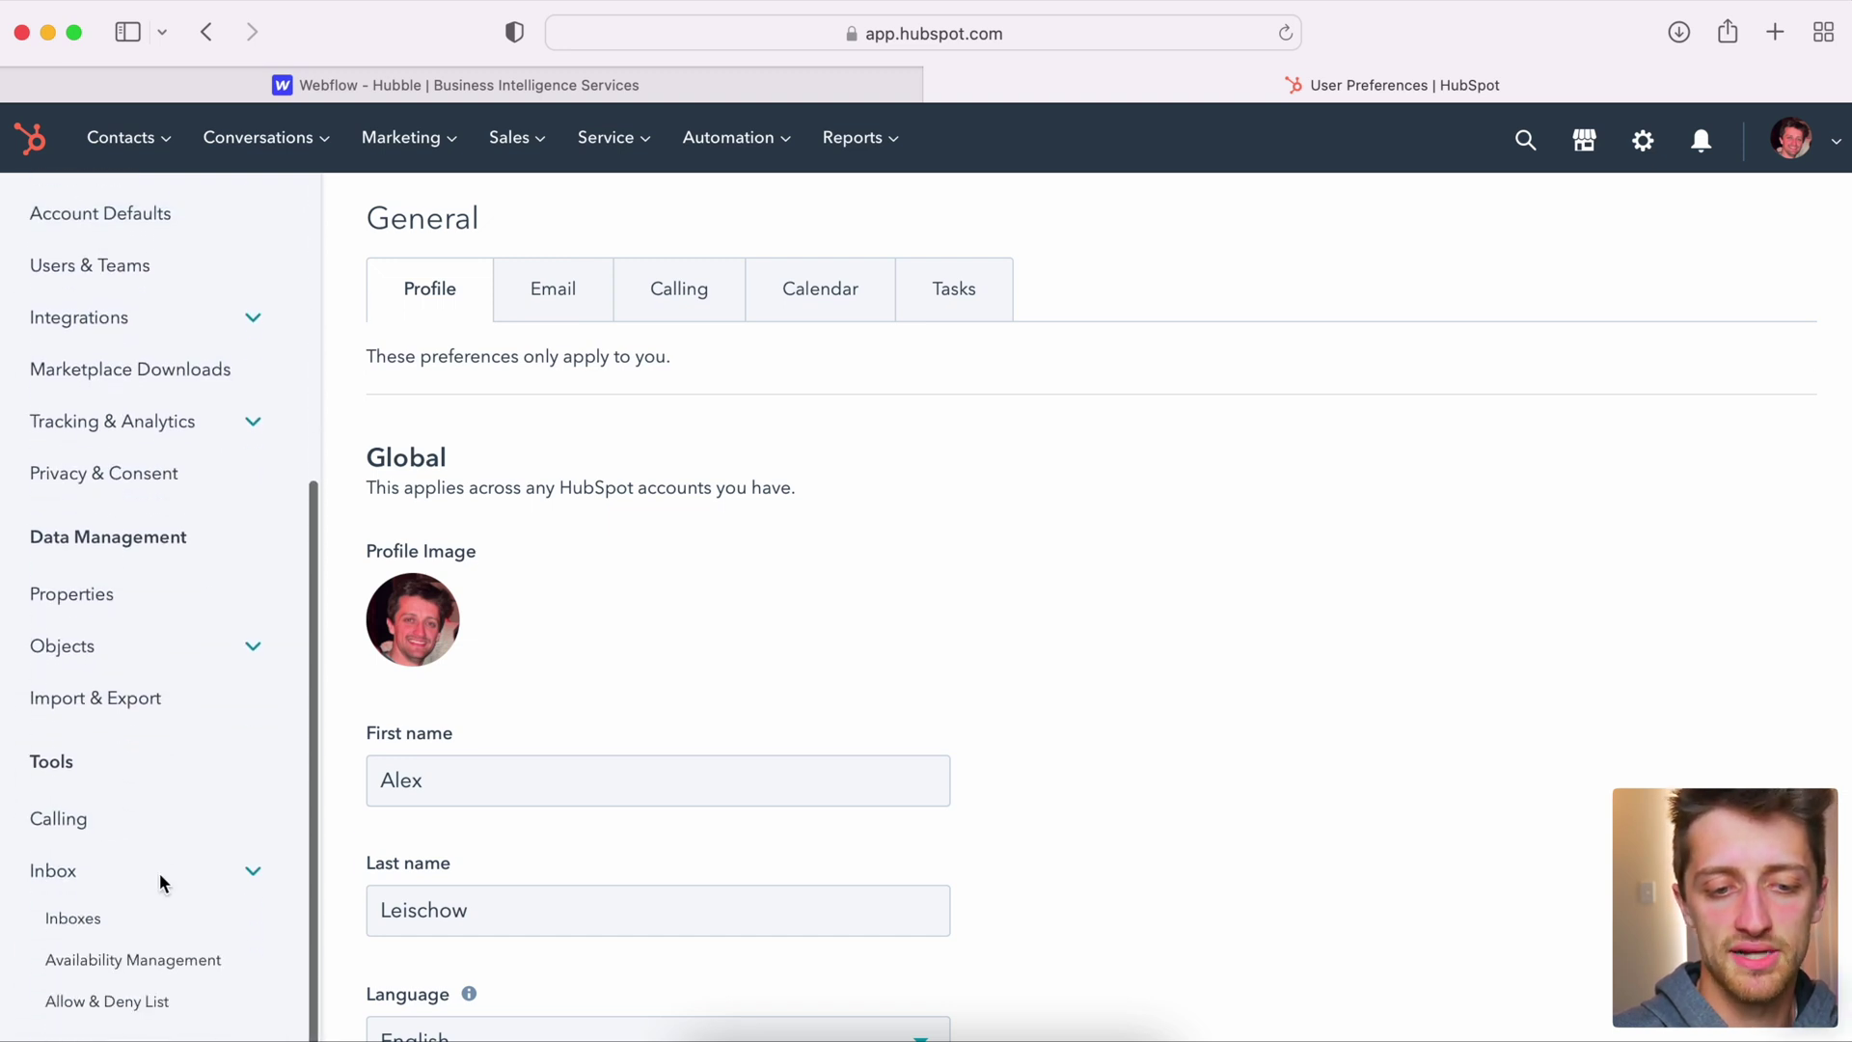
left_click(114, 927)
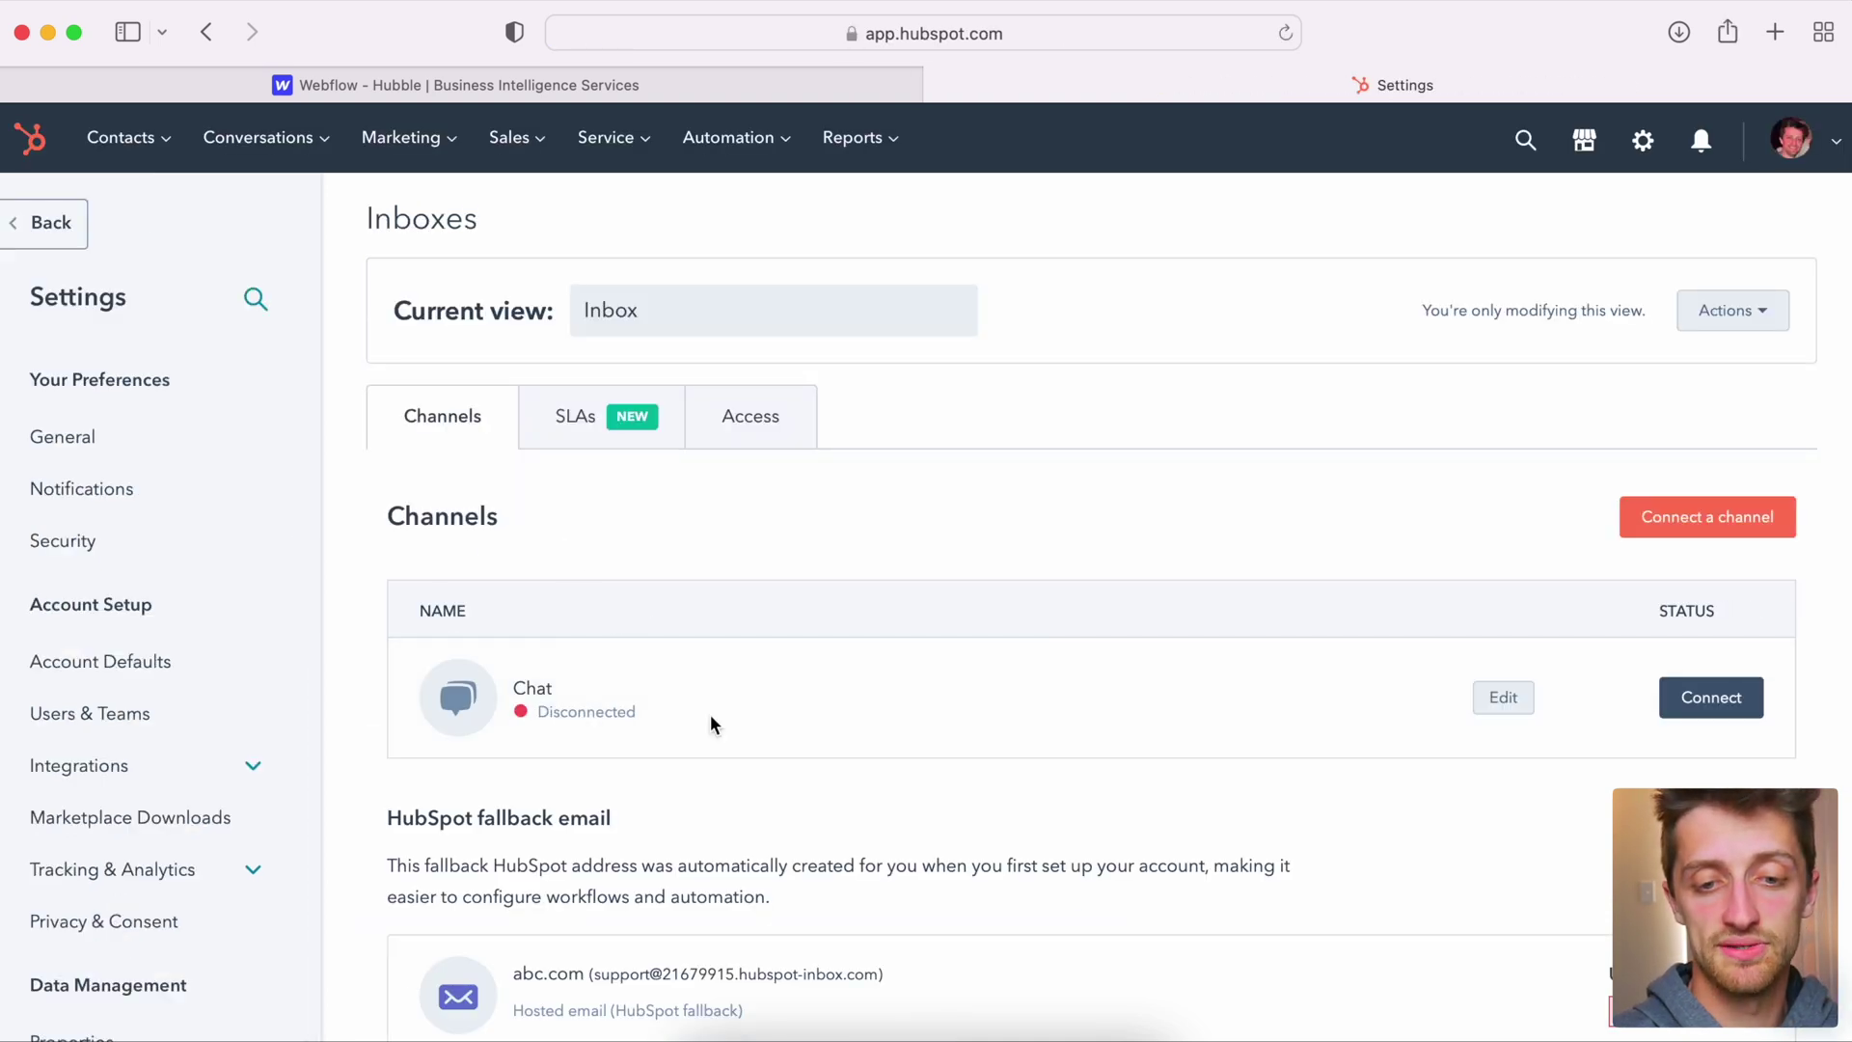
scroll(797, 606, "down", 2)
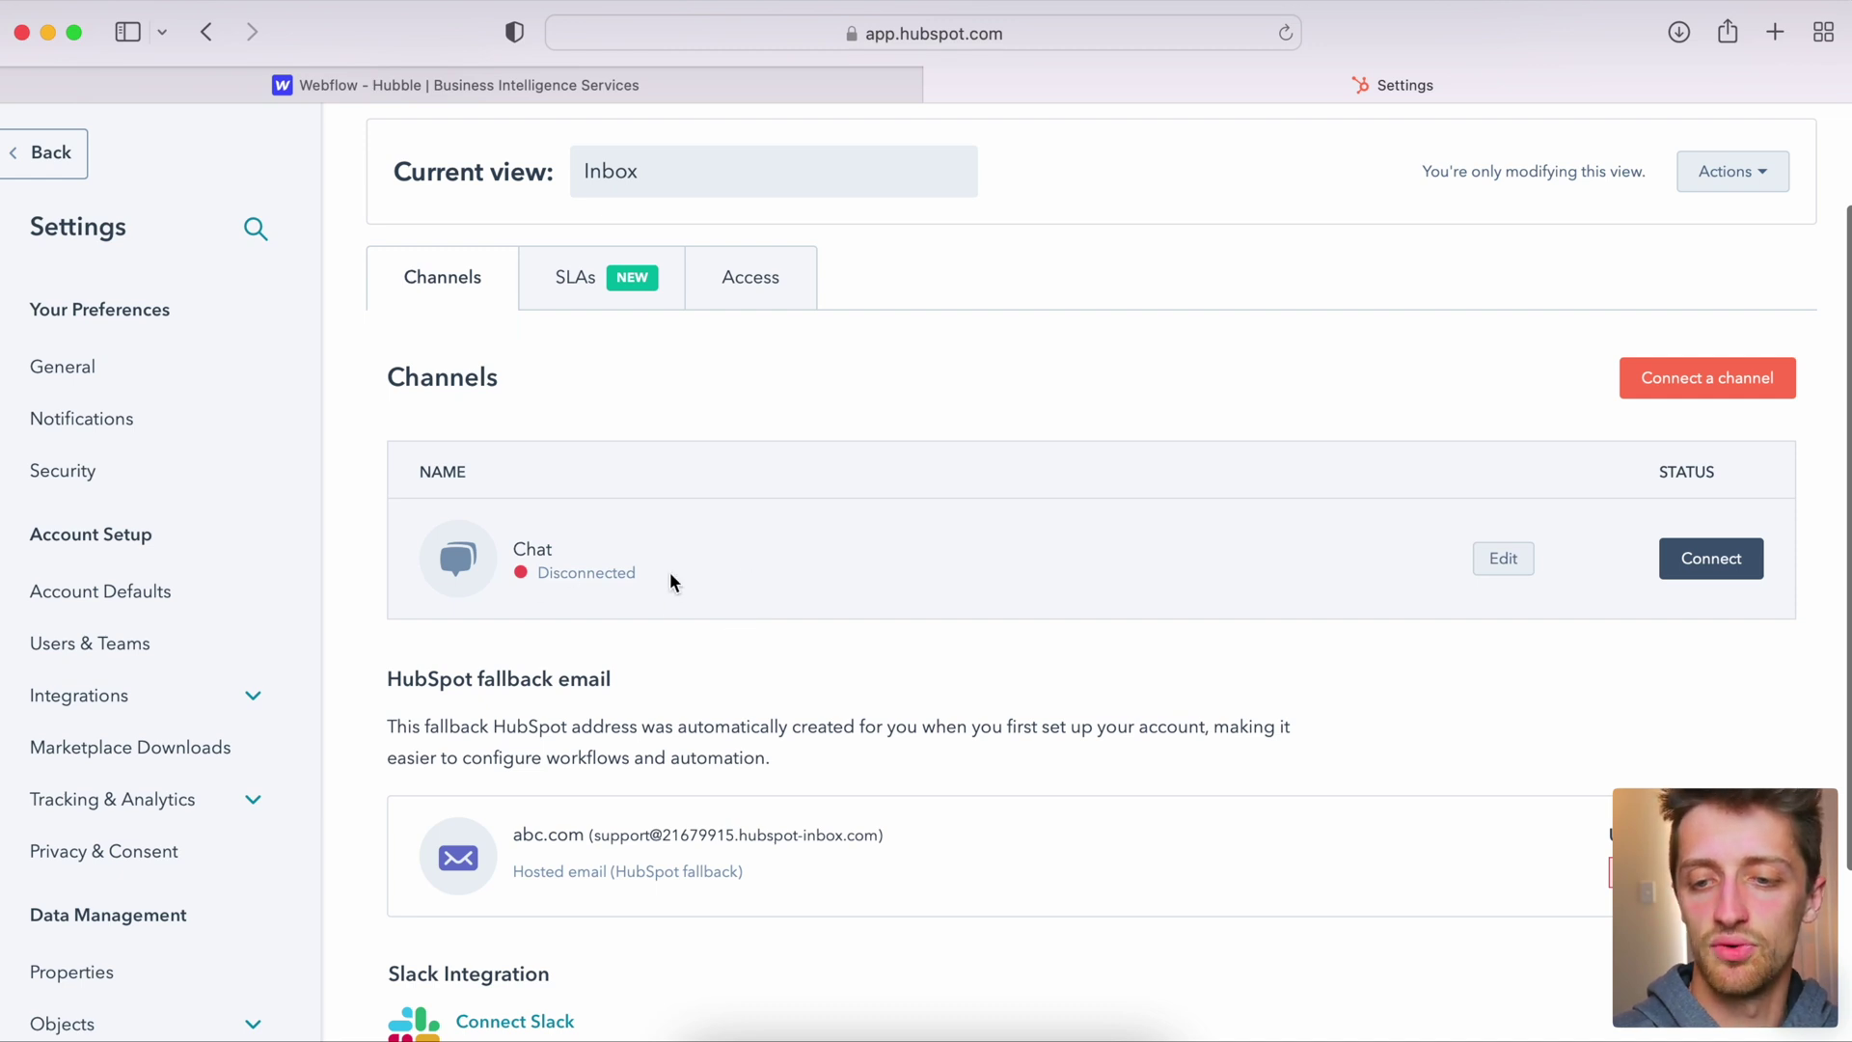
left_click(1709, 560)
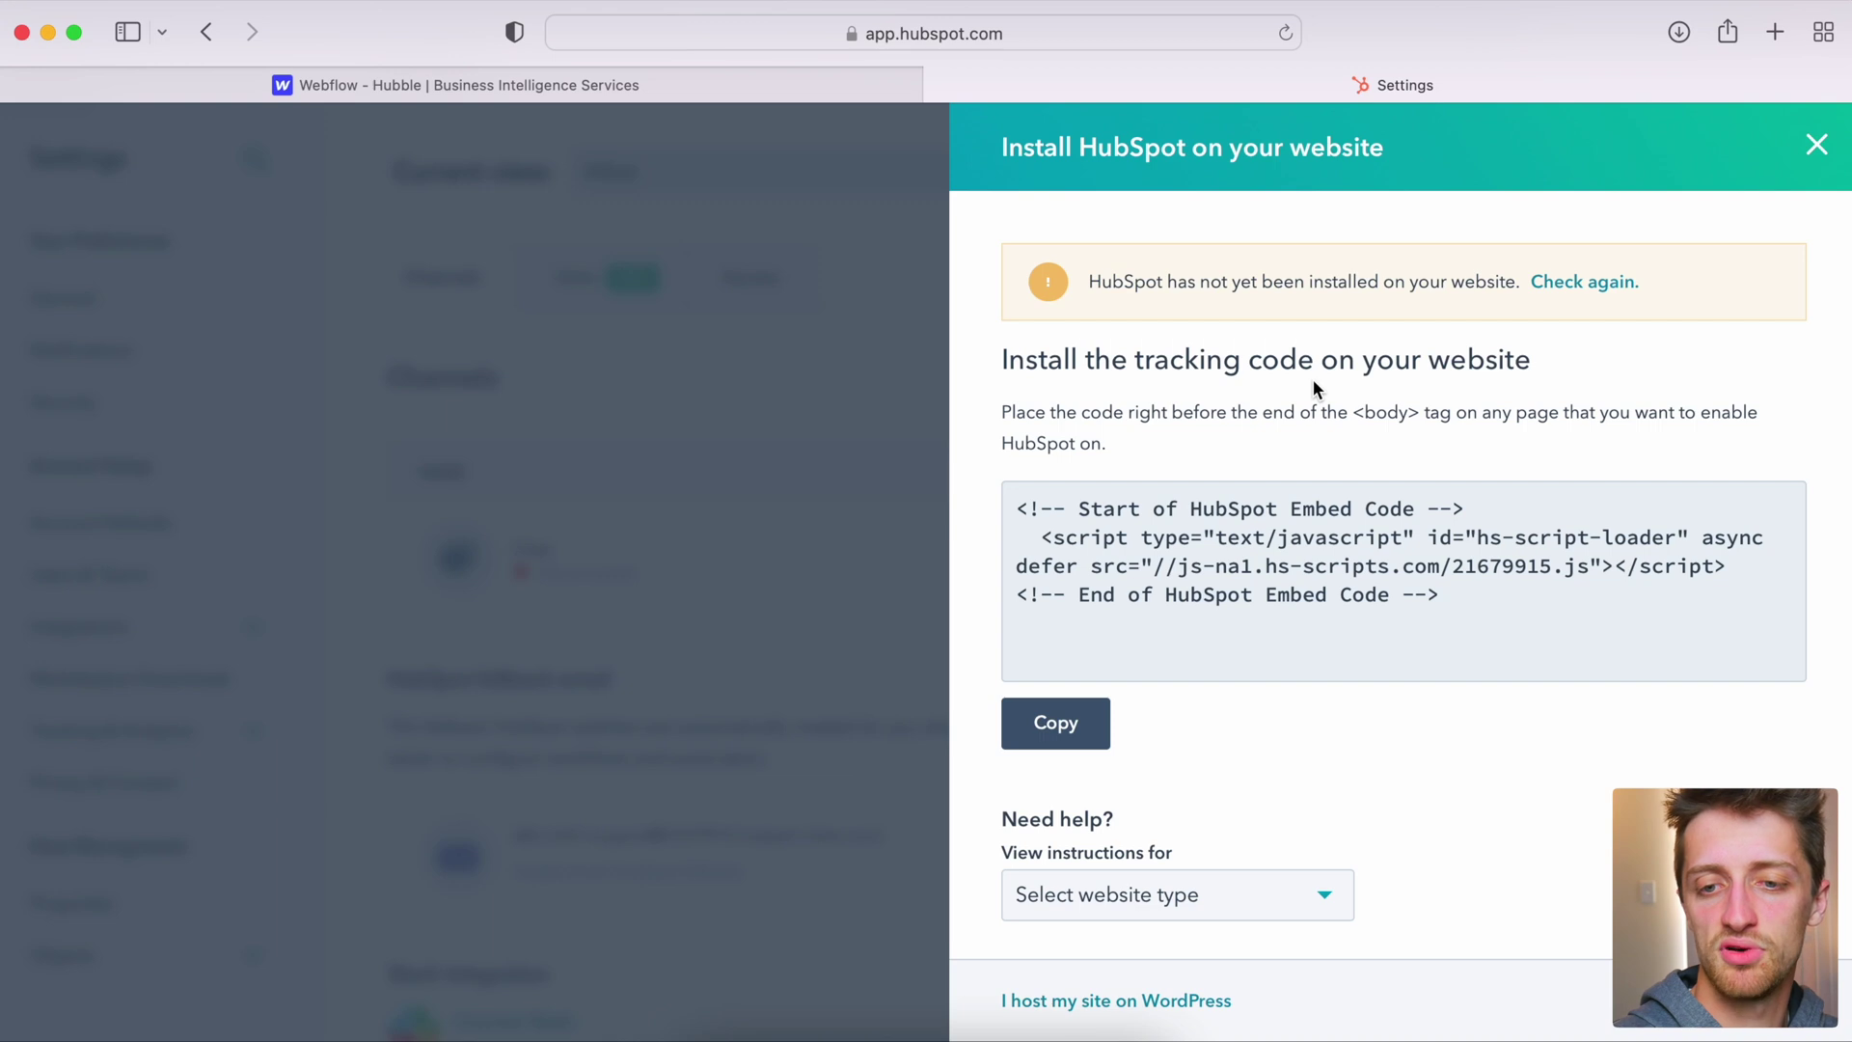
Step: Copy the HubSpot tracking embed code and switch back to the Webflow designer
left_click(1061, 722)
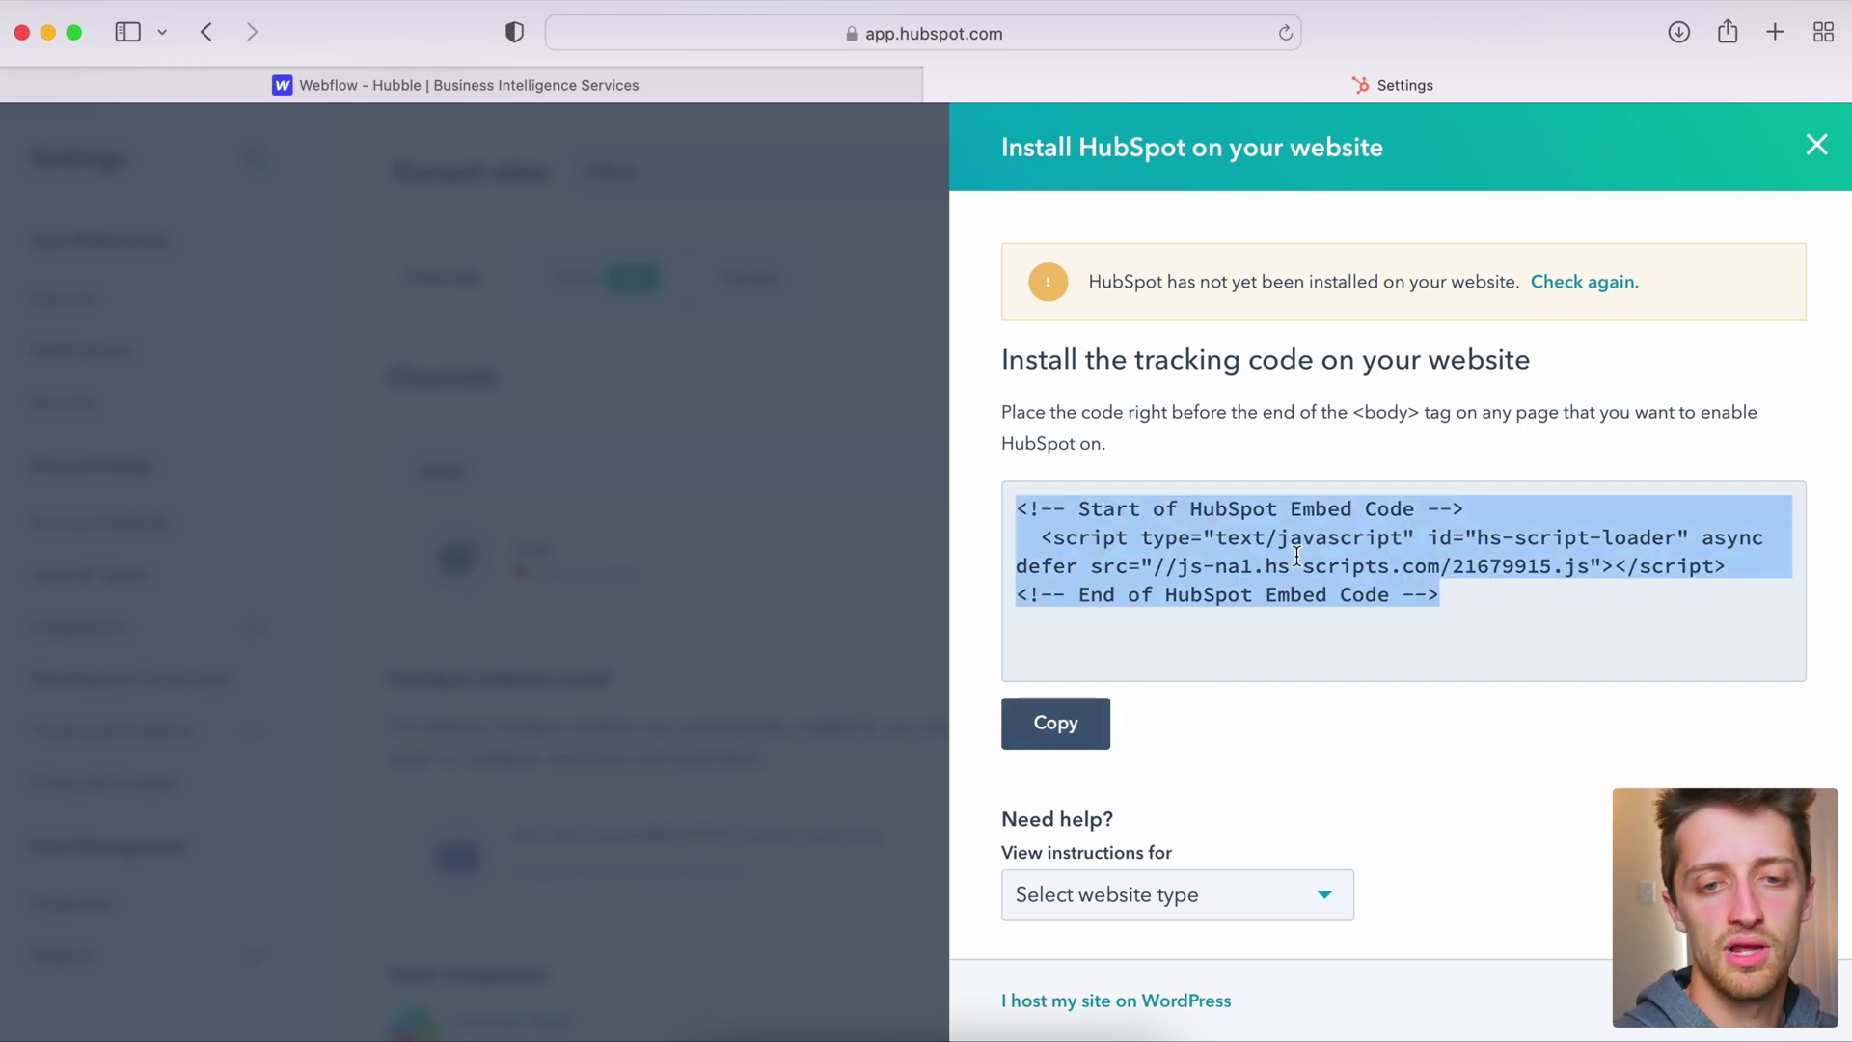
left_click(469, 94)
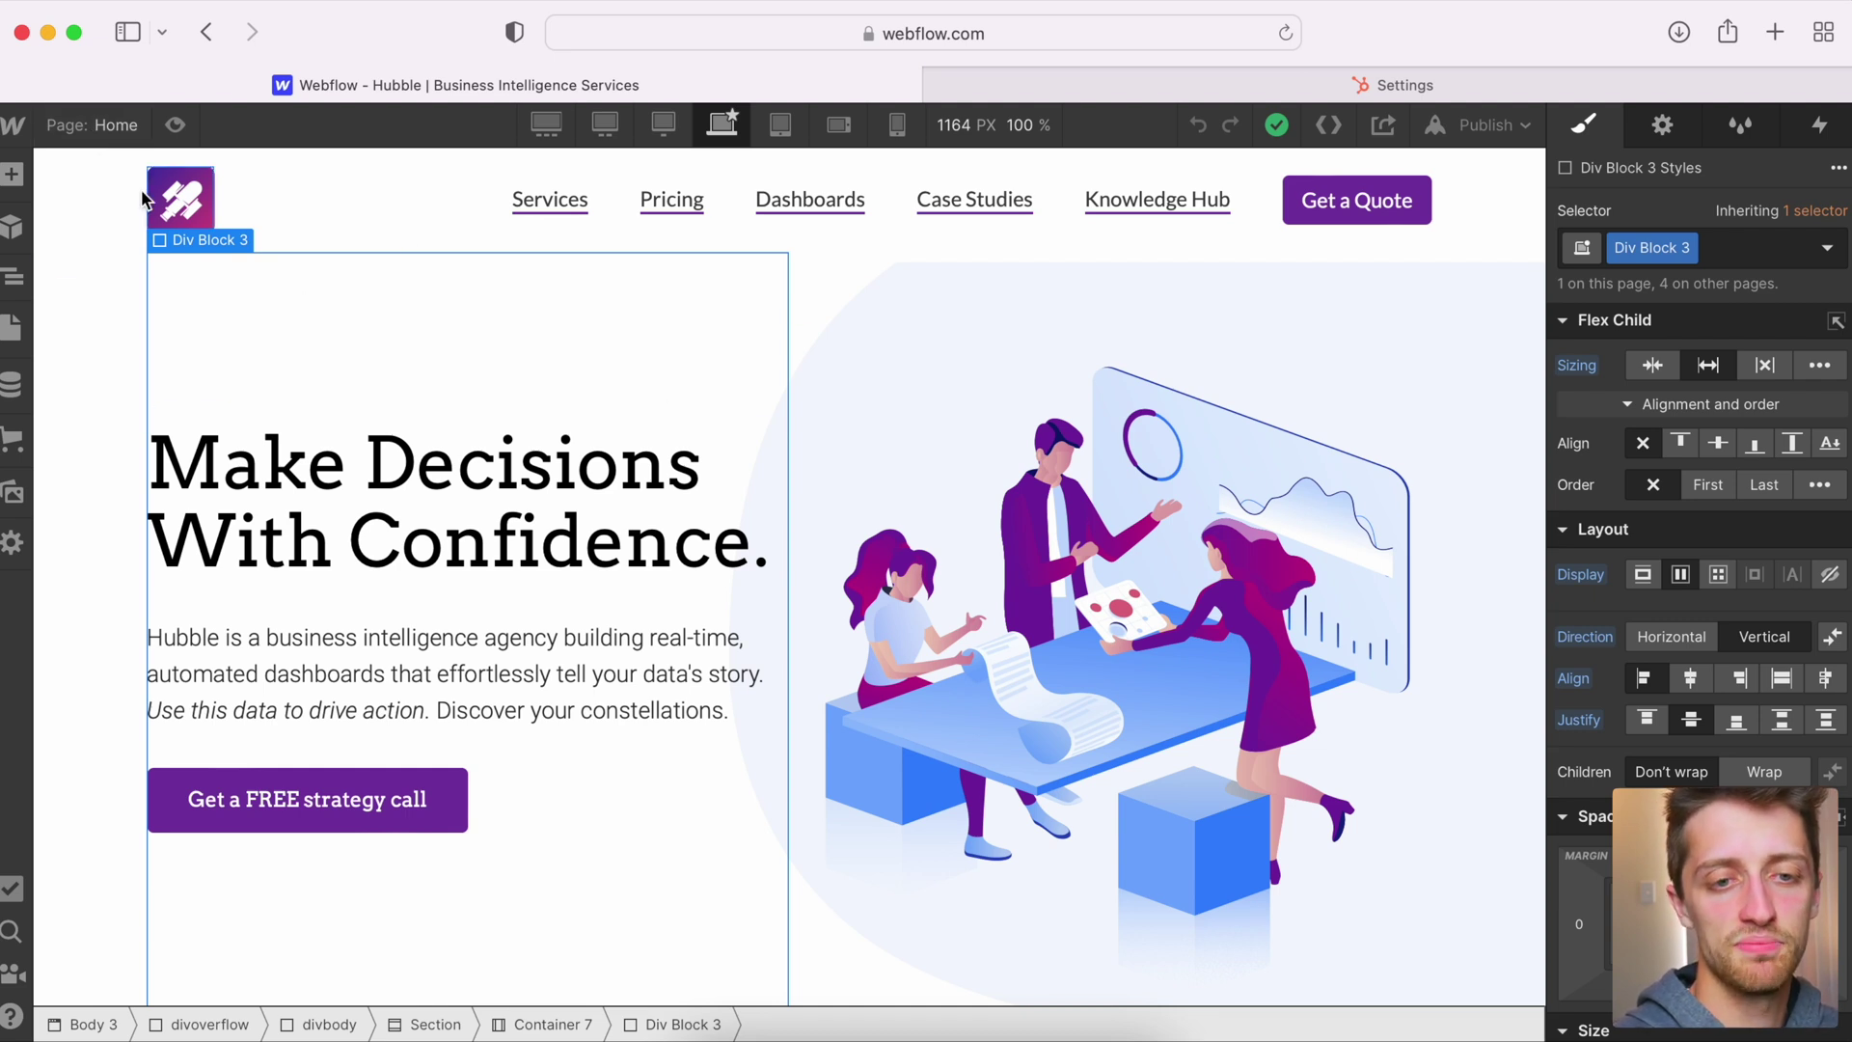
Step: Paste the HubSpot embed code into the Home page's Before </body> custom code, save, and publish
left_click(101, 126)
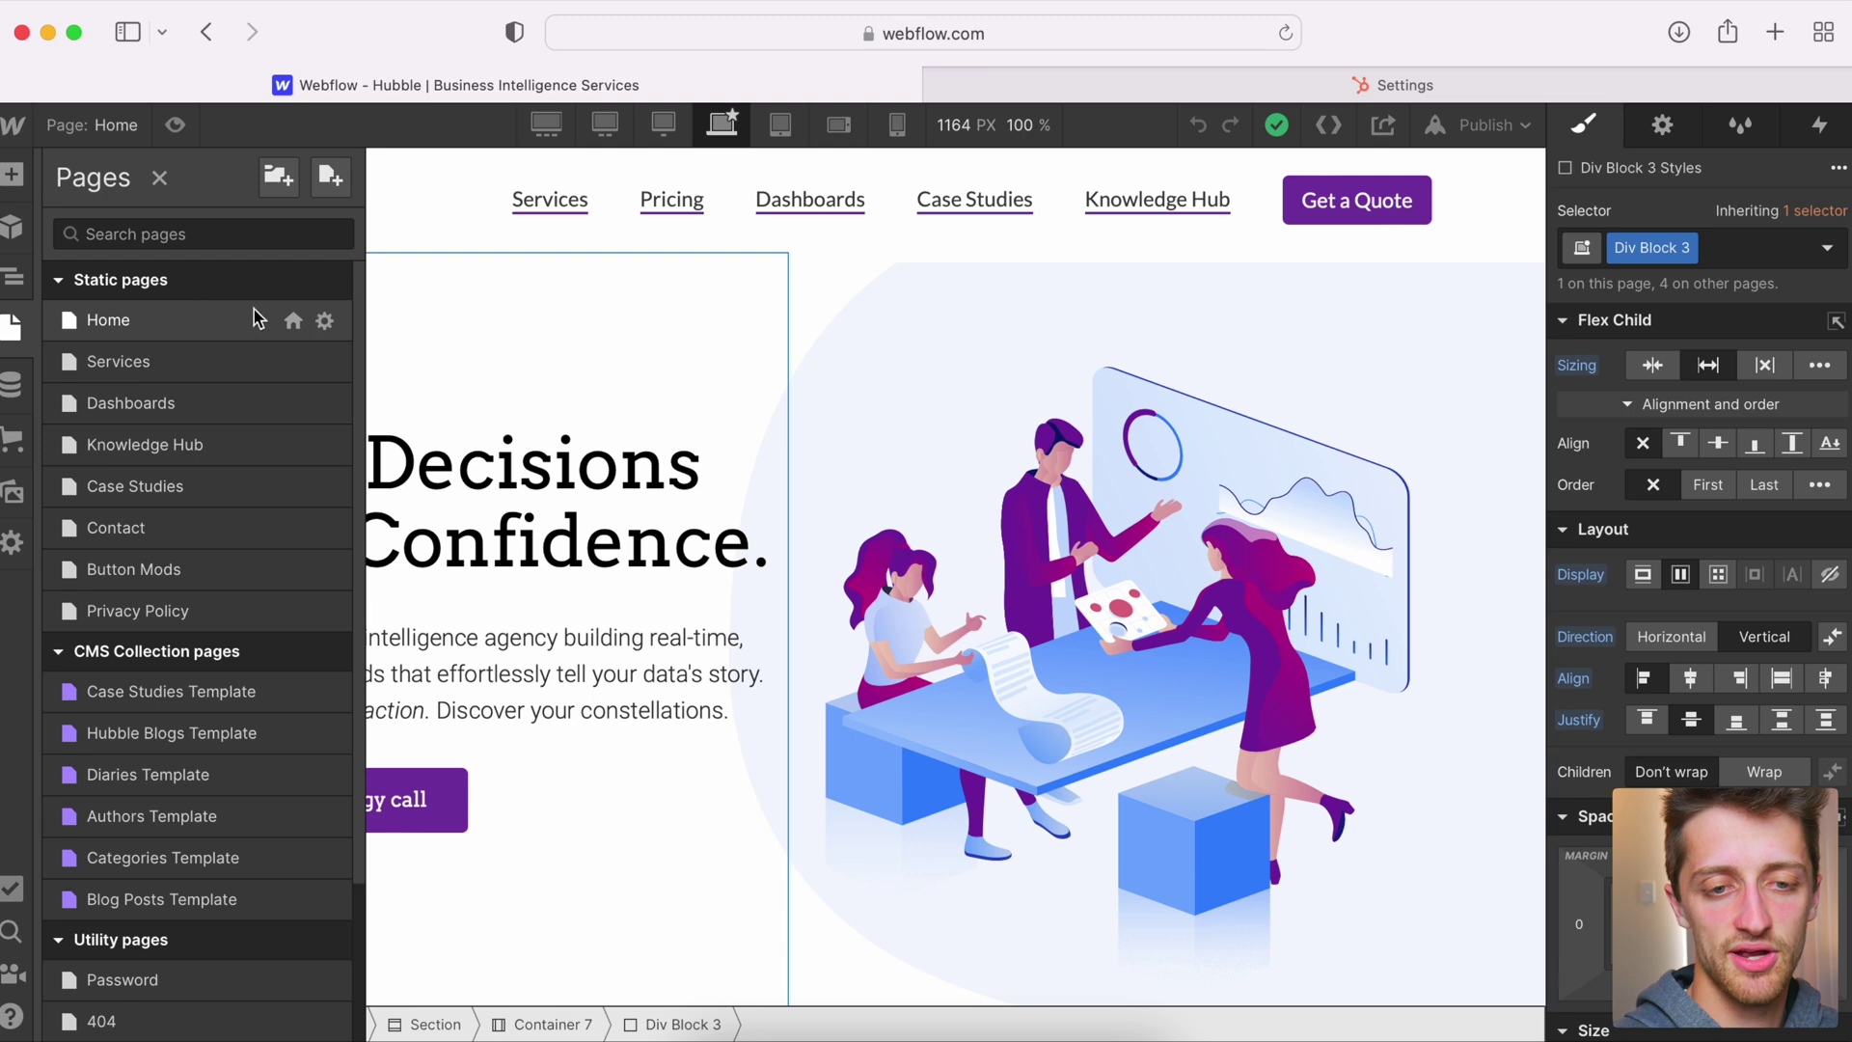
left_click(325, 321)
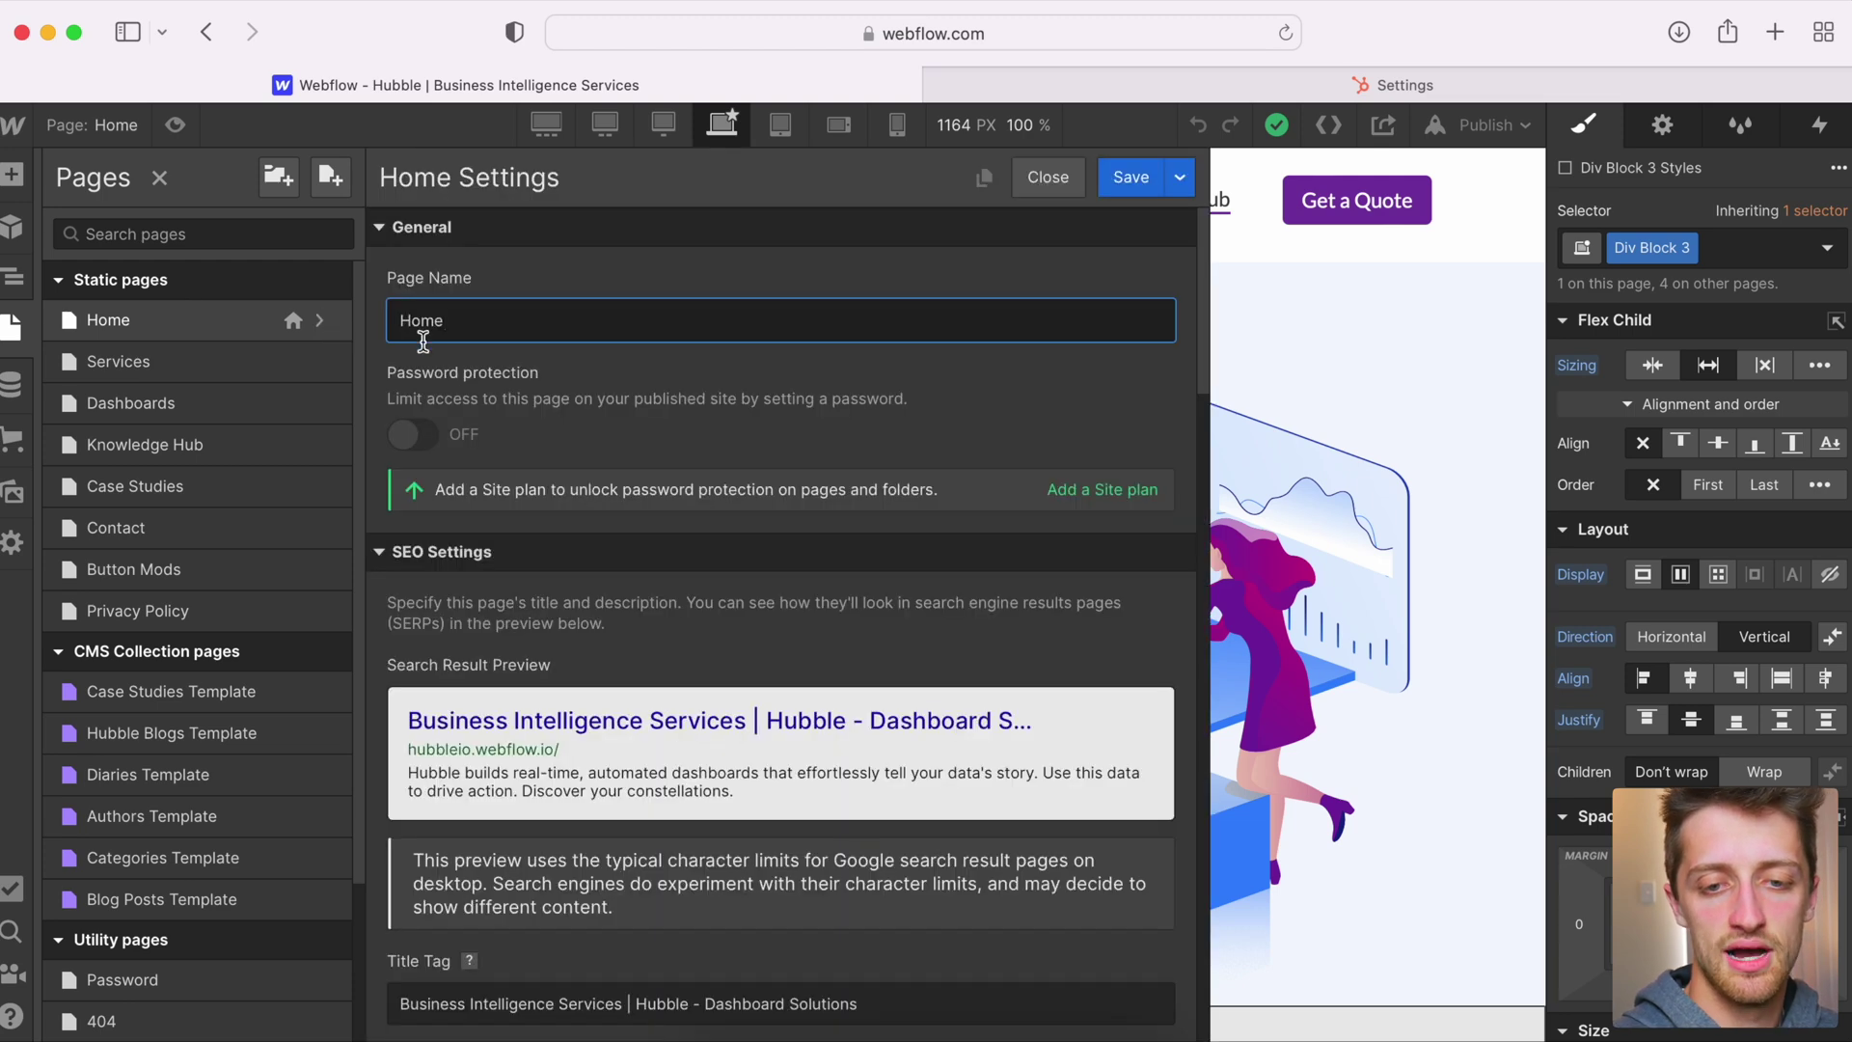
scroll(555, 480, "down", 3)
scroll(557, 480, "down", 15)
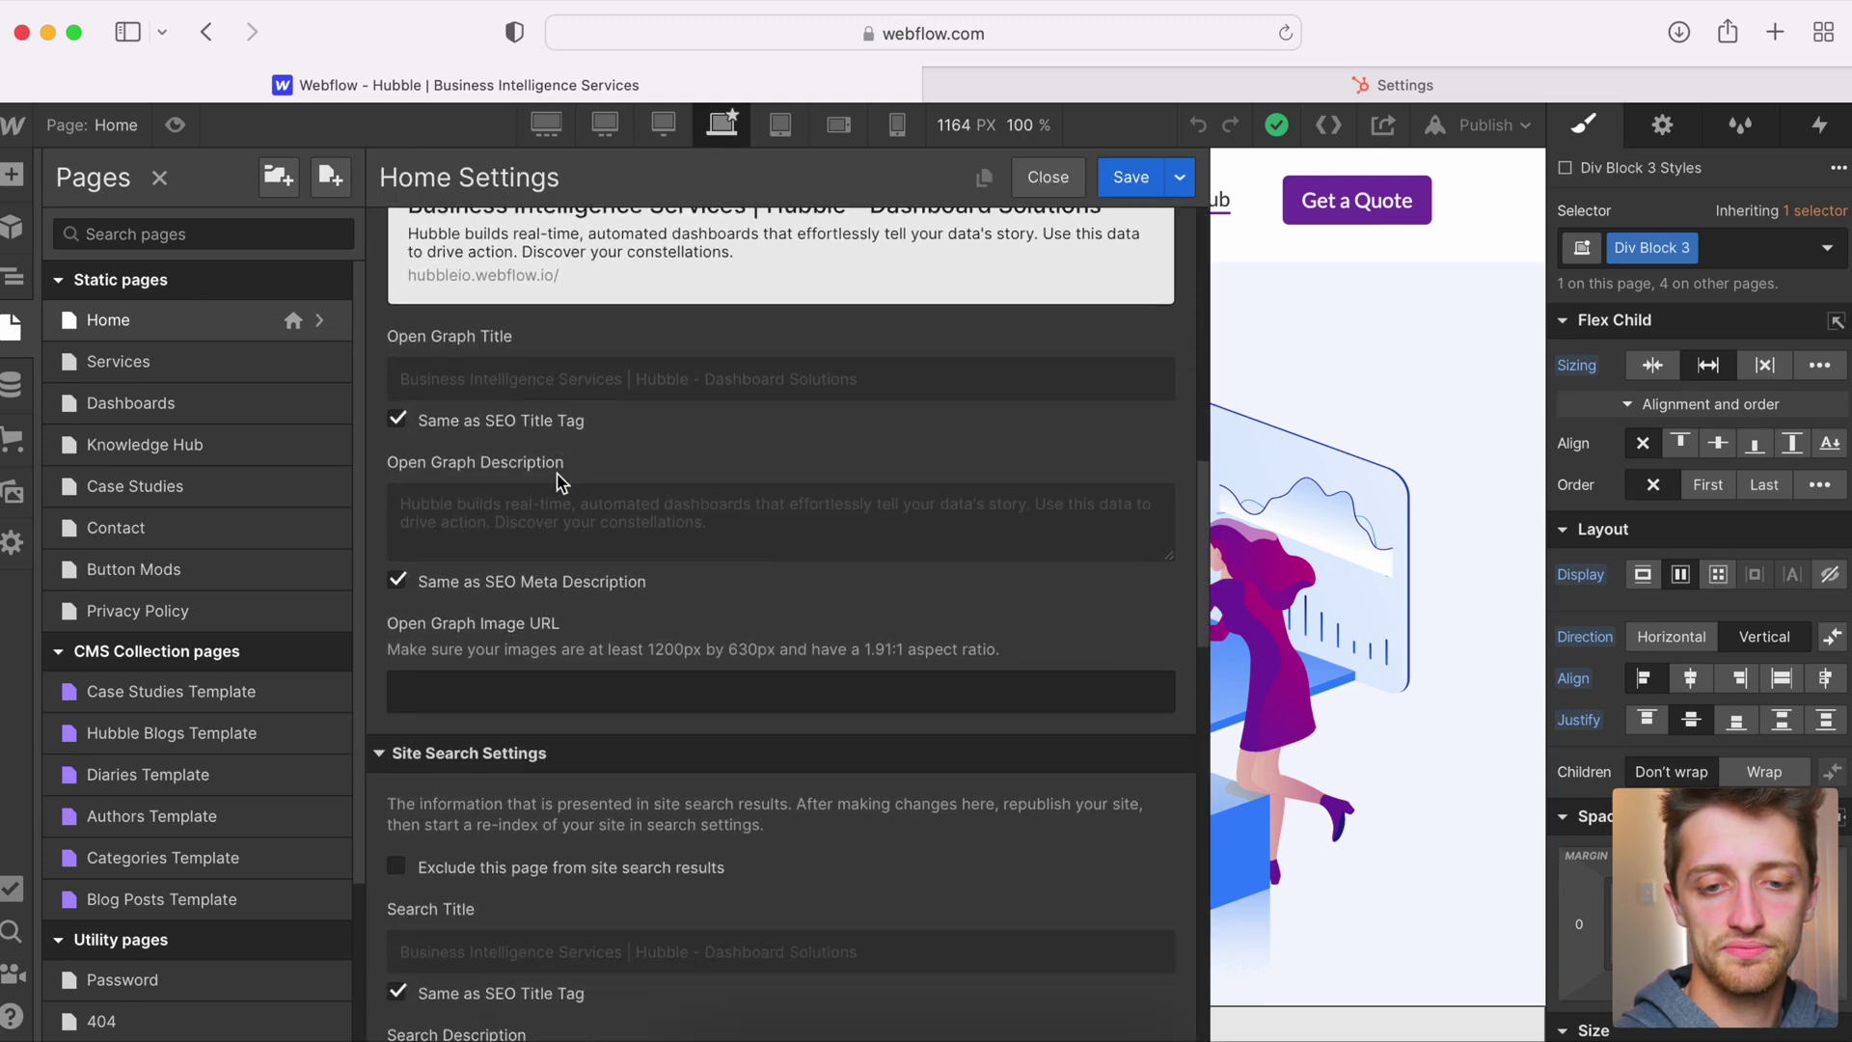
scroll(557, 480, "down", 3)
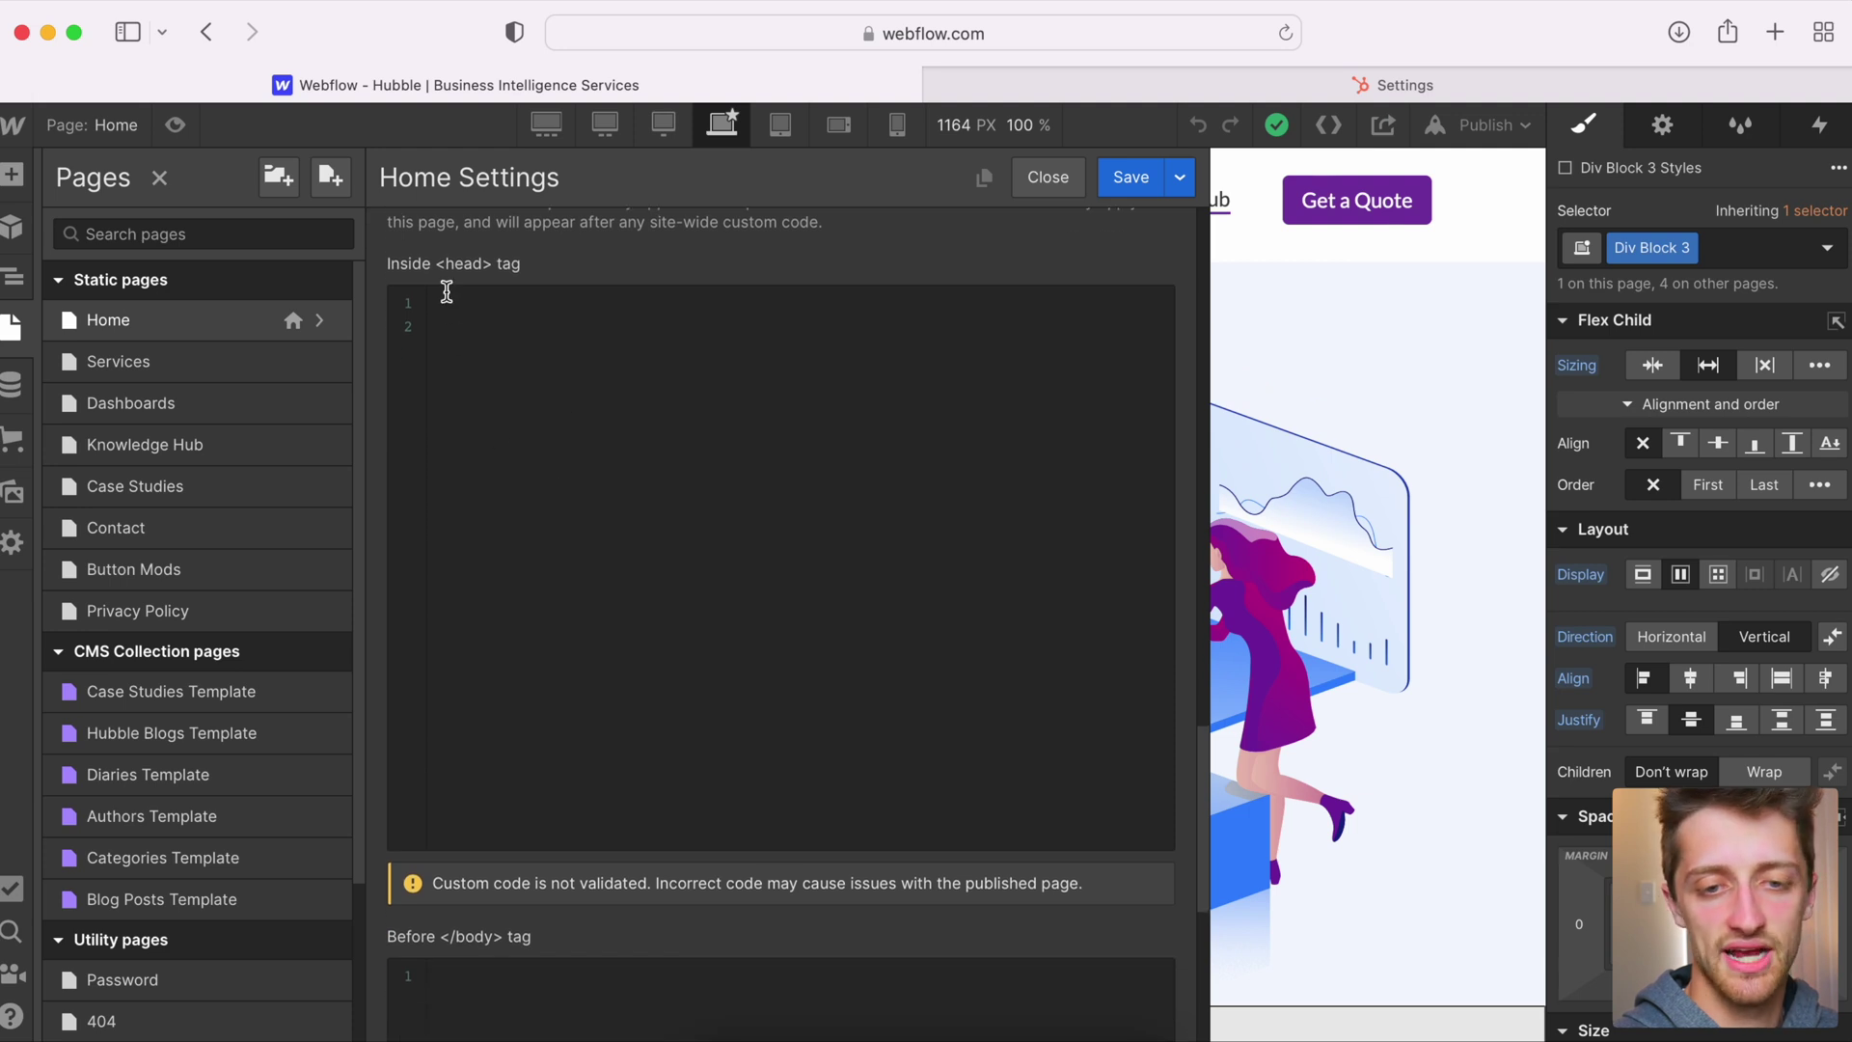
scroll(633, 505, "down", 5)
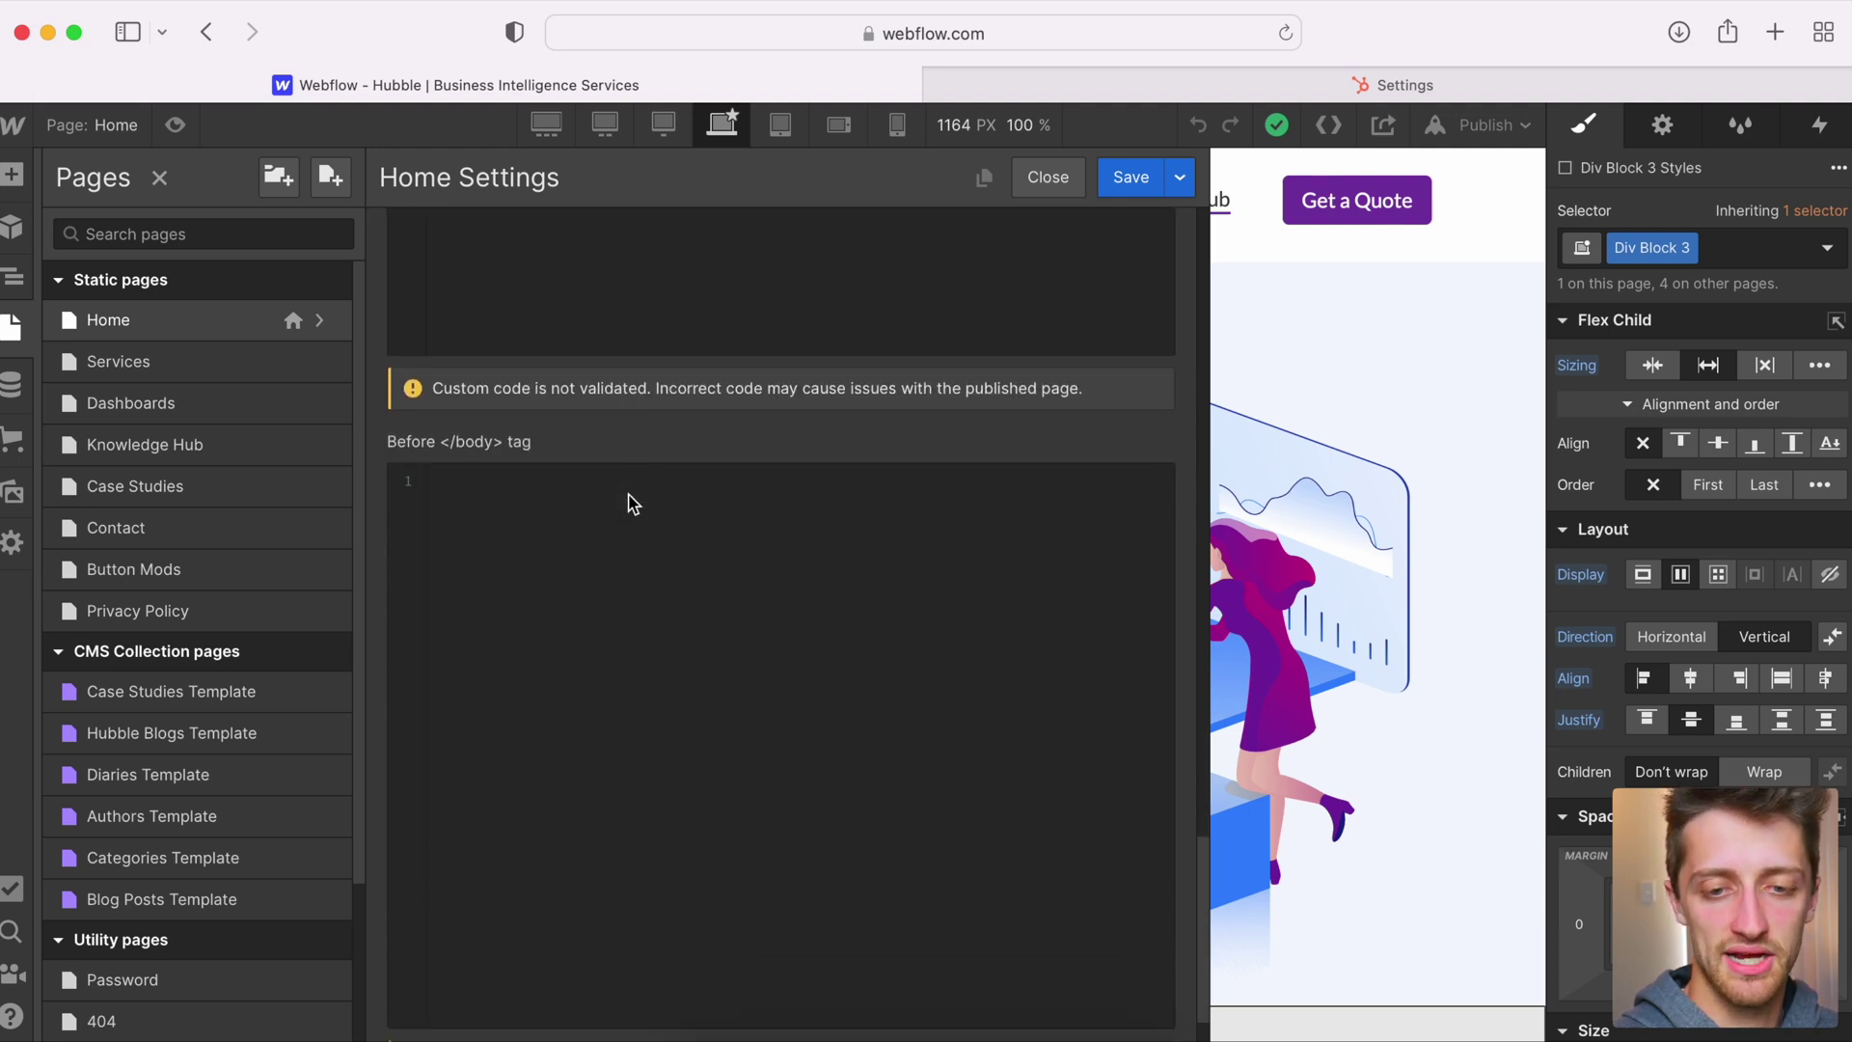
scroll(579, 555, "down", 2)
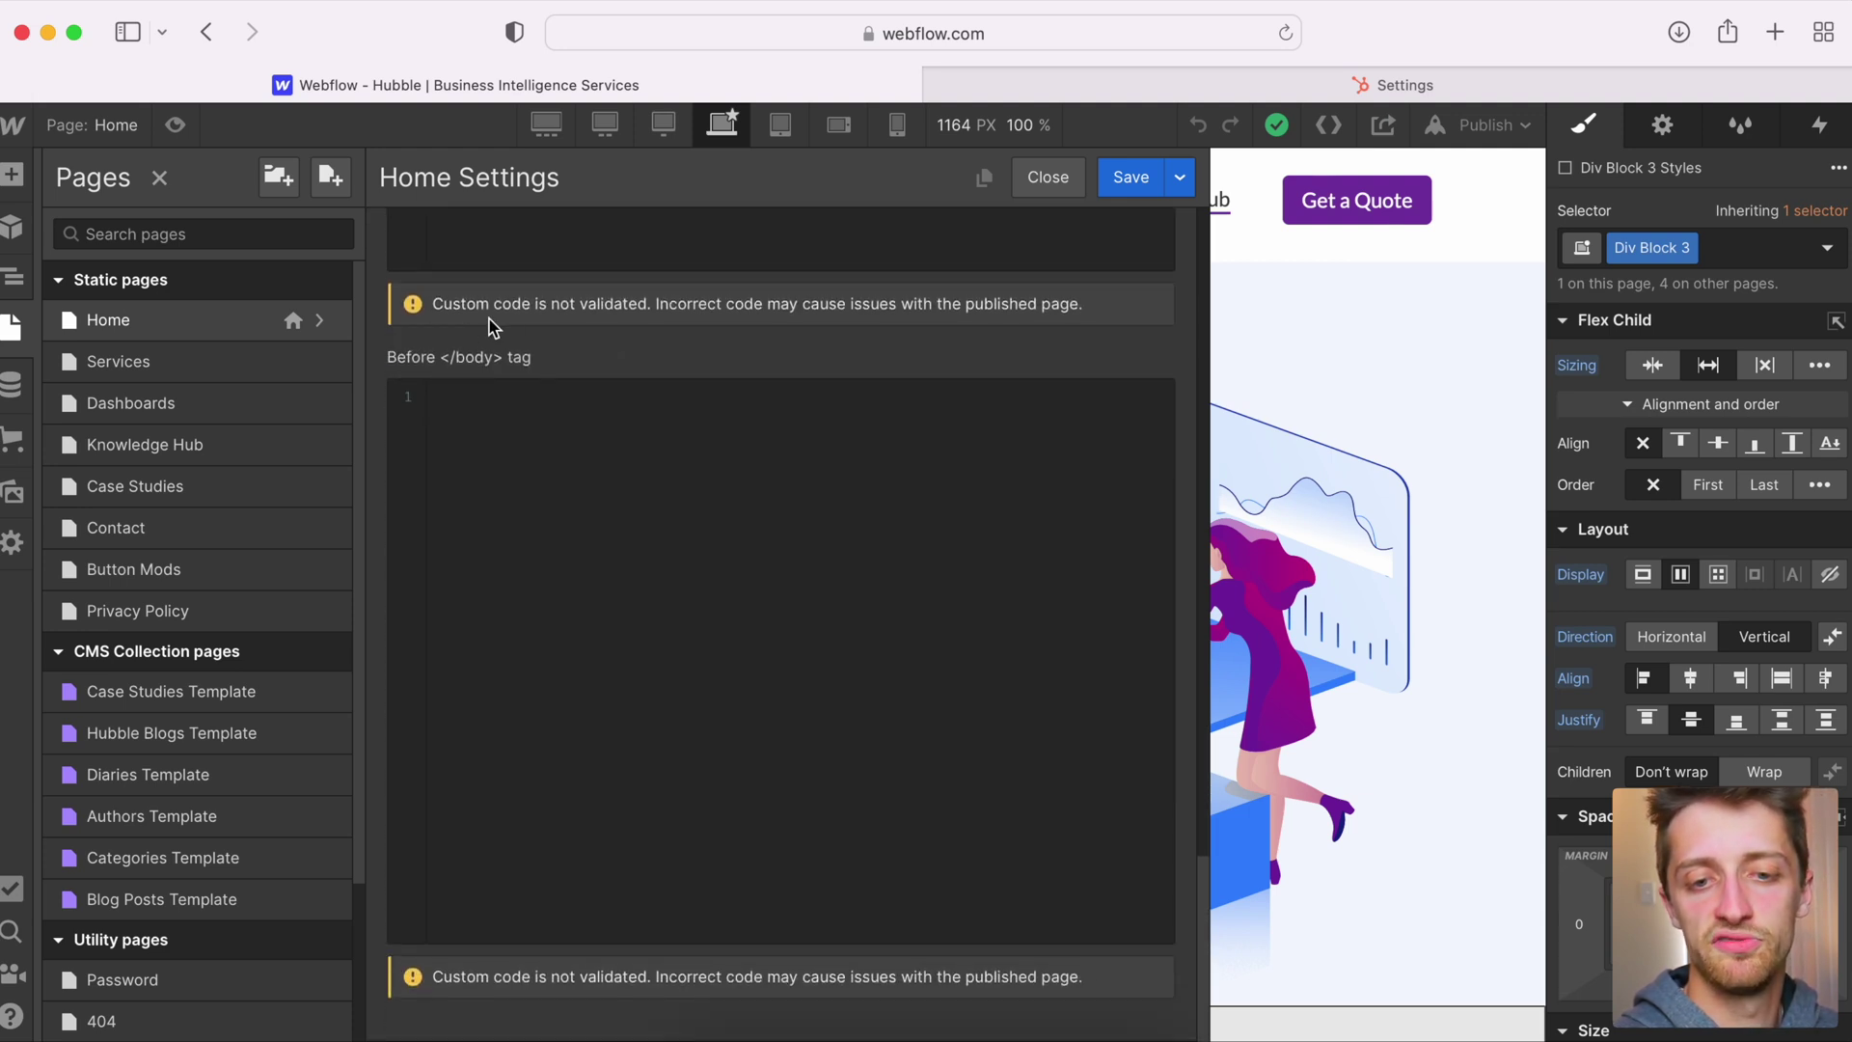
left_click(586, 472)
key("super+v")
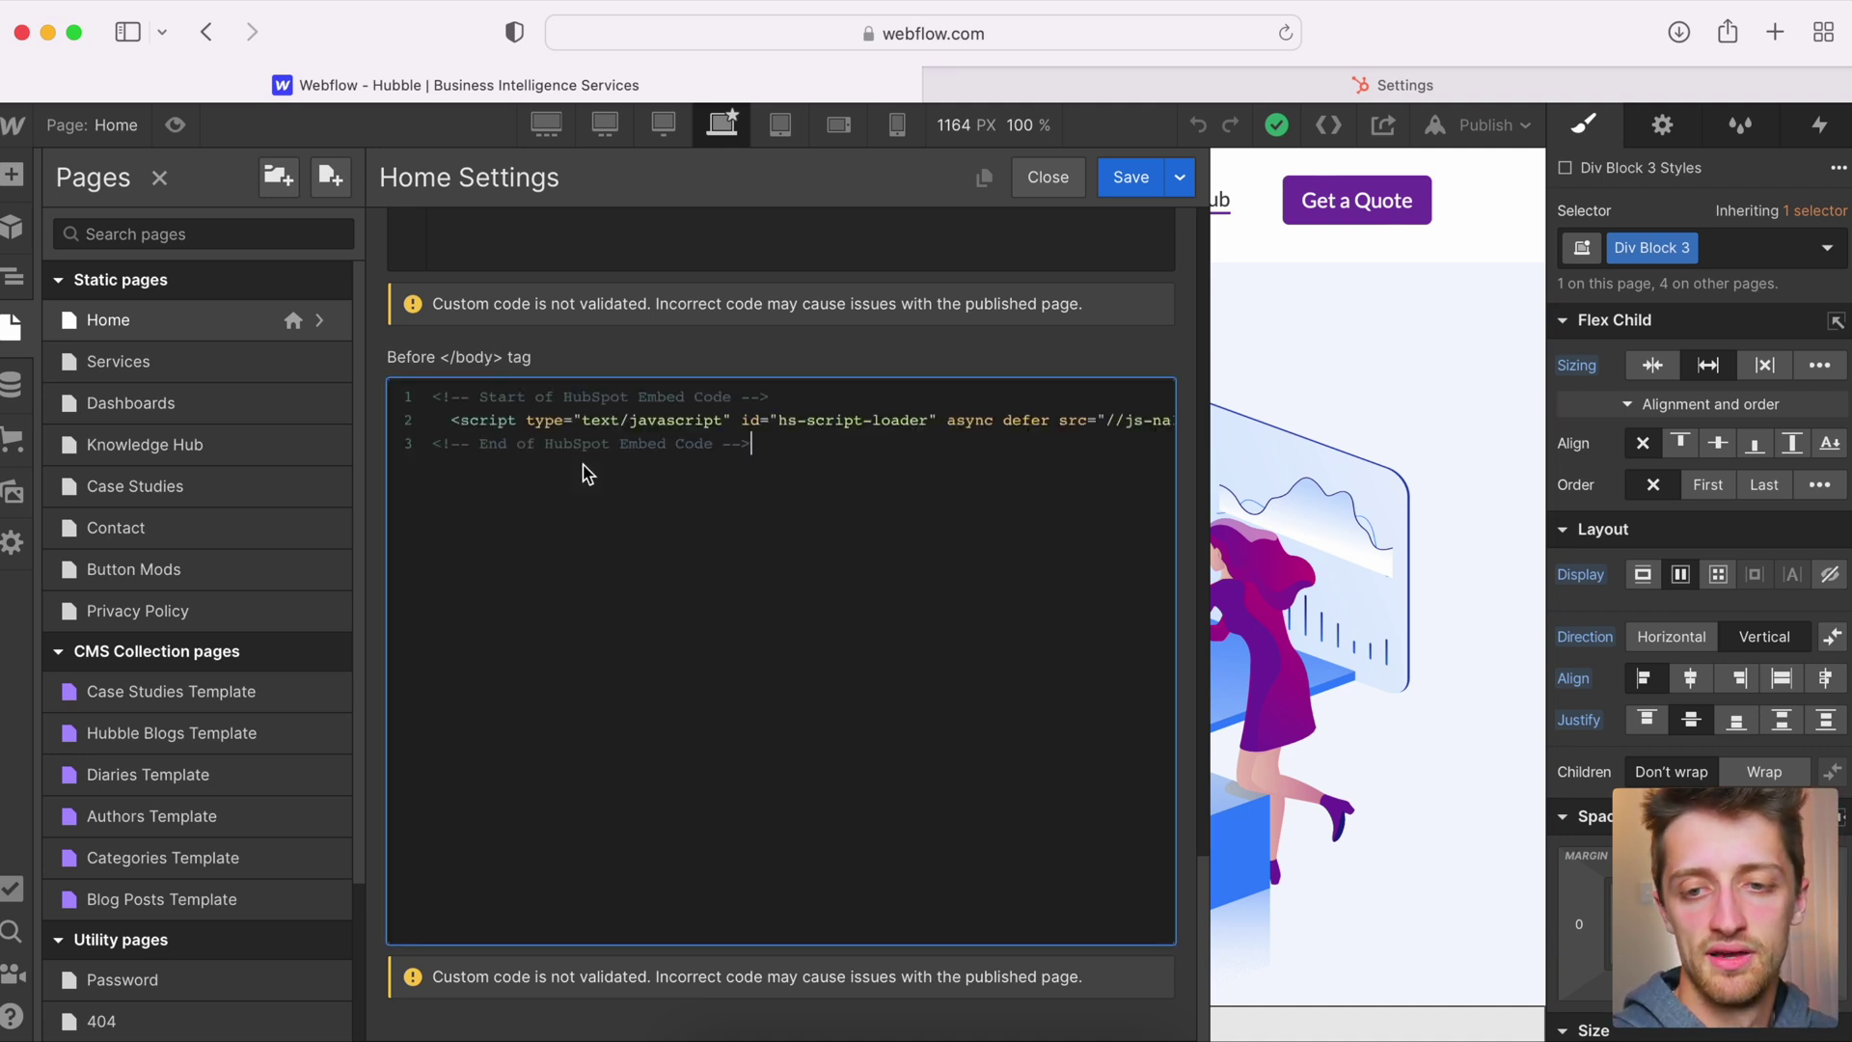
left_click(1125, 181)
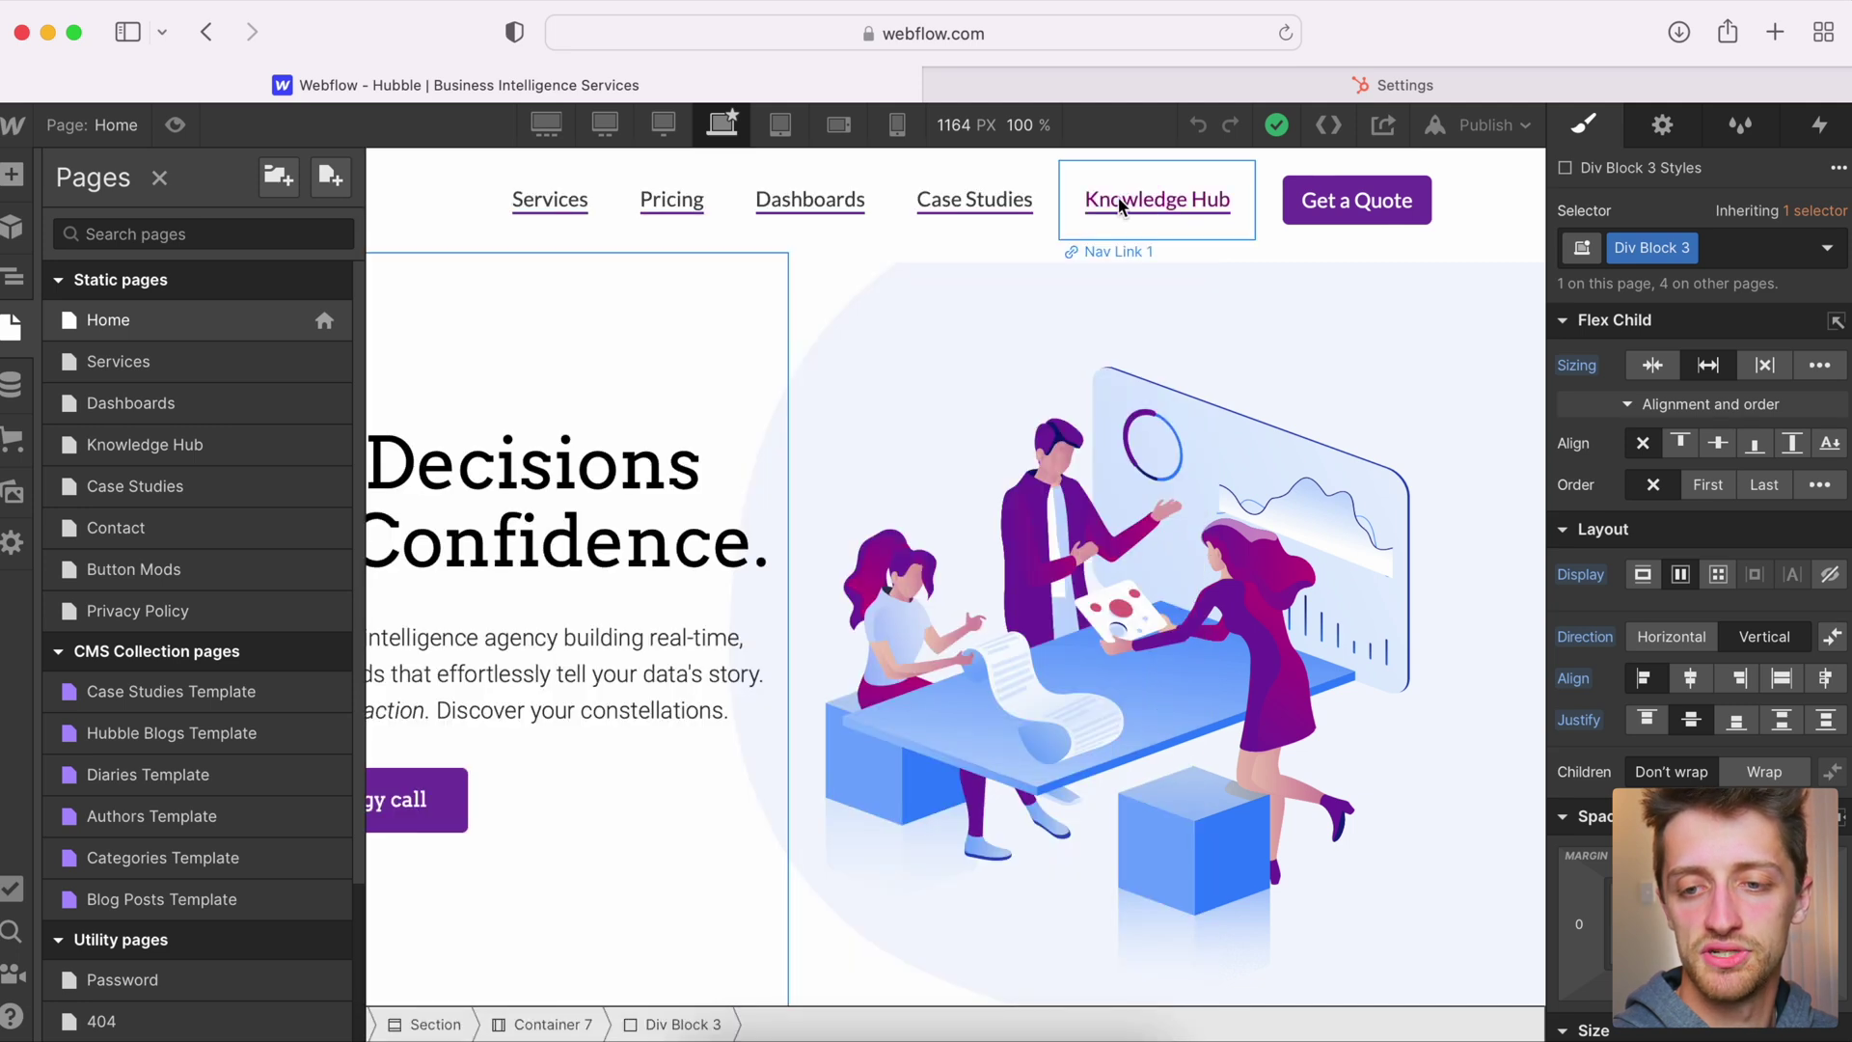
left_click(1464, 139)
left_click(1434, 450)
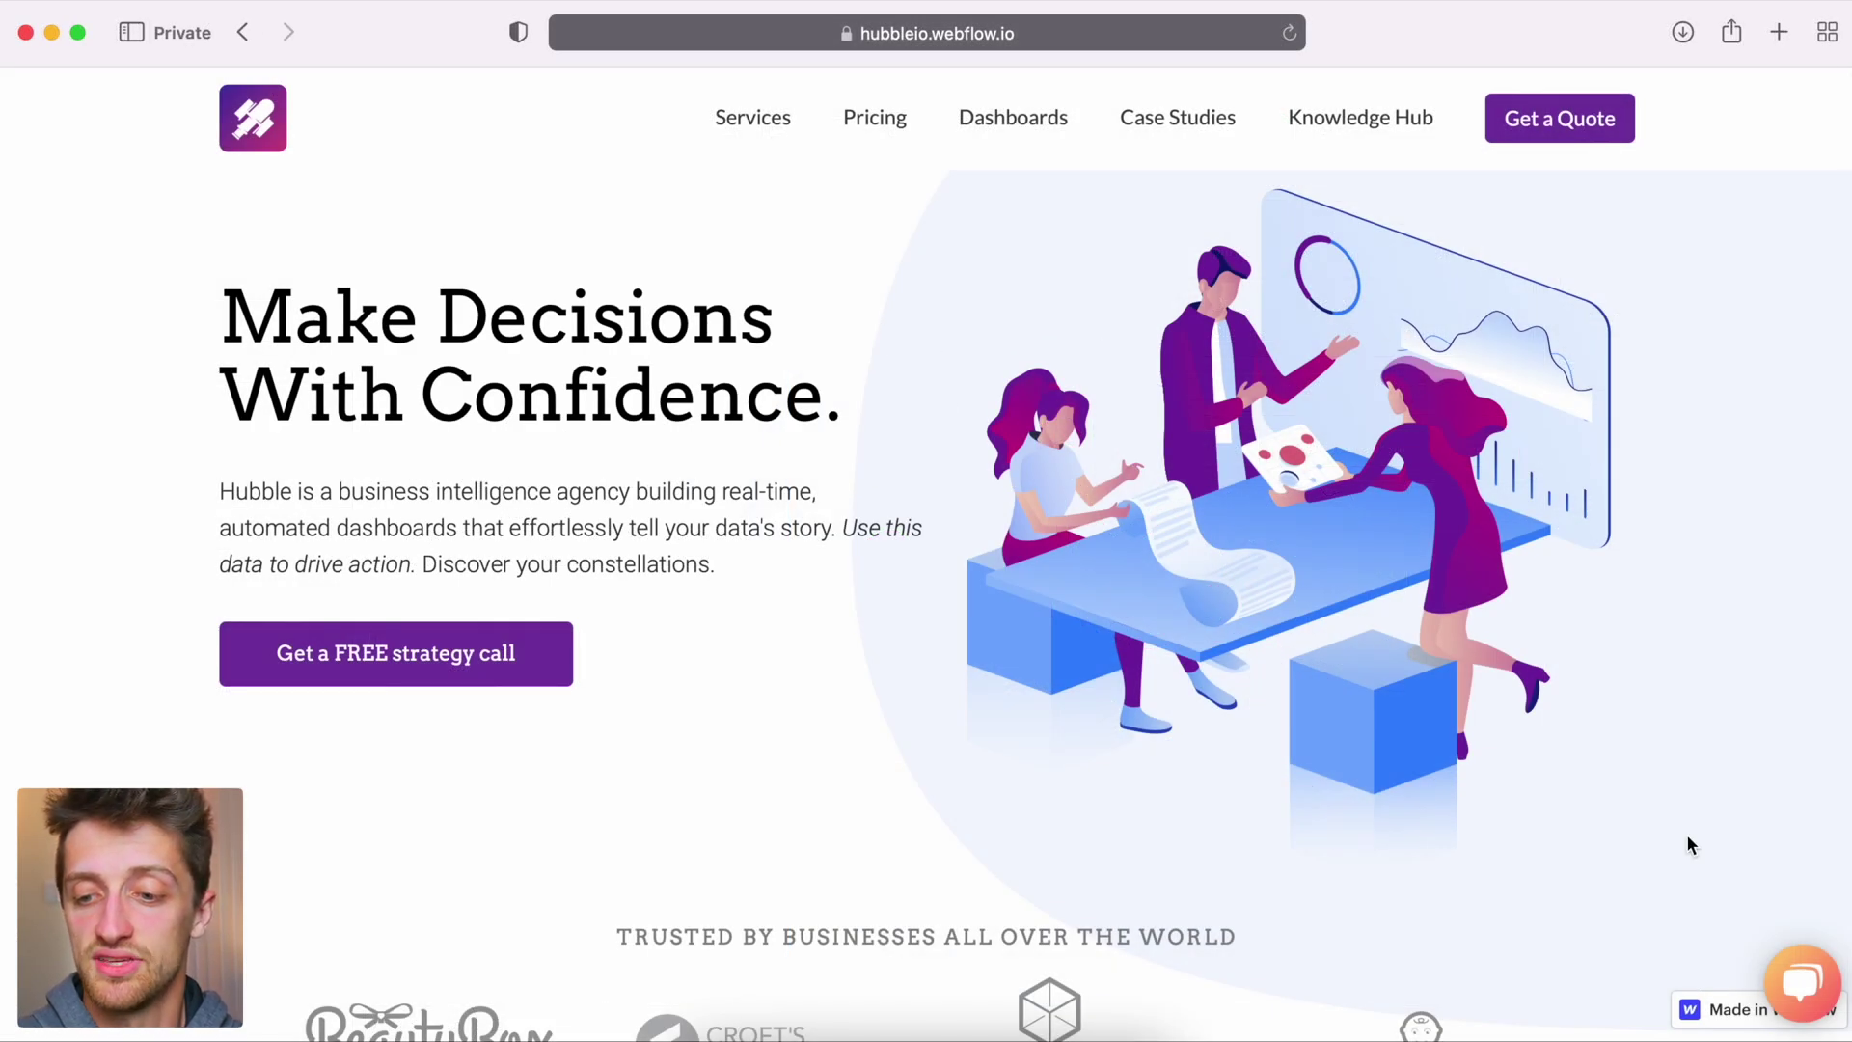
Step: Open the live site's chat and reply with a visitor name, then an e-mail address
left_click(1802, 984)
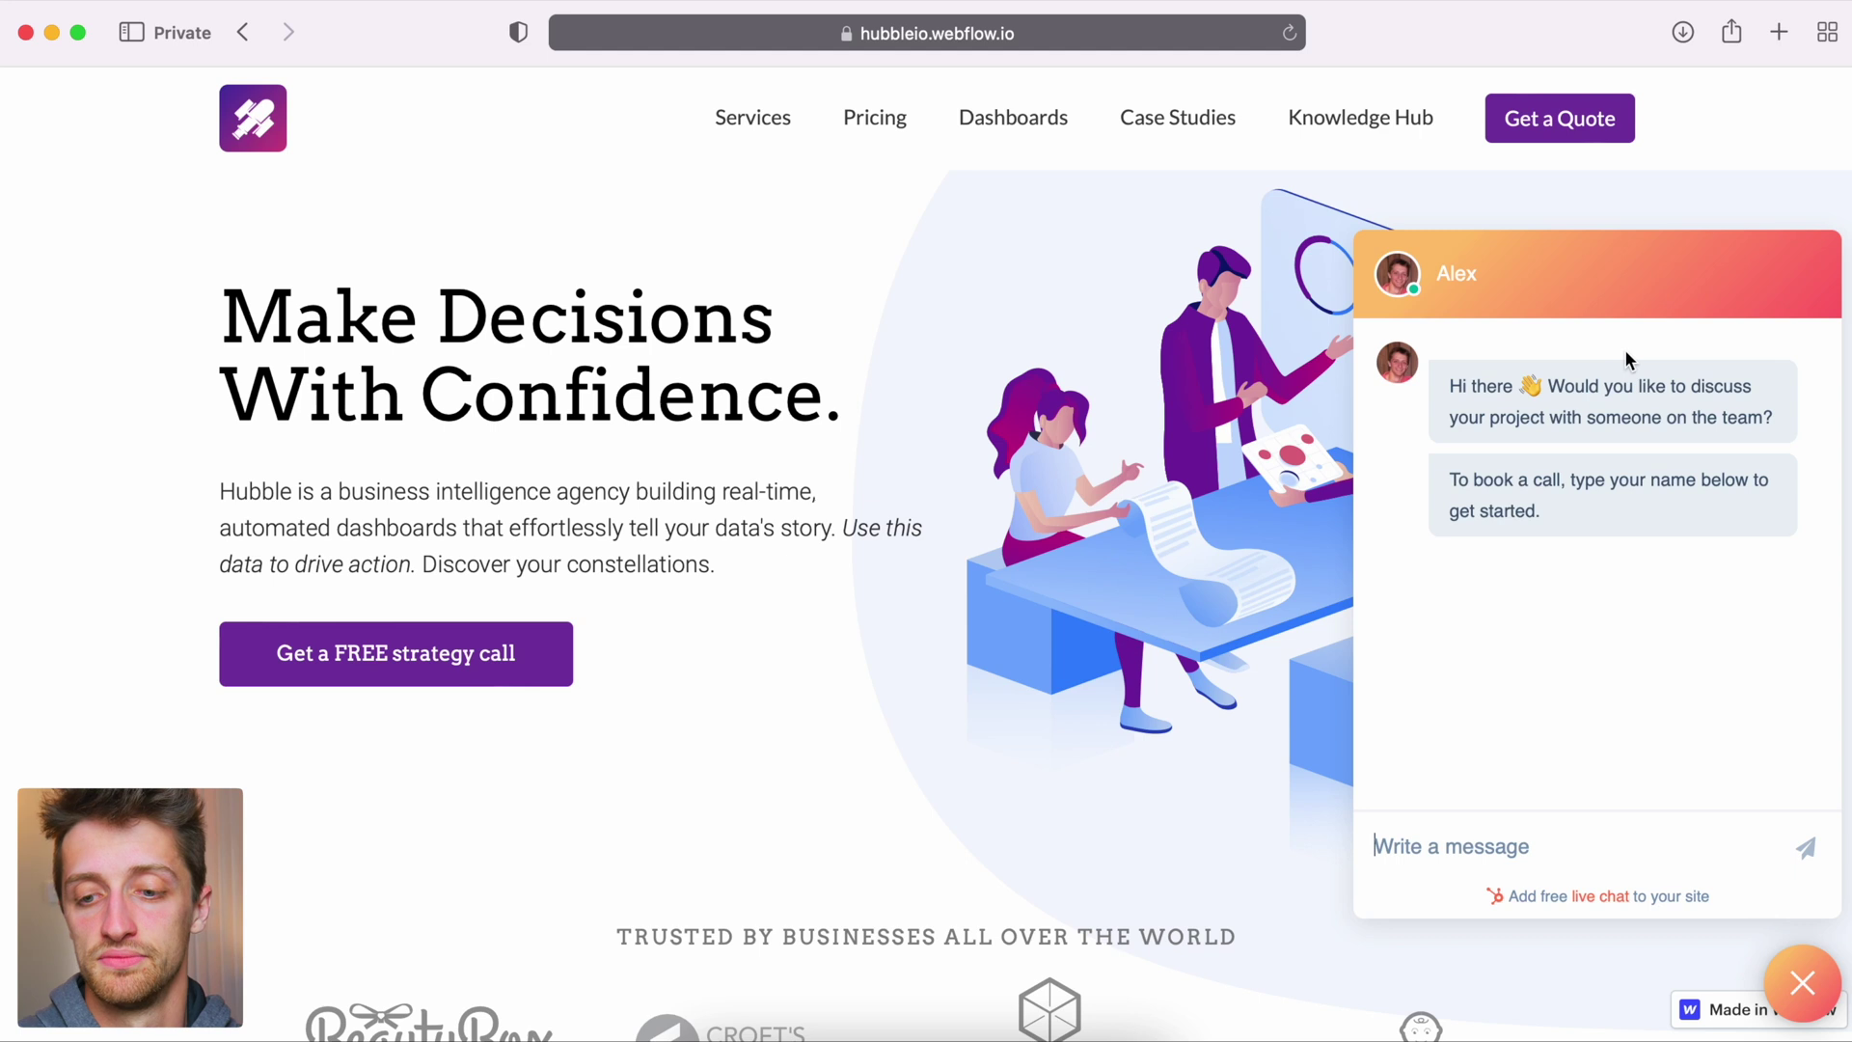
left_click(1467, 835)
type("Alex")
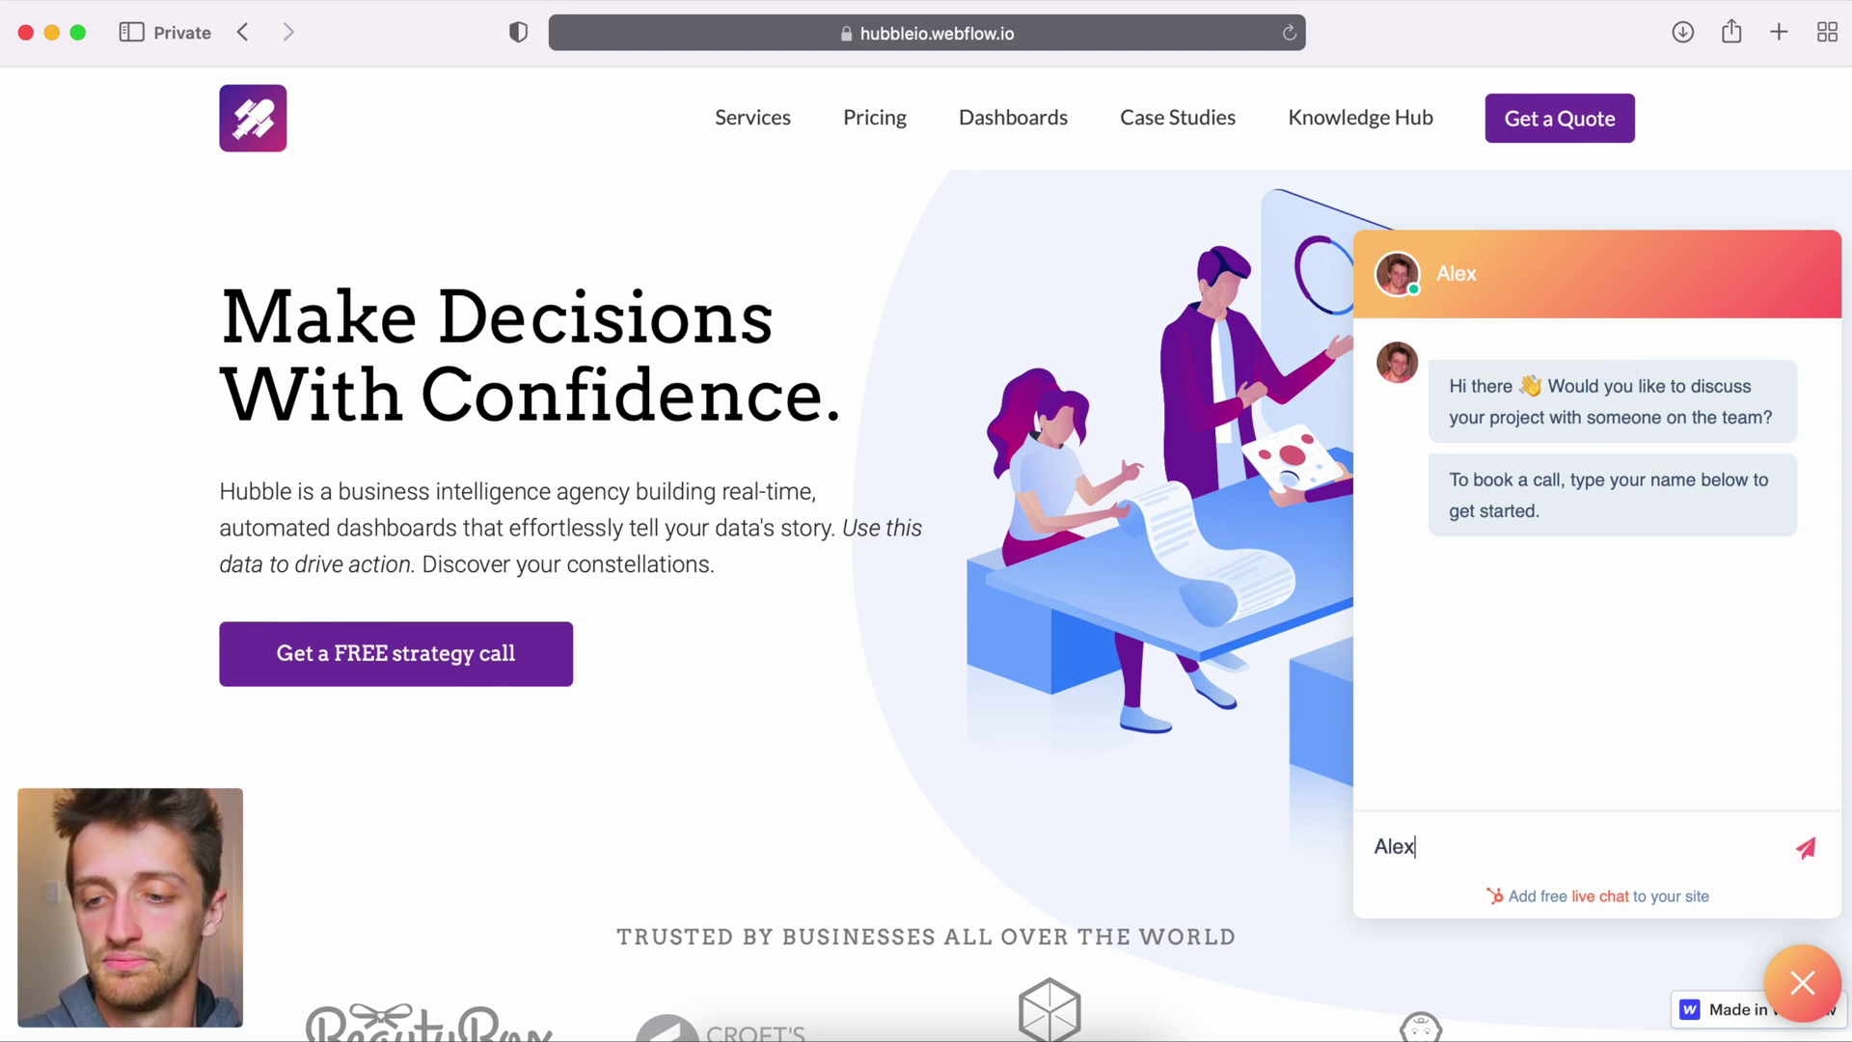
key("Return")
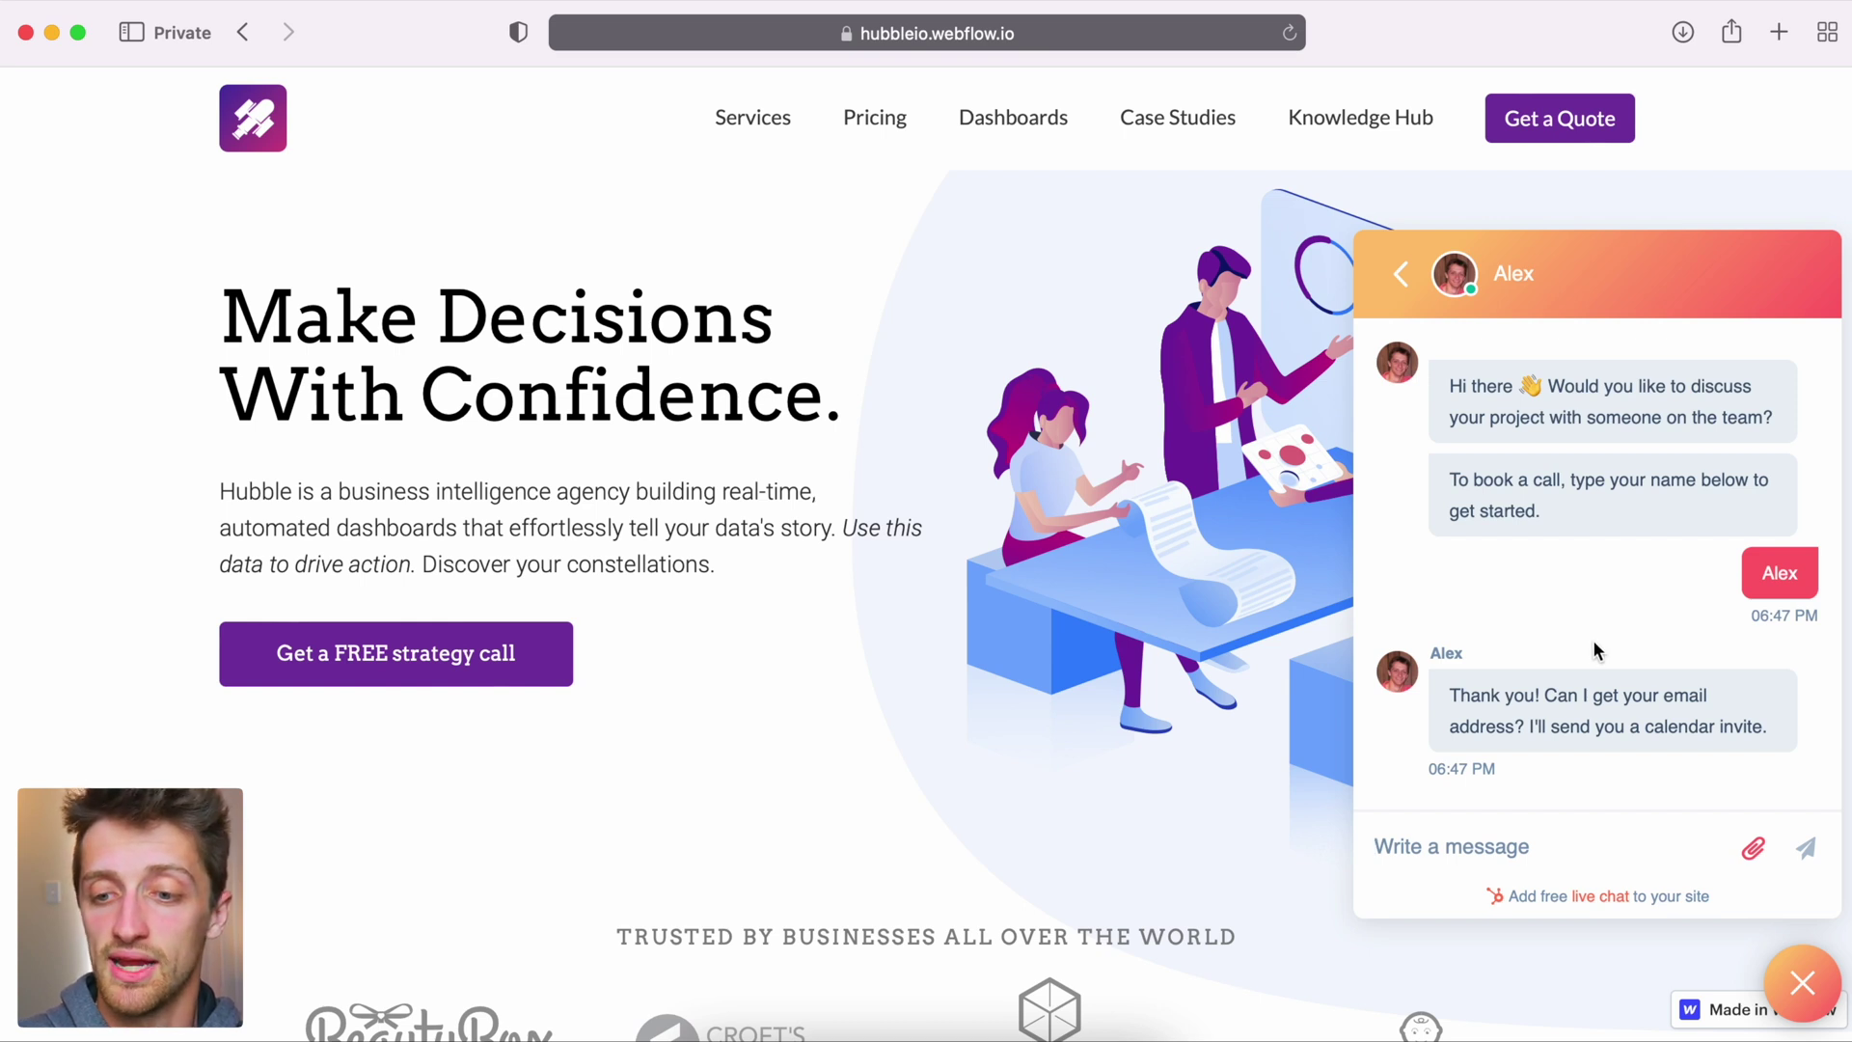
left_click(1561, 823)
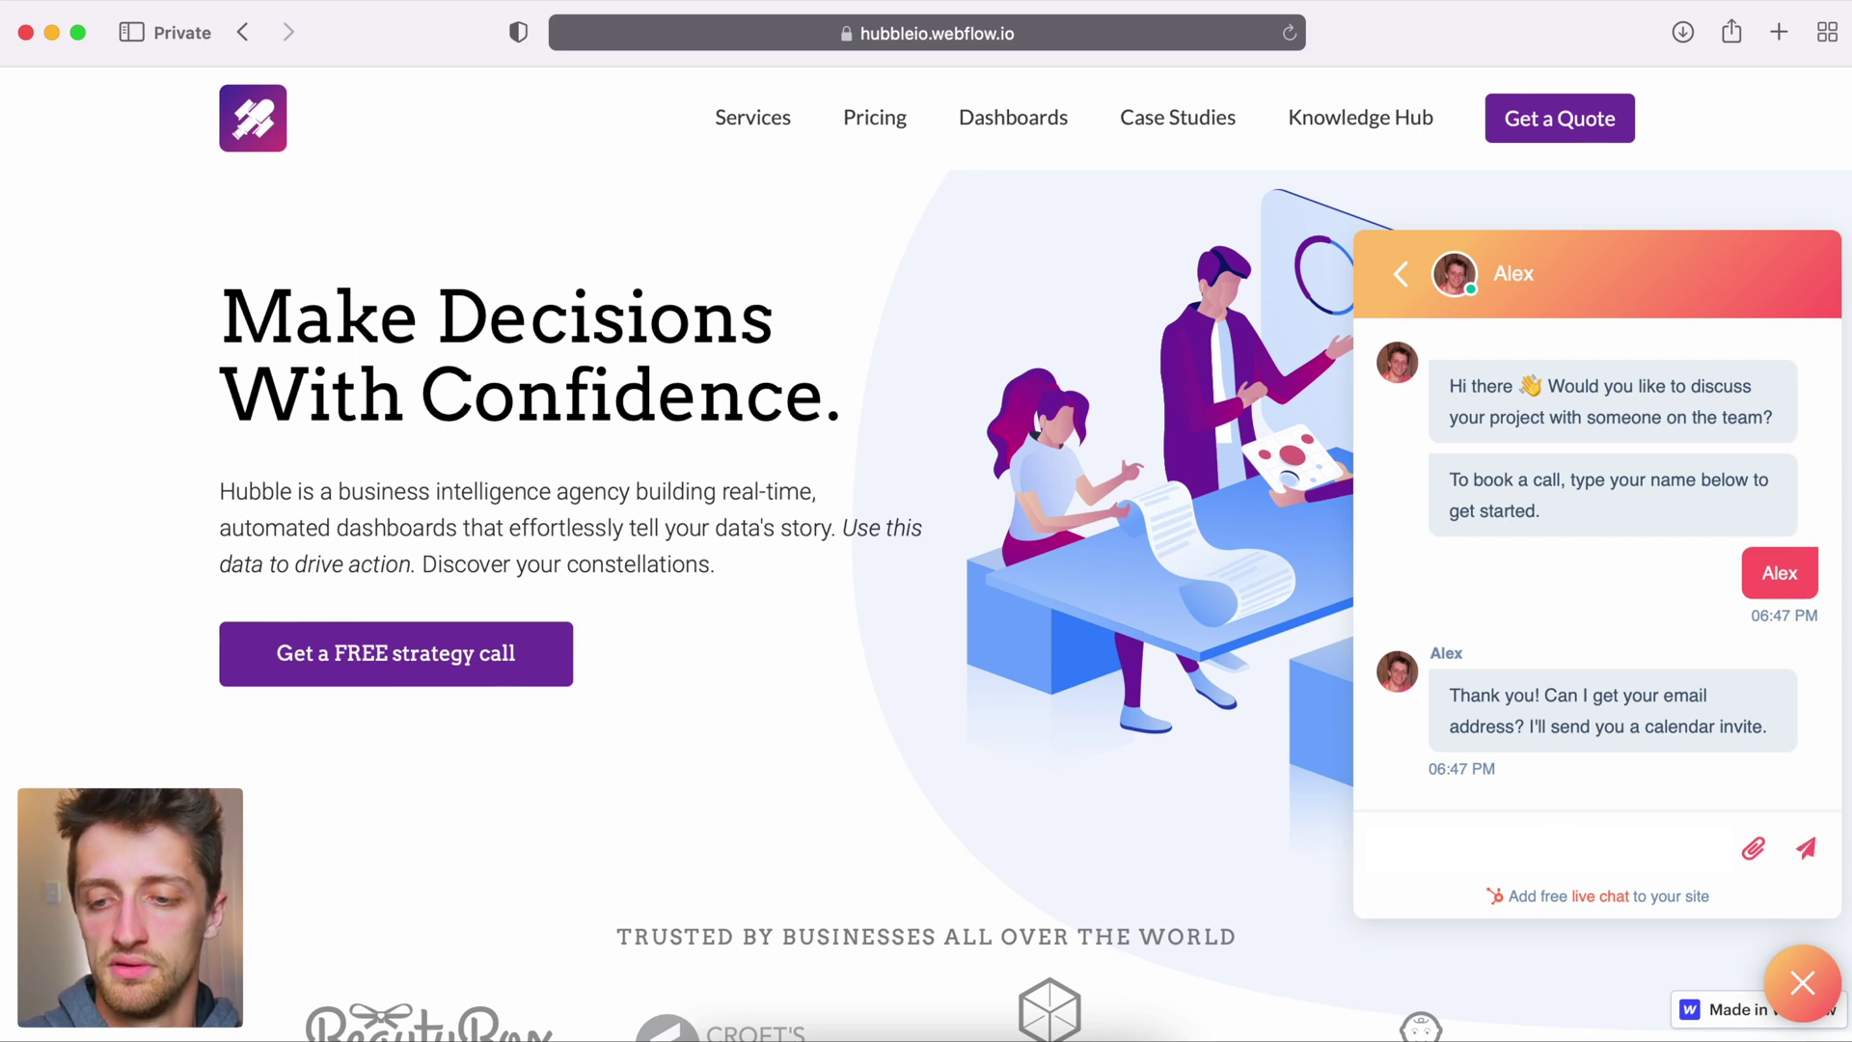
key("Return")
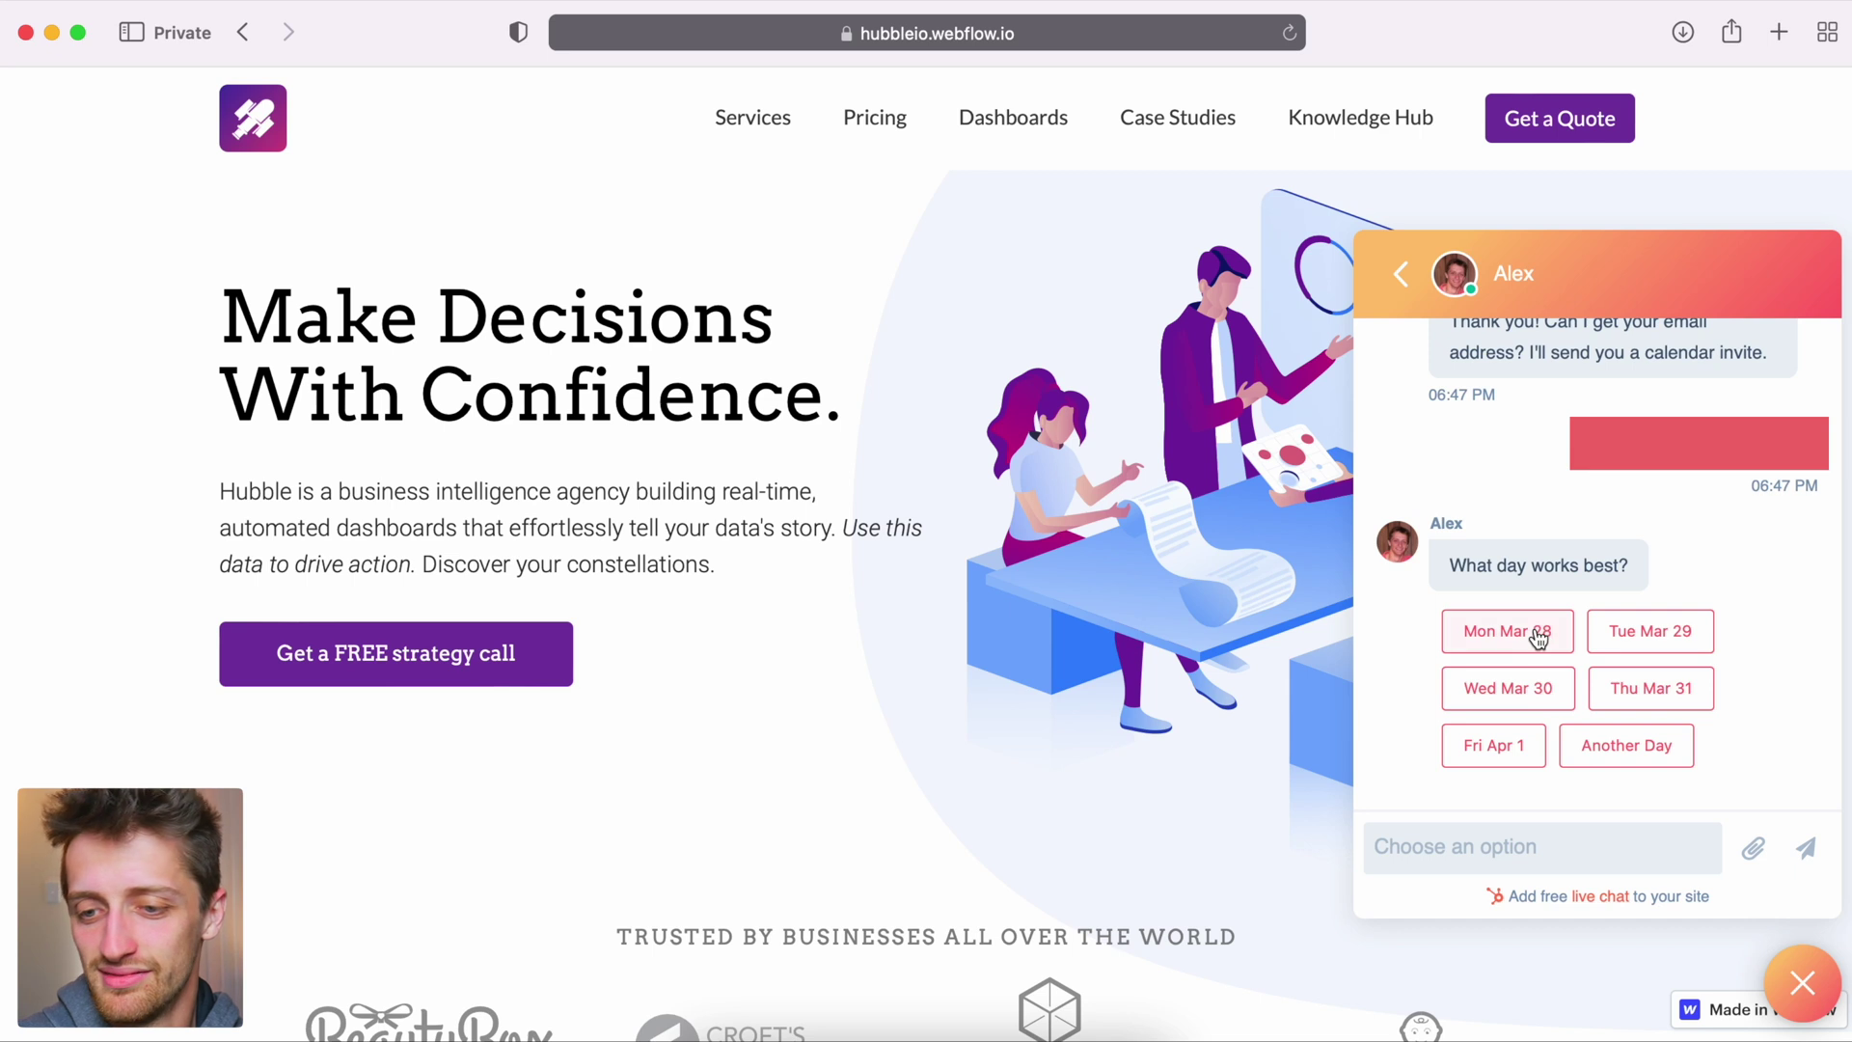
Step: Book the meeting for Thu Mar 31 at 12:00 EDT and confirm with Done
left_click(1628, 688)
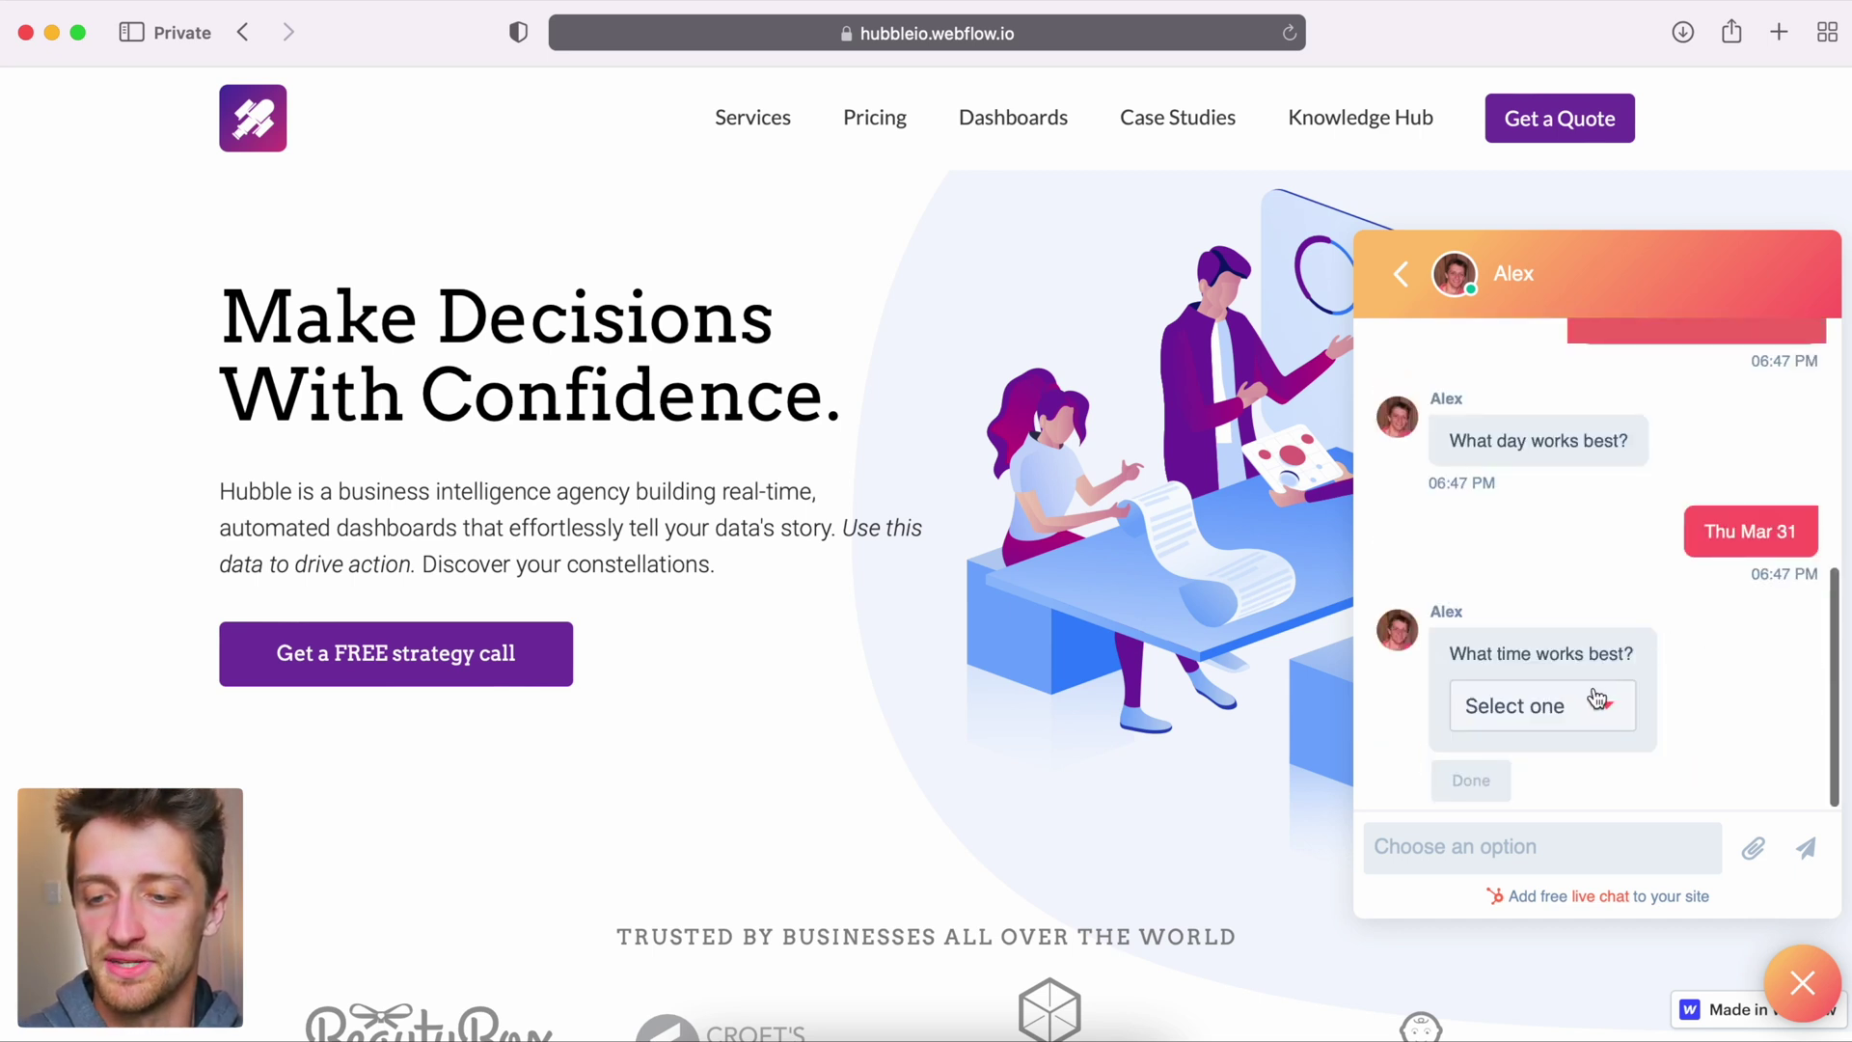
left_click(1592, 707)
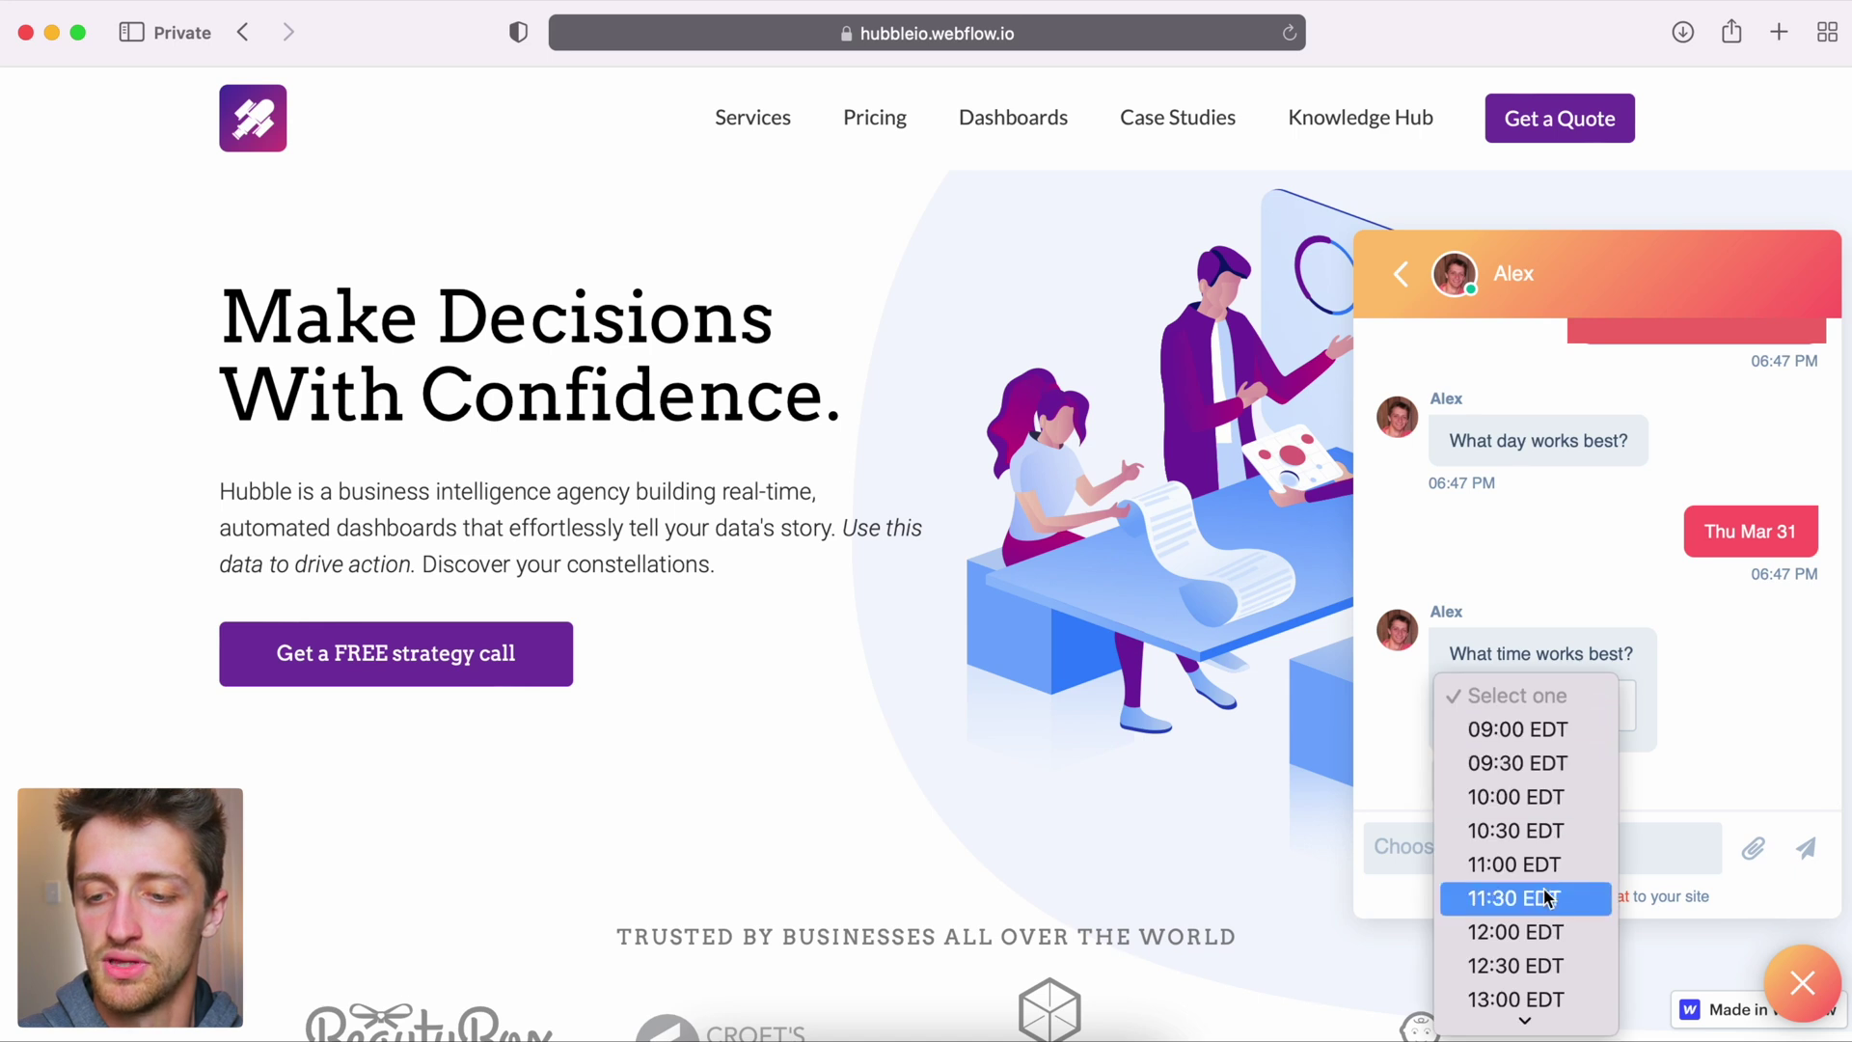
scroll(1514, 892, "down", 5)
left_click(1538, 771)
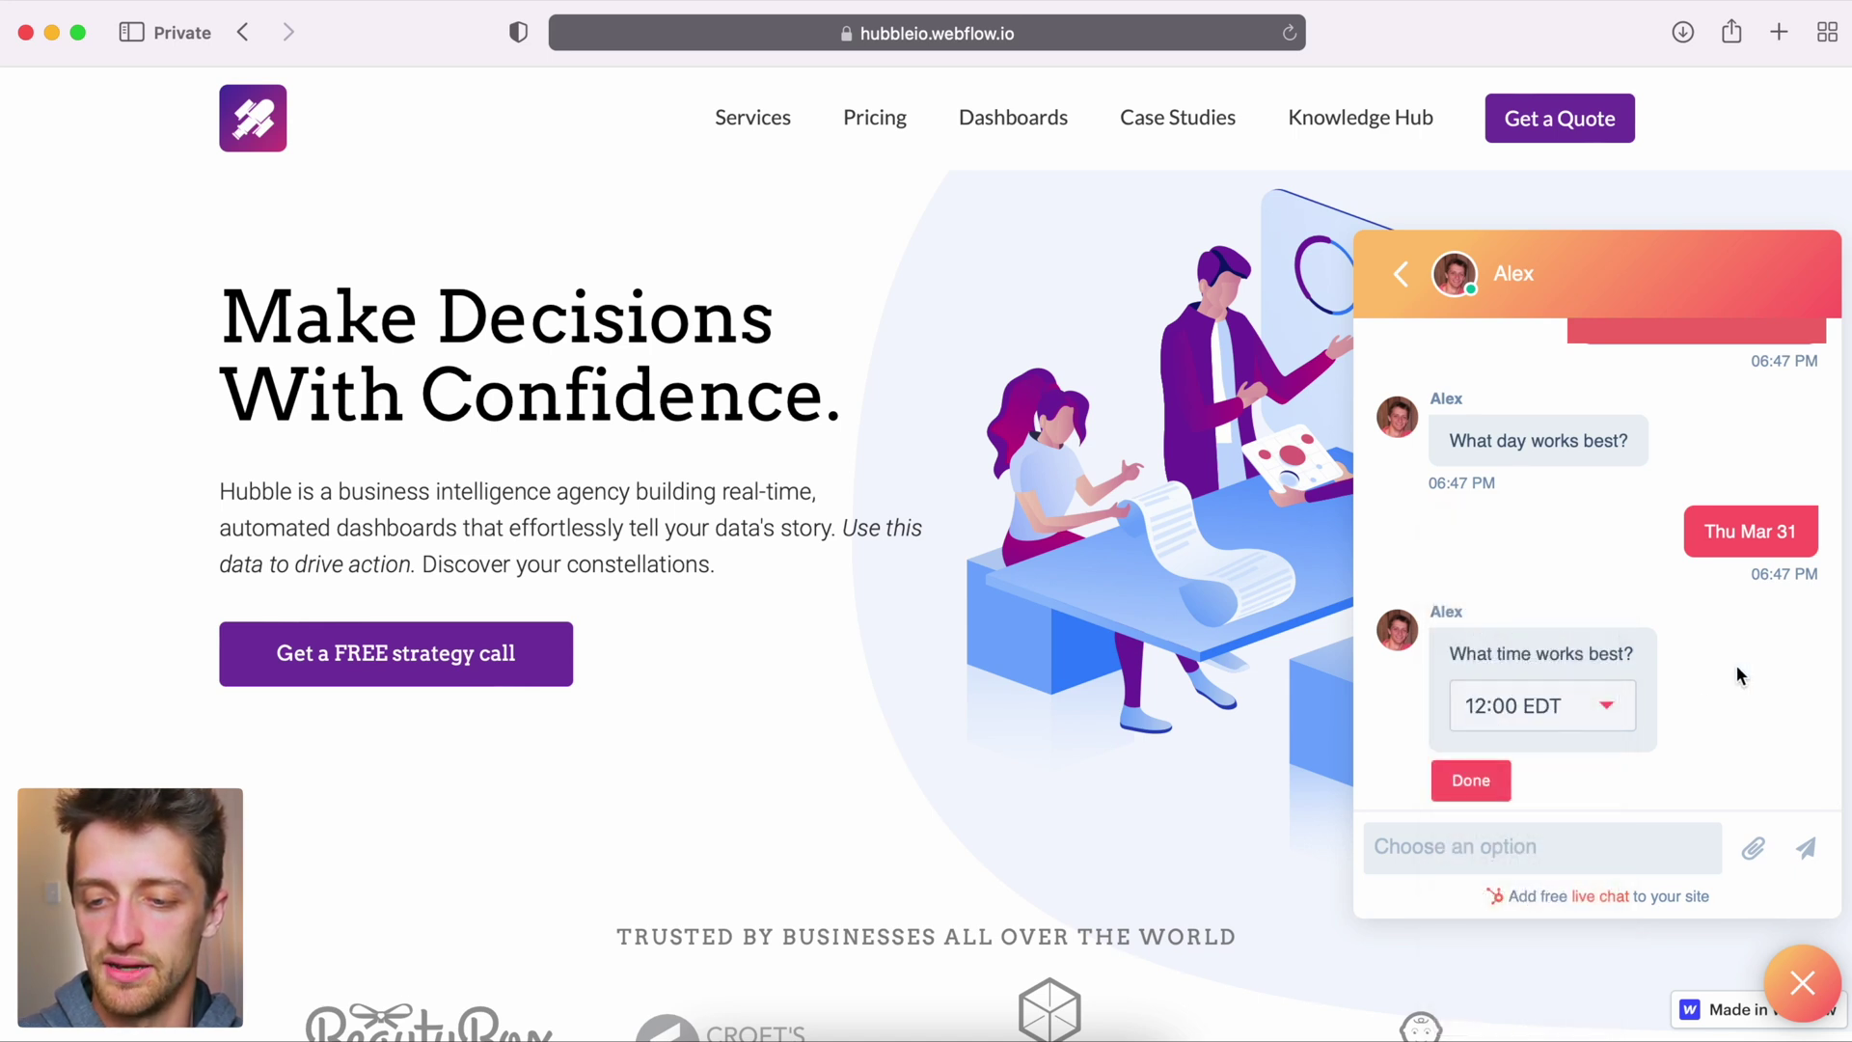
left_click(1493, 779)
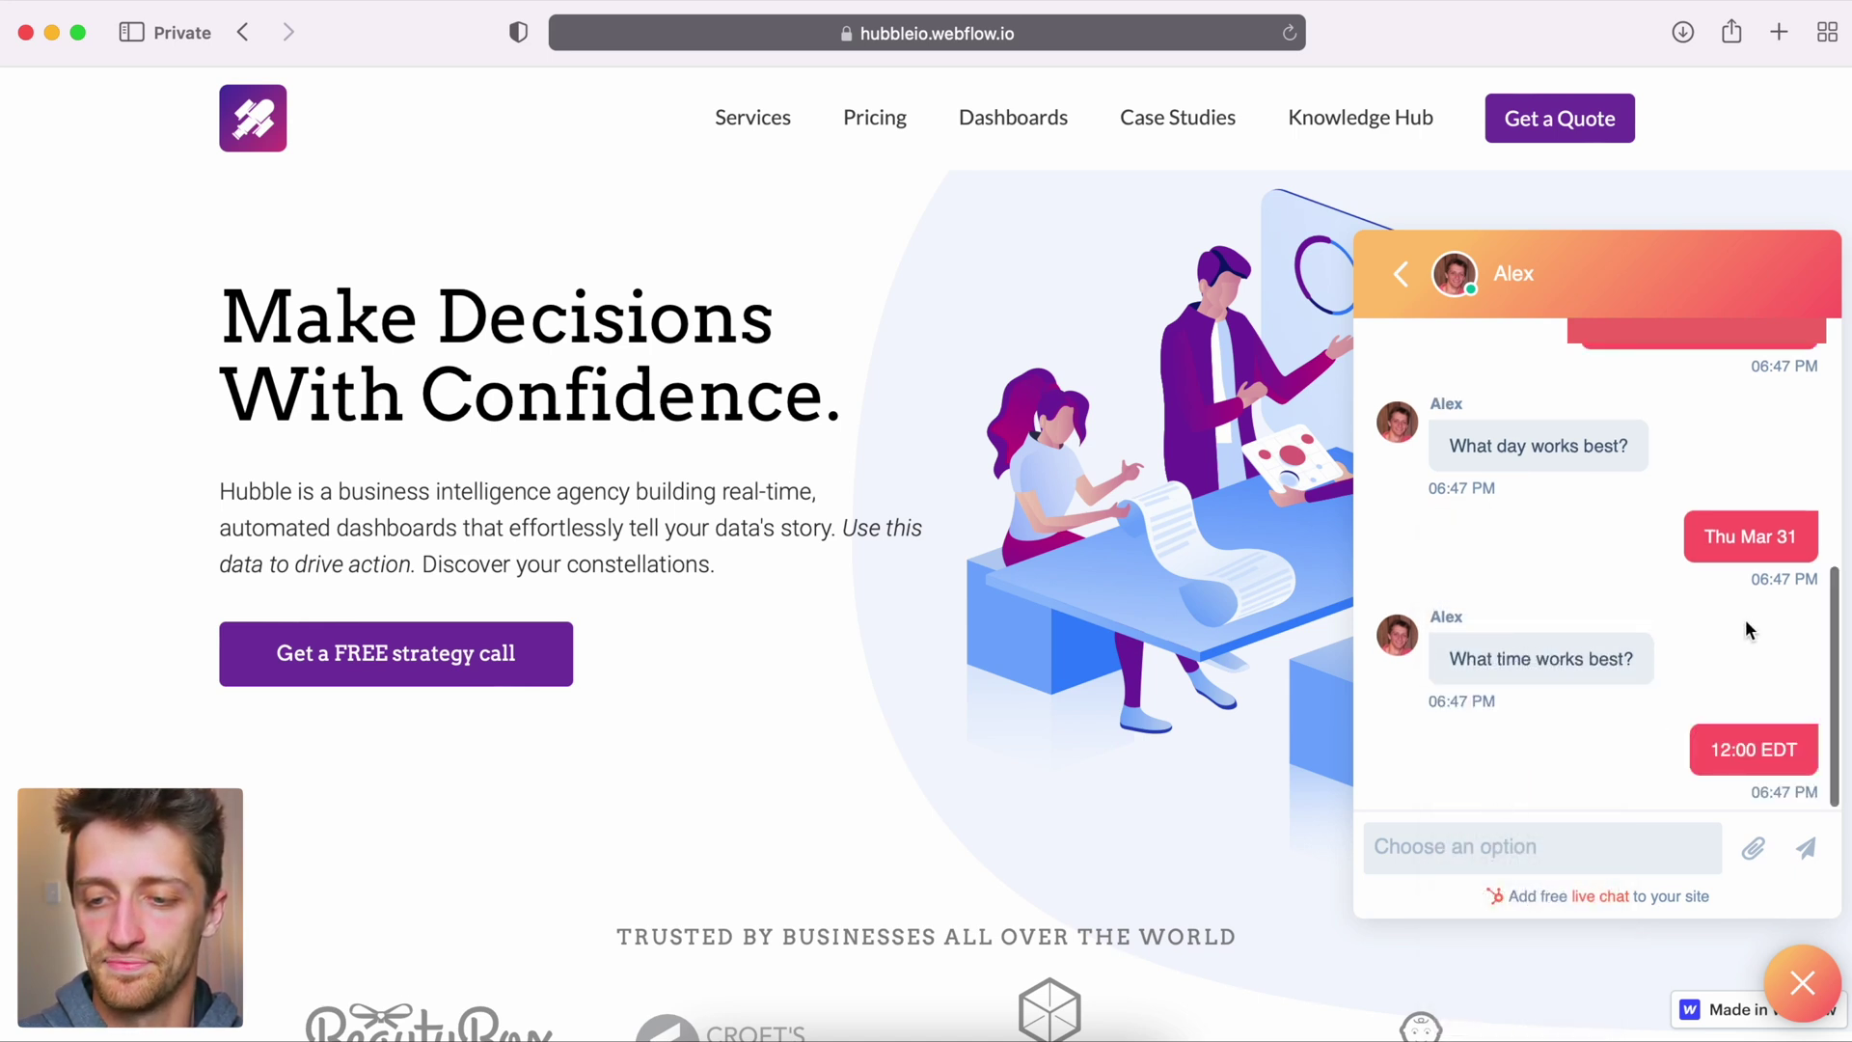